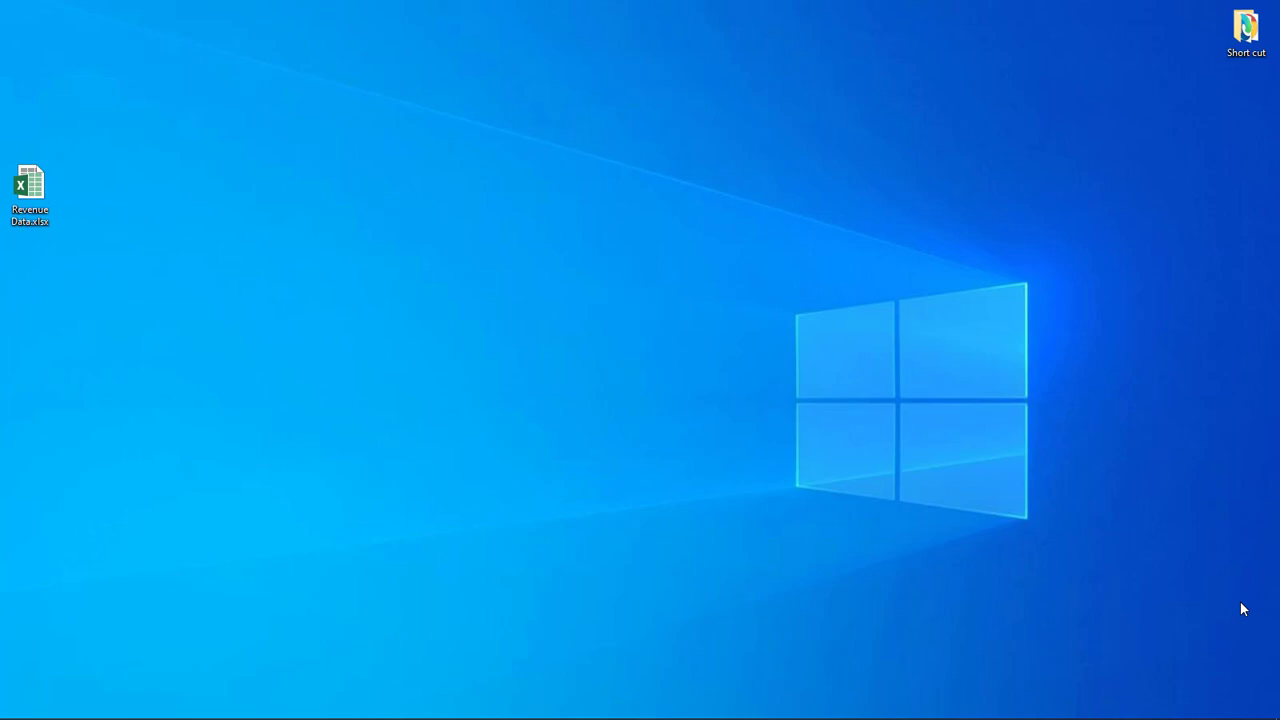
Step: Open the Revenue Data.xlsx workbook and start an Advanced Filter on the whole Managers column, B1:B9068
{"action": "double_click", "coordinate": [47, 193]}
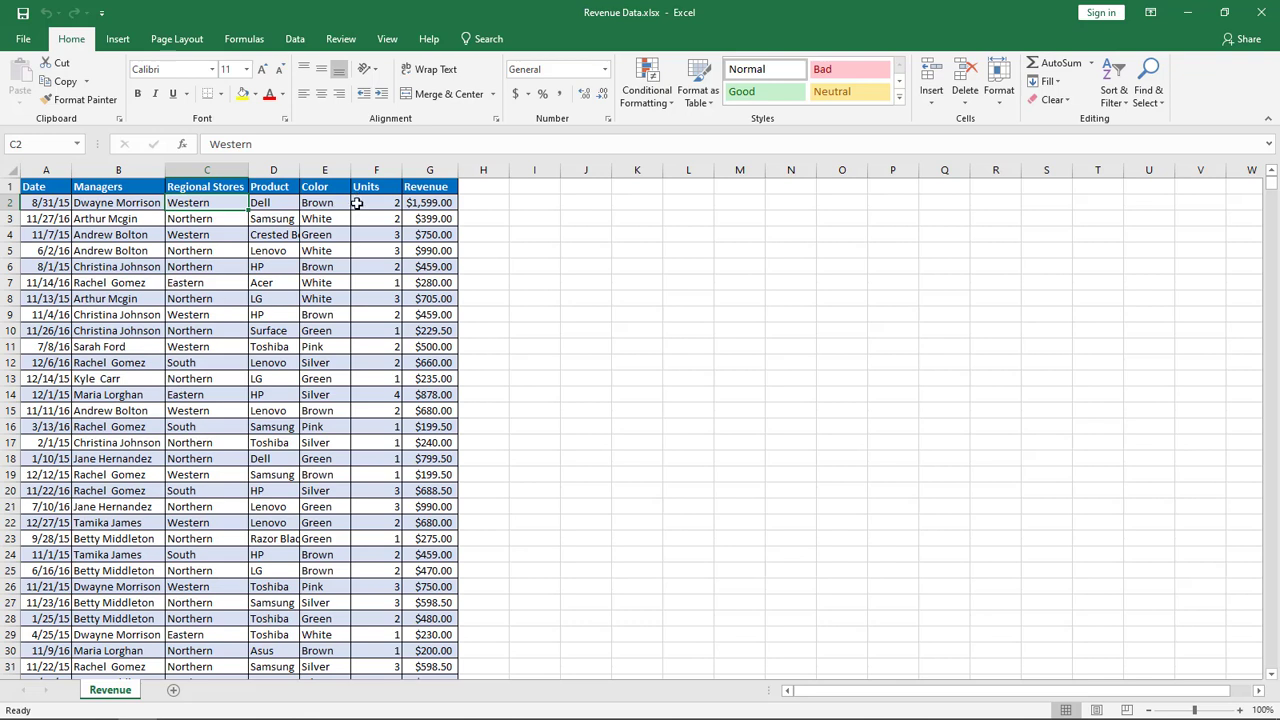
{"action": "left_click", "coordinate": [112, 187]}
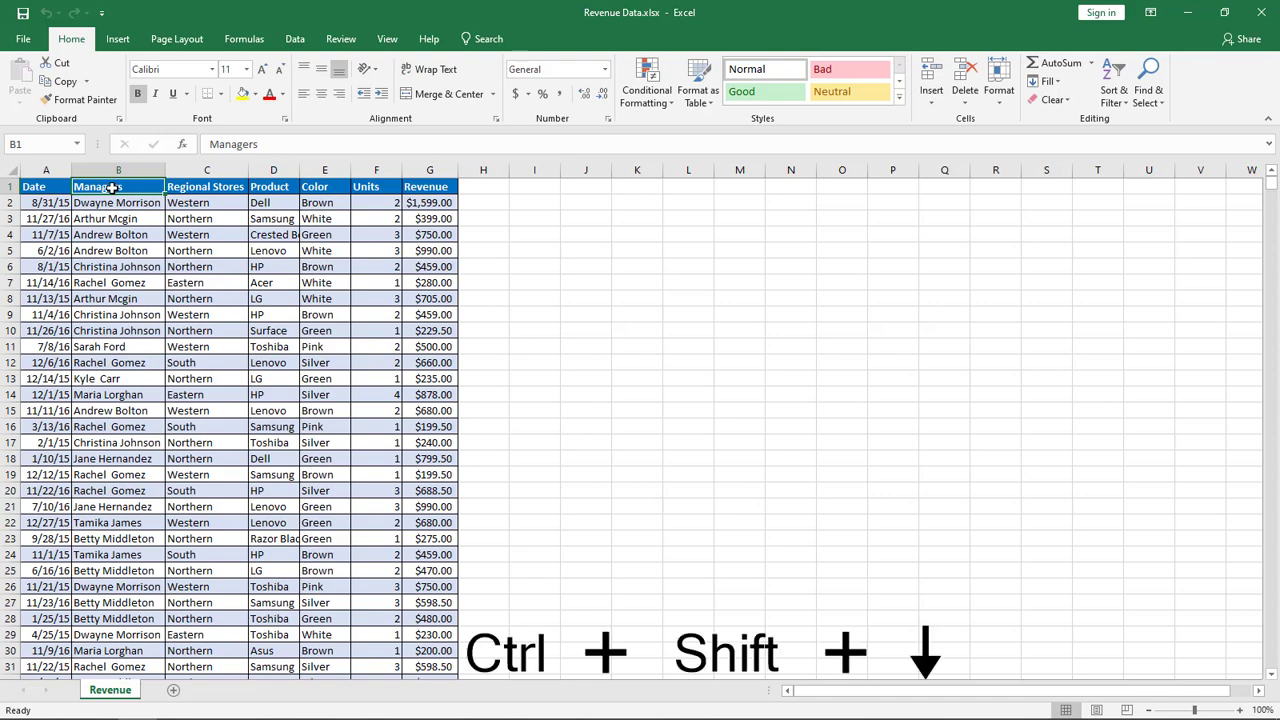
{"action": "key", "text": "ctrl+shift+Down"}
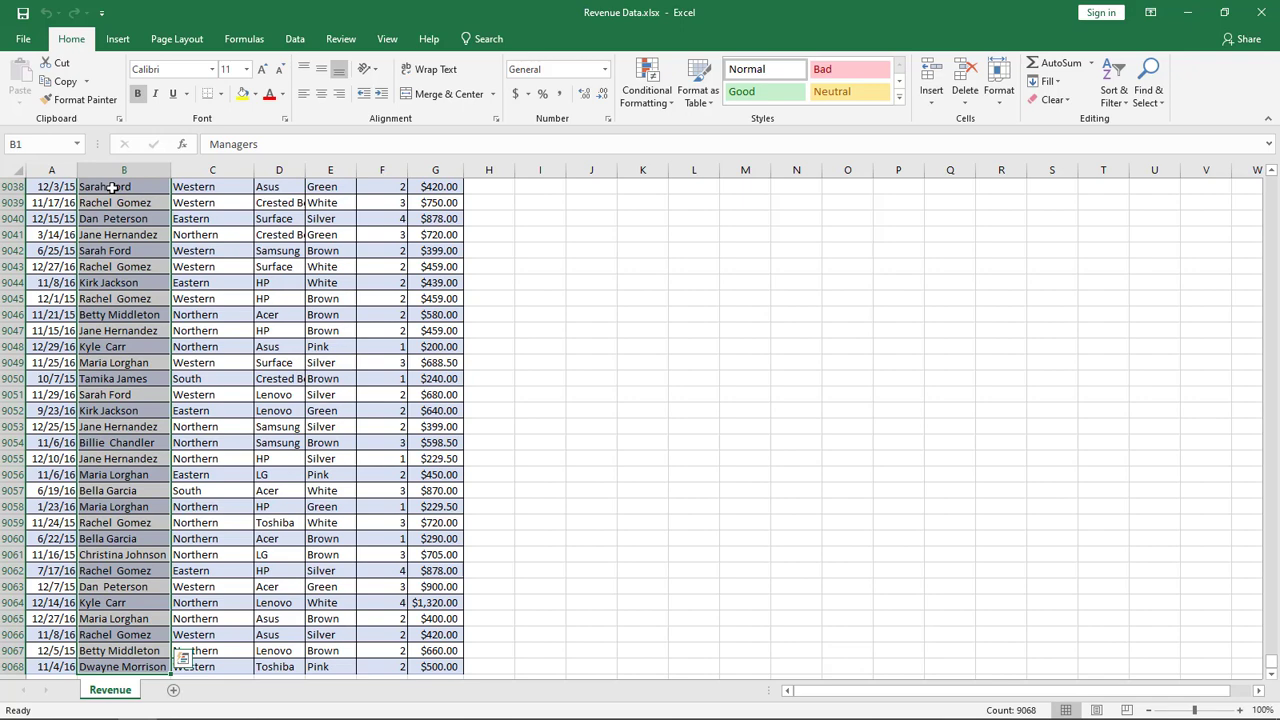
{"action": "key", "text": "alt+a"}
{"action": "key", "text": "q"}
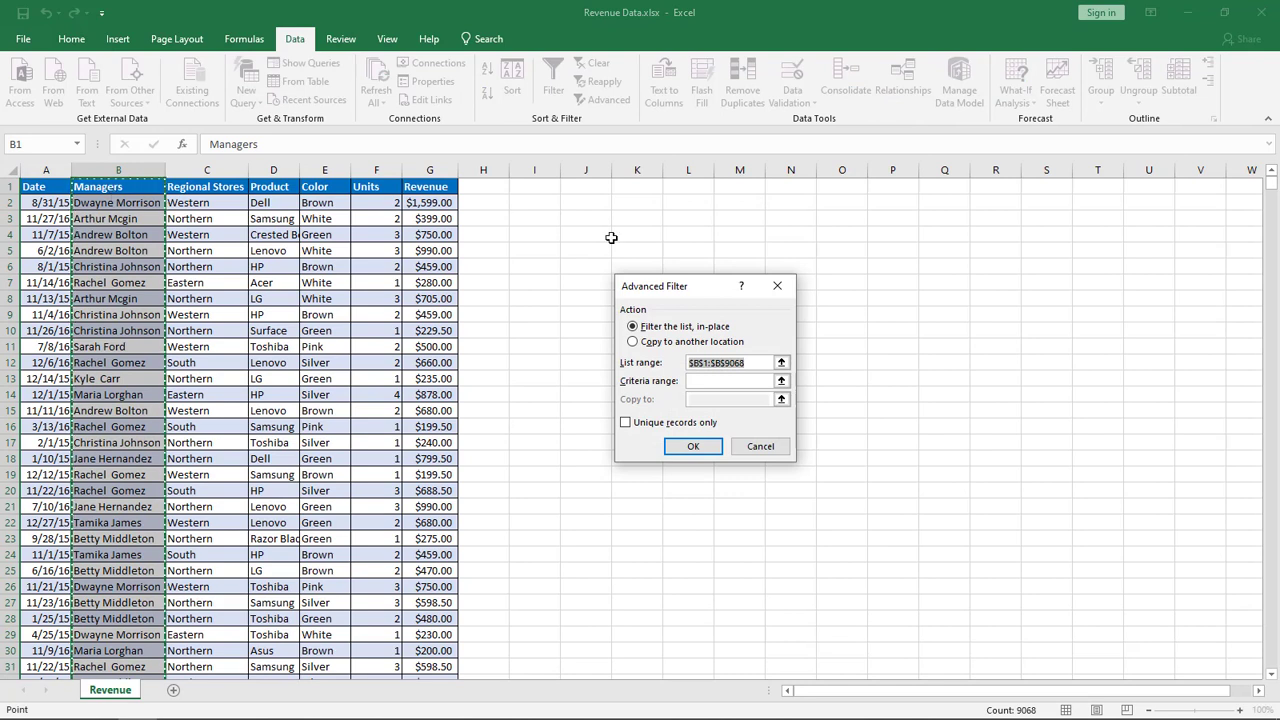
Step: Copy only the unique Managers records to cell J2 and autofit the width of column J
{"action": "left_click", "coordinate": [633, 342]}
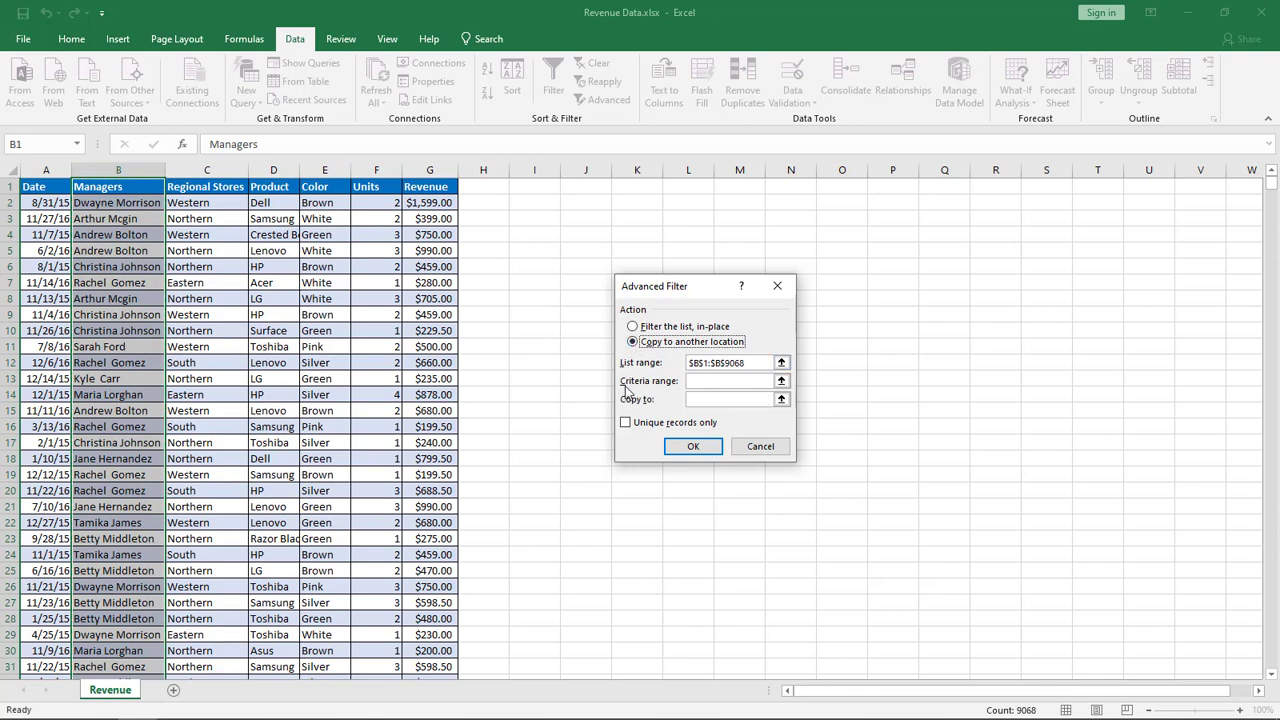
{"action": "left_click", "coordinate": [626, 423]}
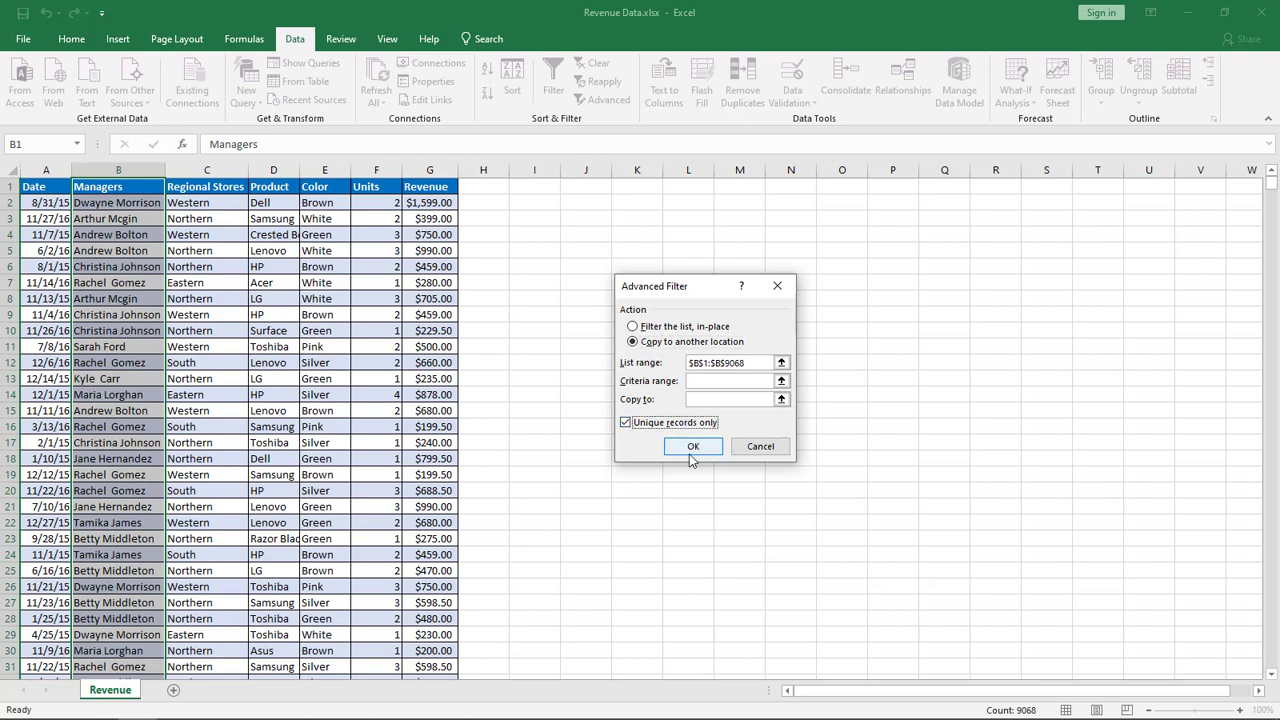
{"action": "left_click", "coordinate": [707, 400]}
{"action": "left_click", "coordinate": [590, 202]}
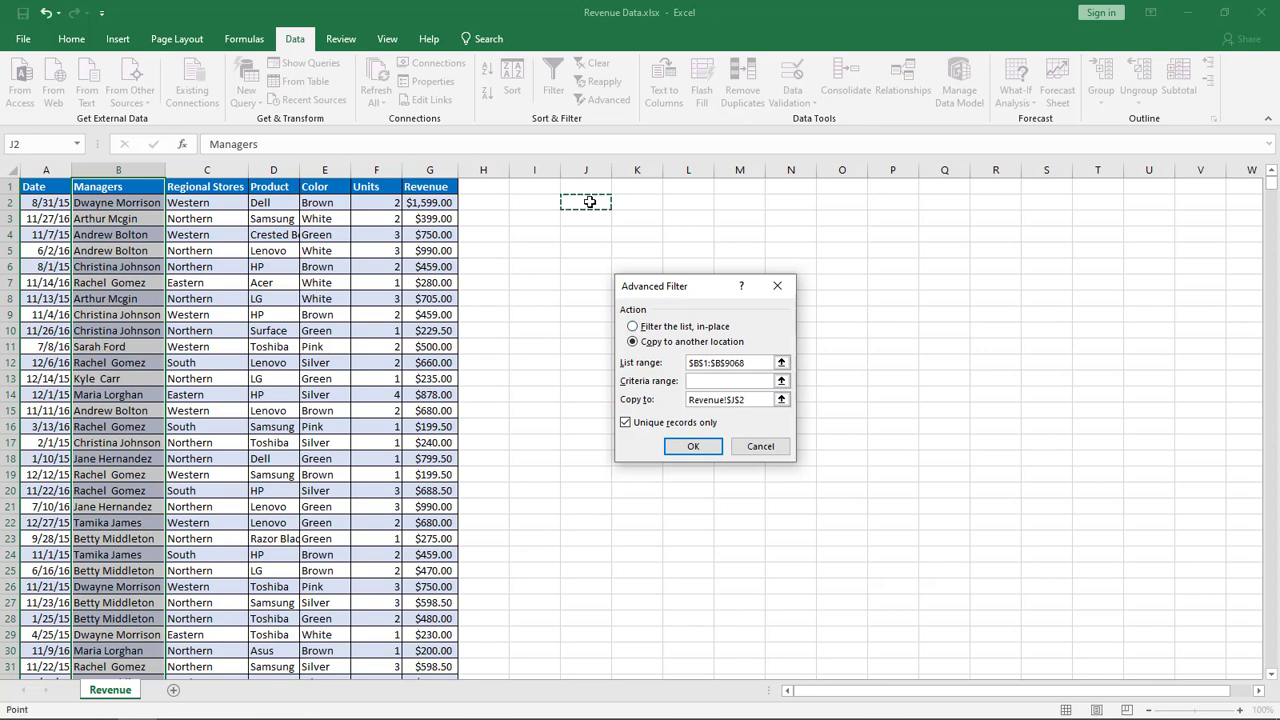
{"action": "key", "text": "Return"}
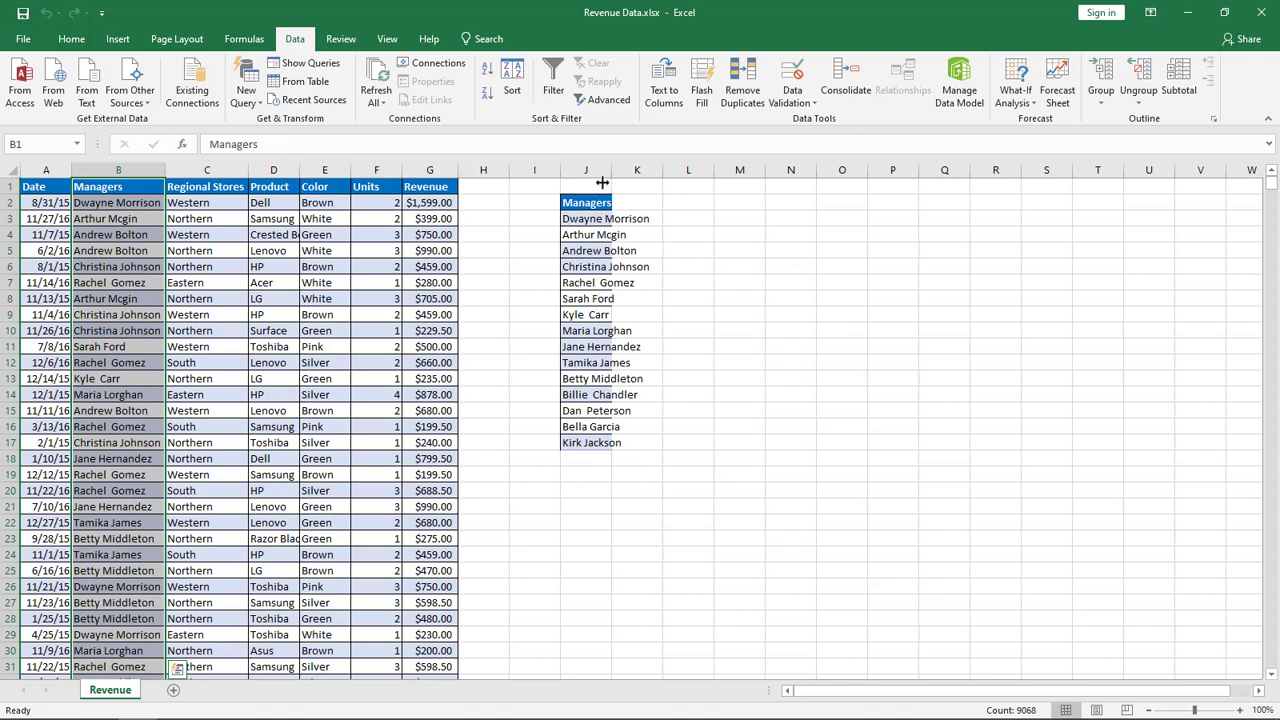
{"action": "double_click", "coordinate": [612, 168]}
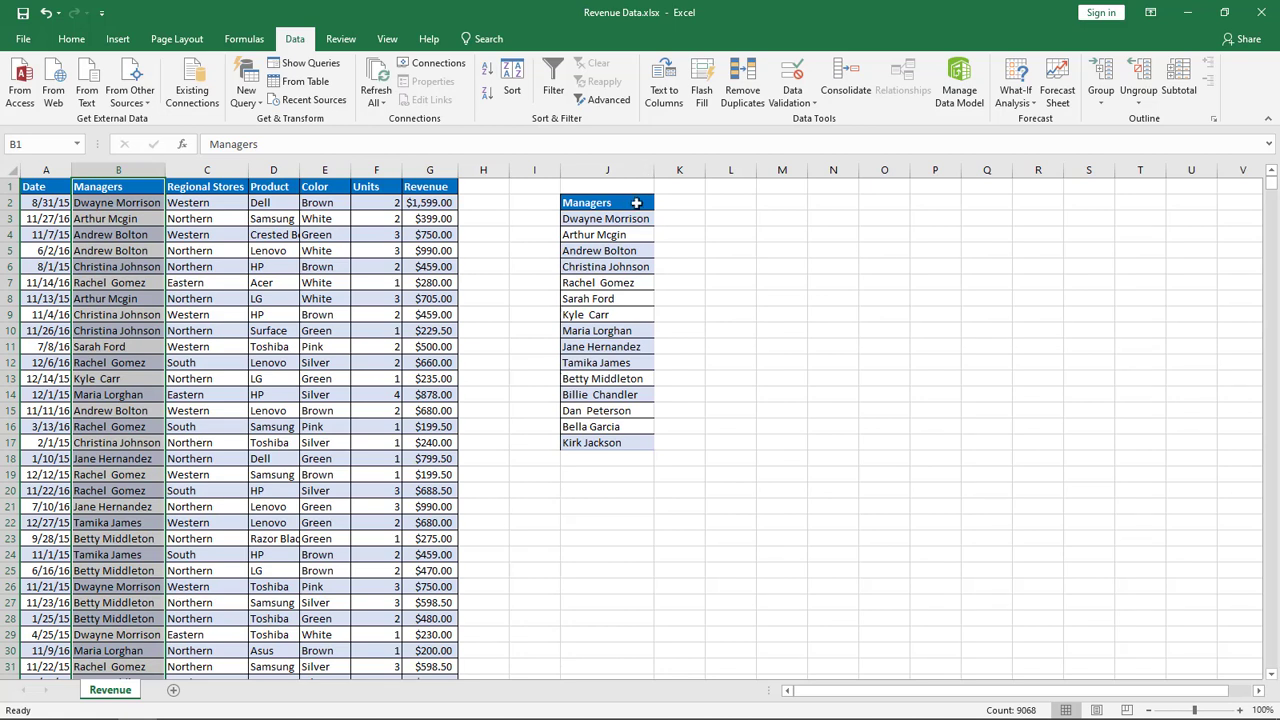
Step: Start an Advanced Filter on the Regional Stores column with the list range set to $C$1:$C$9068
{"action": "left_click", "coordinate": [581, 490]}
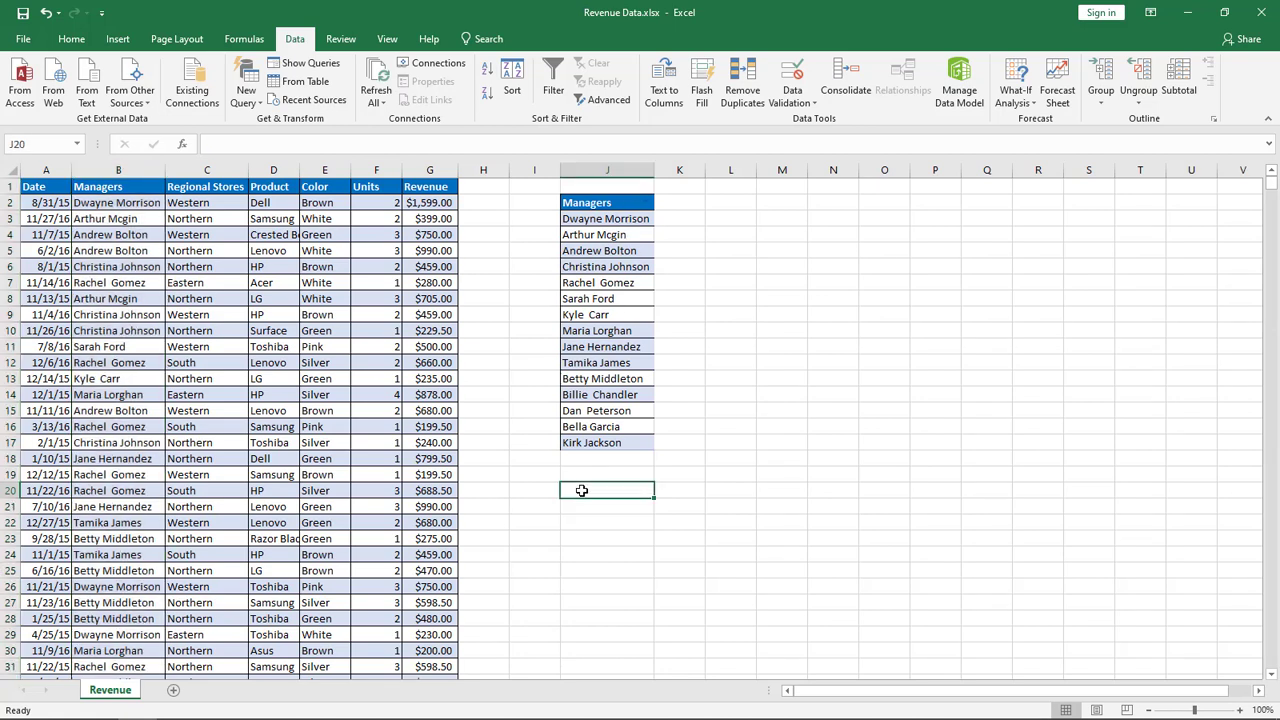
{"action": "left_click", "coordinate": [219, 187]}
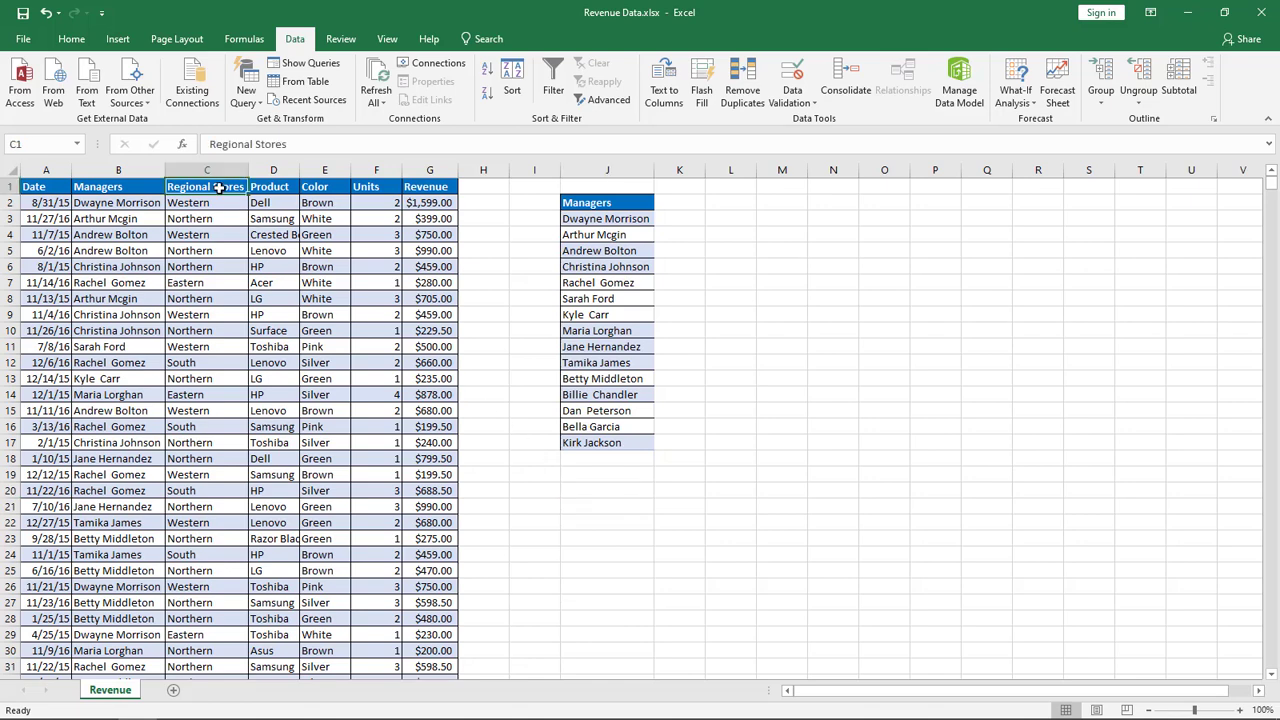
{"action": "key", "text": "ctrl+shift+Down"}
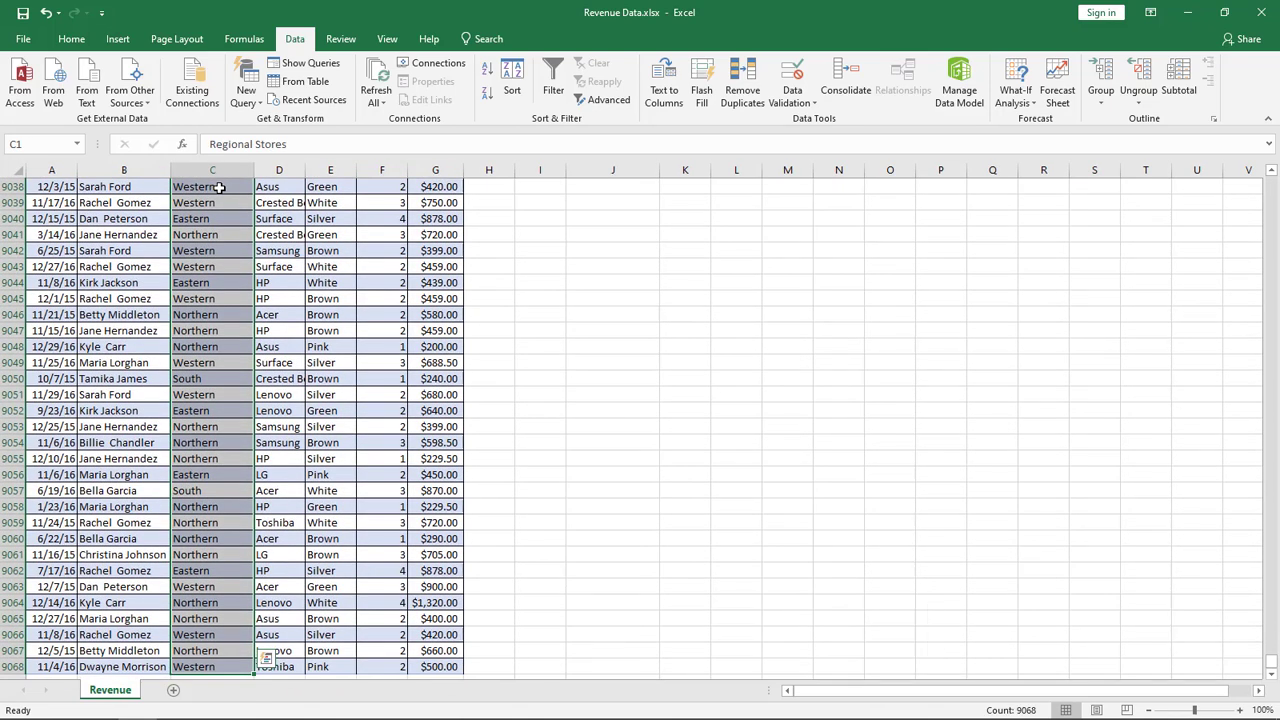
{"action": "key", "text": "alt+a"}
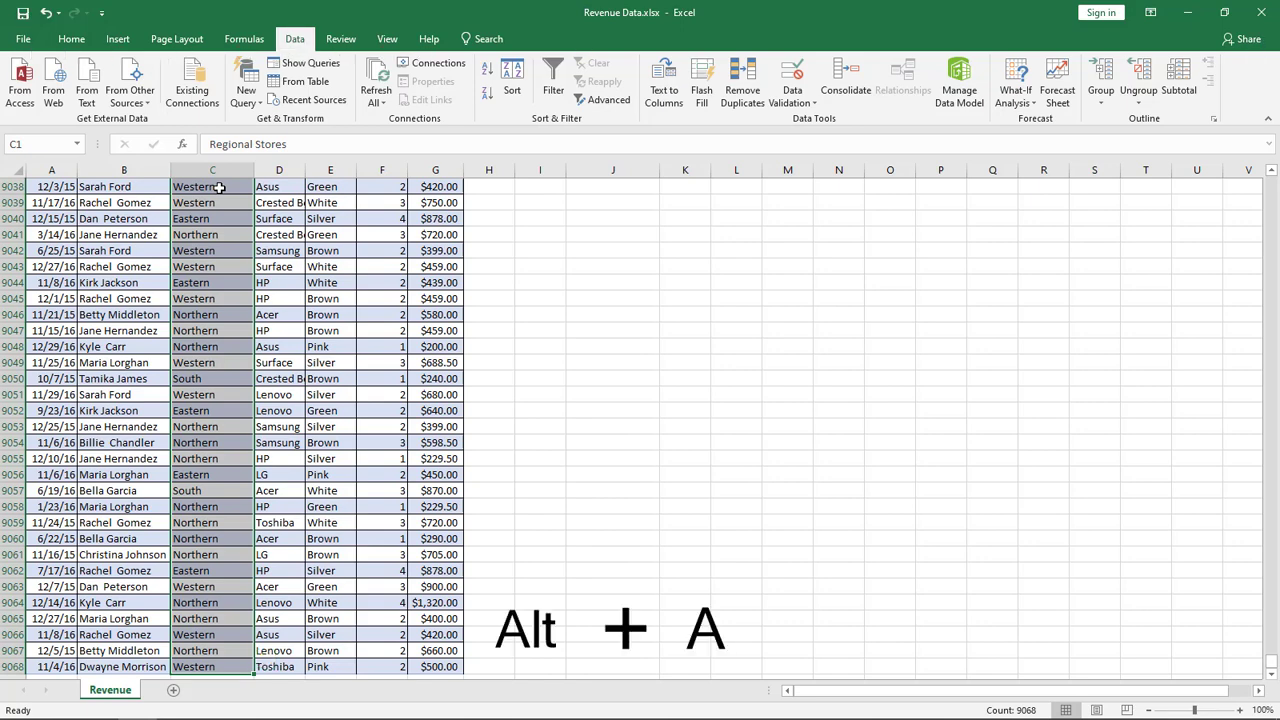
{"action": "key", "text": "q"}
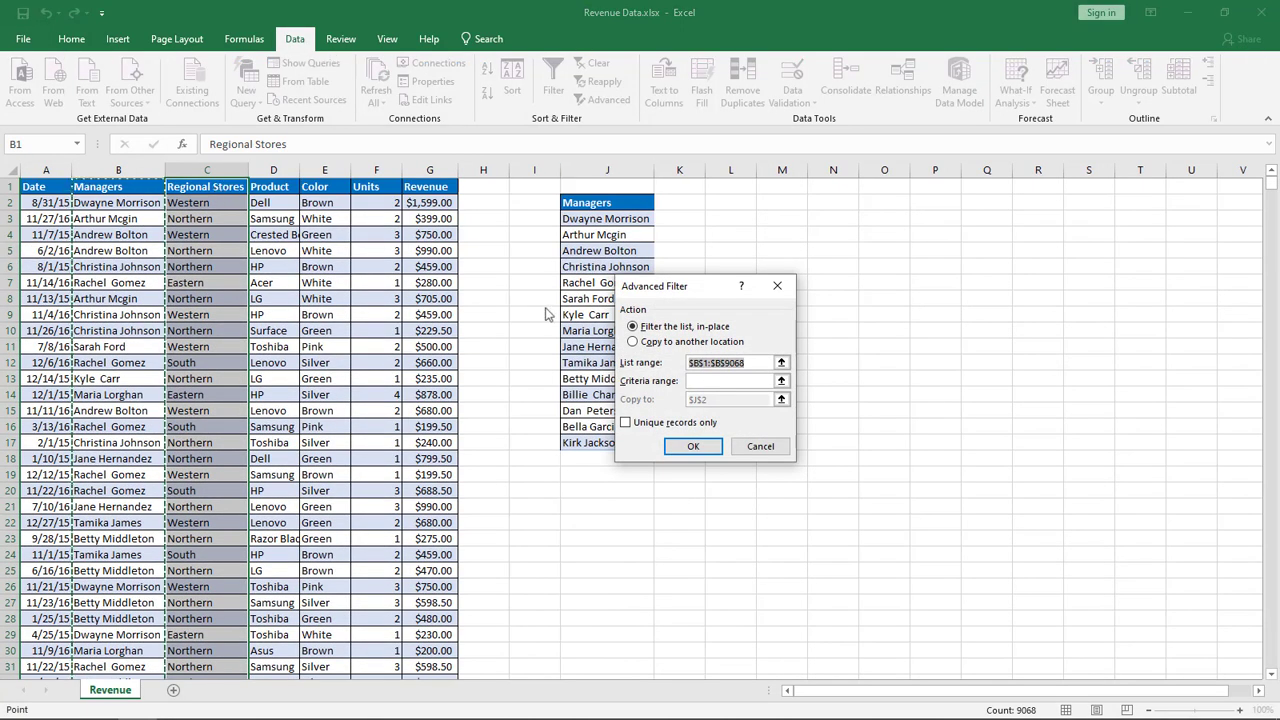
{"action": "left_click", "coordinate": [699, 363]}
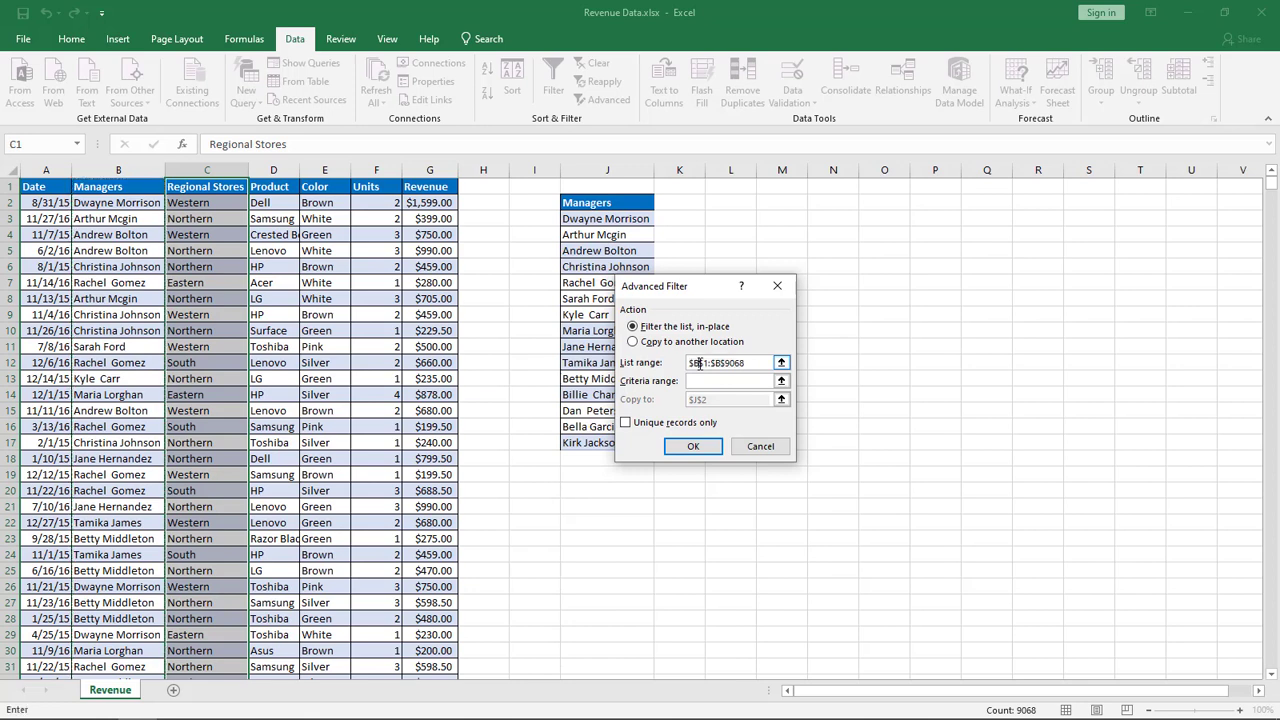
{"action": "key", "text": "BackSpace"}
{"action": "type", "text": "C"}
{"action": "left_click", "coordinate": [720, 363]}
{"action": "key", "text": "BackSpace"}
{"action": "type", "text": "C"}
Step: Copy only the unique Regional Stores records to another location, starting at cell $J$20
{"action": "left_click", "coordinate": [632, 342]}
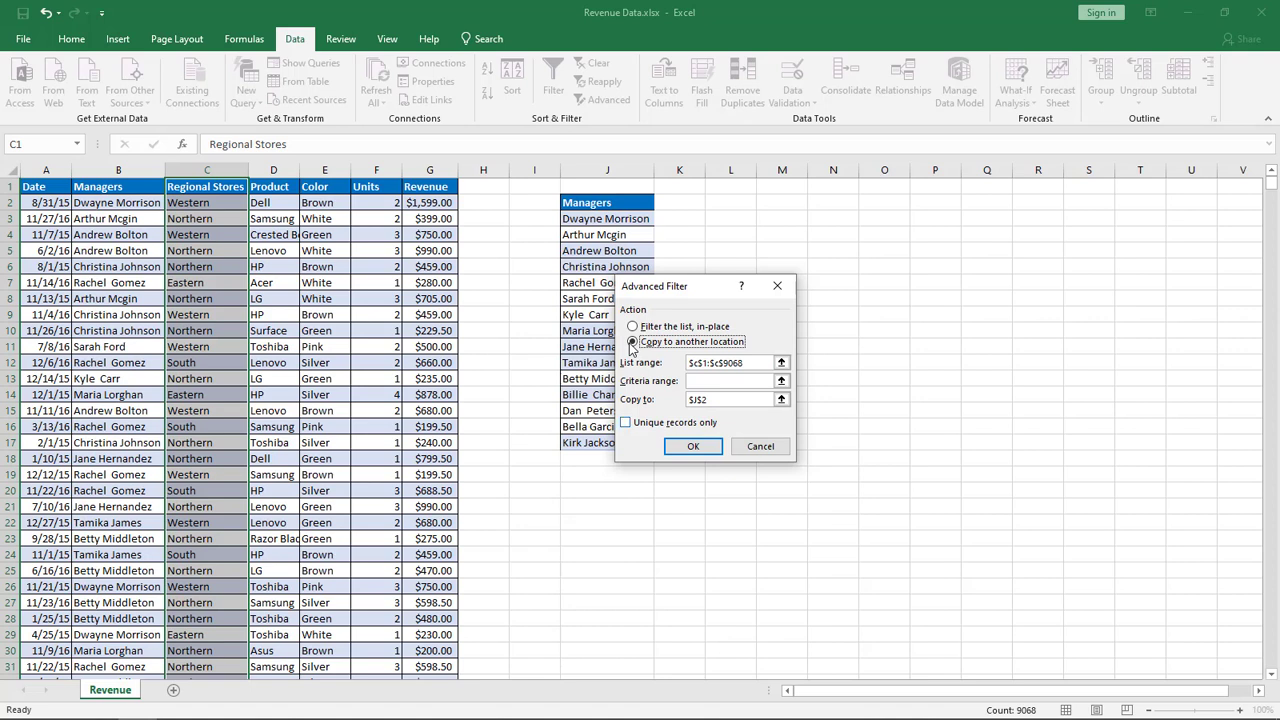
{"action": "left_click", "coordinate": [709, 400]}
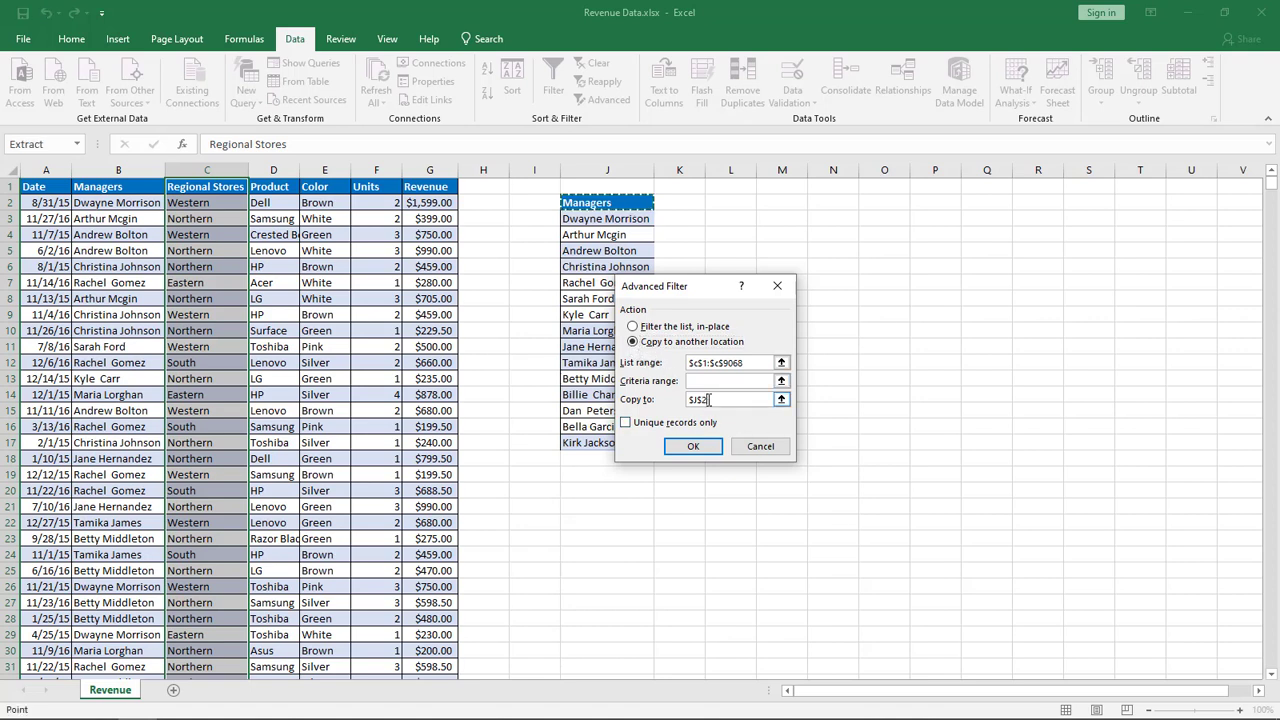
{"action": "key", "text": "BackSpace"}
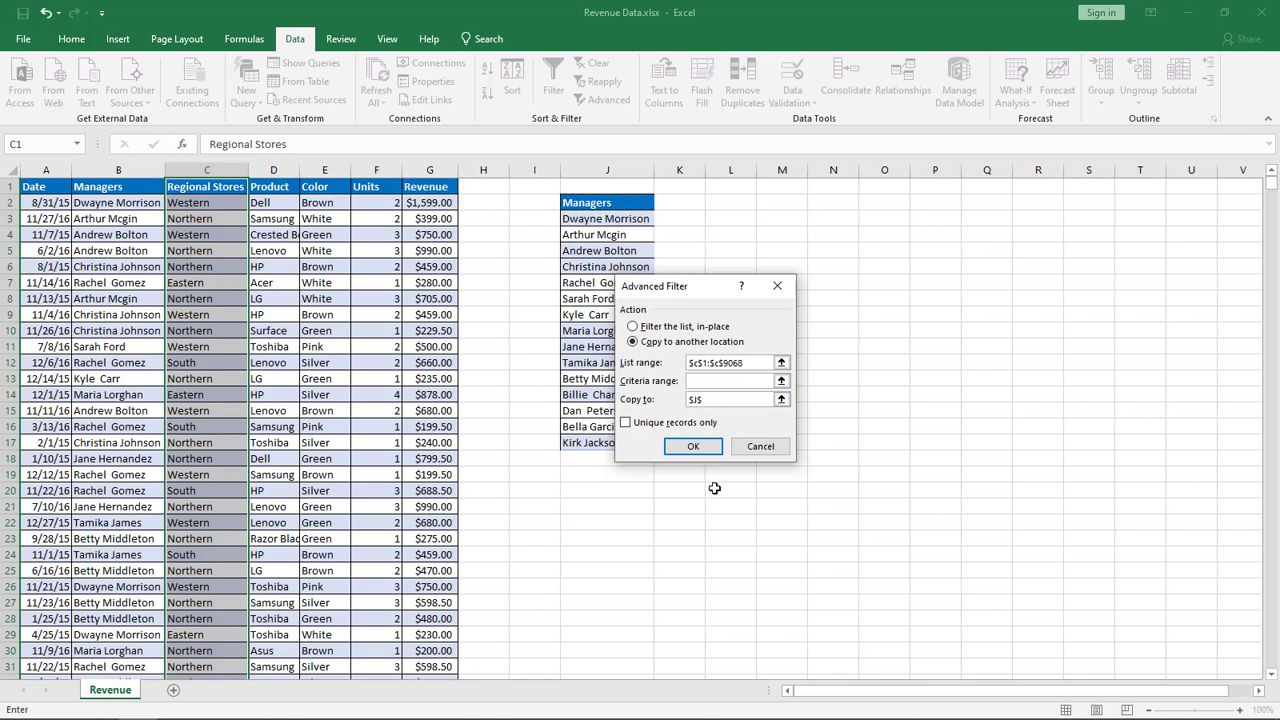
{"action": "type", "text": "20"}
{"action": "left_click", "coordinate": [627, 424]}
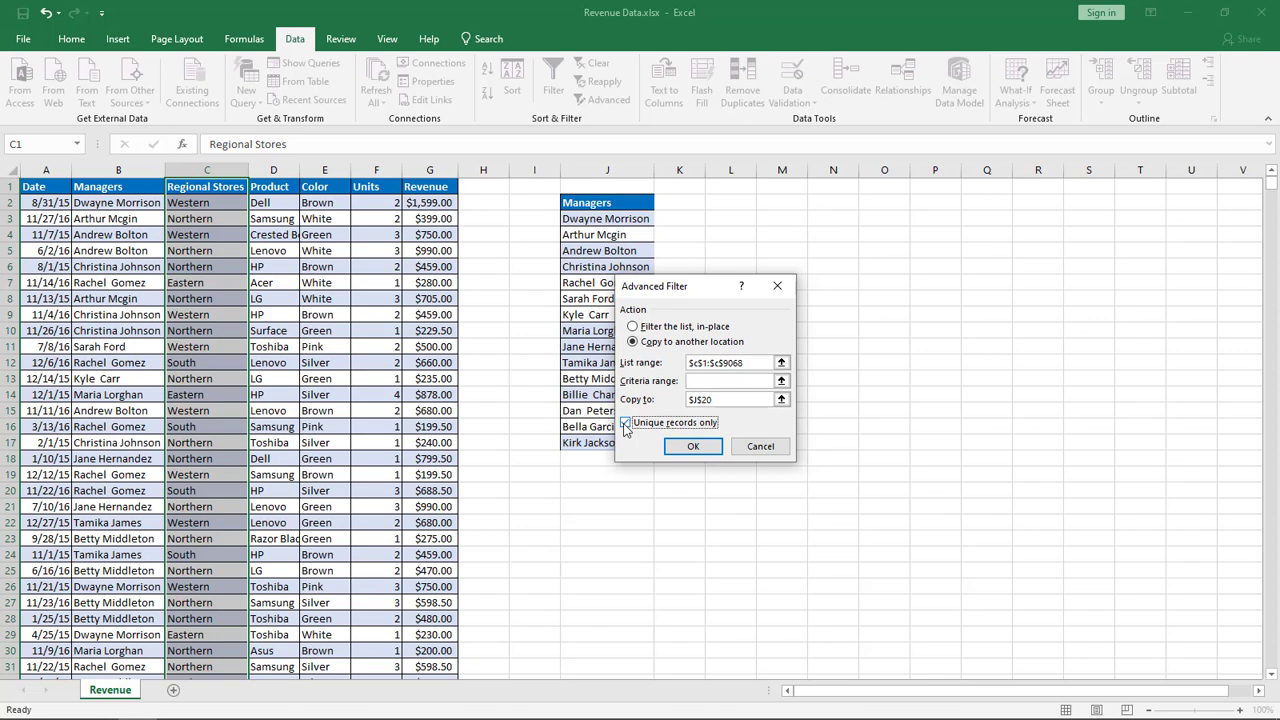
{"action": "left_click", "coordinate": [692, 446]}
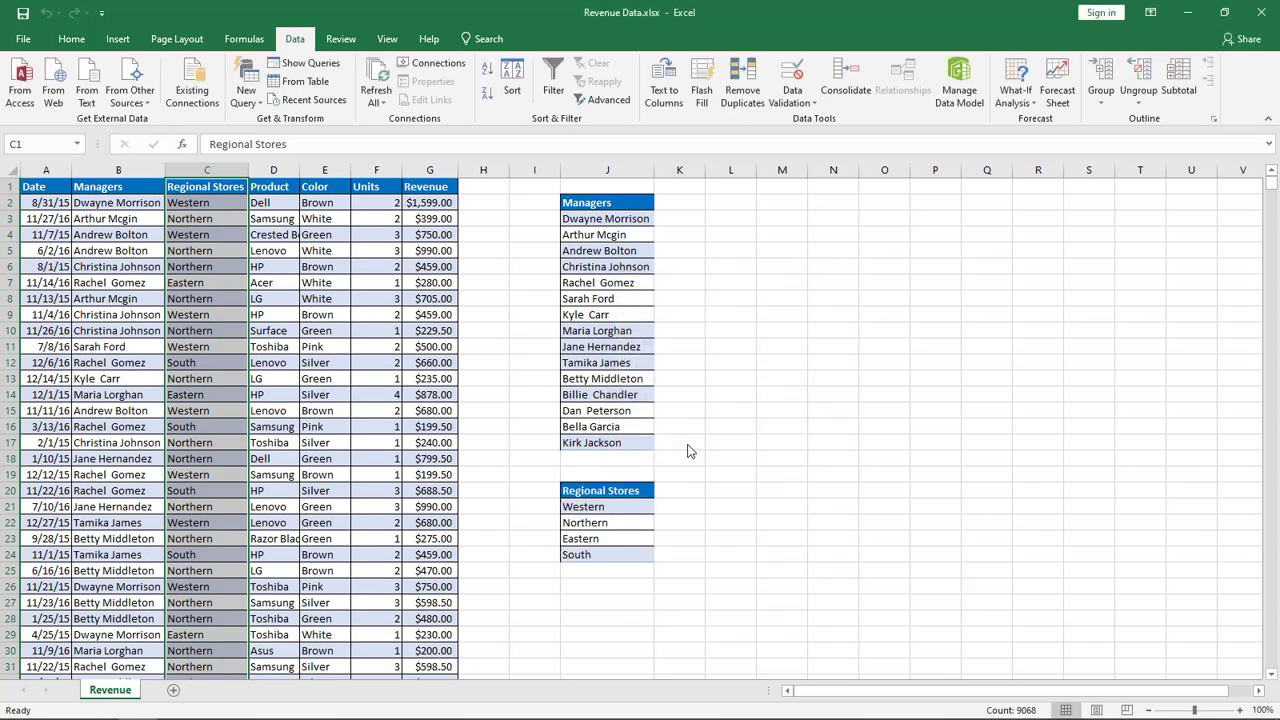
Step: Copy the region names in J21:J24 and paste them transposed across row 2, starting at K2
{"action": "left_click", "coordinate": [585, 507]}
{"action": "left_click_drag", "start_coordinate": [585, 507], "coordinate": [585, 557]}
{"action": "key", "text": "ctrl+c"}
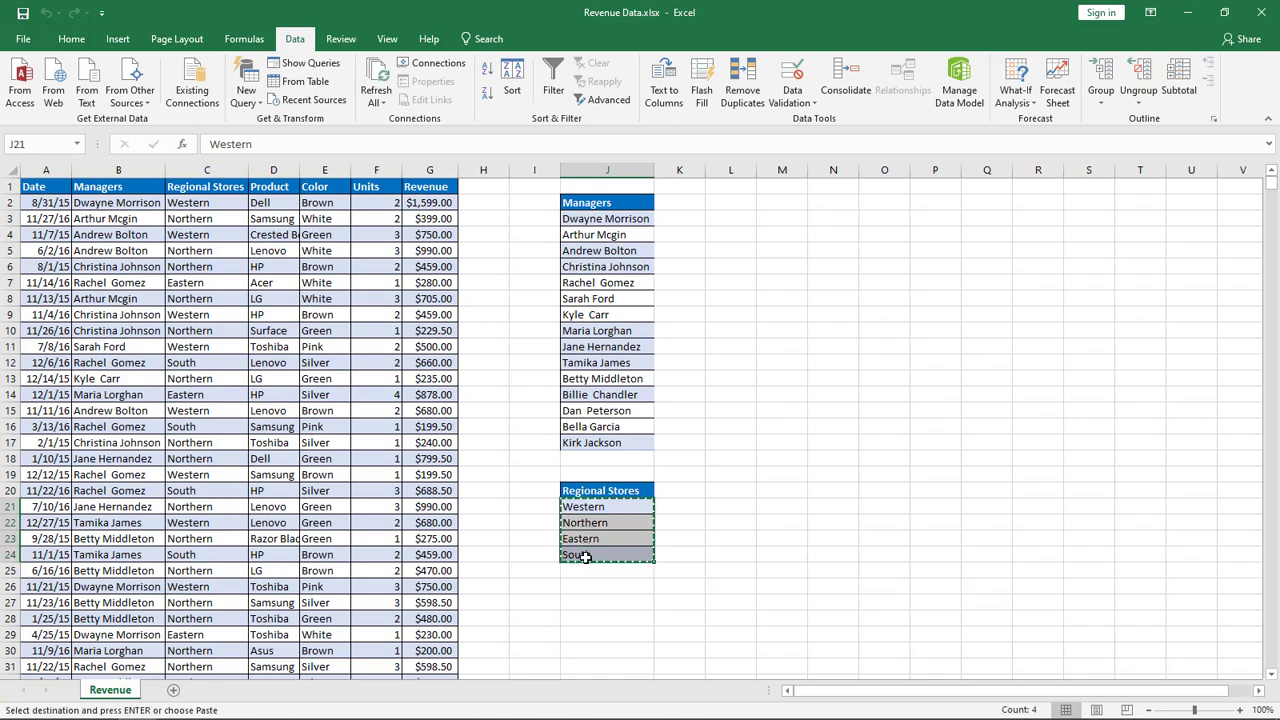
{"action": "left_click", "coordinate": [682, 204]}
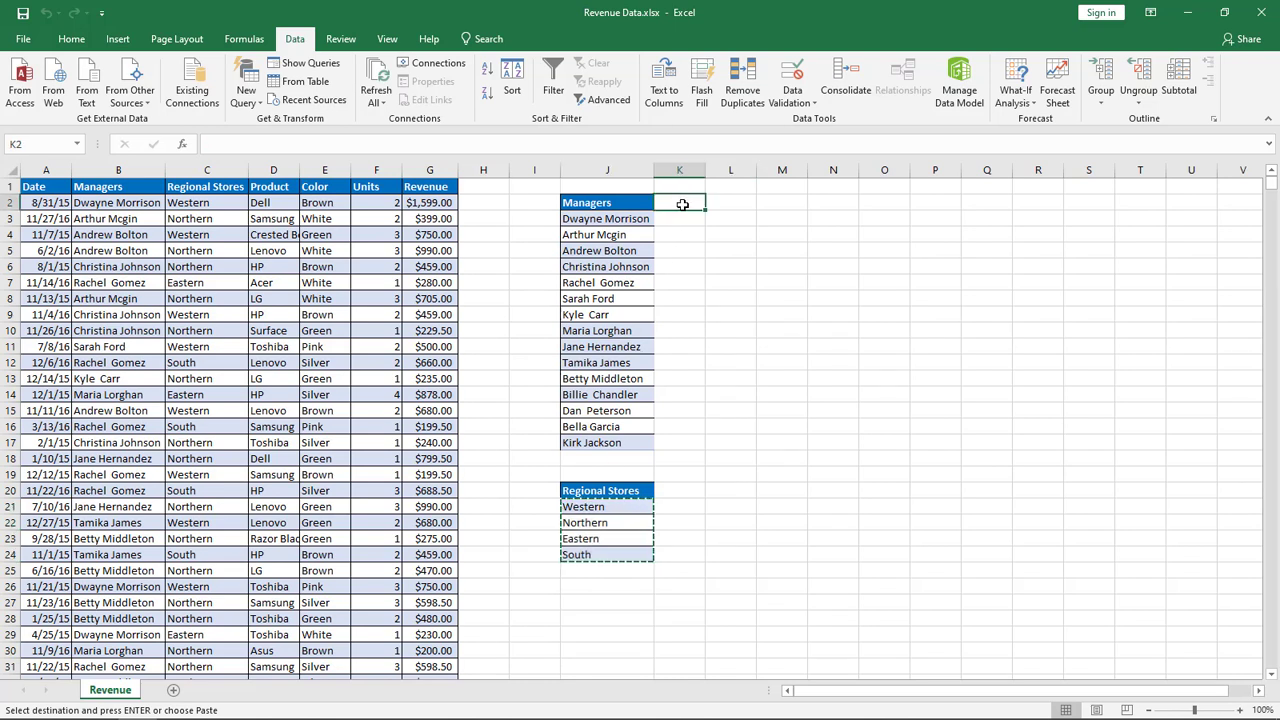
{"action": "right_click", "coordinate": [682, 204]}
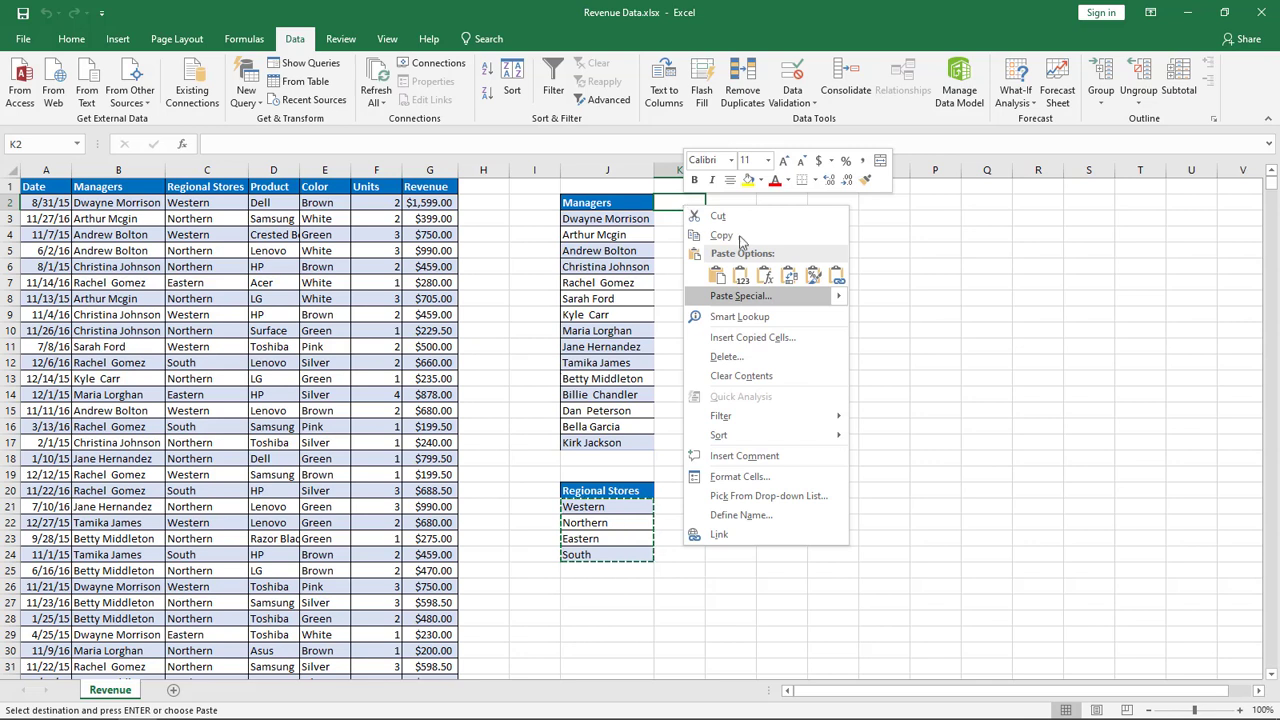
{"action": "left_click", "coordinate": [836, 276]}
{"action": "mouse_move", "coordinate": [832, 298]}
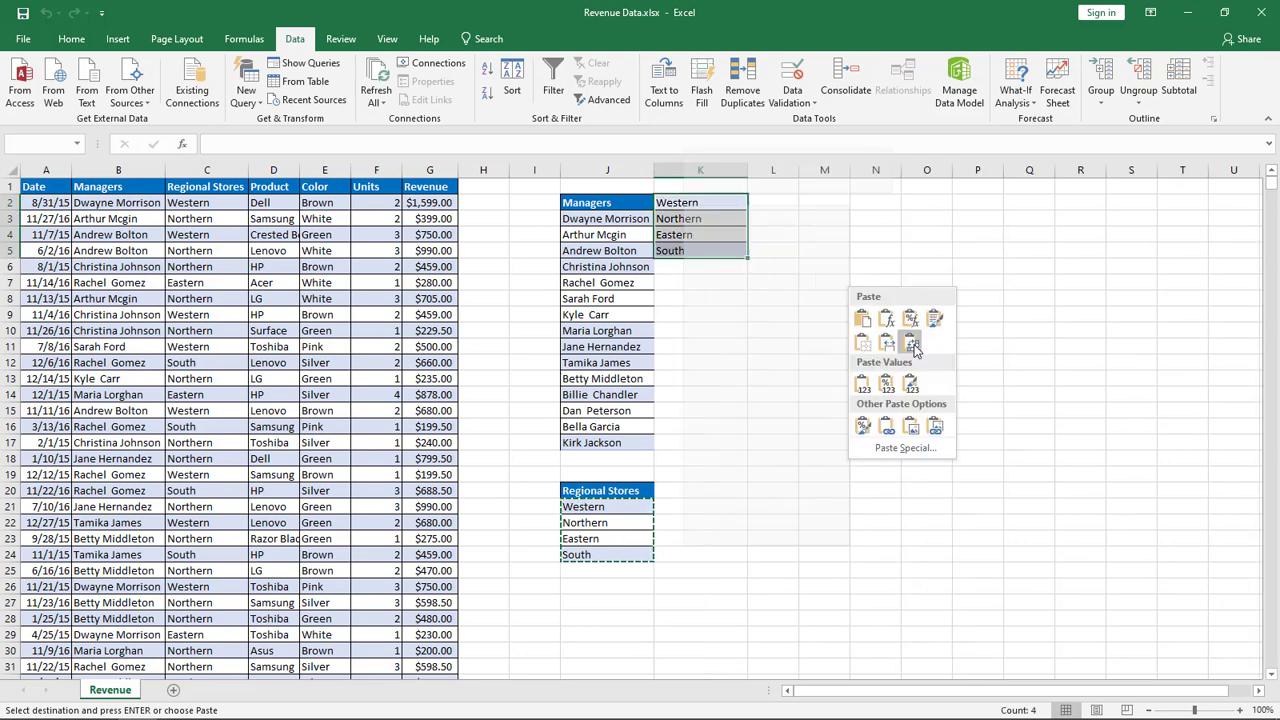
{"action": "left_click", "coordinate": [913, 345]}
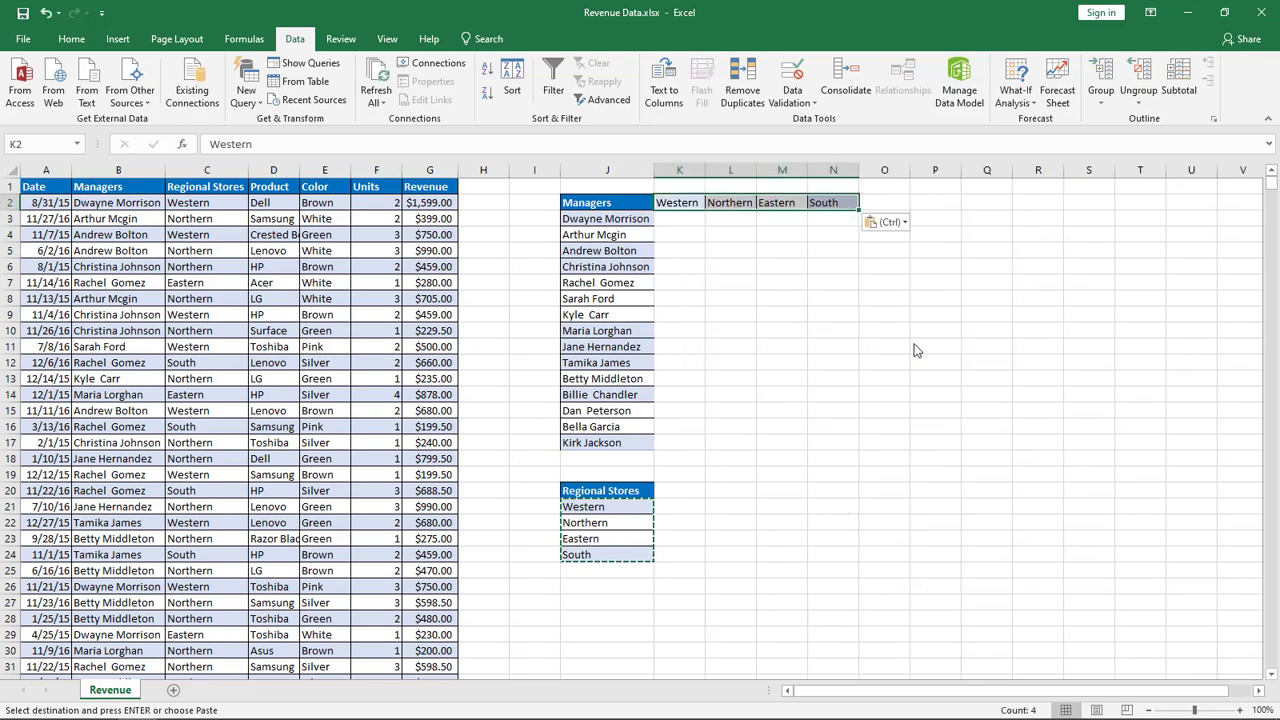
Step: Change the Managers header in J2 to "Managers/Regional Store"
{"action": "left_click", "coordinate": [628, 202]}
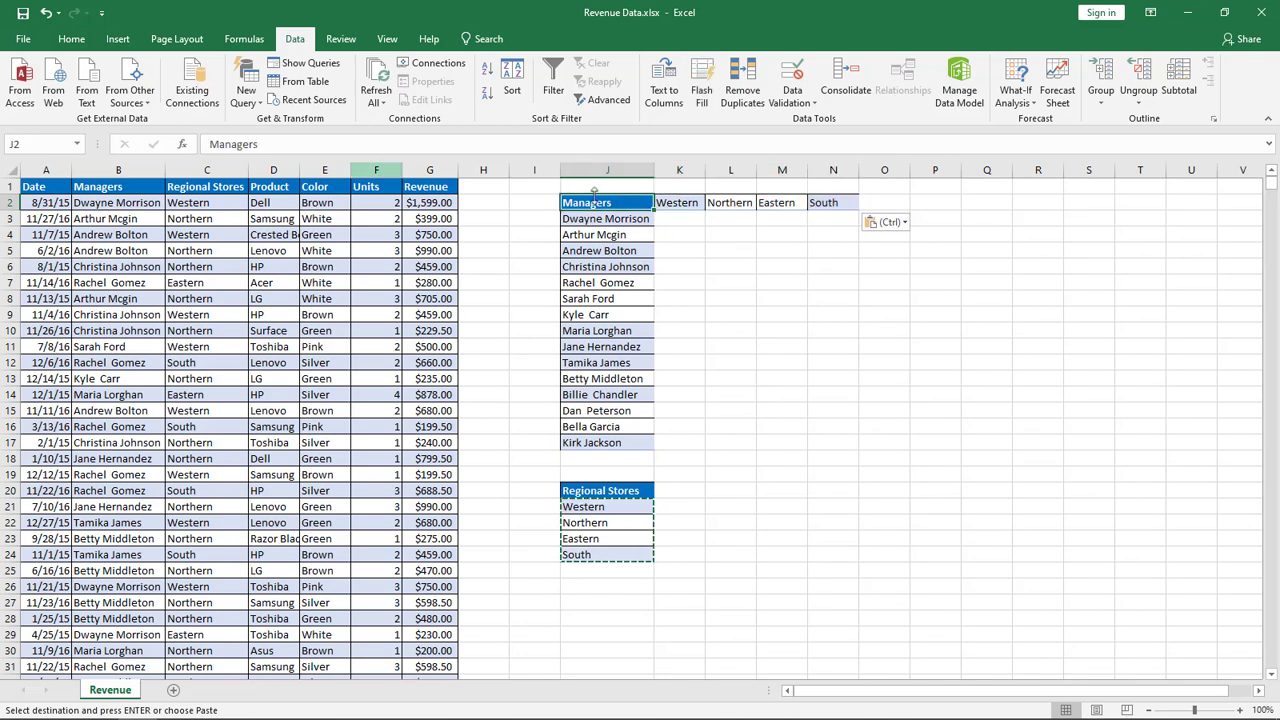
{"action": "left_click", "coordinate": [279, 148]}
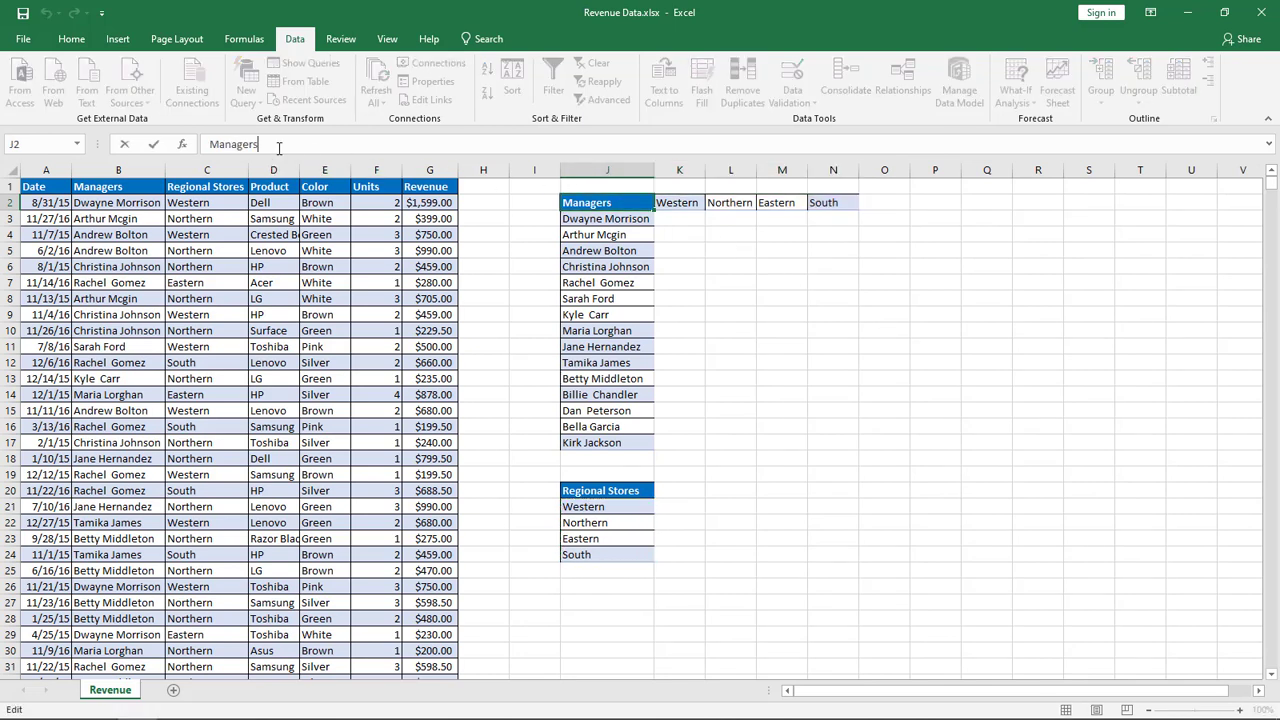
{"action": "type", "text": "/Regional"}
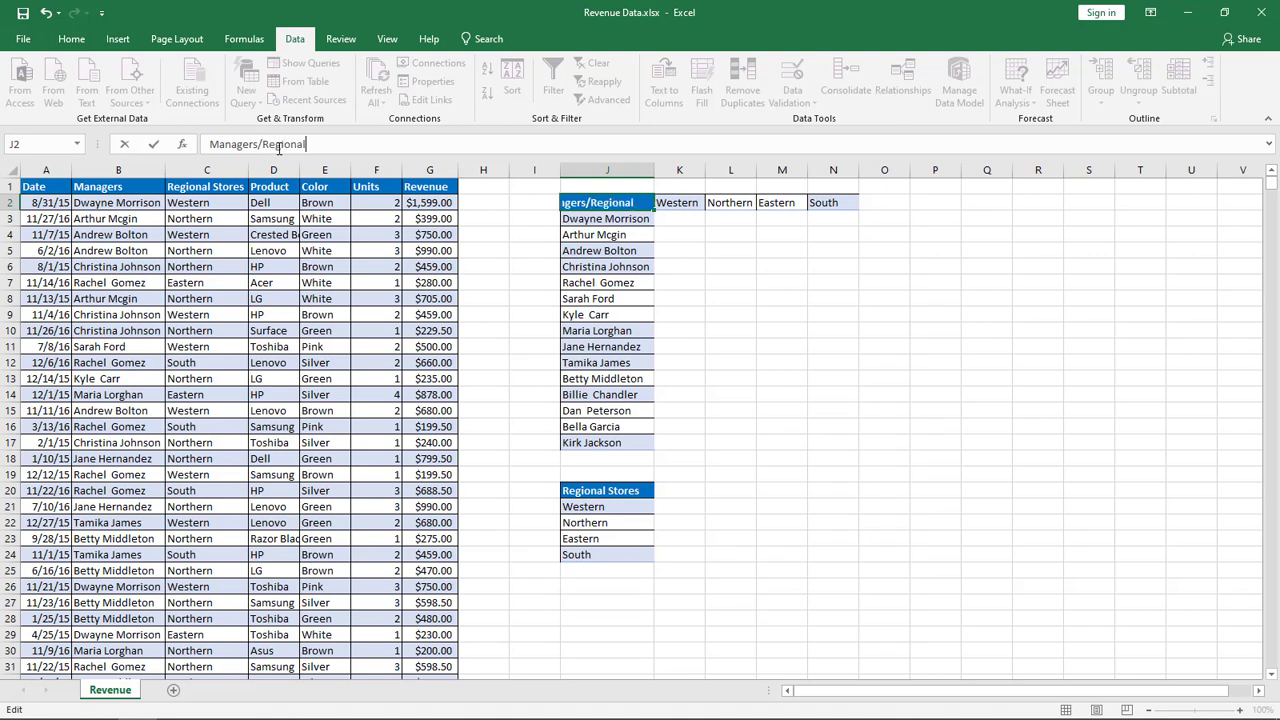
{"action": "type", "text": " sto"}
{"action": "key", "text": "BackSpace"}
{"action": "key", "text": "BackSpace"}
{"action": "type", "text": "Store"}
{"action": "key", "text": "Return"}
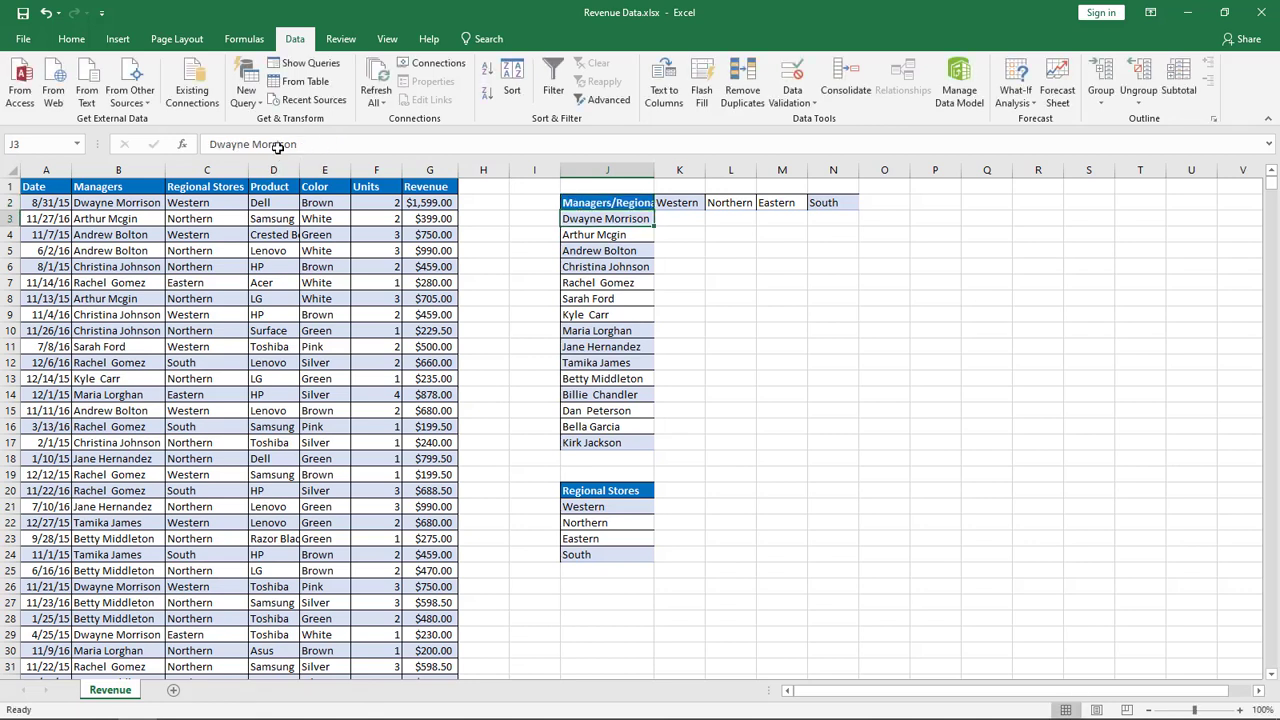
Step: Delete the contents of the vertical Regional Stores list in J20:J24
{"action": "left_click", "coordinate": [569, 489]}
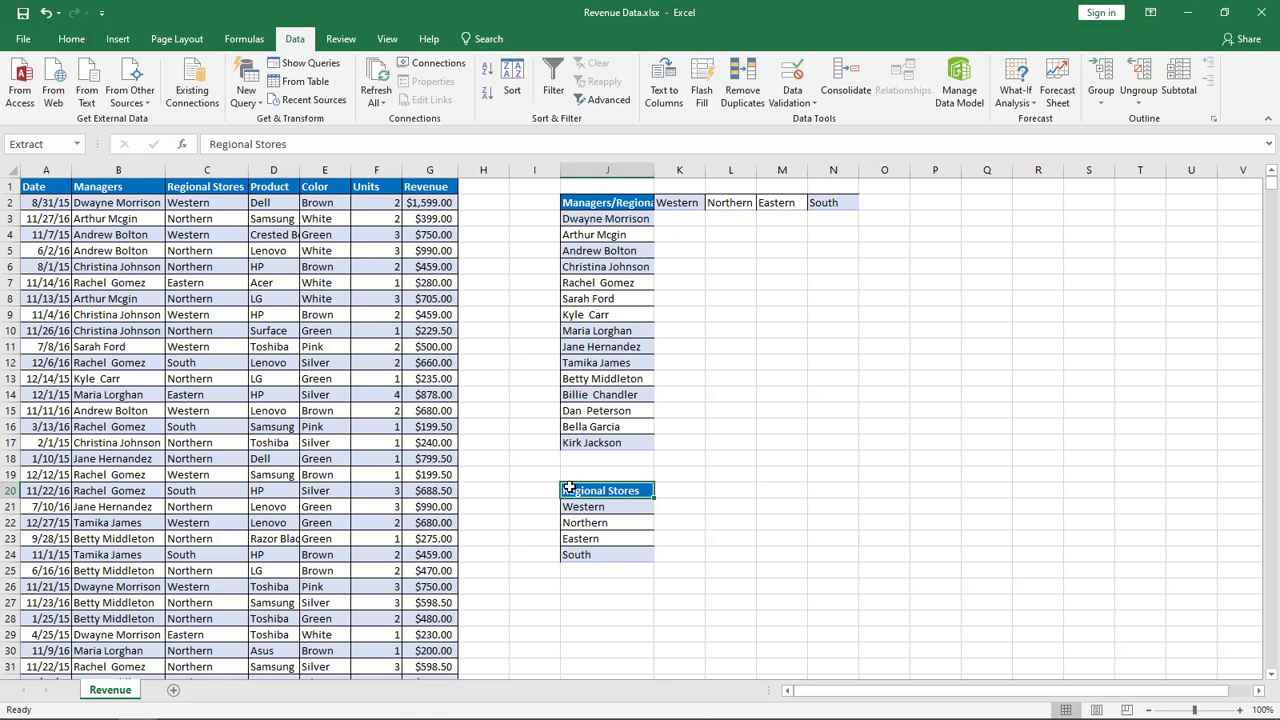
{"action": "key", "text": "ctrl+shift+Down"}
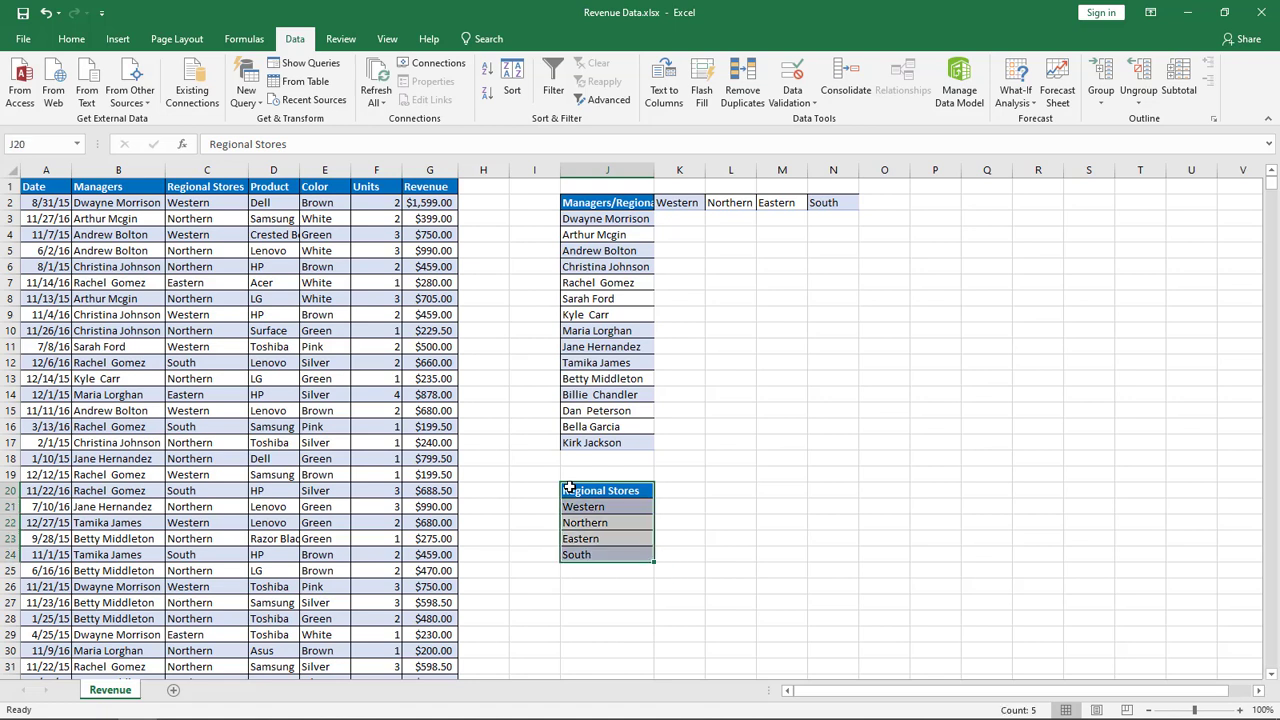
{"action": "key", "text": "alt"}
{"action": "key", "text": "Escape"}
{"action": "key", "text": "Delete"}
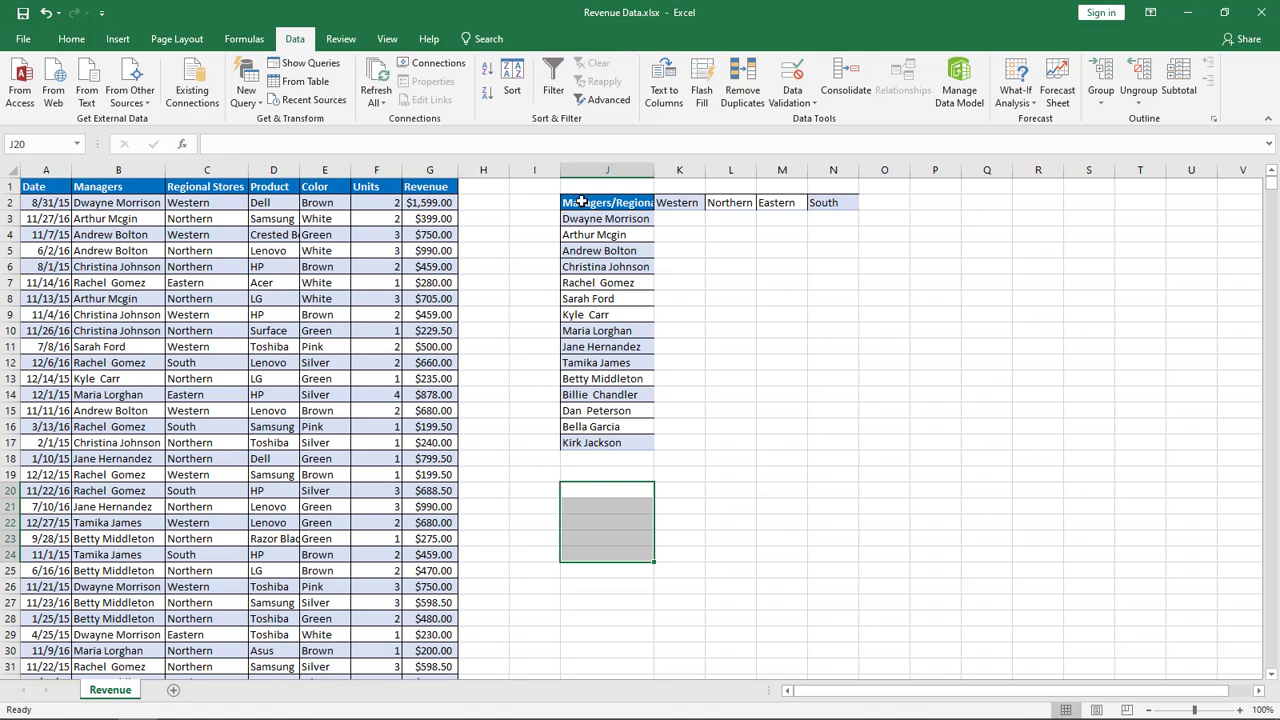
Step: Apply all borders to the summary table J2:N17 and widen column J slightly
{"action": "left_click_drag", "start_coordinate": [581, 202], "coordinate": [849, 447]}
{"action": "key", "text": "alt"}
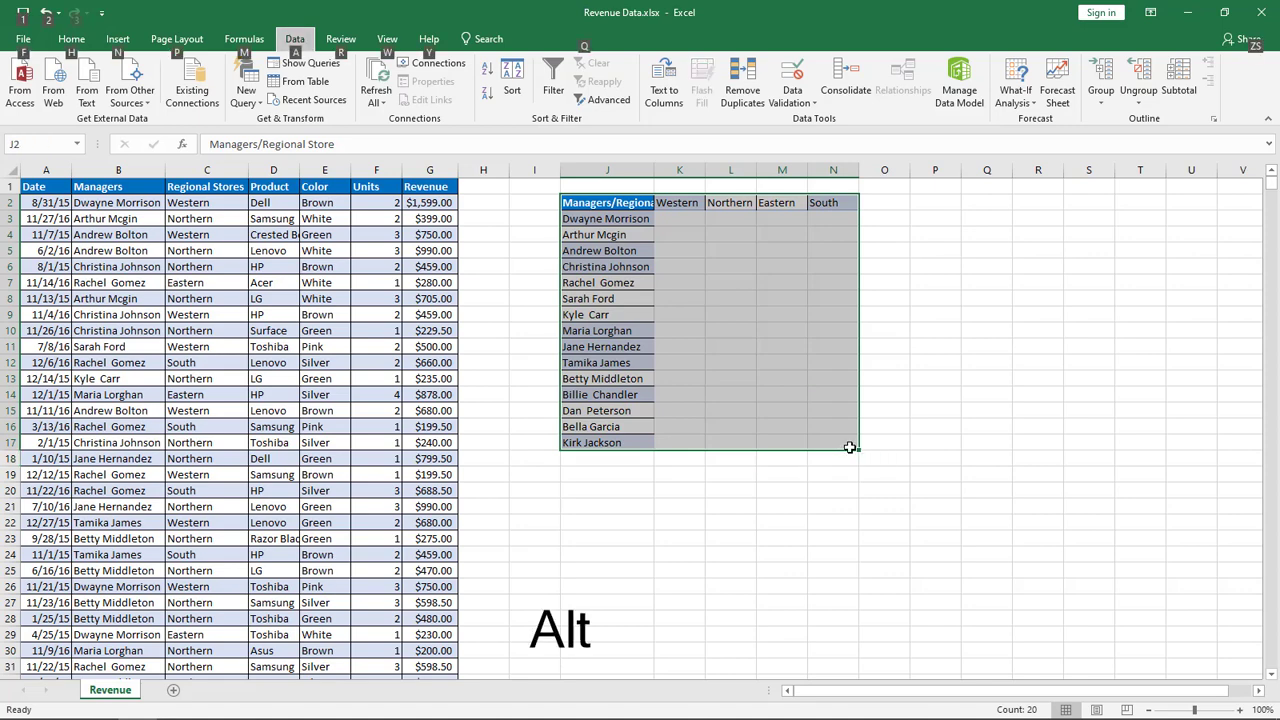
{"action": "key", "text": "h"}
{"action": "key", "text": "a"}
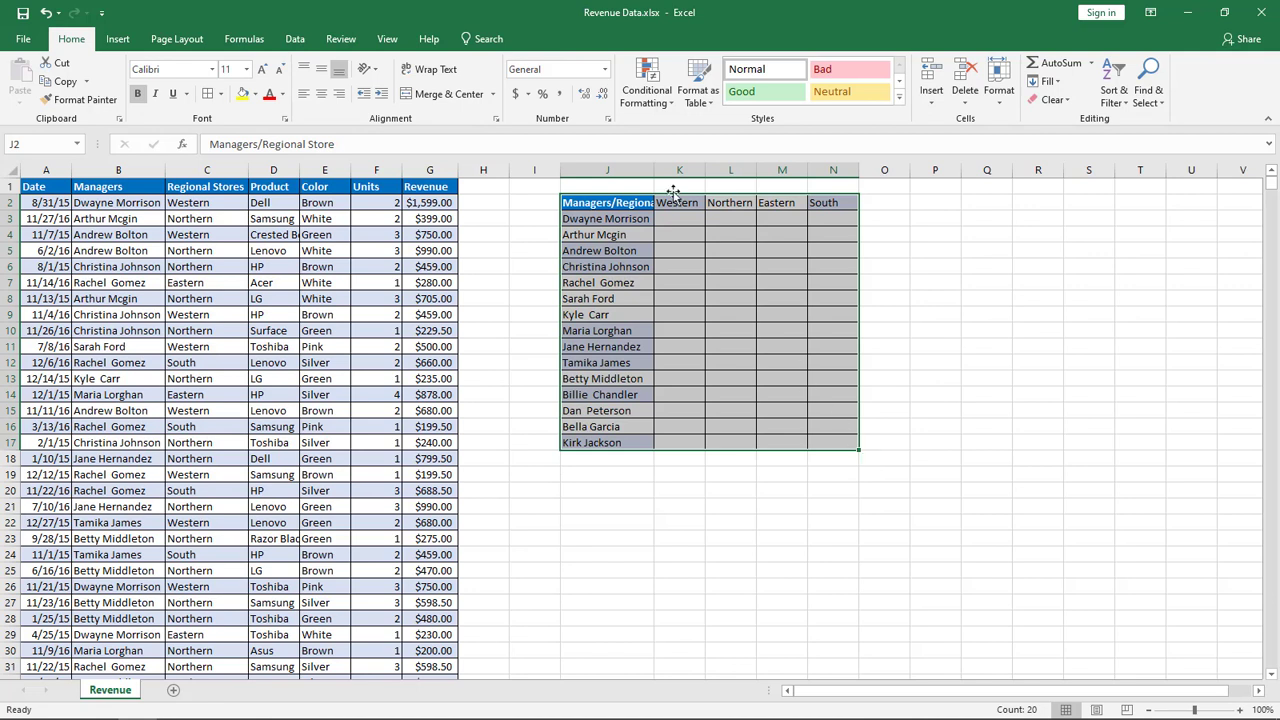
{"action": "mouse_move", "coordinate": [657, 170]}
{"action": "left_mouse_down"}
{"action": "mouse_move", "coordinate": [683, 170]}
{"action": "mouse_move", "coordinate": [661, 170]}
{"action": "left_mouse_up"}
{"action": "left_click", "coordinate": [692, 218]}
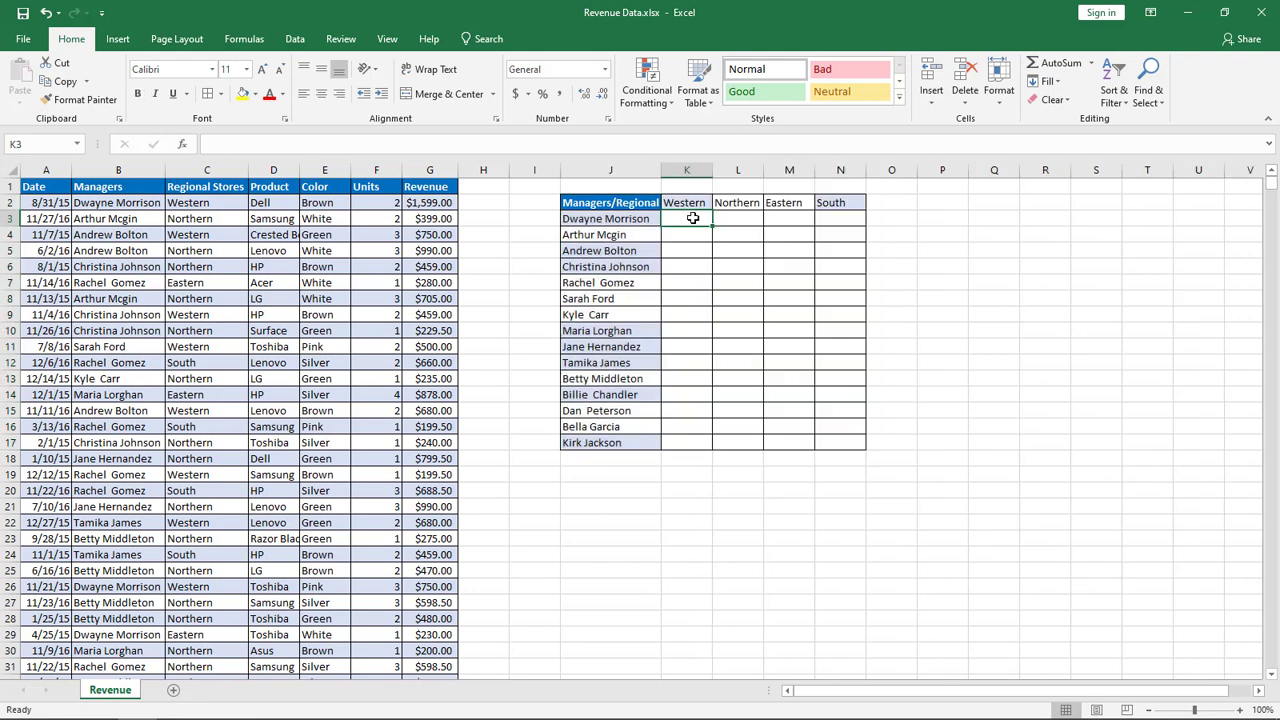
Step: Start a SUMIFS formula in K3 with the Revenue data $G$2:$G$9068 as the absolute sum range
{"action": "type", "text": "=s"}
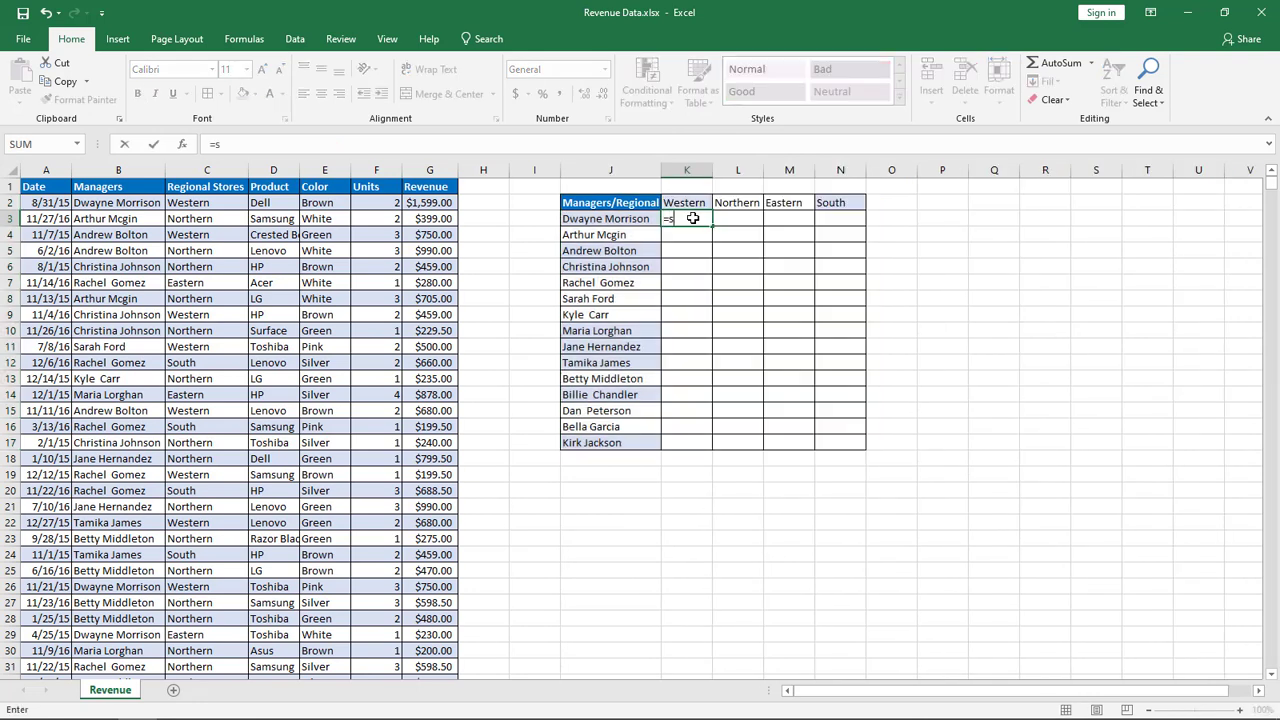
{"action": "type", "text": "umifs"}
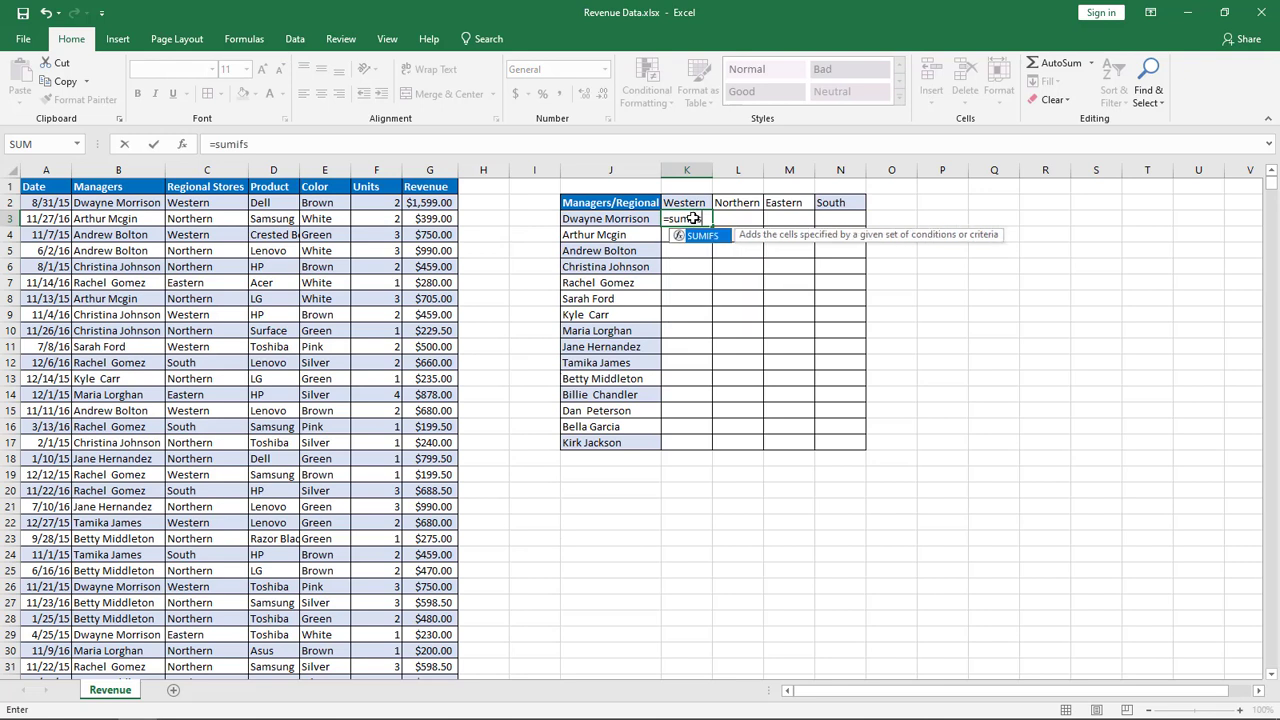
{"action": "key", "text": "Tab"}
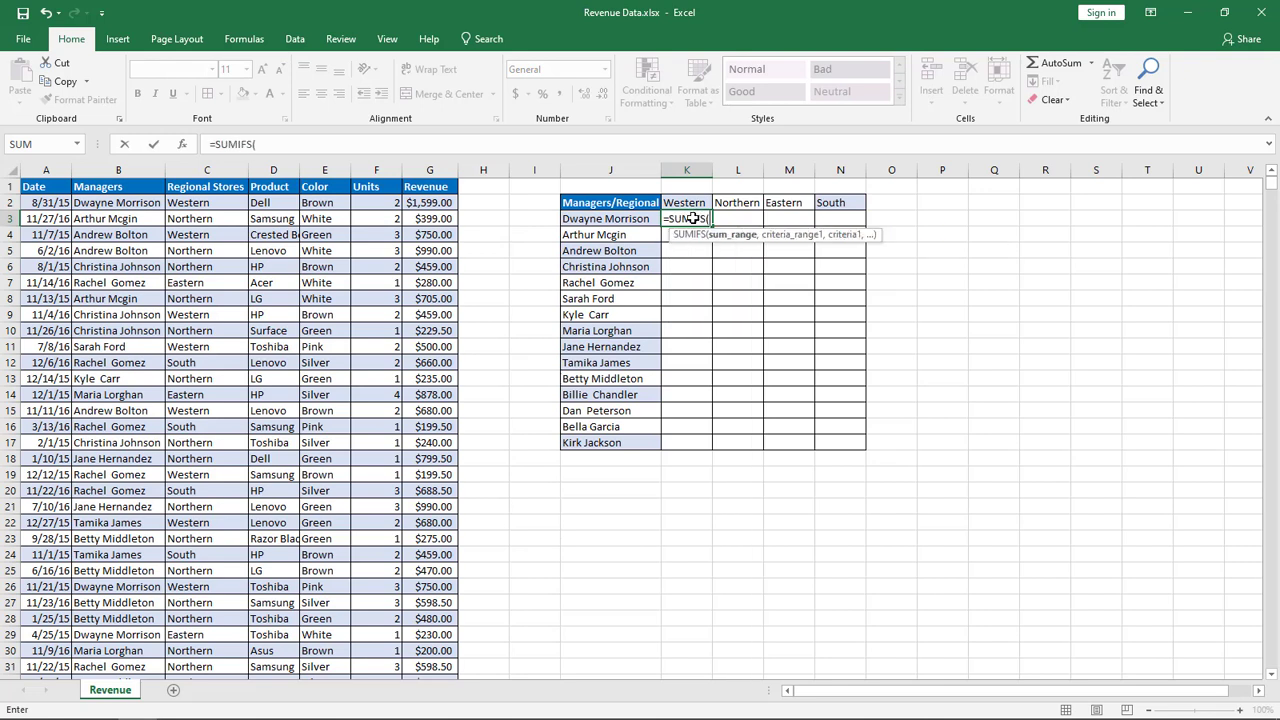
{"action": "left_click", "coordinate": [430, 202]}
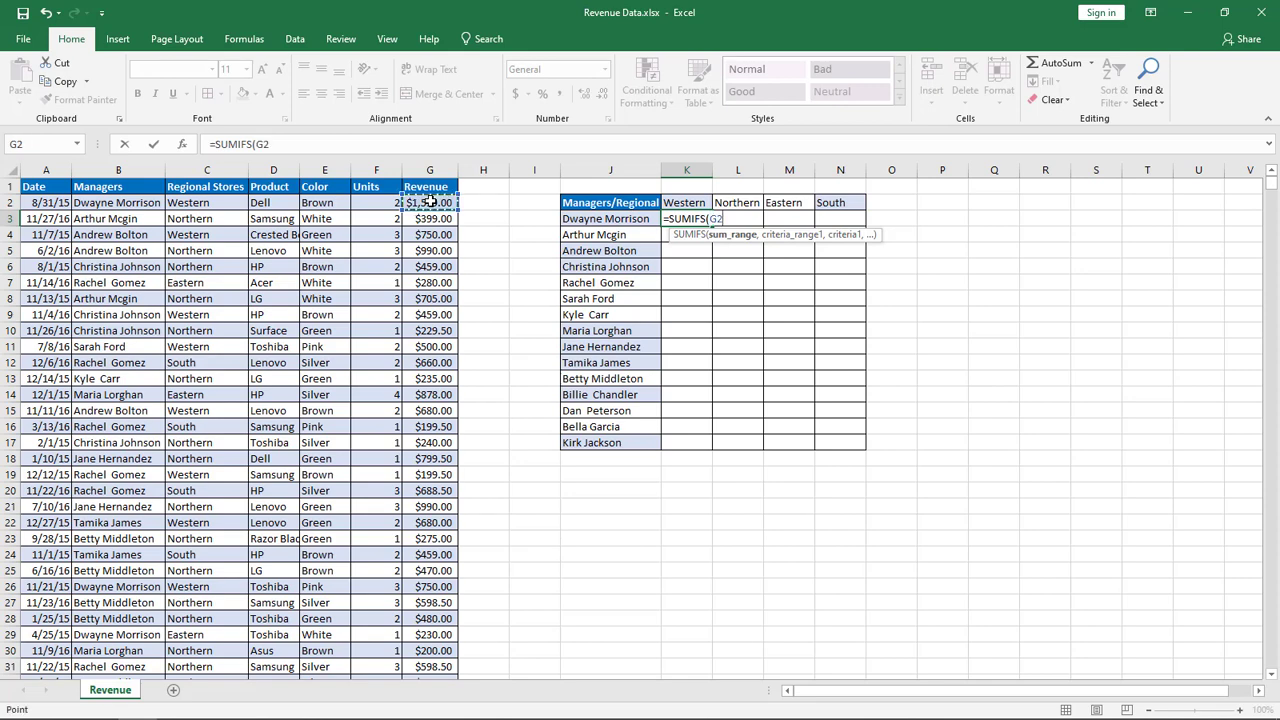
{"action": "key", "text": "ctrl+shift+Down"}
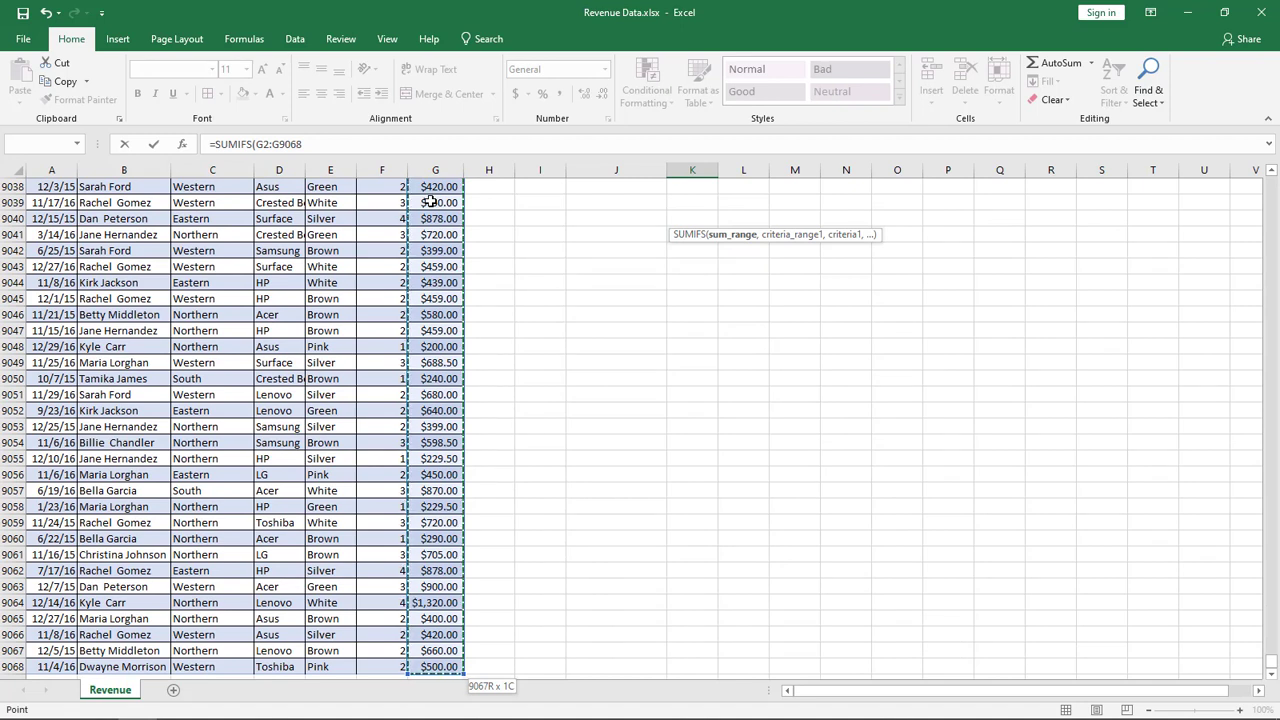
{"action": "key", "text": "F4"}
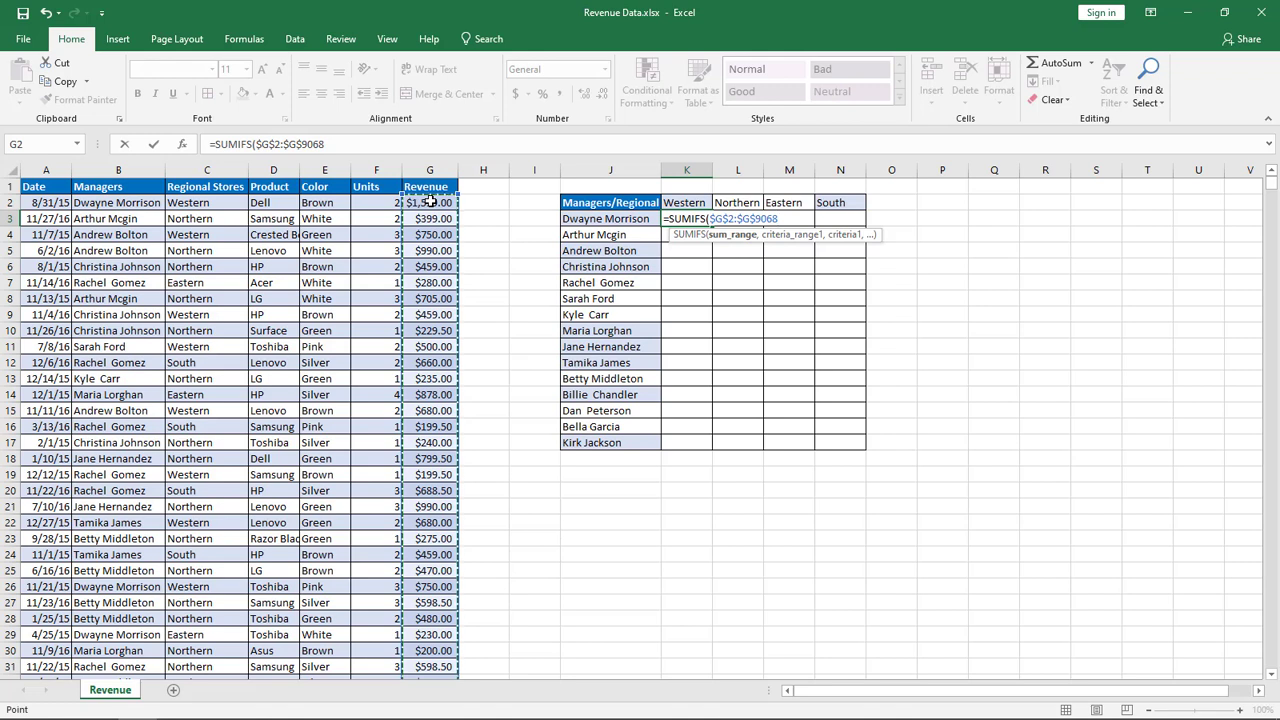
{"action": "type", "text": ","}
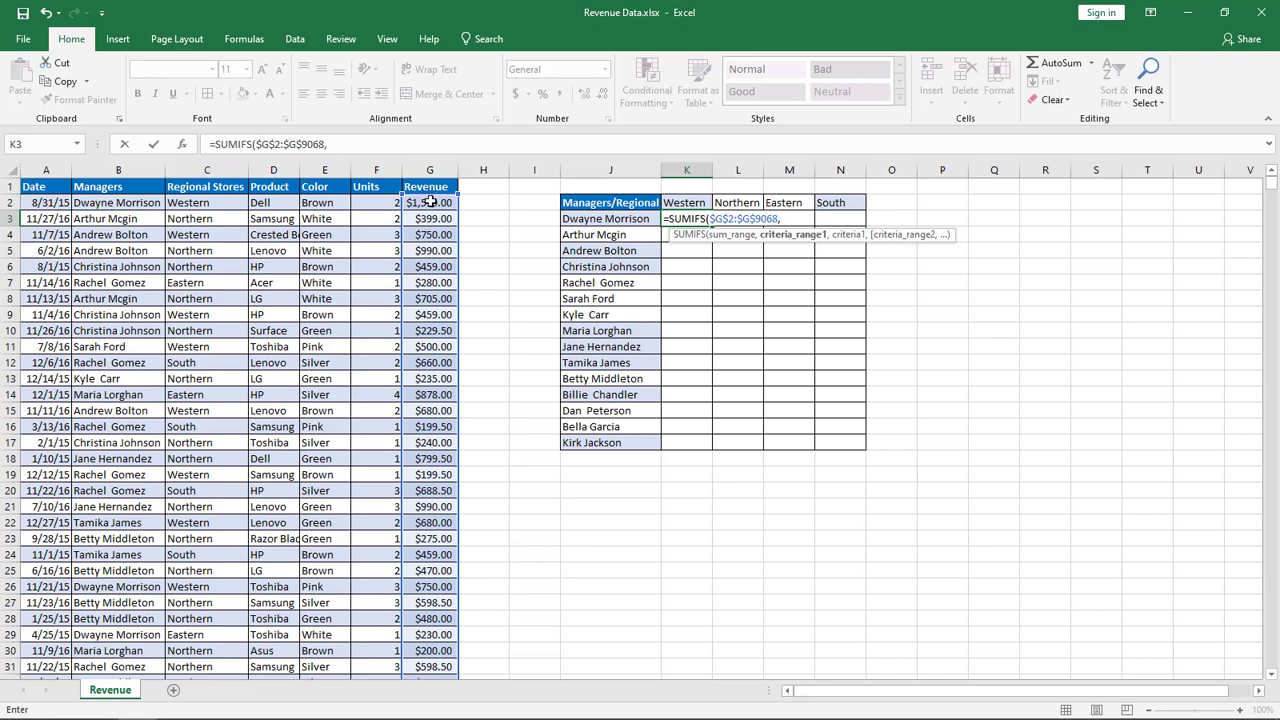
Step: Add the first SUMIFS condition: Regional Stores range $C$2:$C$9068 matched against the region header K$2
{"action": "left_click", "coordinate": [198, 203]}
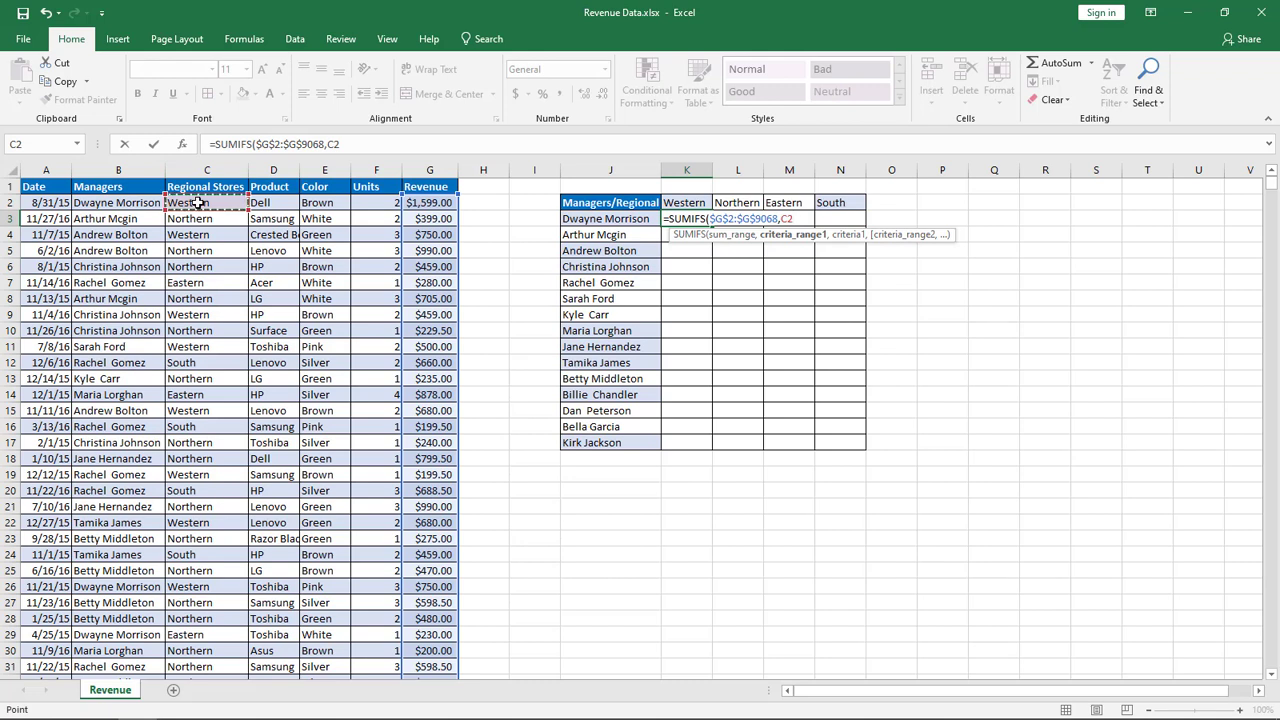
{"action": "key", "text": "ctrl+shift+Down"}
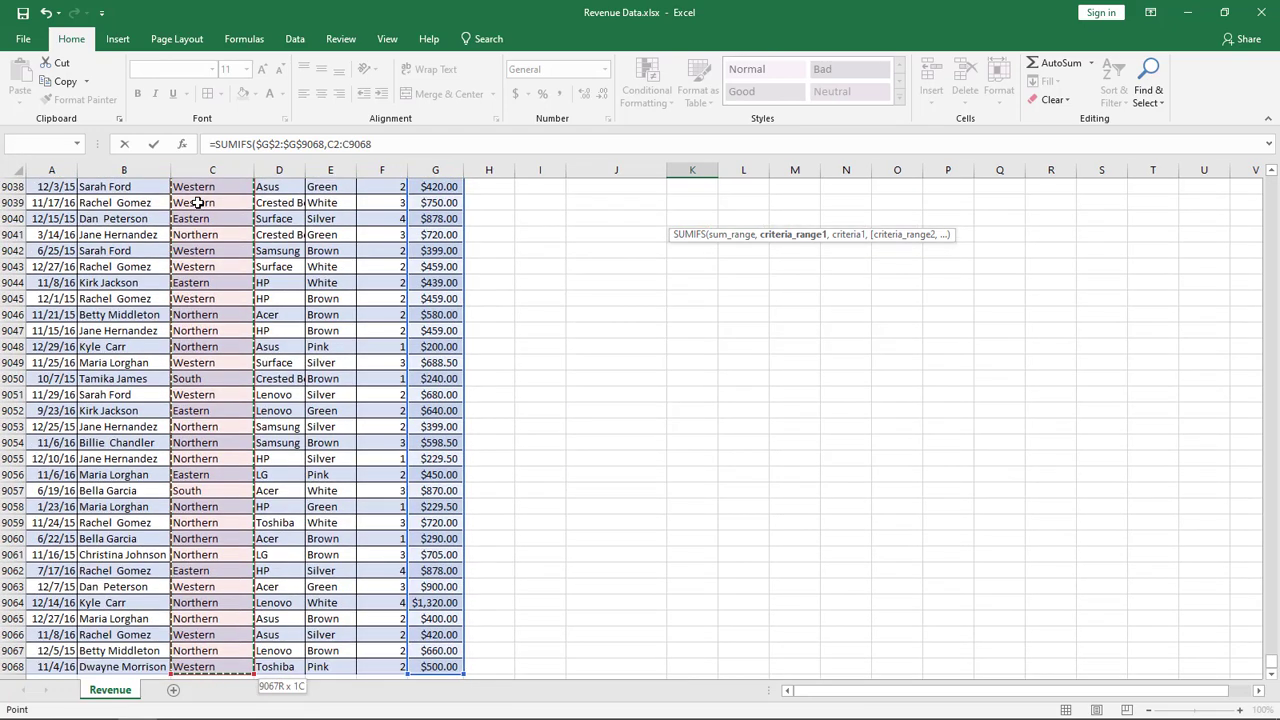
{"action": "key", "text": "F4"}
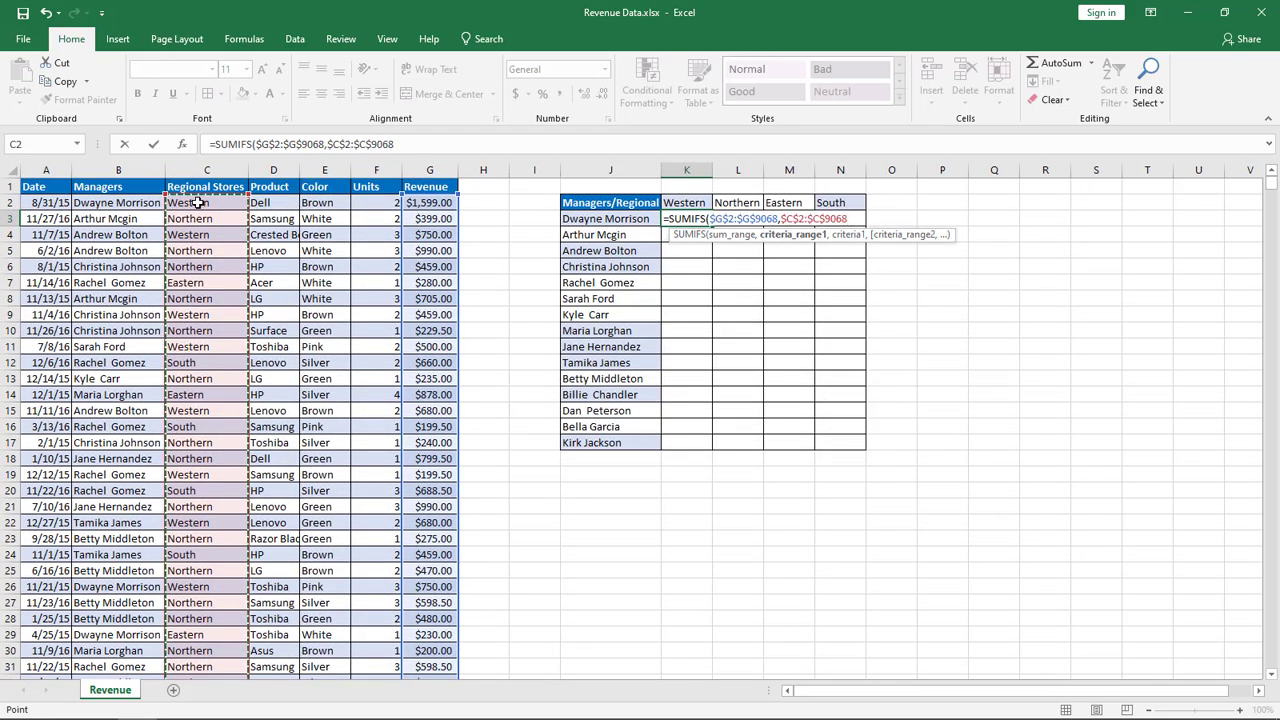
{"action": "type", "text": ","}
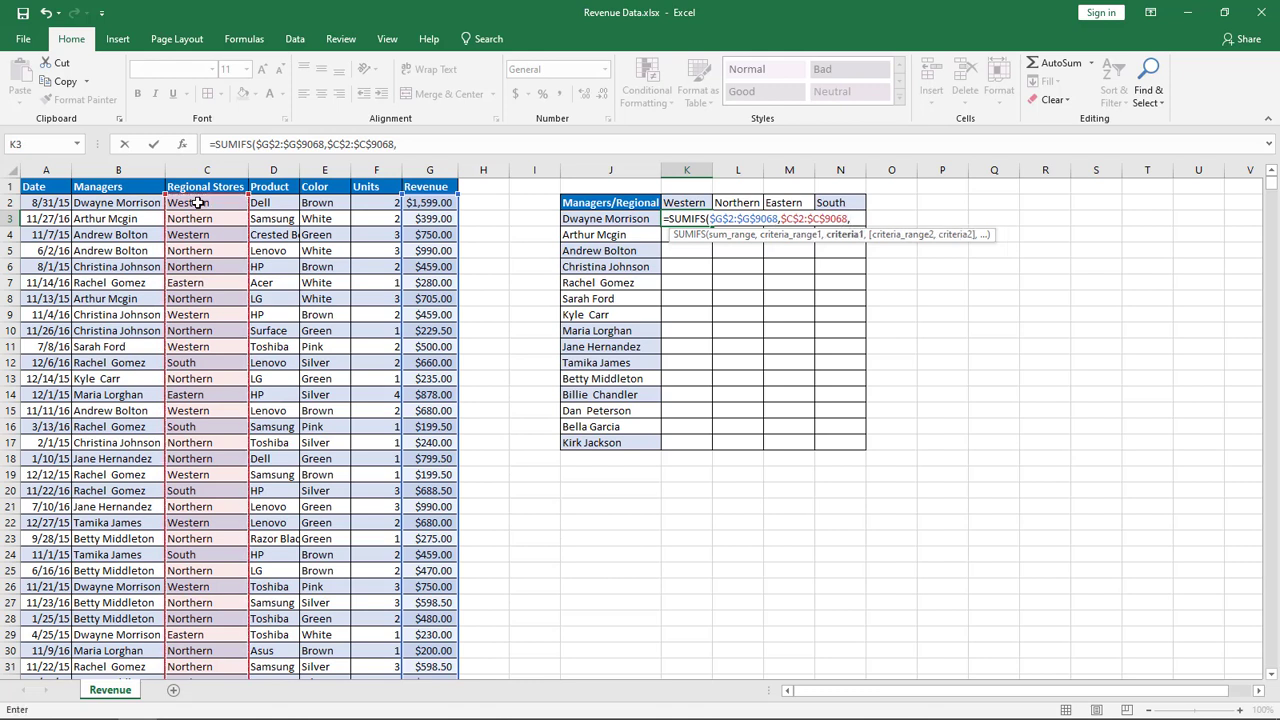
{"action": "key", "text": "Up"}
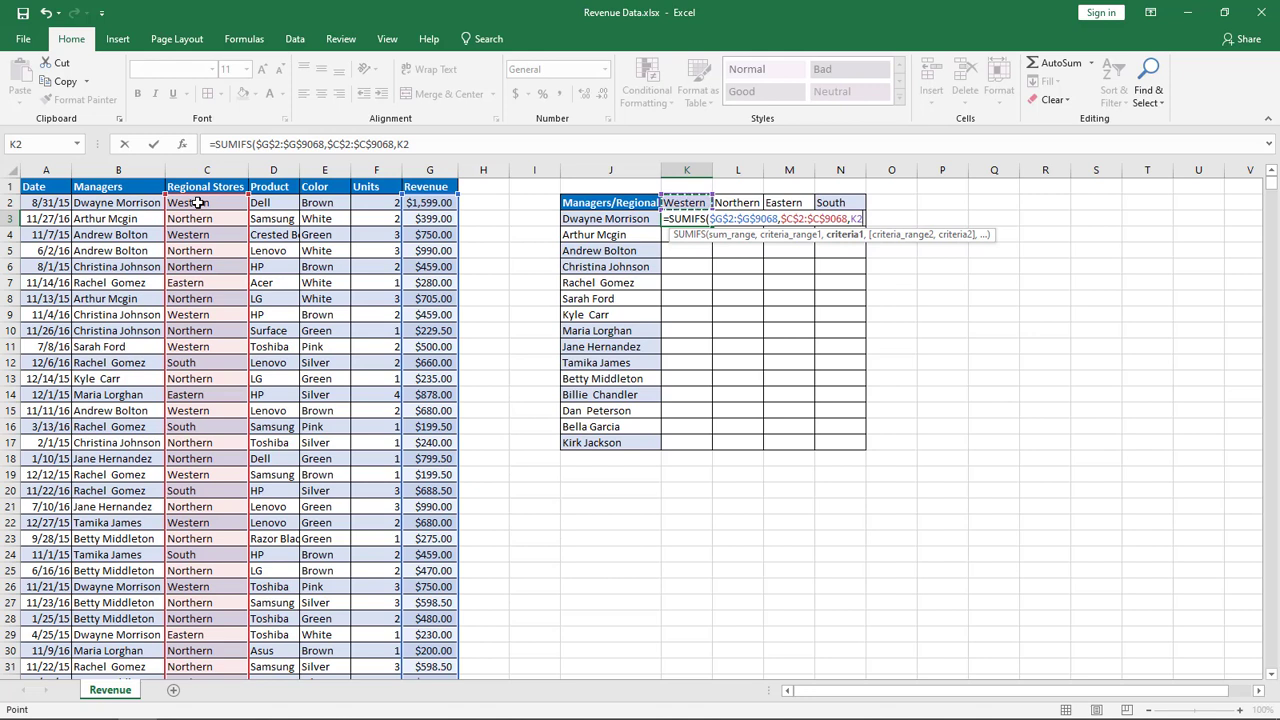
{"action": "key", "text": "F4"}
{"action": "key", "text": "F4"}
{"action": "type", "text": ","}
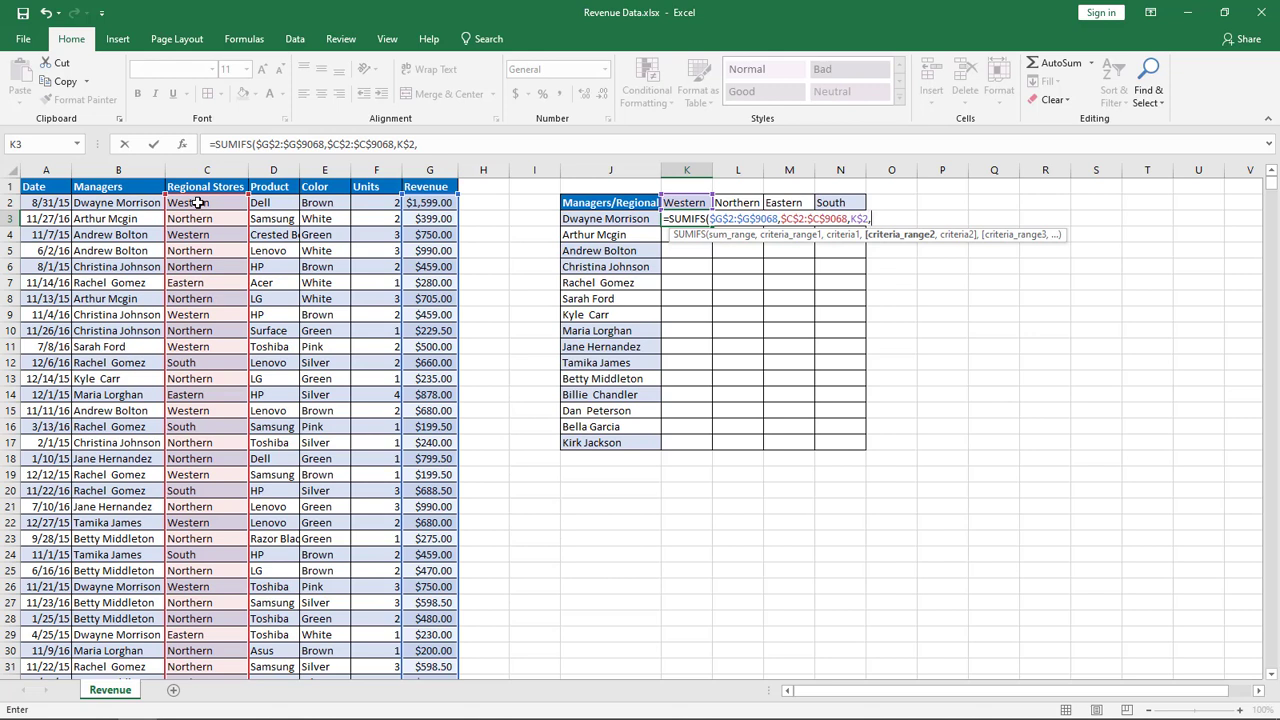
Step: Add the Managers data $B$2:$B$9068 as the second, absolute criteria range of the SUMIFS formula
{"action": "key", "text": "Left"}
{"action": "key", "text": "Left"}
{"action": "key", "text": "Left"}
{"action": "key", "text": "Left"}
{"action": "key", "text": "Left"}
{"action": "key", "text": "Left"}
{"action": "key", "text": "Left"}
{"action": "key", "text": "Left"}
{"action": "key", "text": "Left"}
{"action": "key", "text": "Left"}
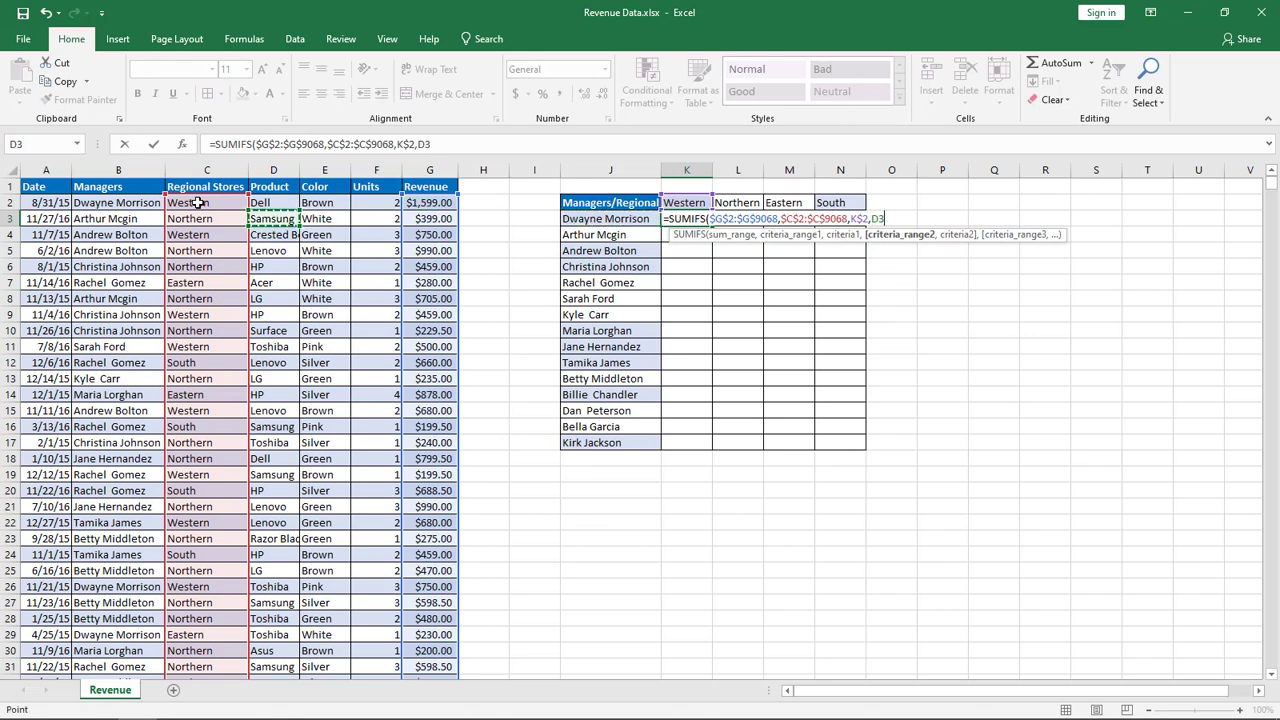
{"action": "key", "text": "Up"}
{"action": "key", "text": "Right"}
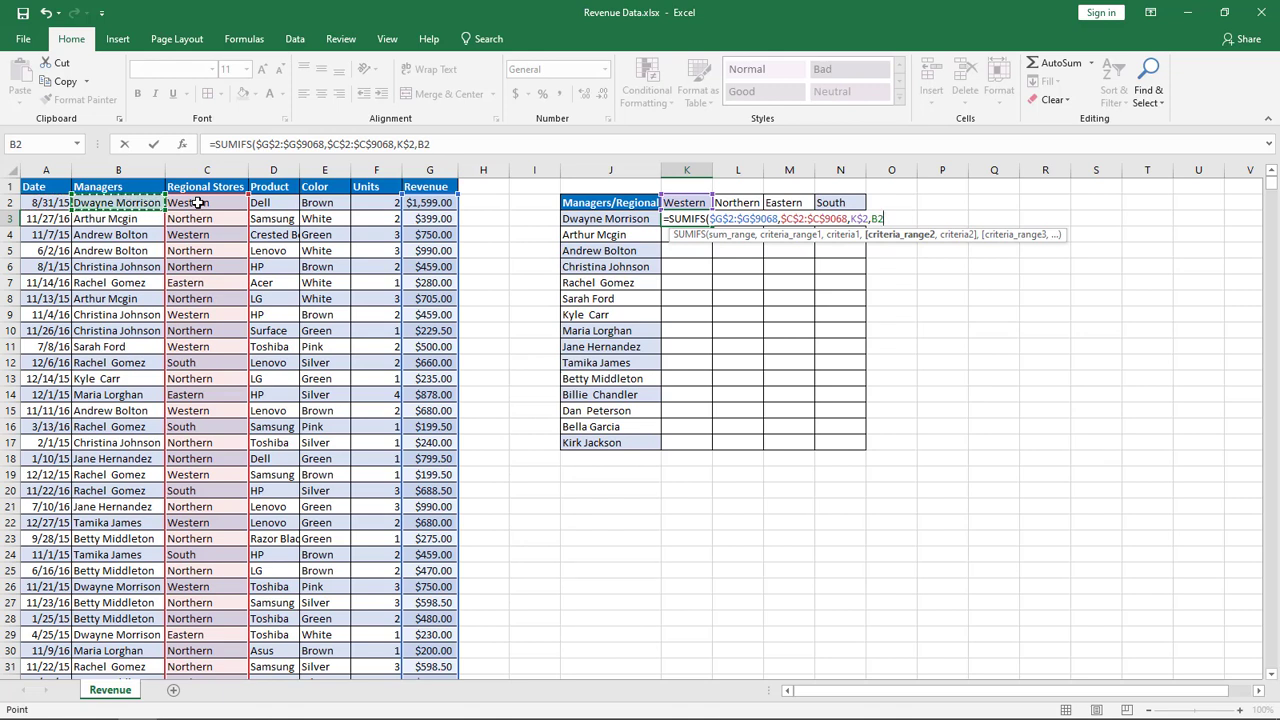
{"action": "key", "text": "ctrl+shift+Down"}
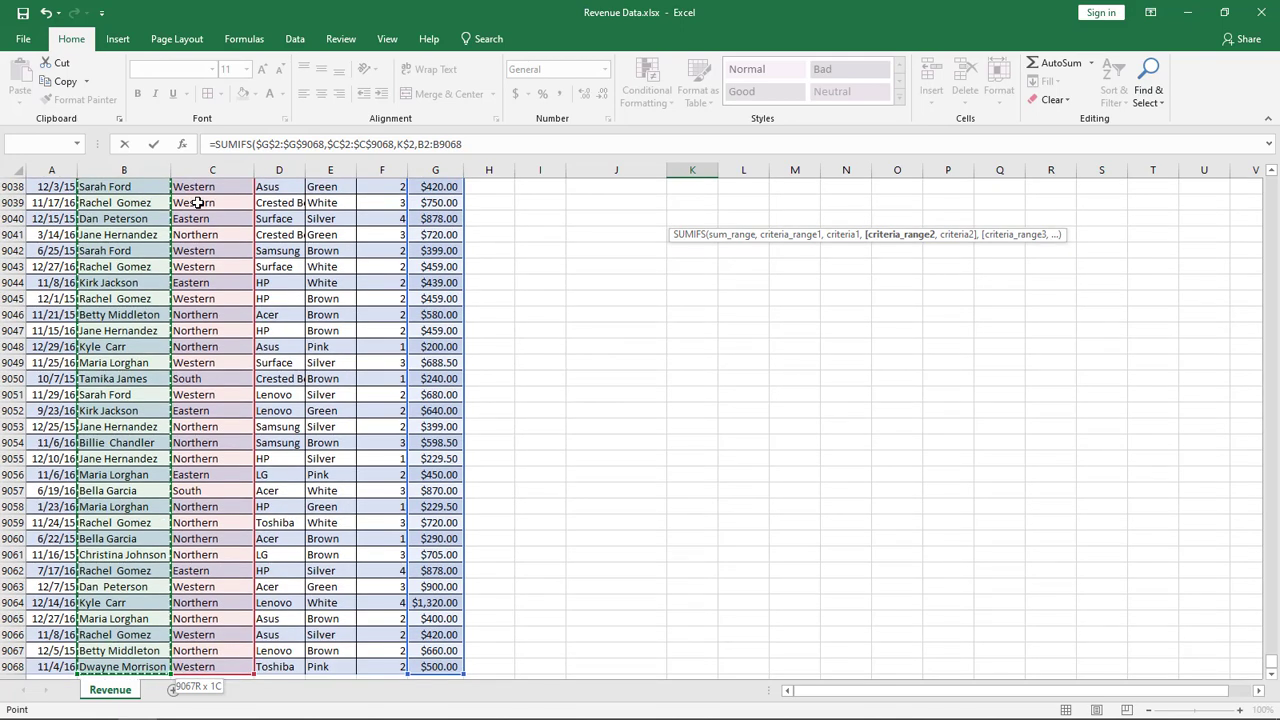
{"action": "key", "text": "F4"}
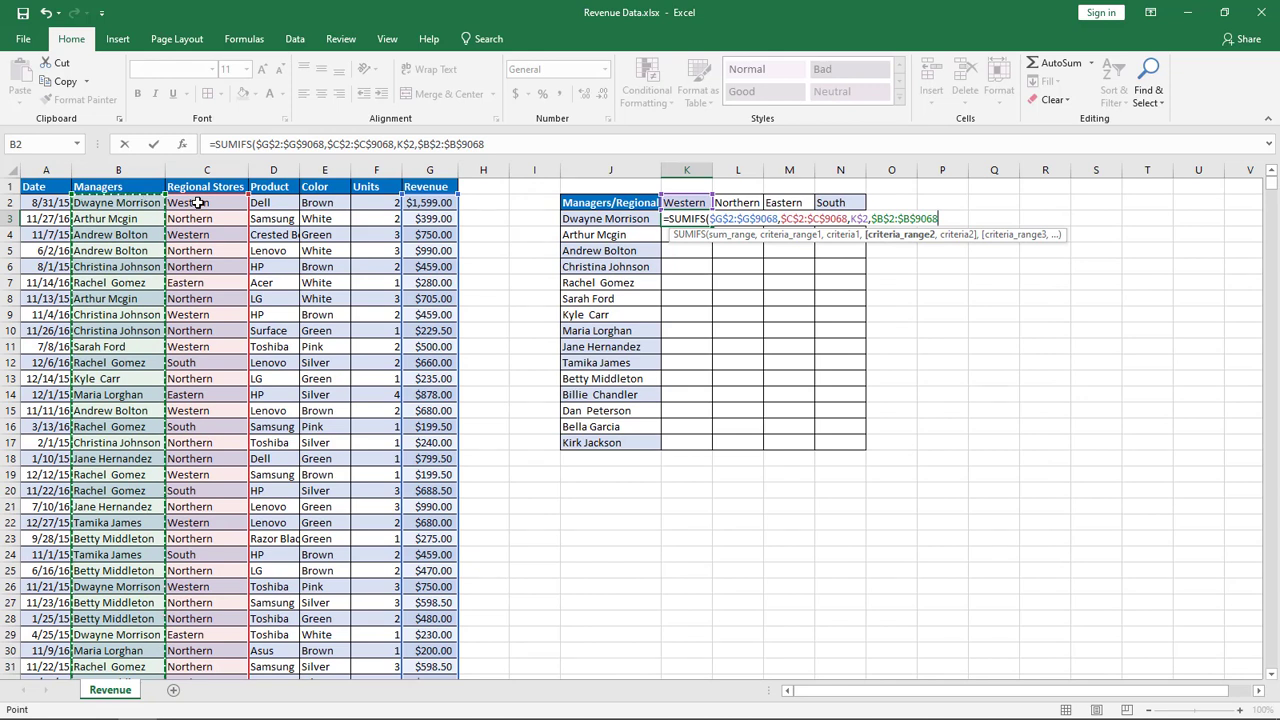
{"action": "type", "text": ","}
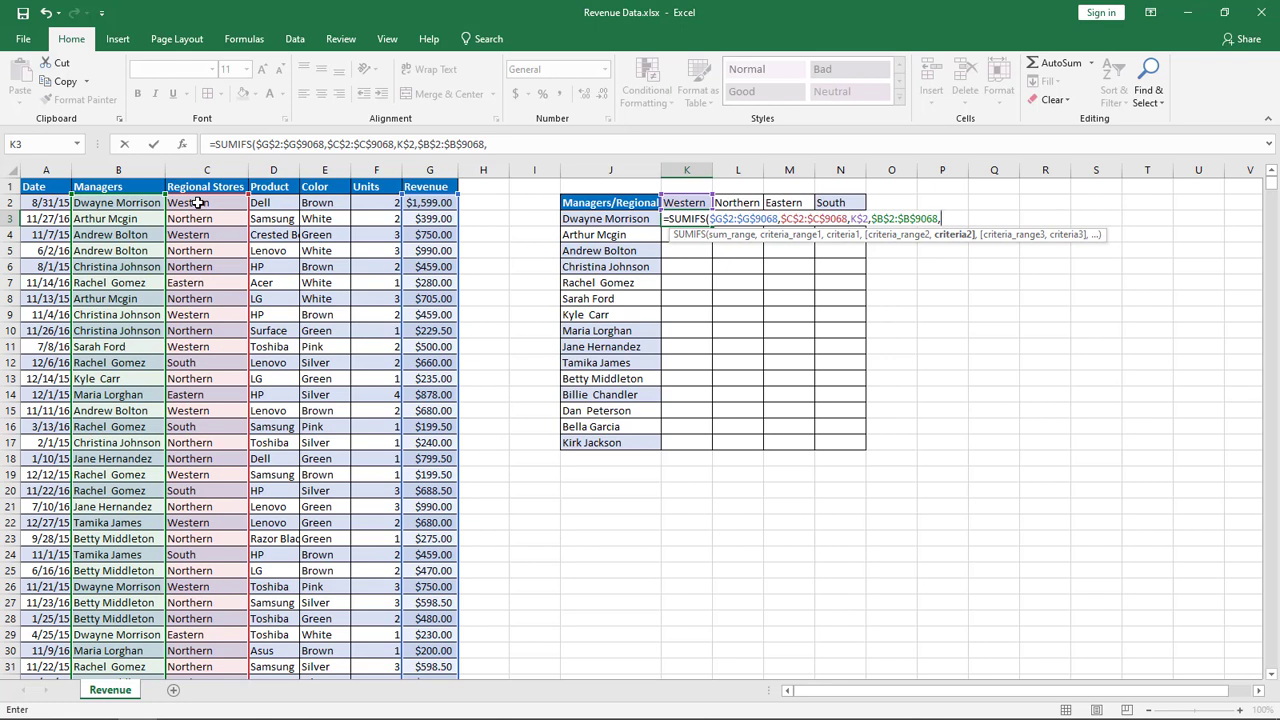
Step: Set the second criterion to the manager cell $J3, close the SUMIFS formula and enter it, keeping K3 selected
{"action": "key", "text": "Left"}
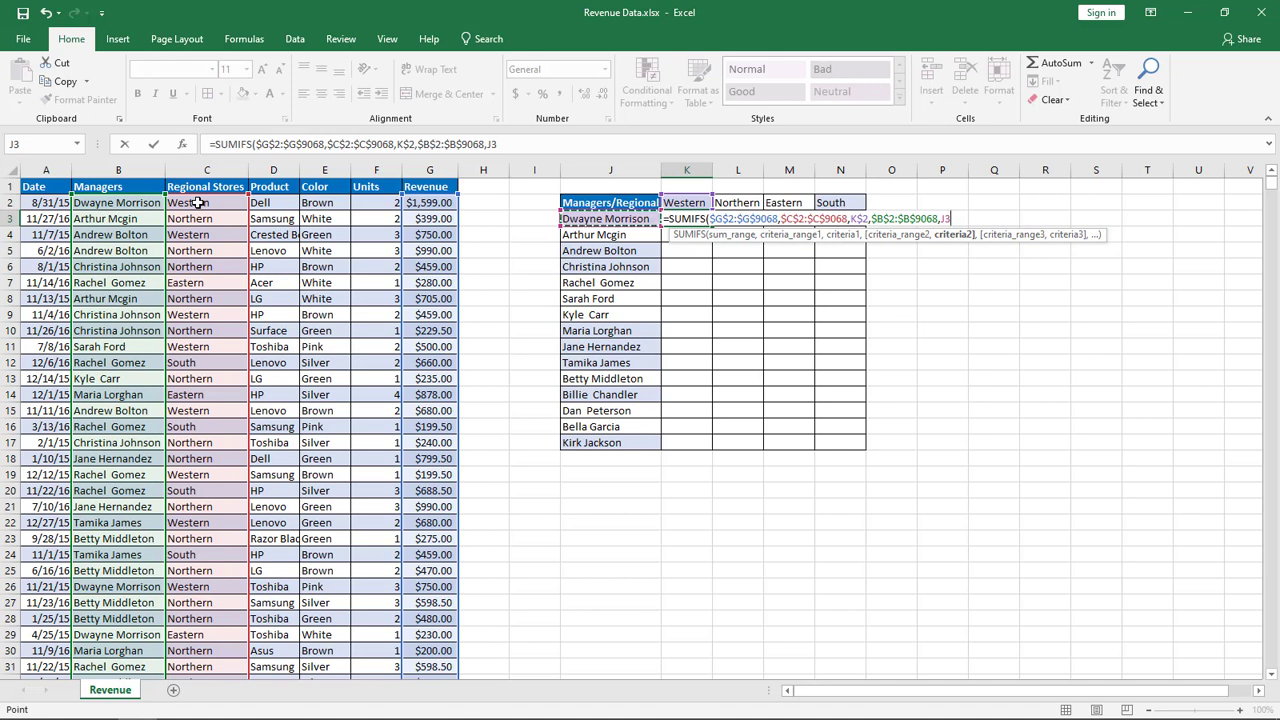
{"action": "key", "text": "F4"}
{"action": "key", "text": "F4"}
{"action": "key", "text": "F4"}
{"action": "type", "text": ")"}
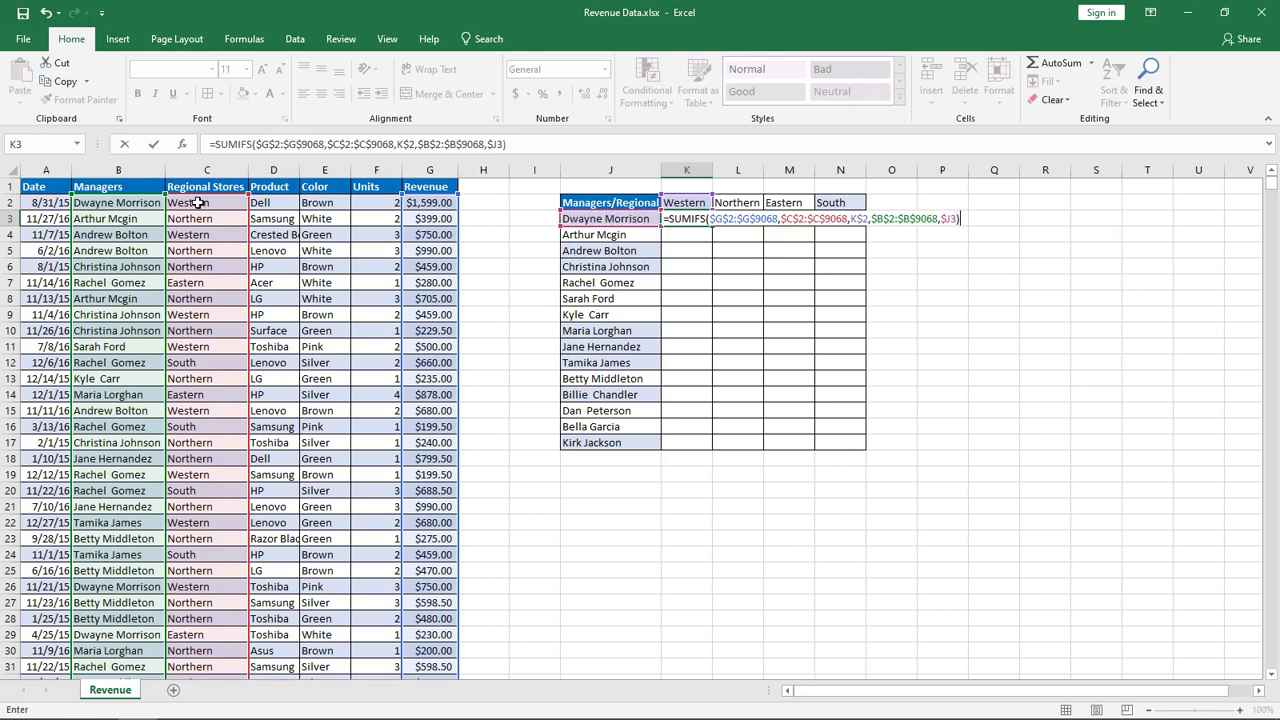
{"action": "key", "text": "ctrl+Return"}
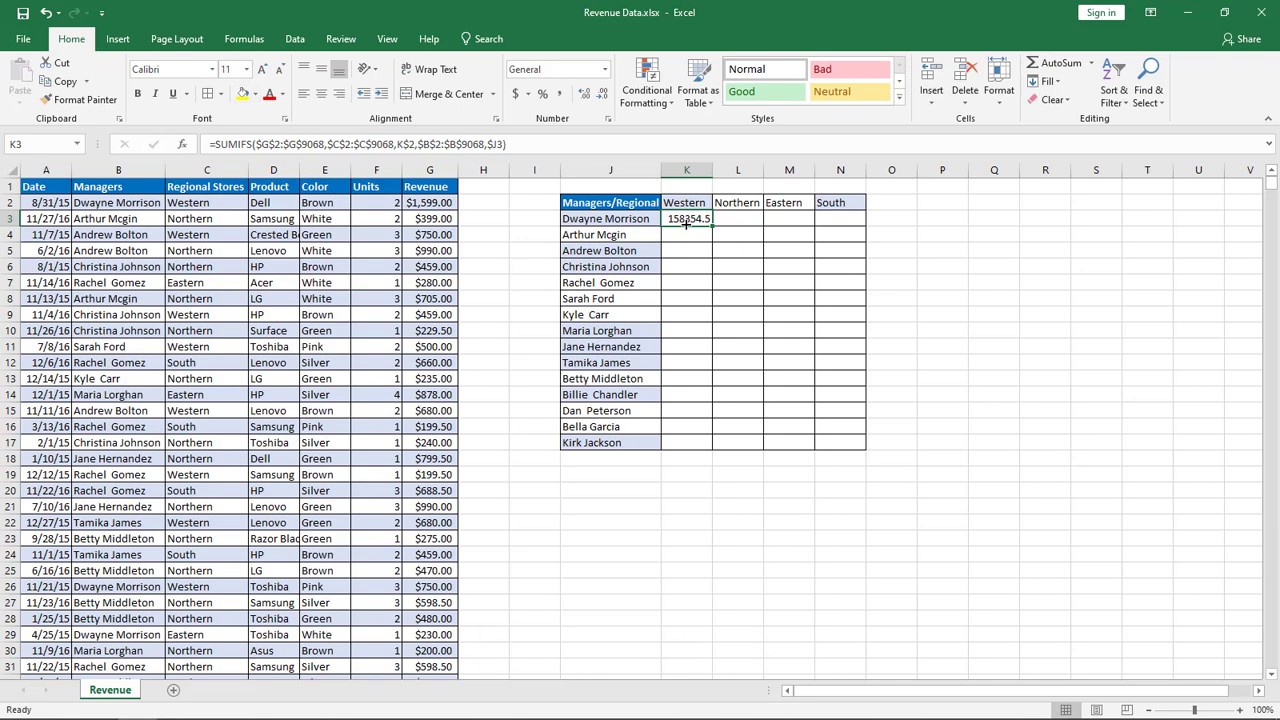
Step: Format K3 as Currency with the $ symbol and 0 decimal places
{"action": "key", "text": "ctrl+1"}
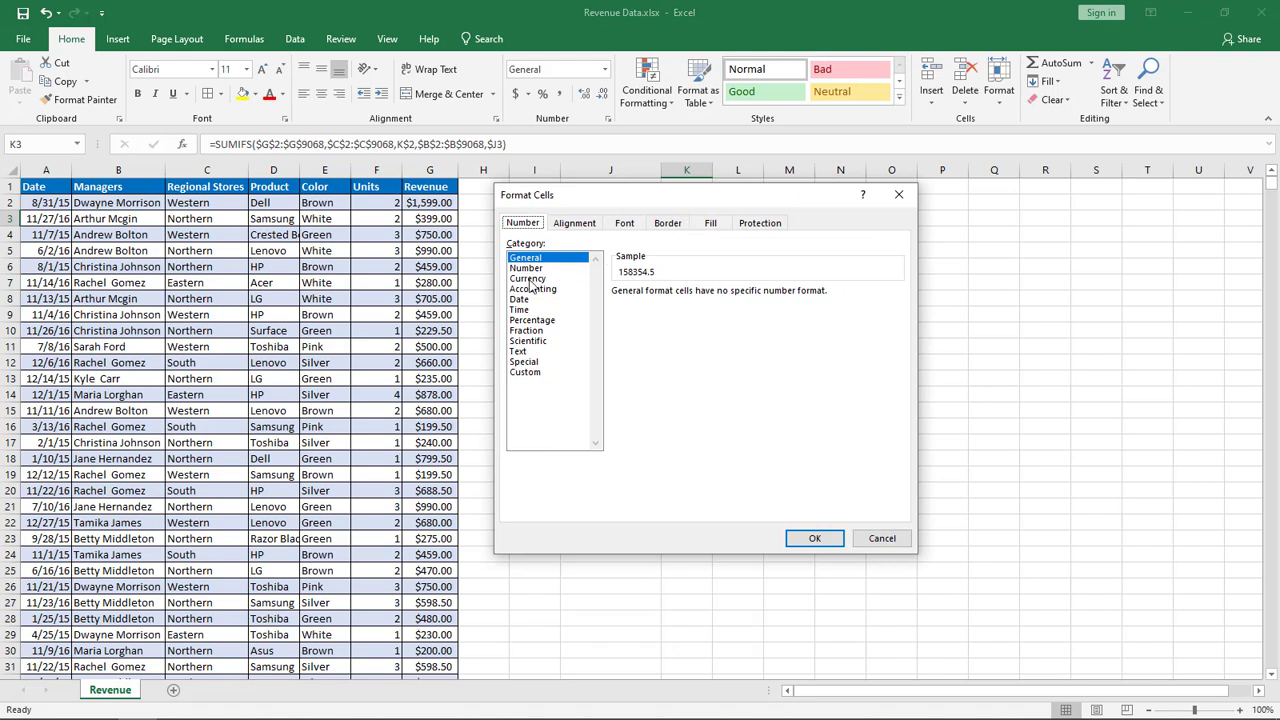
{"action": "left_click", "coordinate": [528, 279]}
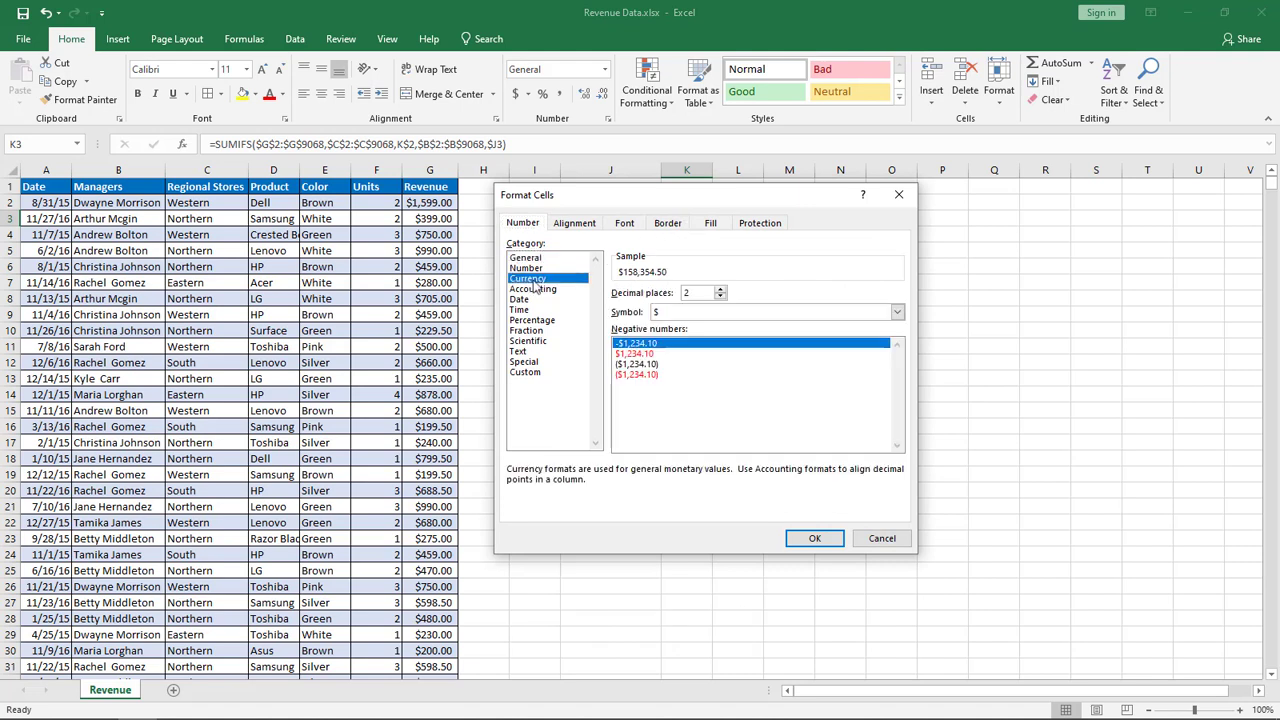
{"action": "left_click", "coordinate": [720, 297]}
{"action": "left_click", "coordinate": [720, 297]}
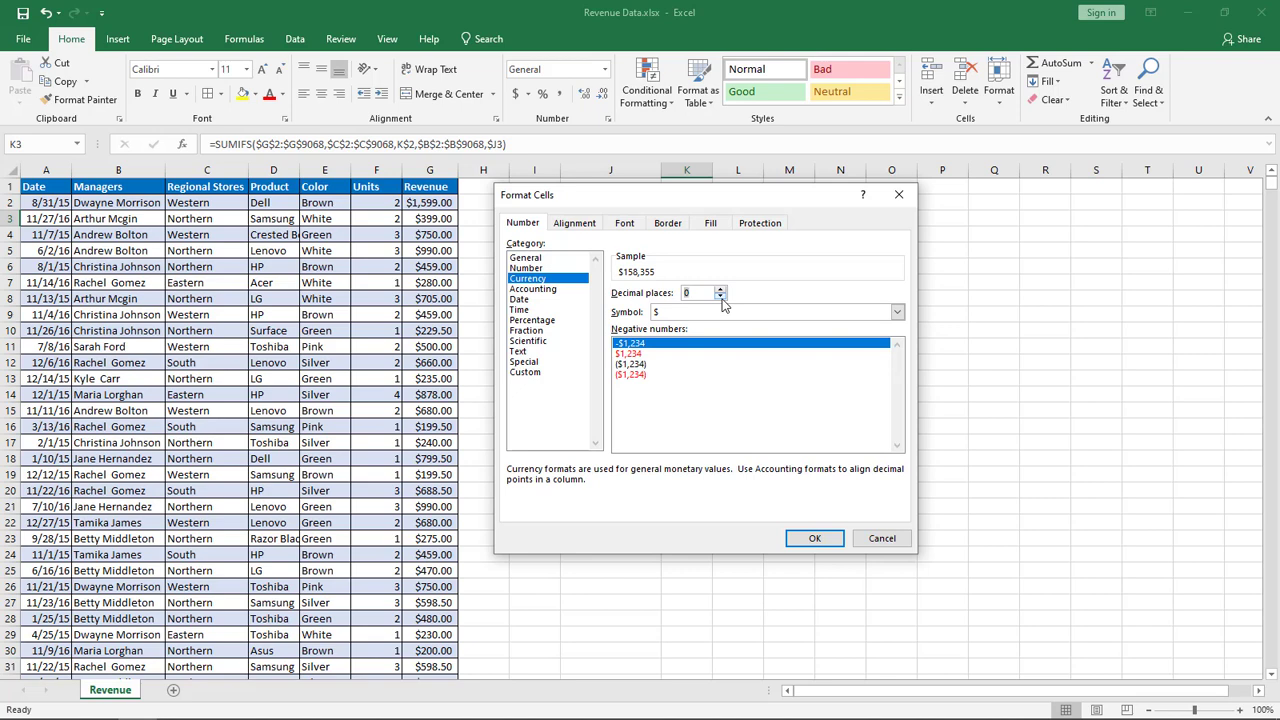
{"action": "left_click", "coordinate": [807, 541]}
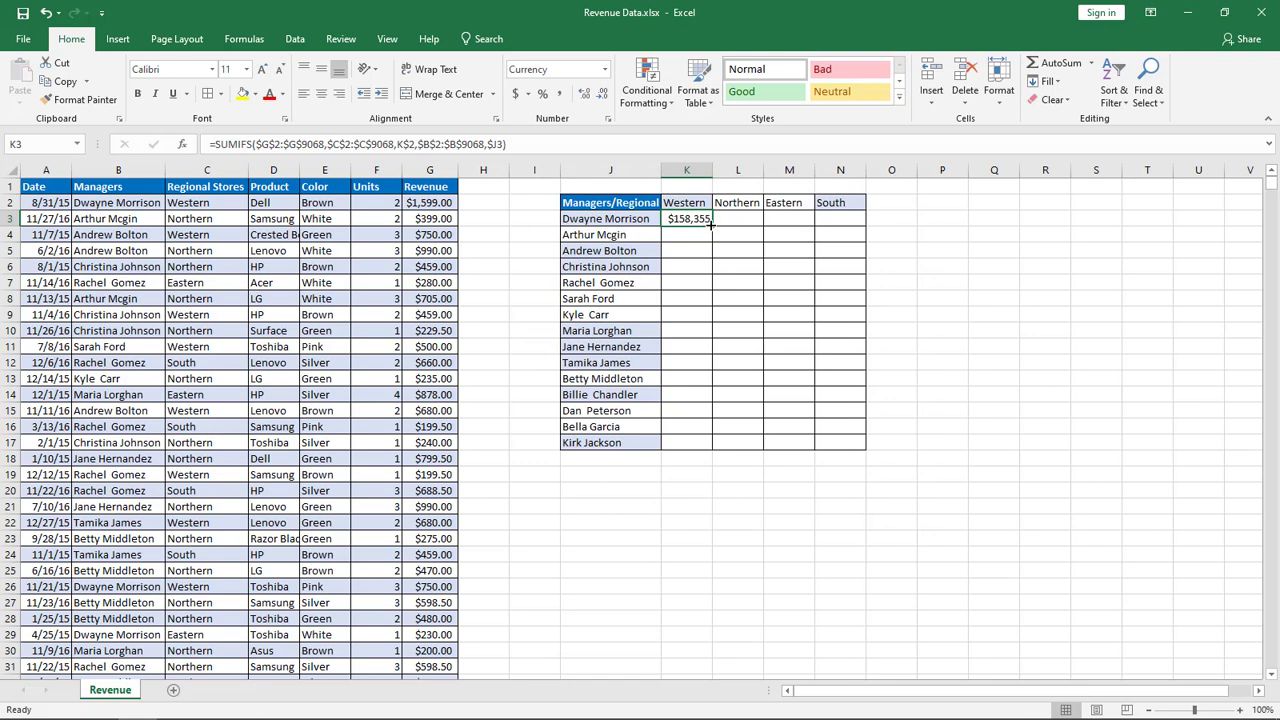
Step: Fill the K3 formula across to N3 and down through row 17 of the summary table
{"action": "left_click_drag", "start_coordinate": [711, 226], "coordinate": [848, 234]}
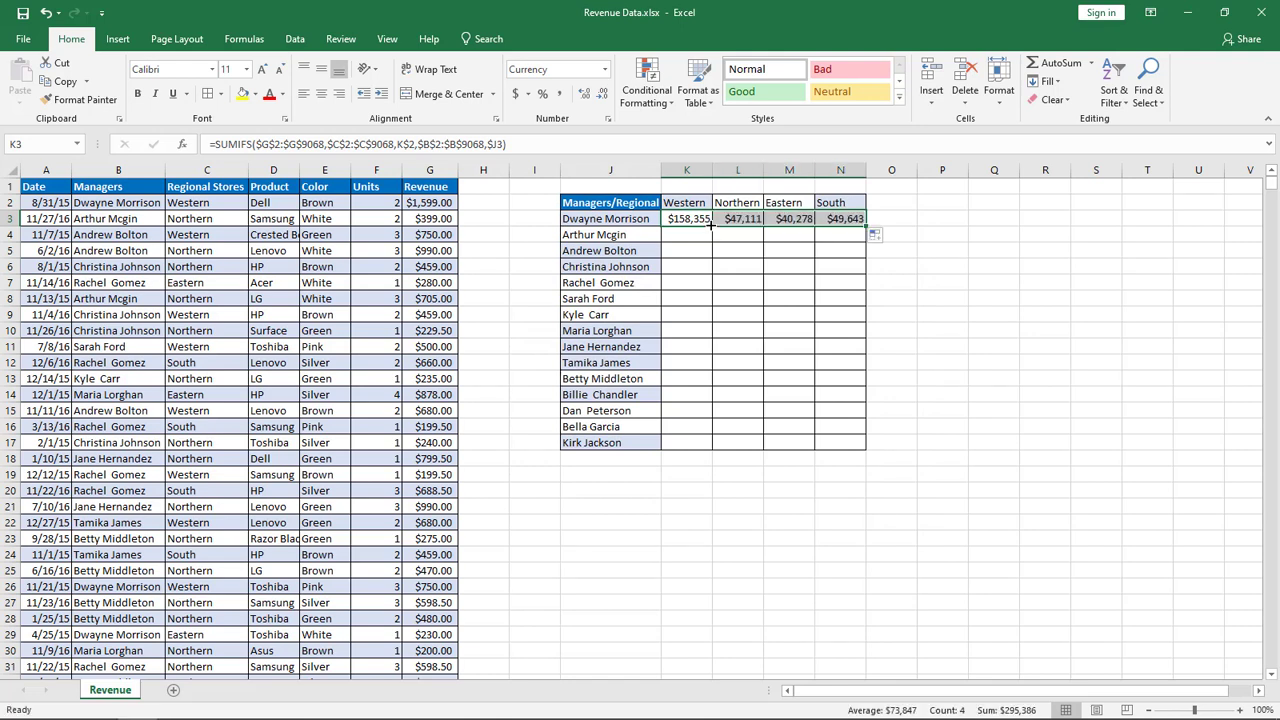
{"action": "double_click", "coordinate": [865, 228]}
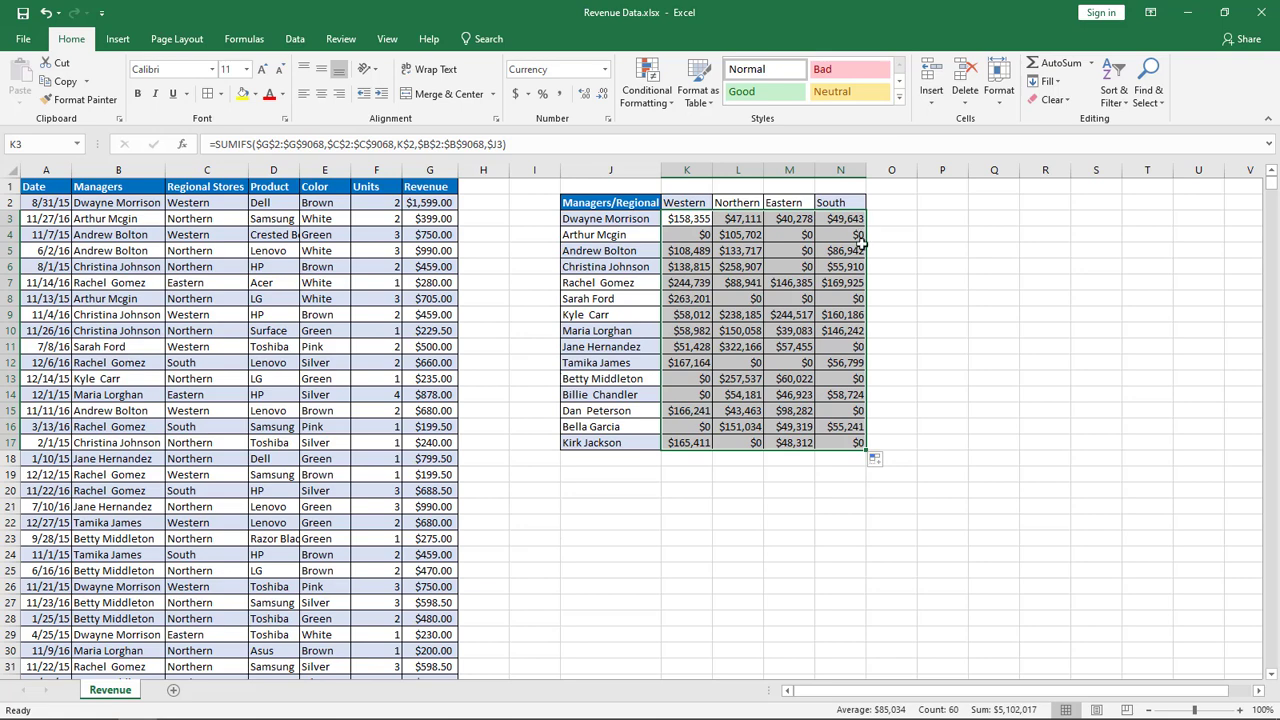
Step: Examine the cell references of the formula in N17, and highlight the Northern column L2:L17 together with row J9:N9
{"action": "left_click", "coordinate": [836, 444]}
{"action": "double_click", "coordinate": [836, 444]}
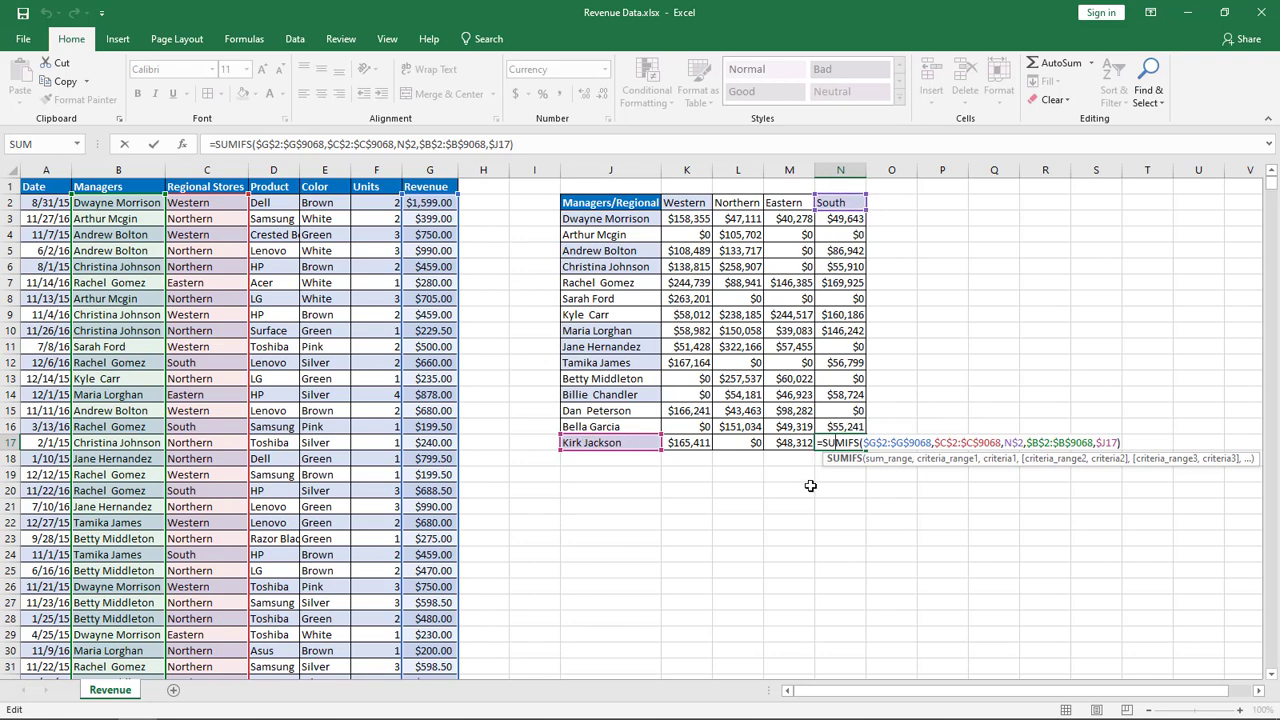
{"action": "left_click", "coordinate": [750, 314]}
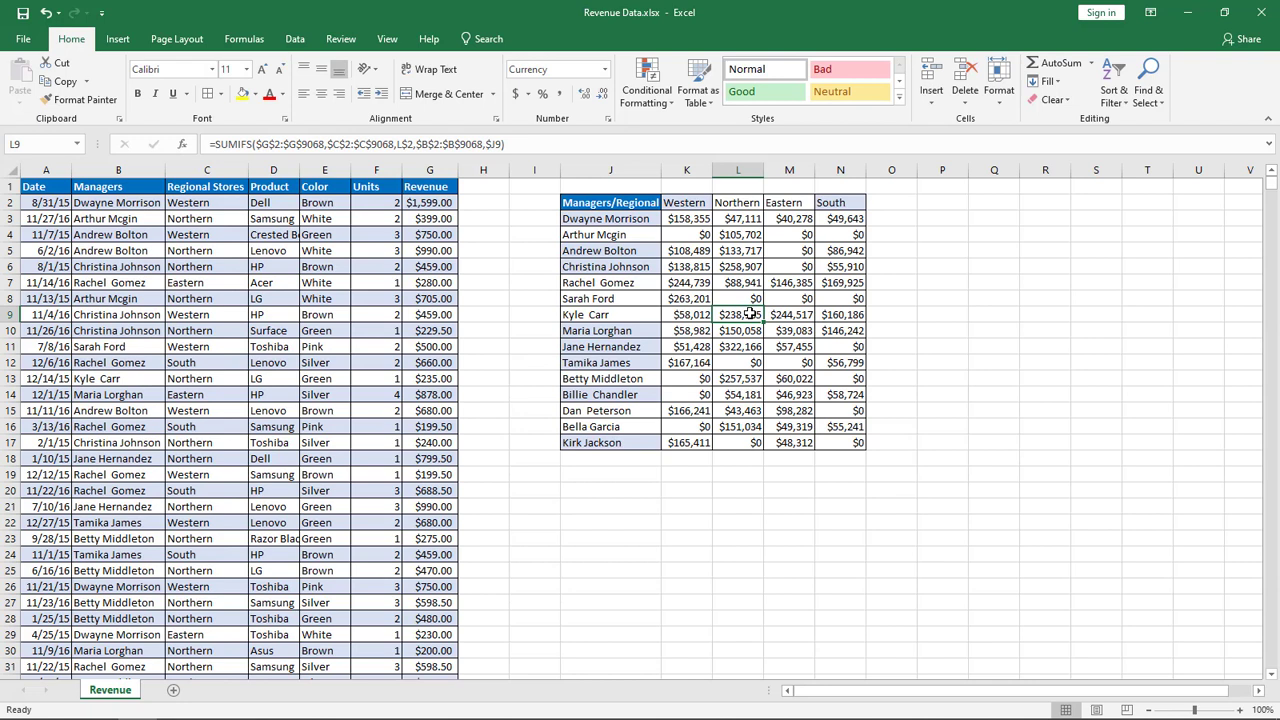
{"action": "left_click_drag", "start_coordinate": [737, 197], "coordinate": [730, 435]}
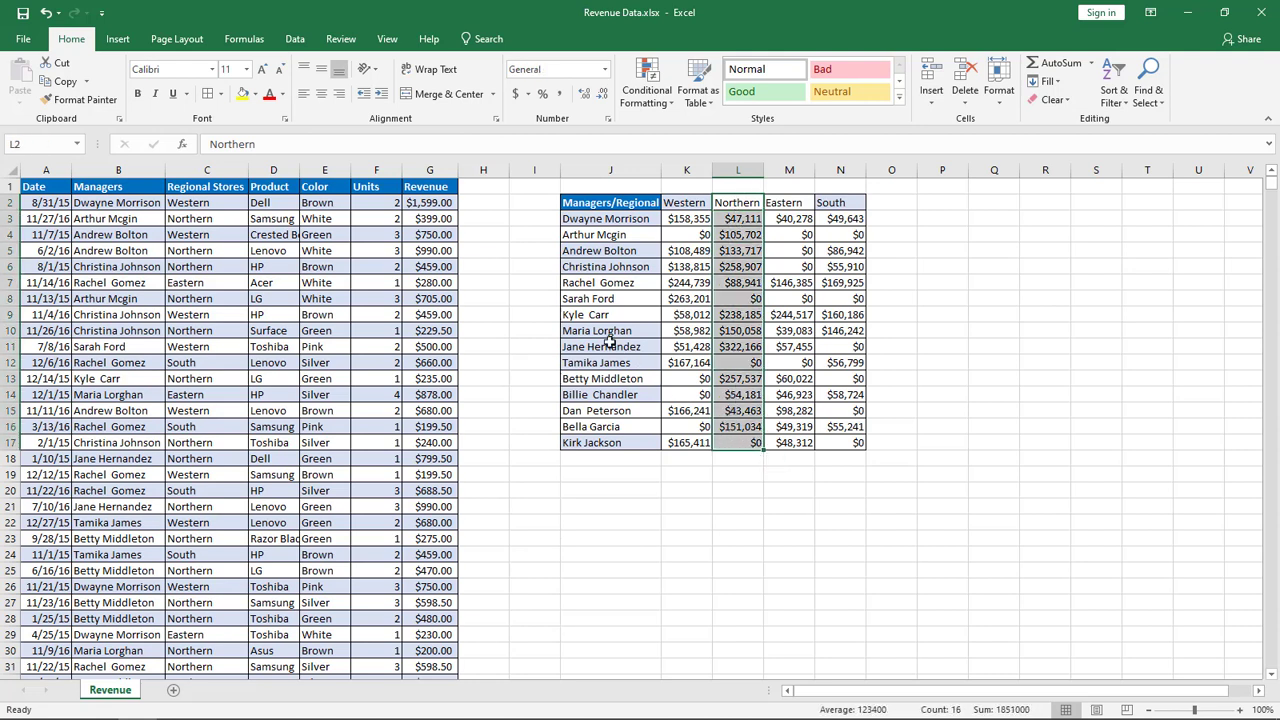
{"action": "left_click_drag", "start_coordinate": [576, 315], "coordinate": [843, 314]}
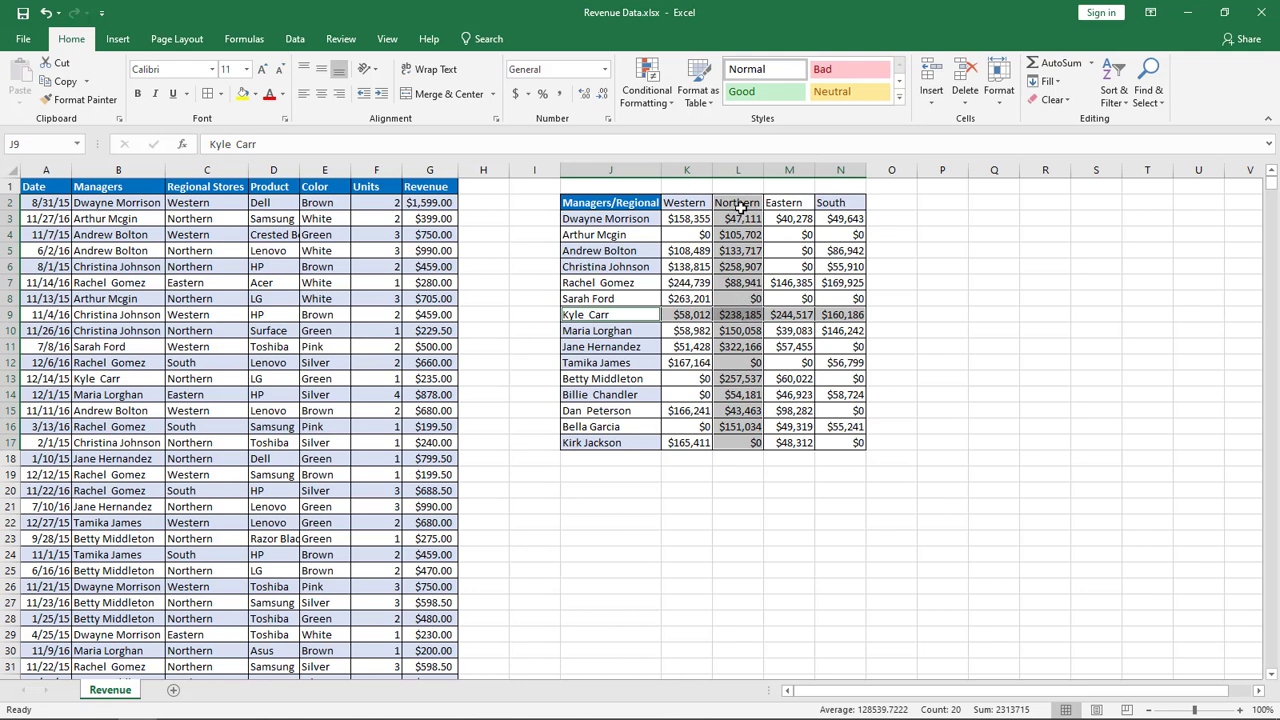
Step: Start an Advanced Filter on the Product column with the list range set to $D$1:$D$9068
{"action": "left_click", "coordinate": [230, 187]}
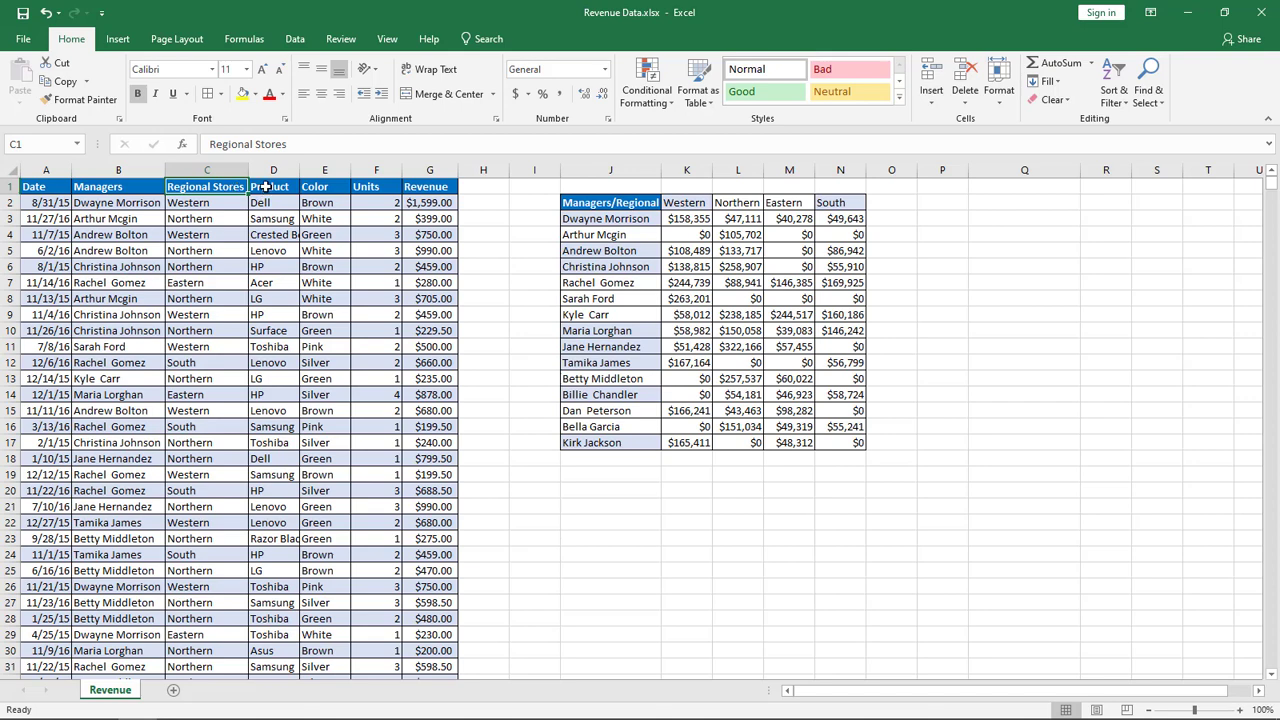
{"action": "left_click", "coordinate": [266, 187]}
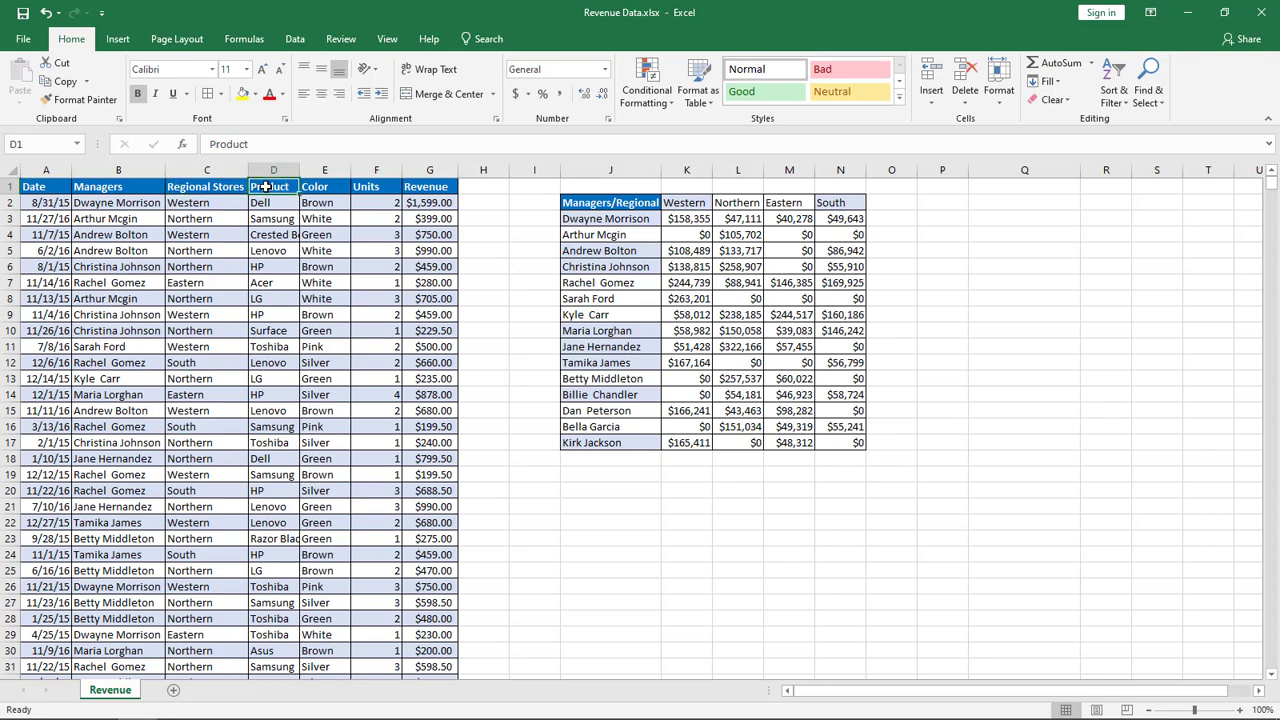
{"action": "key", "text": "ctrl+shift+Down"}
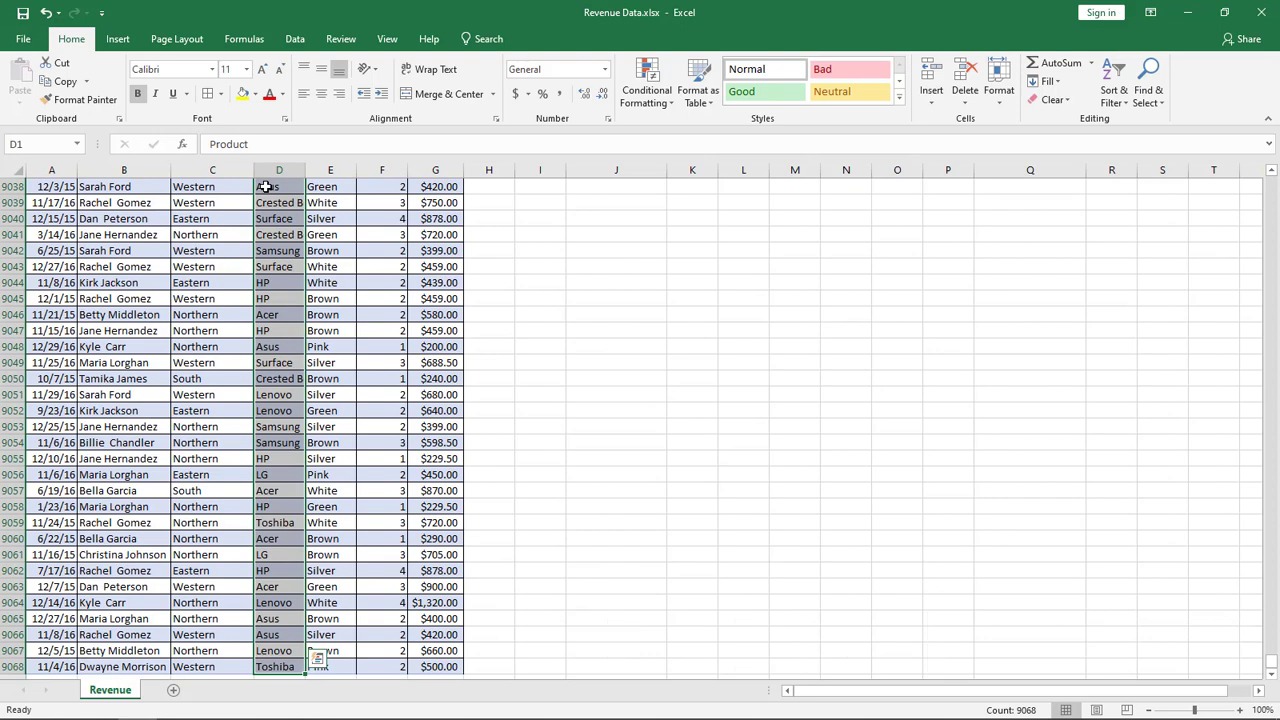
{"action": "key", "text": "alt"}
{"action": "key", "text": "a"}
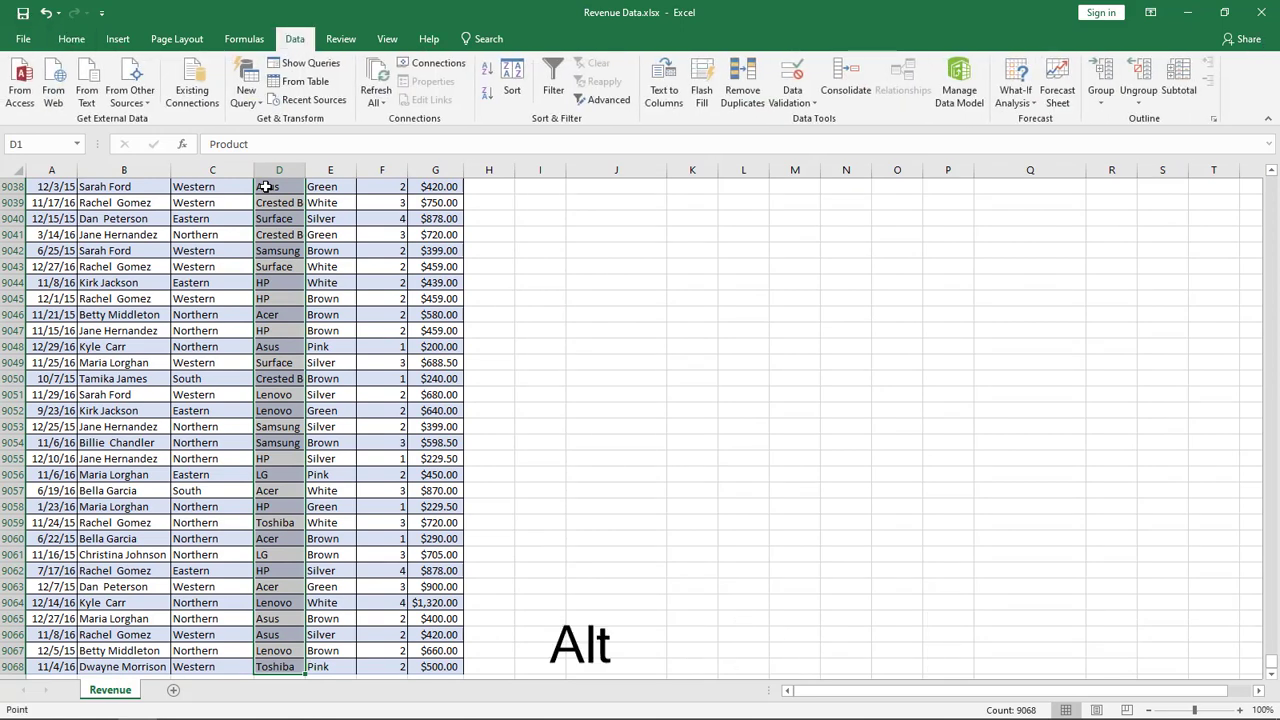
{"action": "key", "text": "q"}
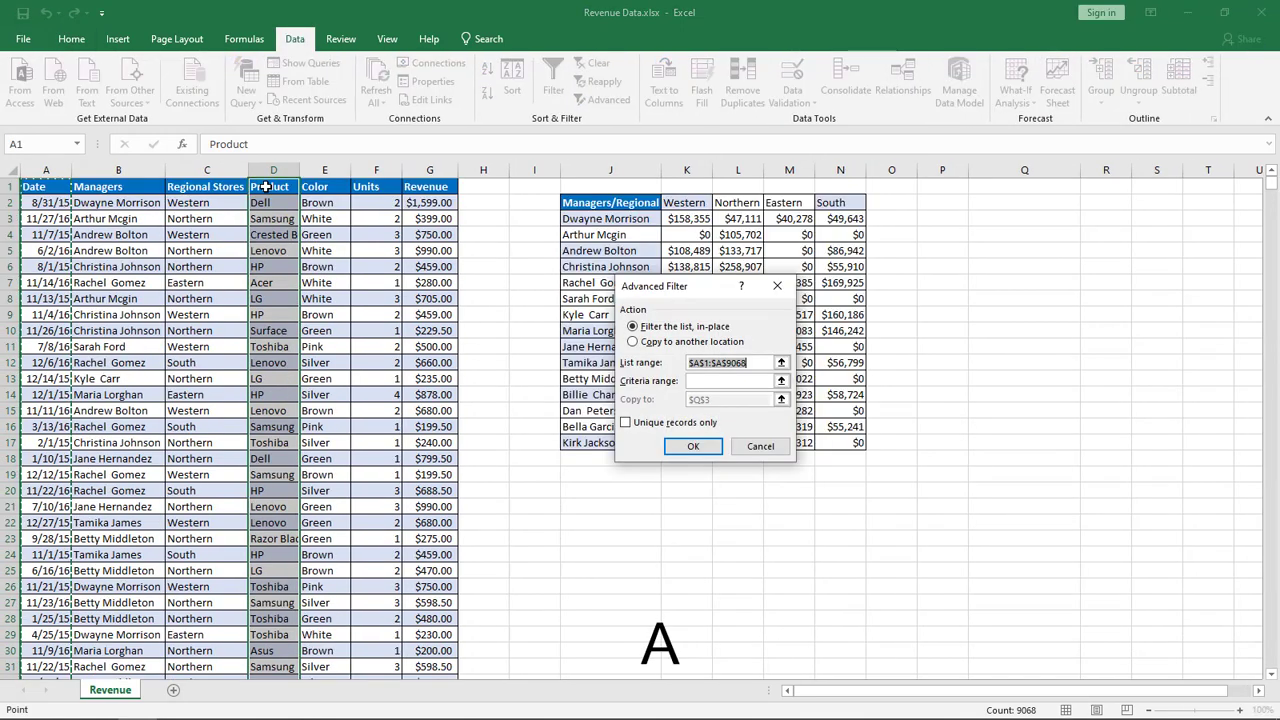
{"action": "left_click", "coordinate": [701, 363]}
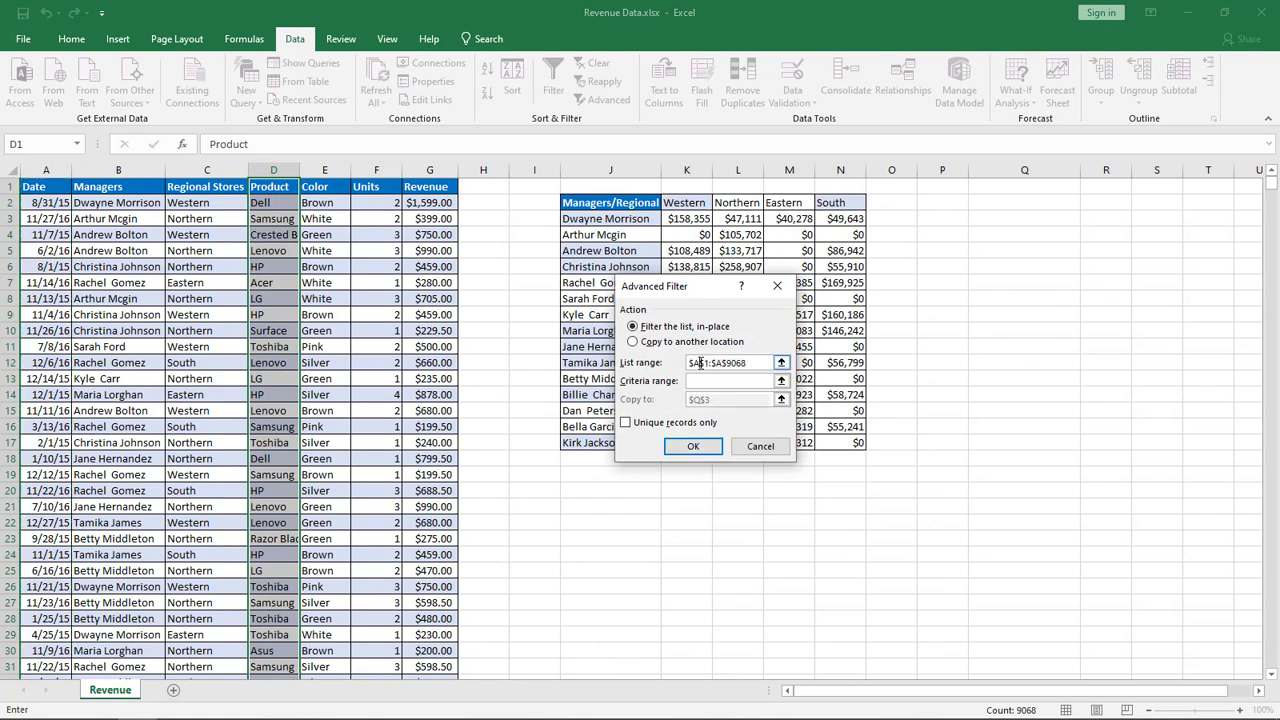
{"action": "key", "text": "BackSpace"}
{"action": "type", "text": "D"}
{"action": "left_click", "coordinate": [724, 363]}
{"action": "key", "text": "BackSpace"}
{"action": "type", "text": "D"}
Step: Copy only the unique Product records to another location at $Q$3 and apply the filter
{"action": "left_click", "coordinate": [633, 342]}
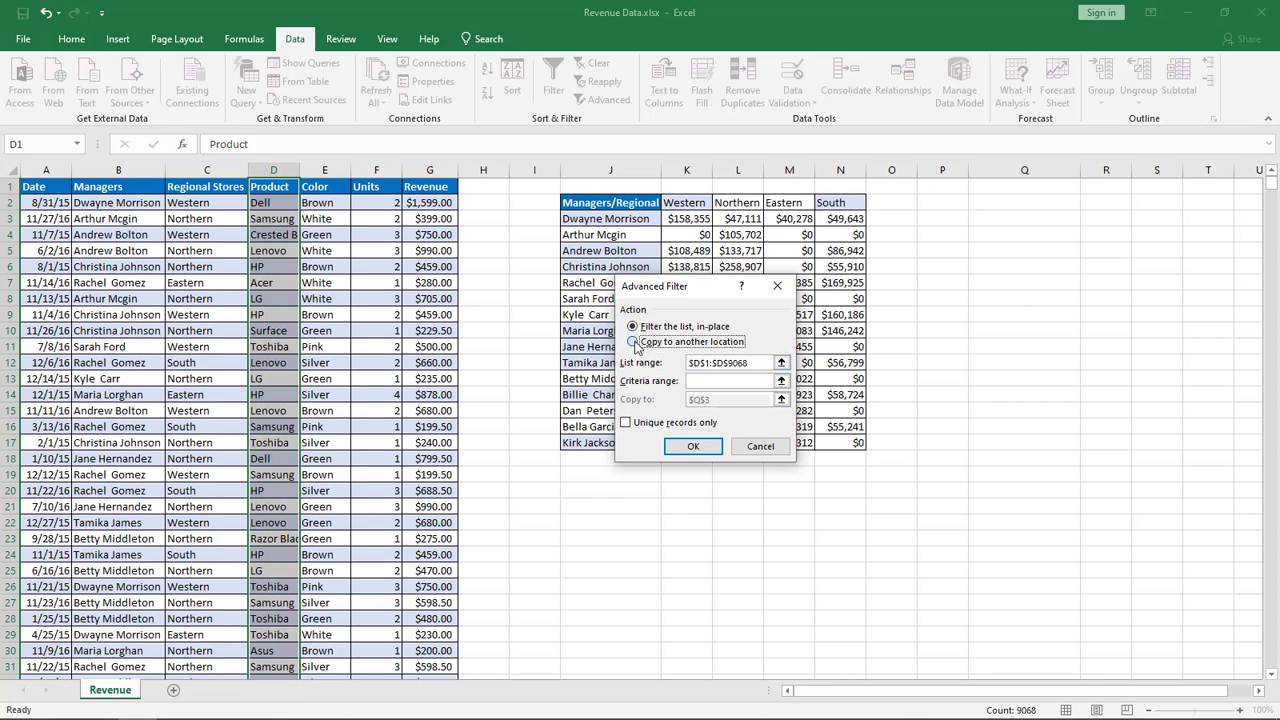
{"action": "left_click", "coordinate": [627, 424]}
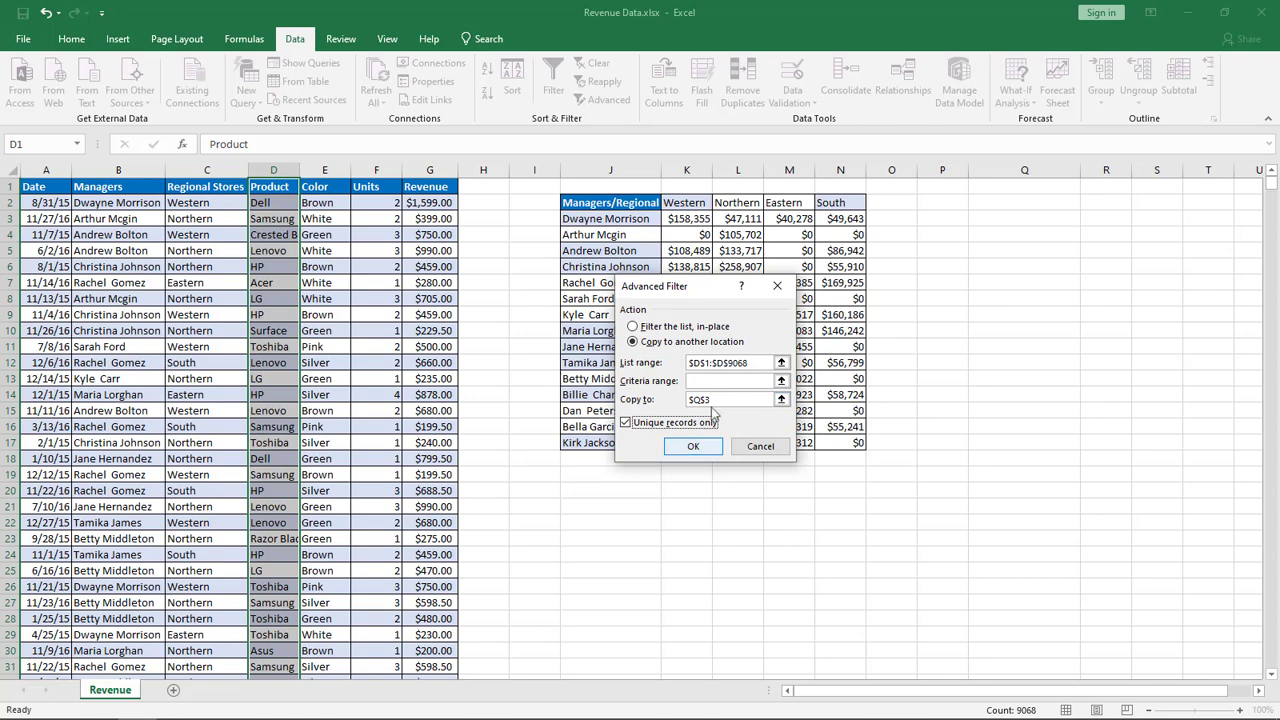
{"action": "left_click", "coordinate": [693, 446]}
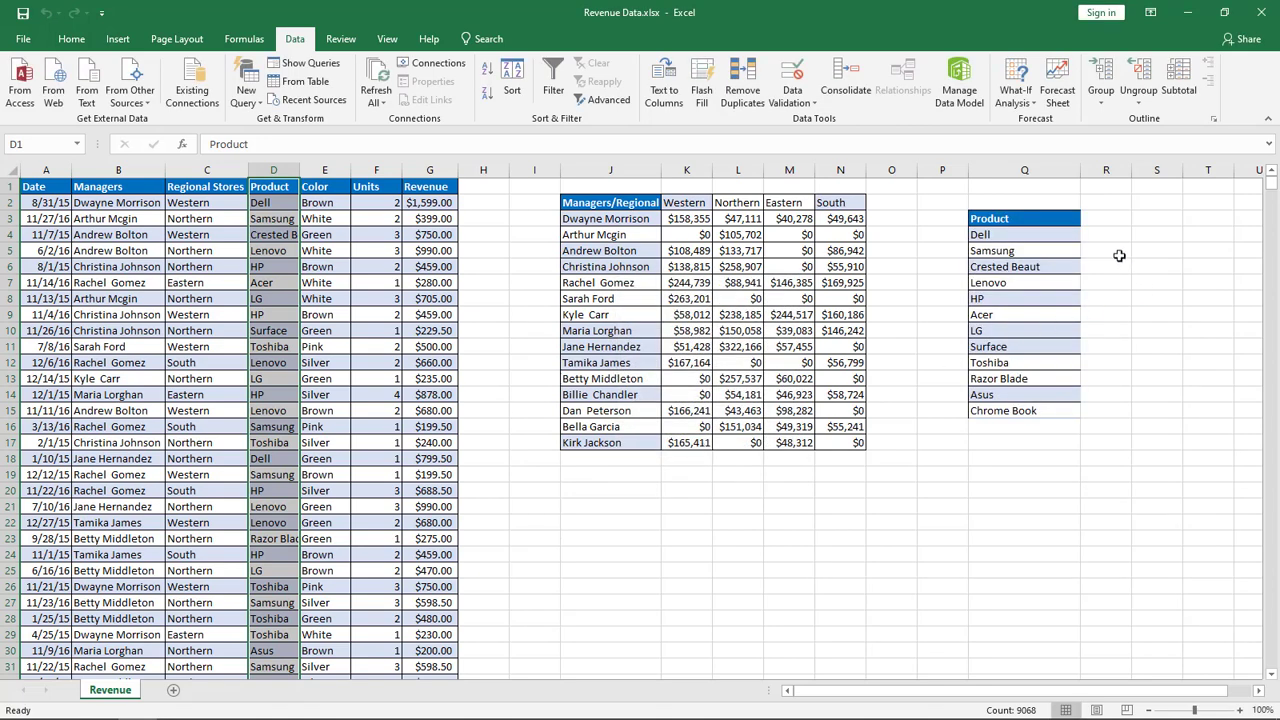
Step: Enter the header Sales in R3 and apply the Product header's formatting to it
{"action": "left_click", "coordinate": [1095, 218]}
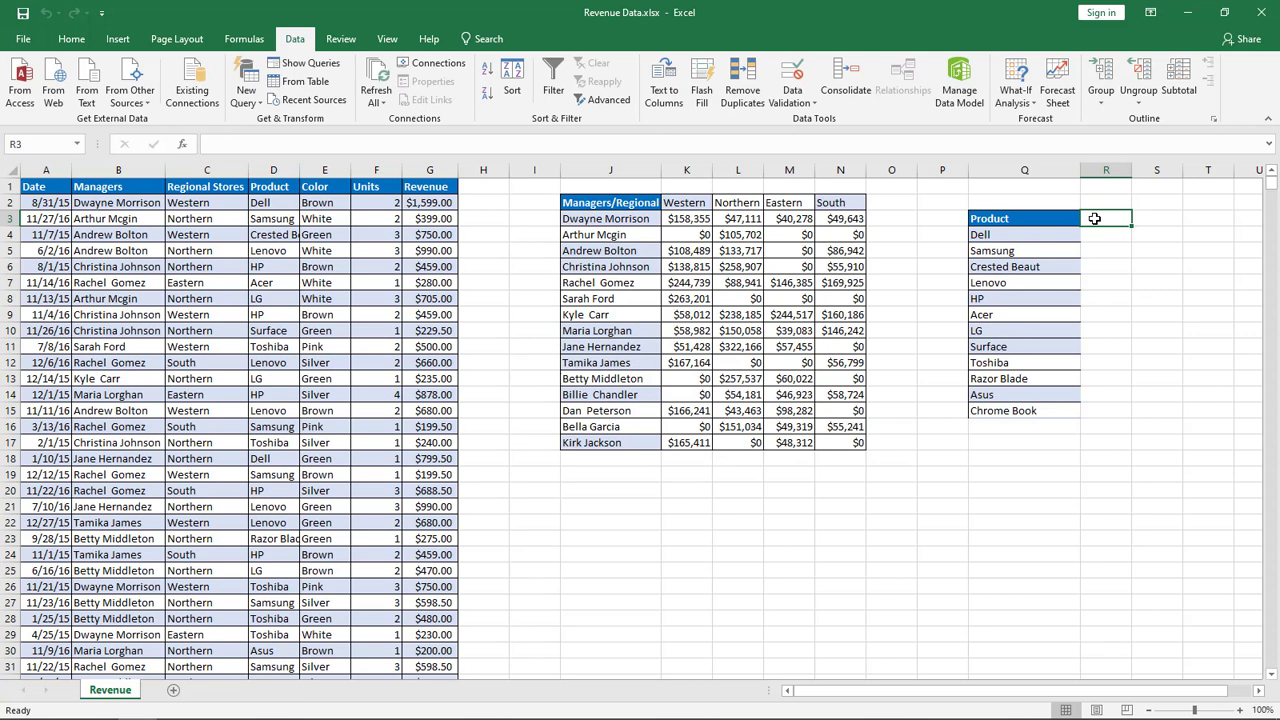
{"action": "key", "text": "BackSpace"}
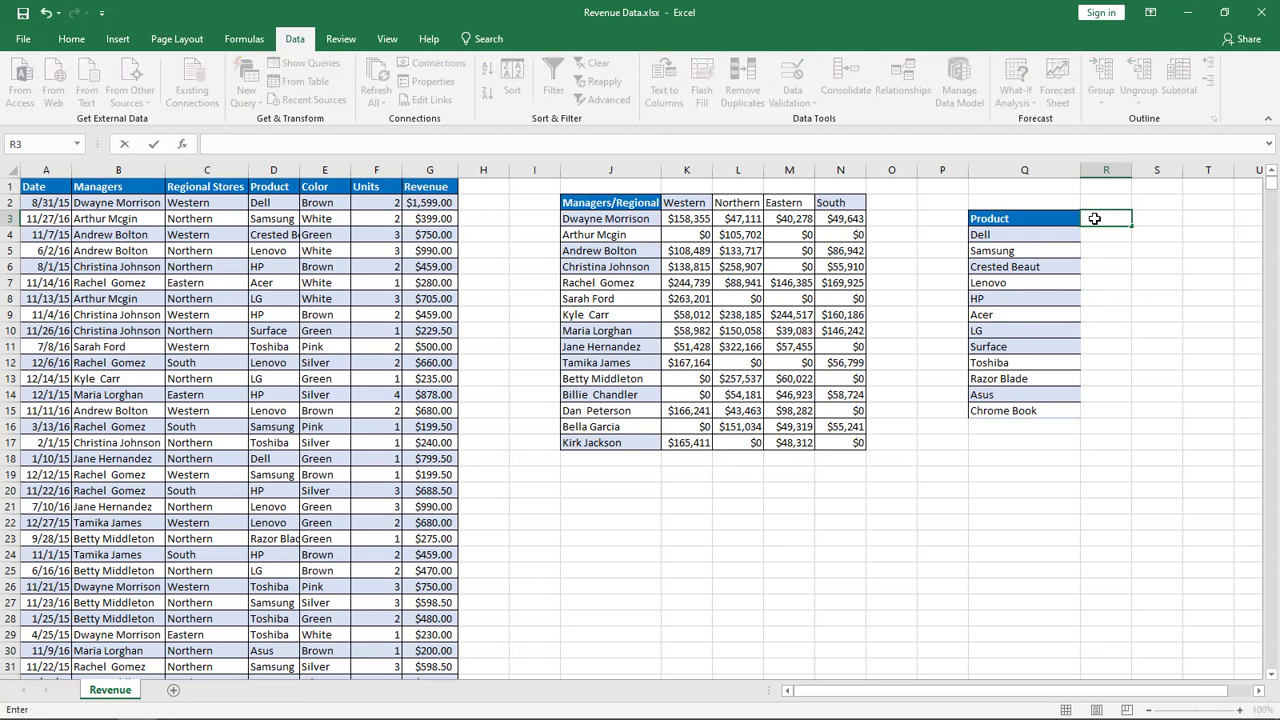
{"action": "type", "text": "Sales"}
{"action": "key", "text": "Return"}
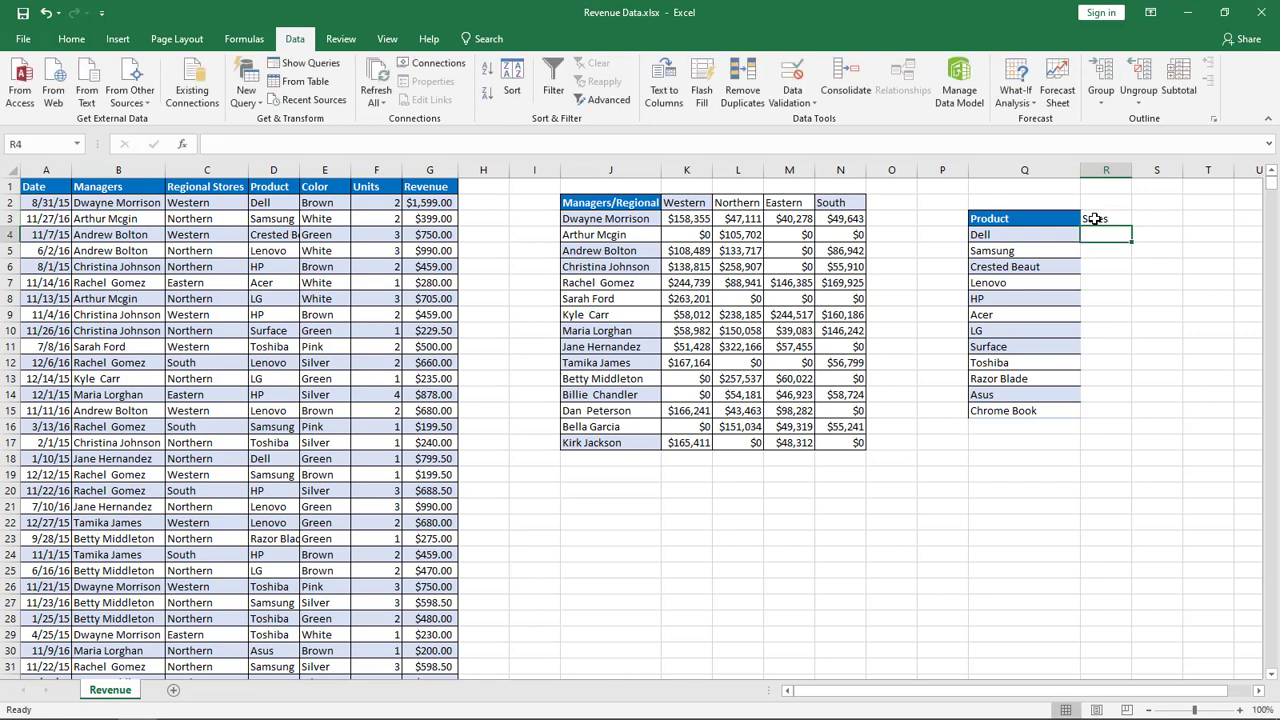
{"action": "right_click", "coordinate": [1050, 216]}
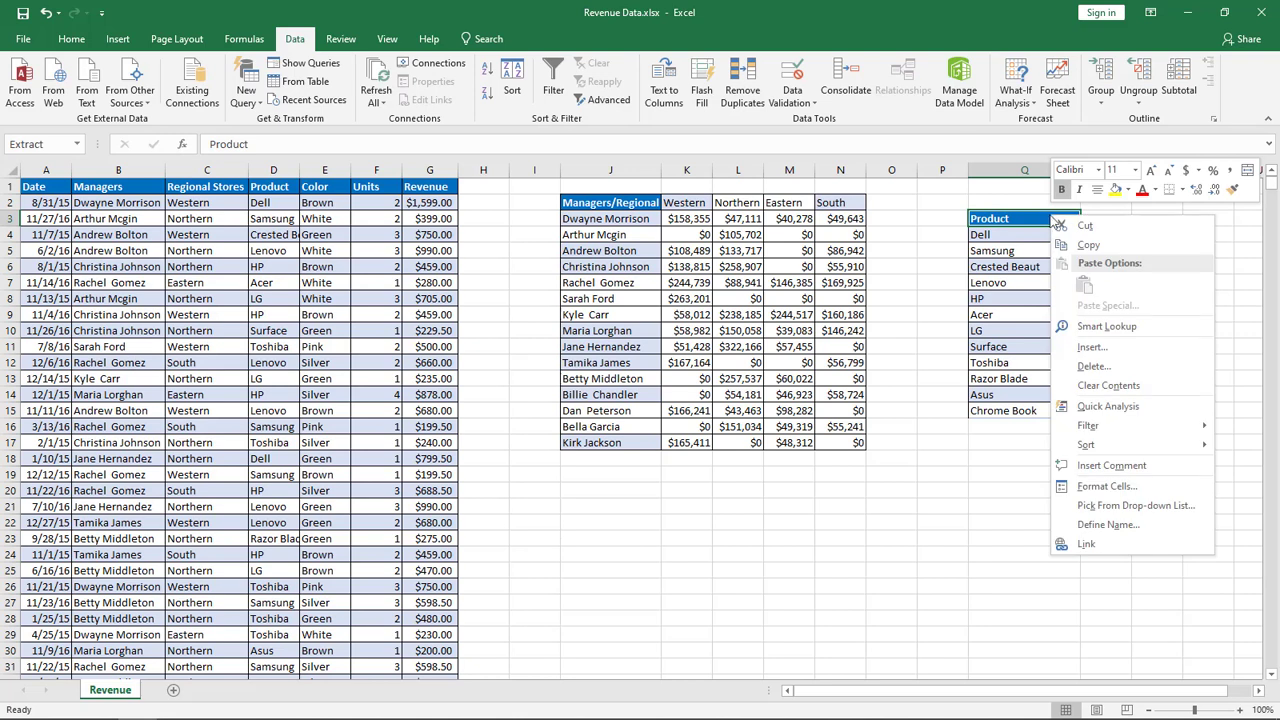
{"action": "left_click", "coordinate": [1233, 189]}
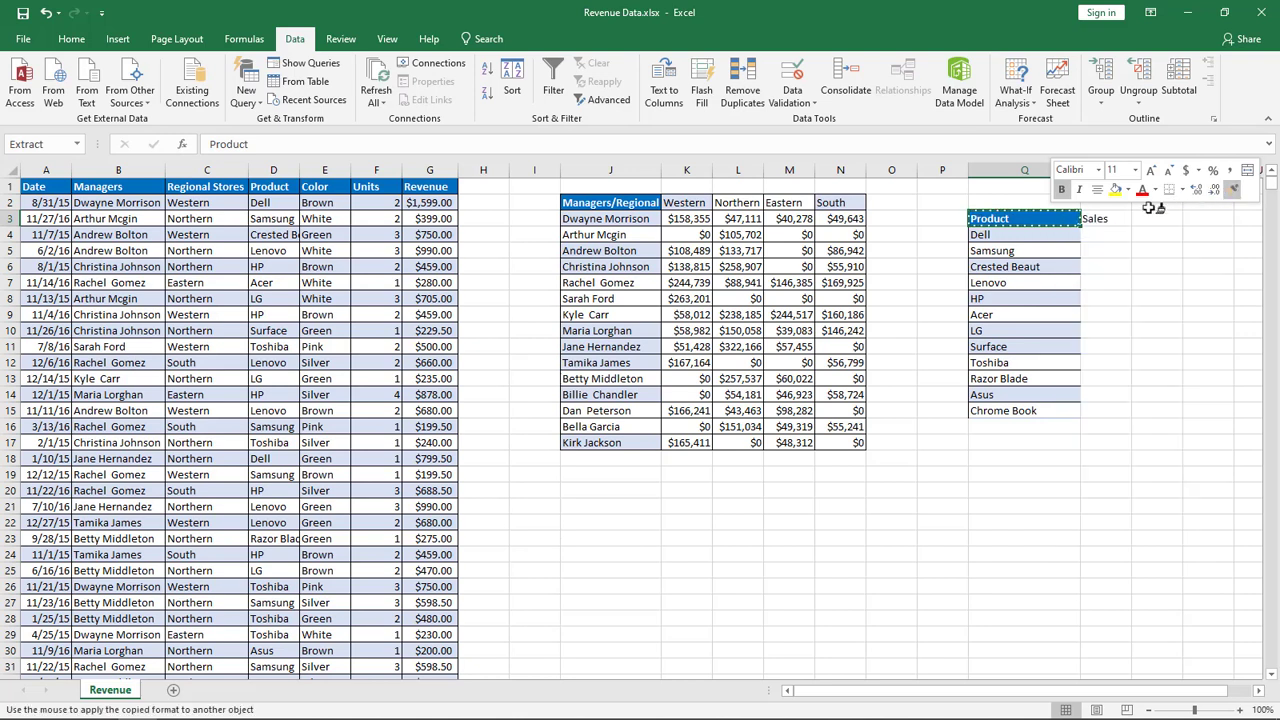
{"action": "left_click", "coordinate": [1097, 220]}
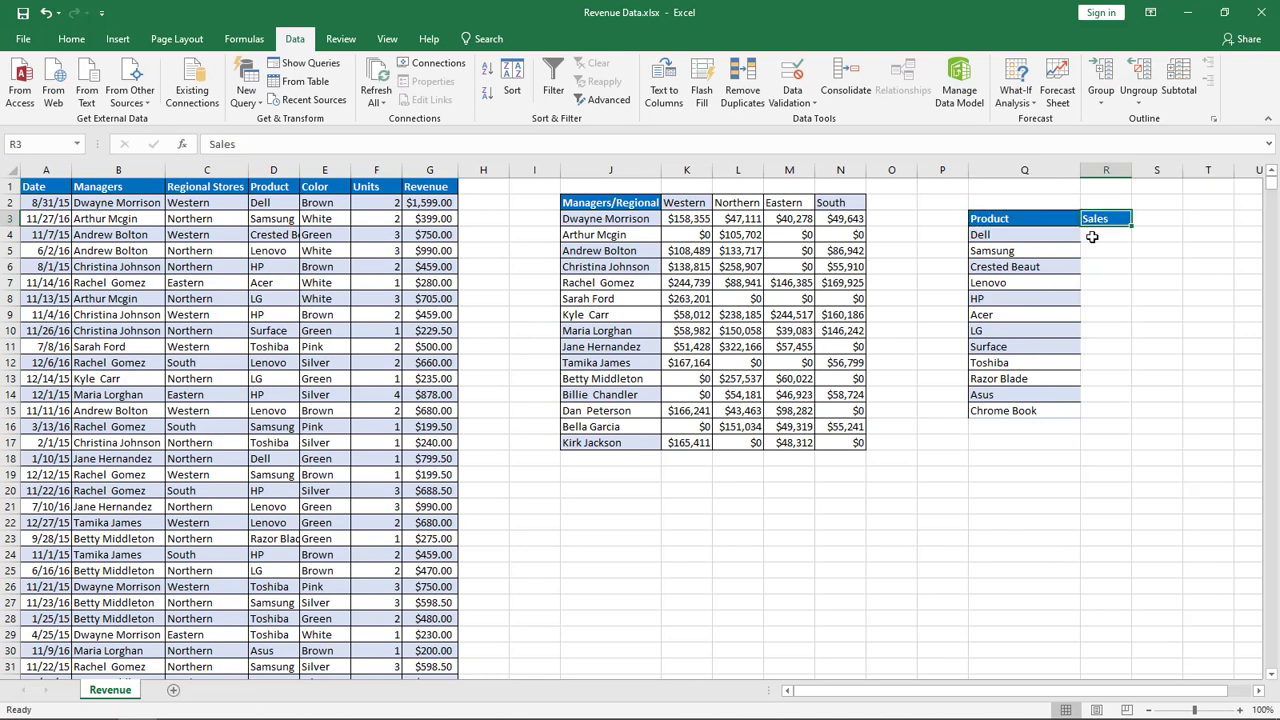
Step: Start a SUMIFS formula in R4 with the Revenue column as the absolute sum range $G$2:$G$9068
{"action": "left_click", "coordinate": [1092, 236]}
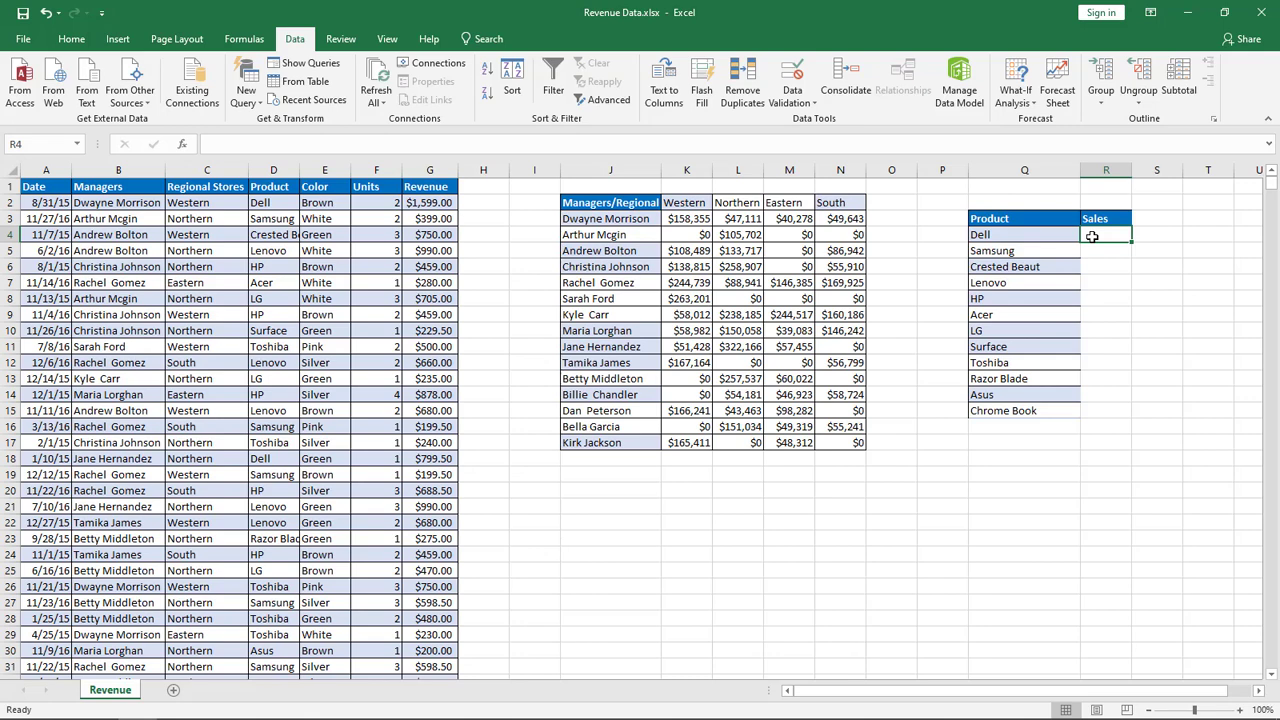
{"action": "type", "text": "=du"}
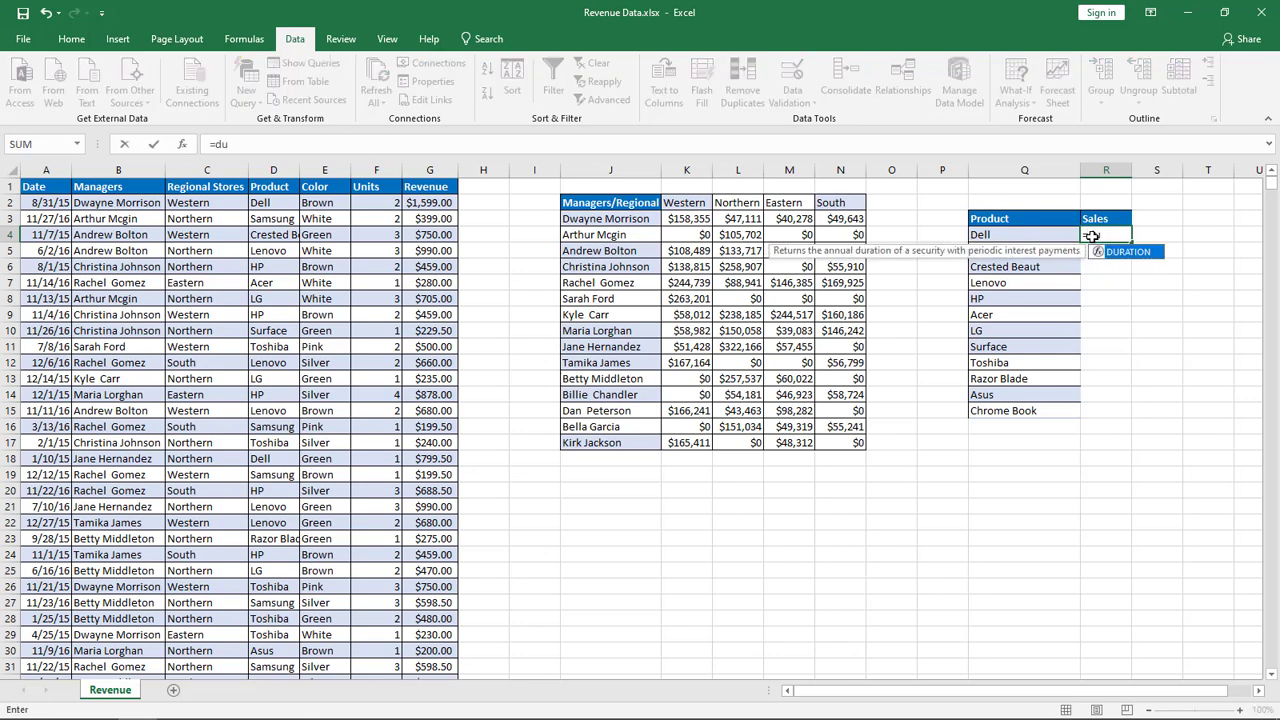
{"action": "key", "text": "BackSpace"}
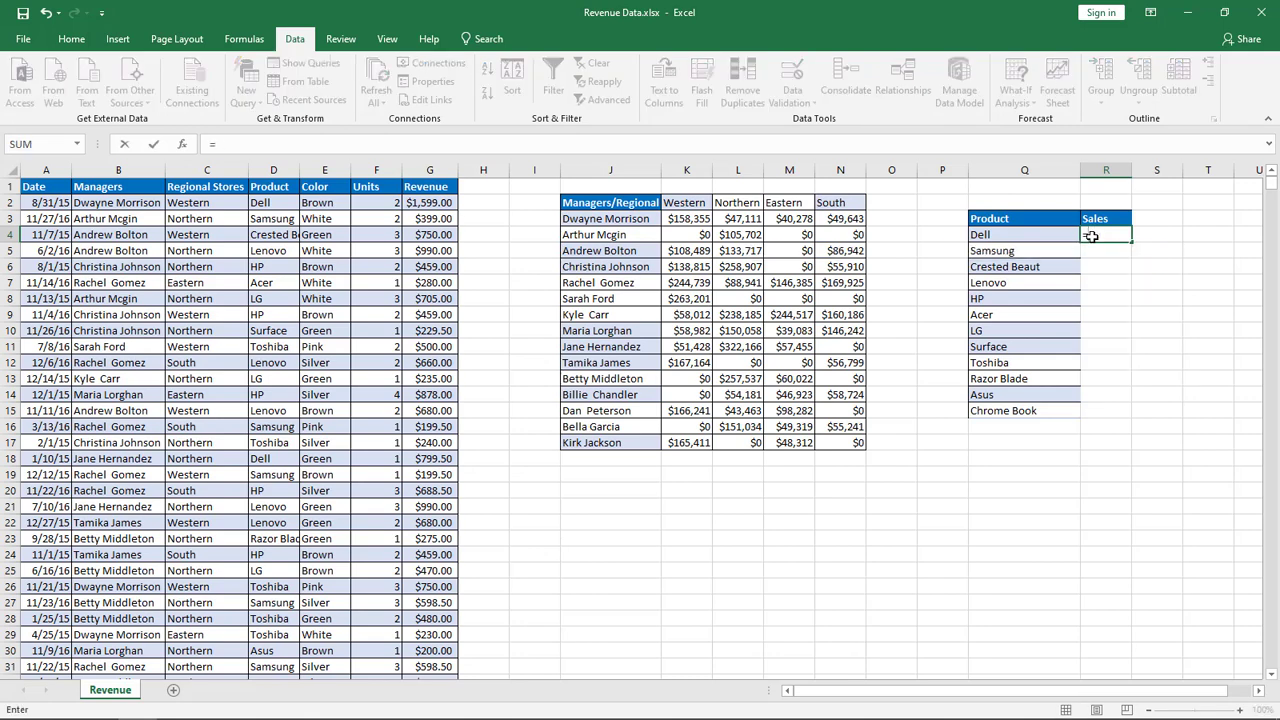
{"action": "type", "text": "sumi"}
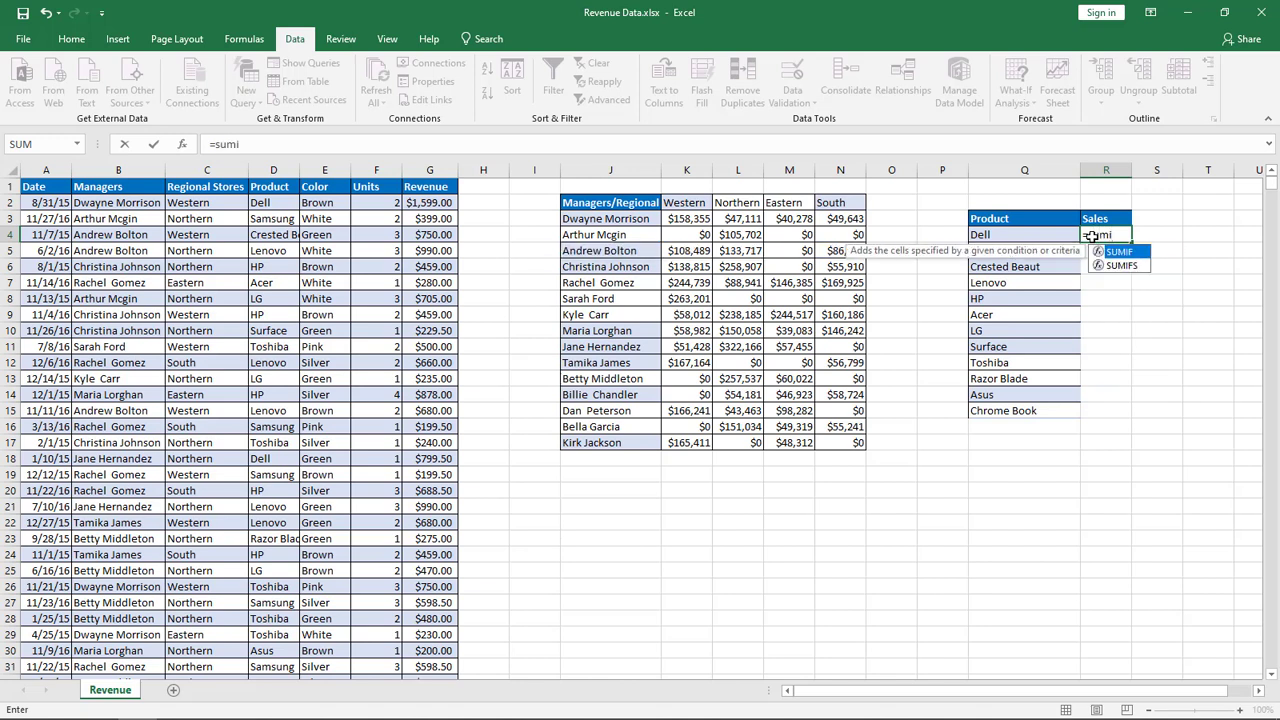
{"action": "key", "text": "Down"}
{"action": "key", "text": "Tab"}
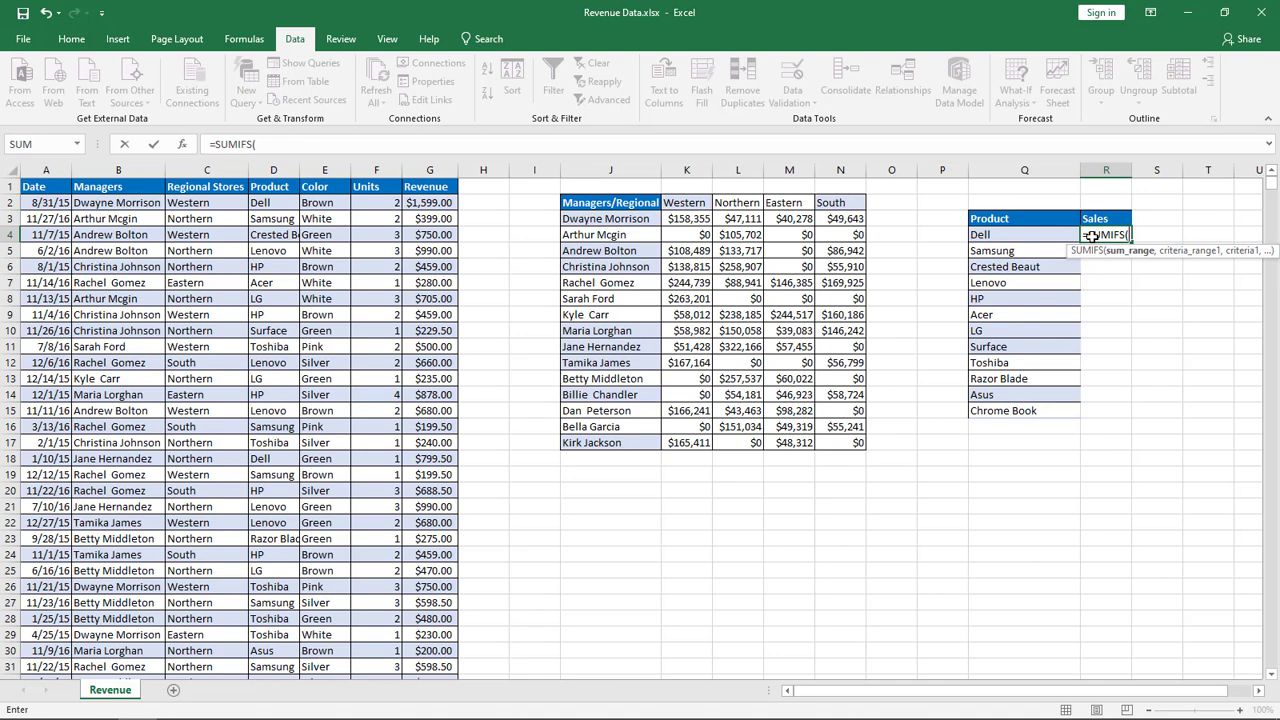
{"action": "key", "text": "Left"}
{"action": "key", "text": "Left"}
{"action": "key", "text": "Left"}
{"action": "key", "text": "Left"}
{"action": "key", "text": "Left"}
{"action": "key", "text": "Left"}
{"action": "key", "text": "Left"}
{"action": "key", "text": "Left"}
{"action": "key", "text": "Left"}
{"action": "key", "text": "Left"}
{"action": "key", "text": "Left"}
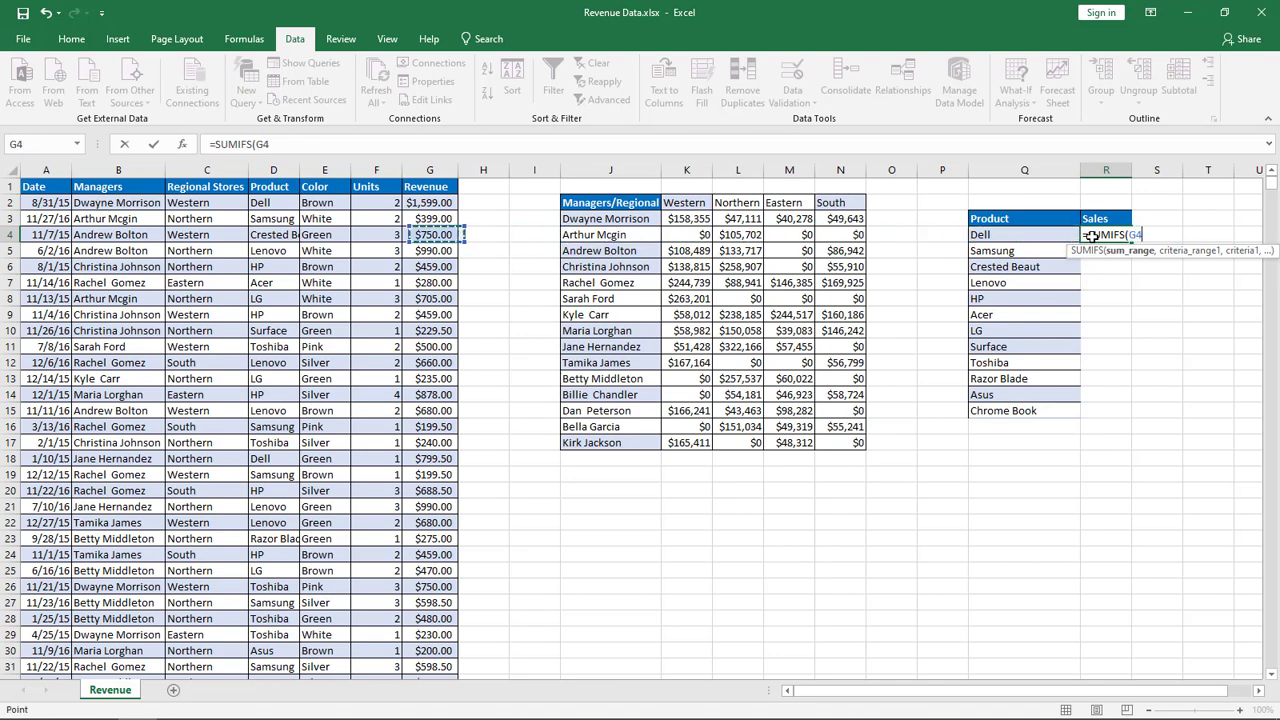
{"action": "key", "text": "Up"}
{"action": "key", "text": "Up"}
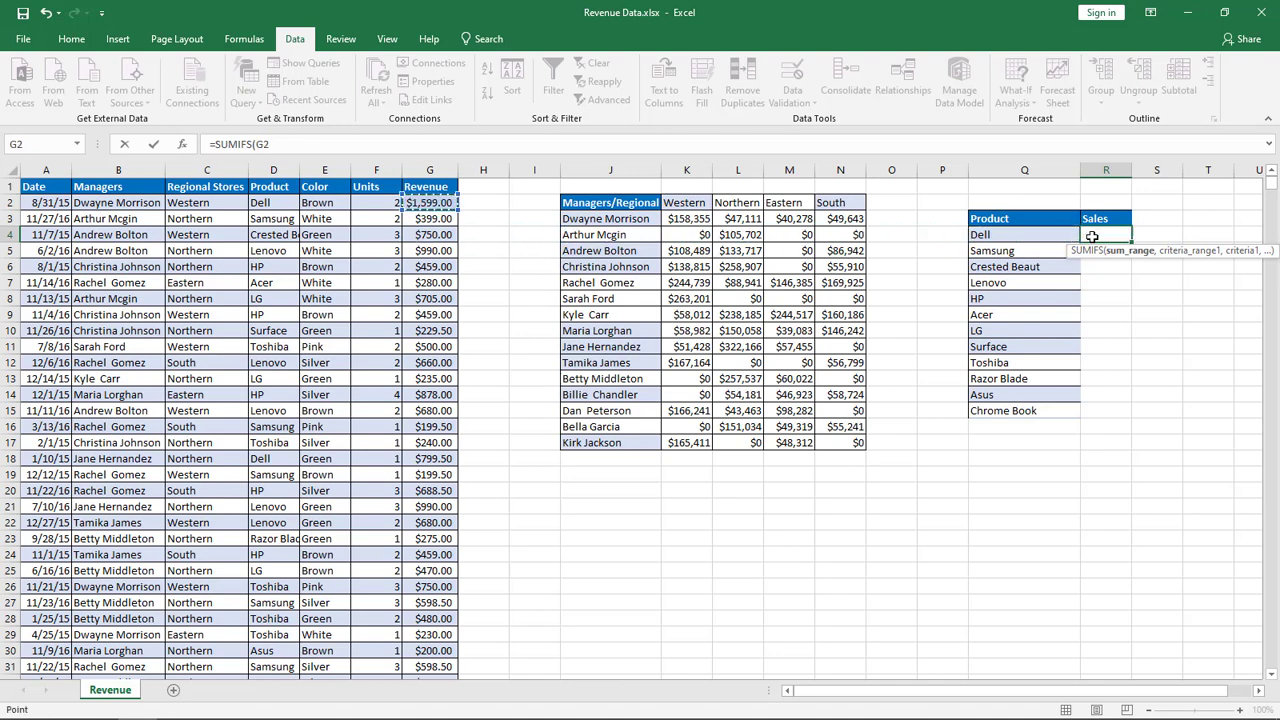
{"action": "key", "text": "ctrl+shift+Down"}
{"action": "key", "text": "F4"}
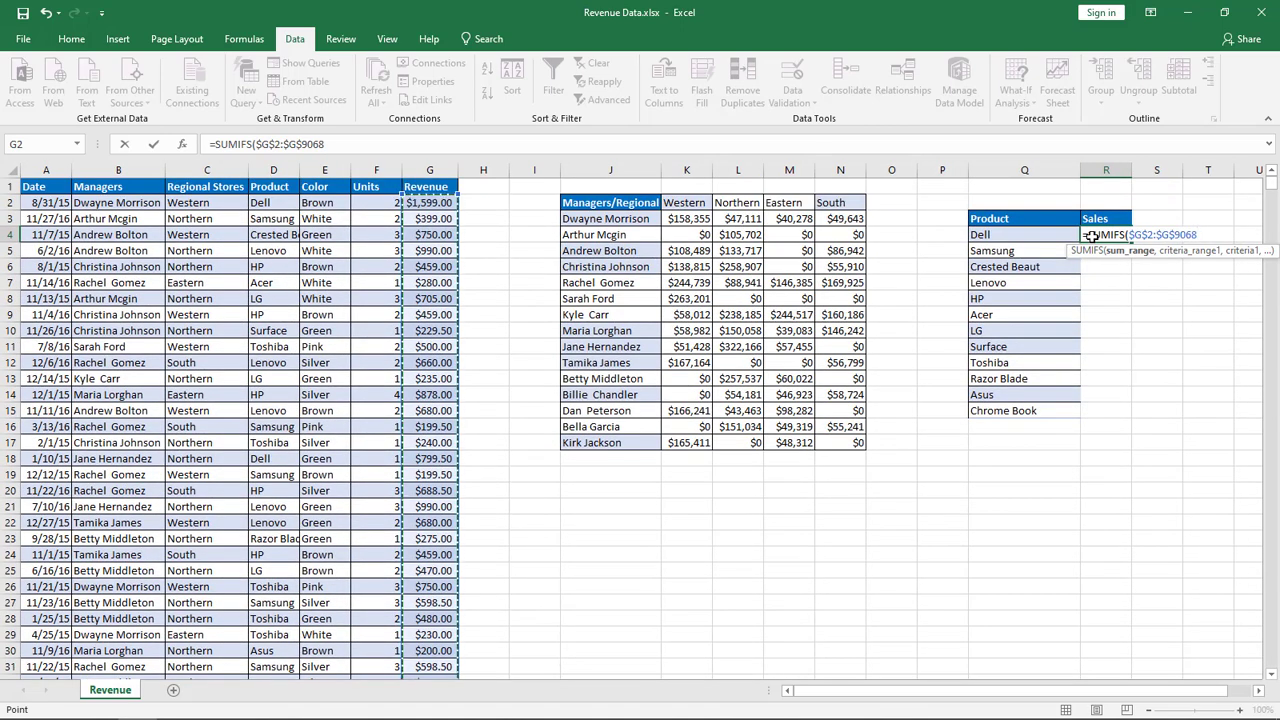
{"action": "type", "text": ","}
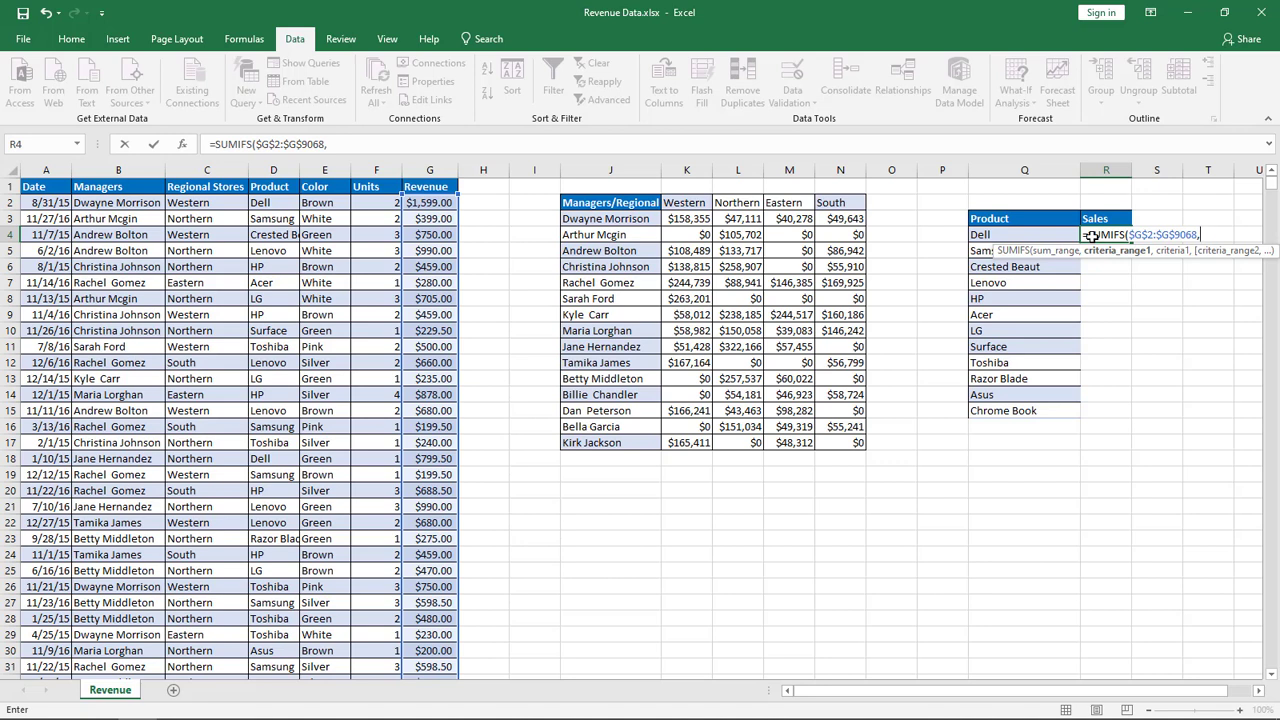
Step: Add the Product column as the absolute criteria range $D$2:$D$9068 in the R4 formula
{"action": "key", "text": "Left"}
{"action": "key", "text": "Left"}
{"action": "key", "text": "Left"}
{"action": "key", "text": "Left"}
{"action": "key", "text": "Left"}
{"action": "key", "text": "Left"}
{"action": "key", "text": "Left"}
{"action": "key", "text": "Left"}
{"action": "key", "text": "Left"}
{"action": "key", "text": "Left"}
{"action": "key", "text": "Left"}
{"action": "key", "text": "Left"}
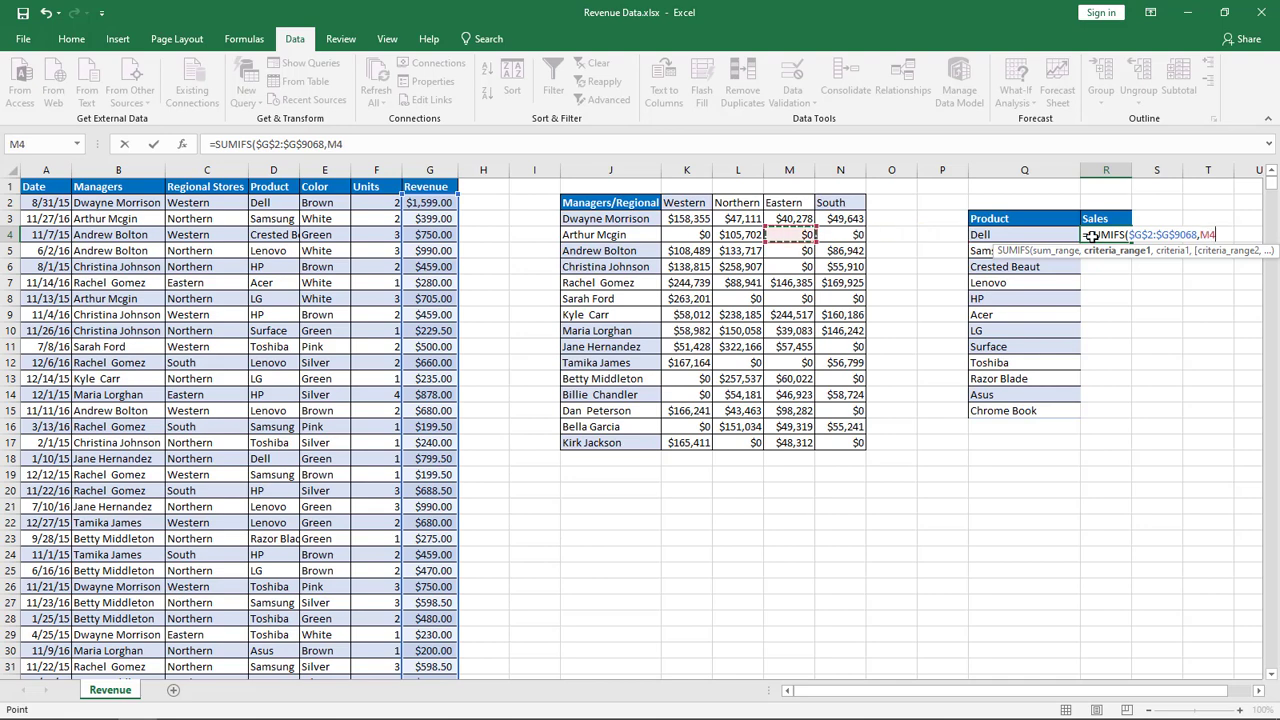
{"action": "key", "text": "Left"}
{"action": "key", "text": "Left"}
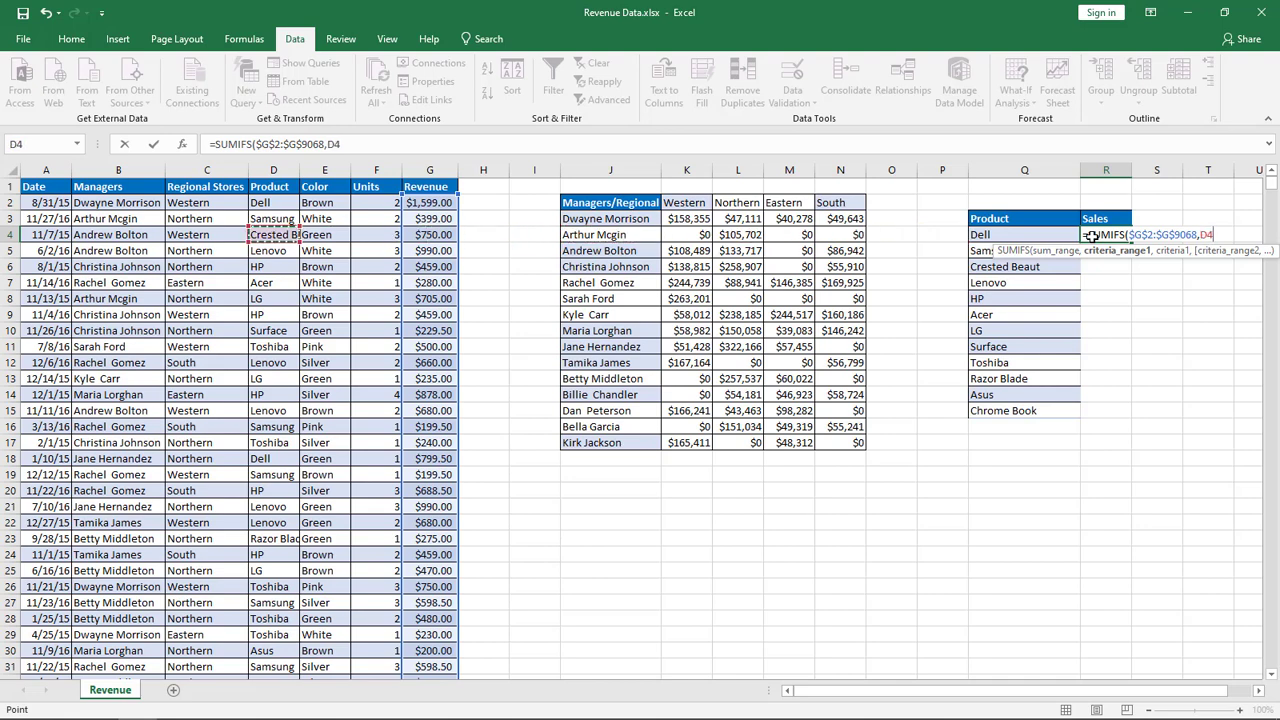
{"action": "key", "text": "Up"}
{"action": "key", "text": "Up"}
{"action": "key", "text": "ctrl+shift+Down"}
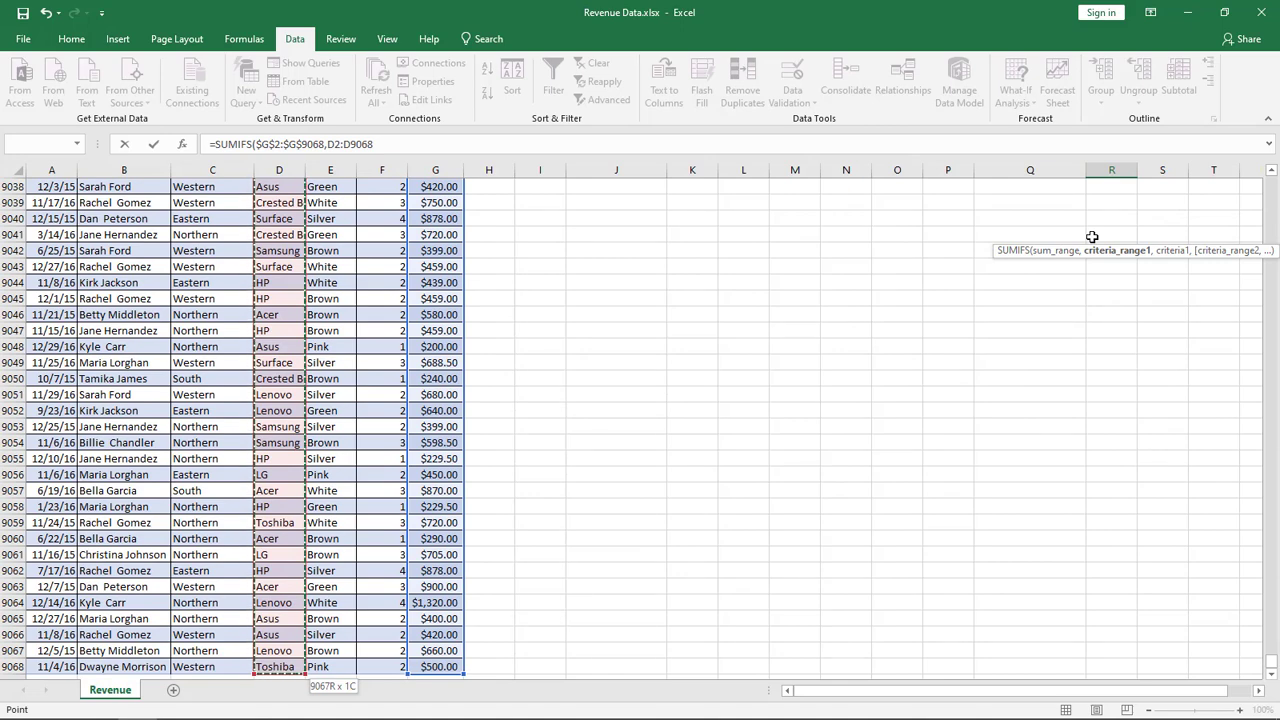
{"action": "key", "text": "F4"}
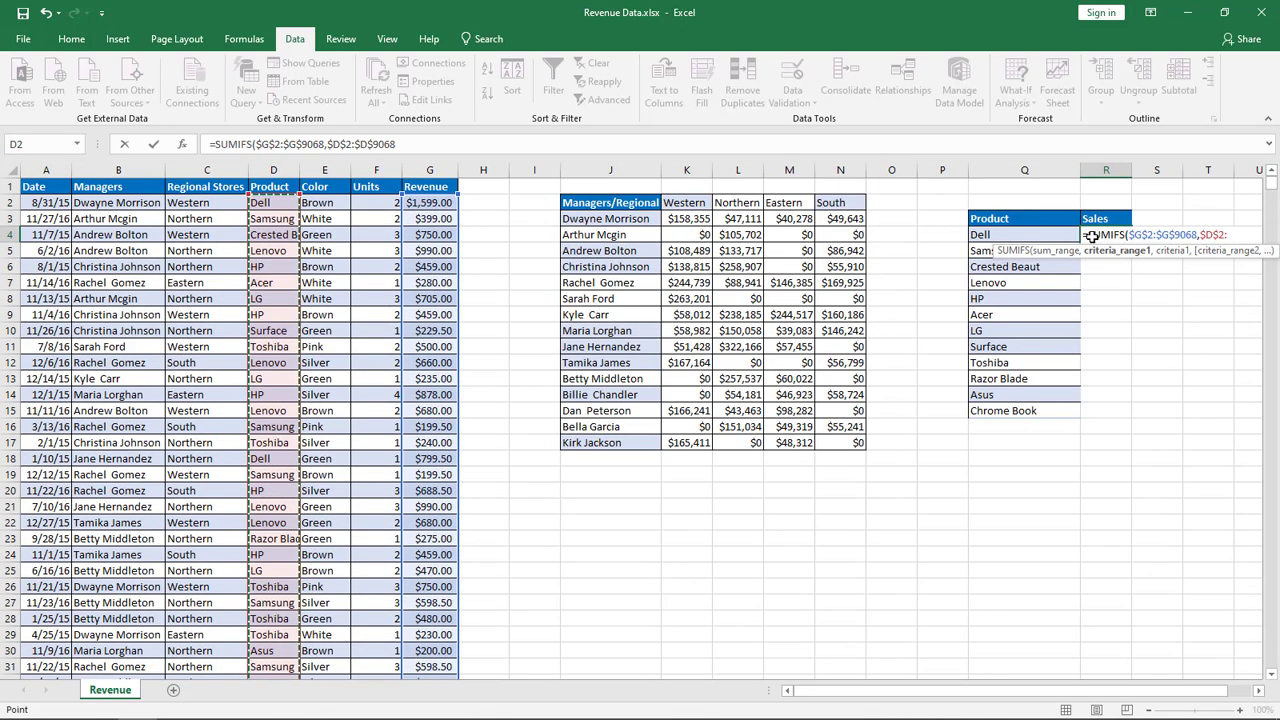
{"action": "type", "text": ","}
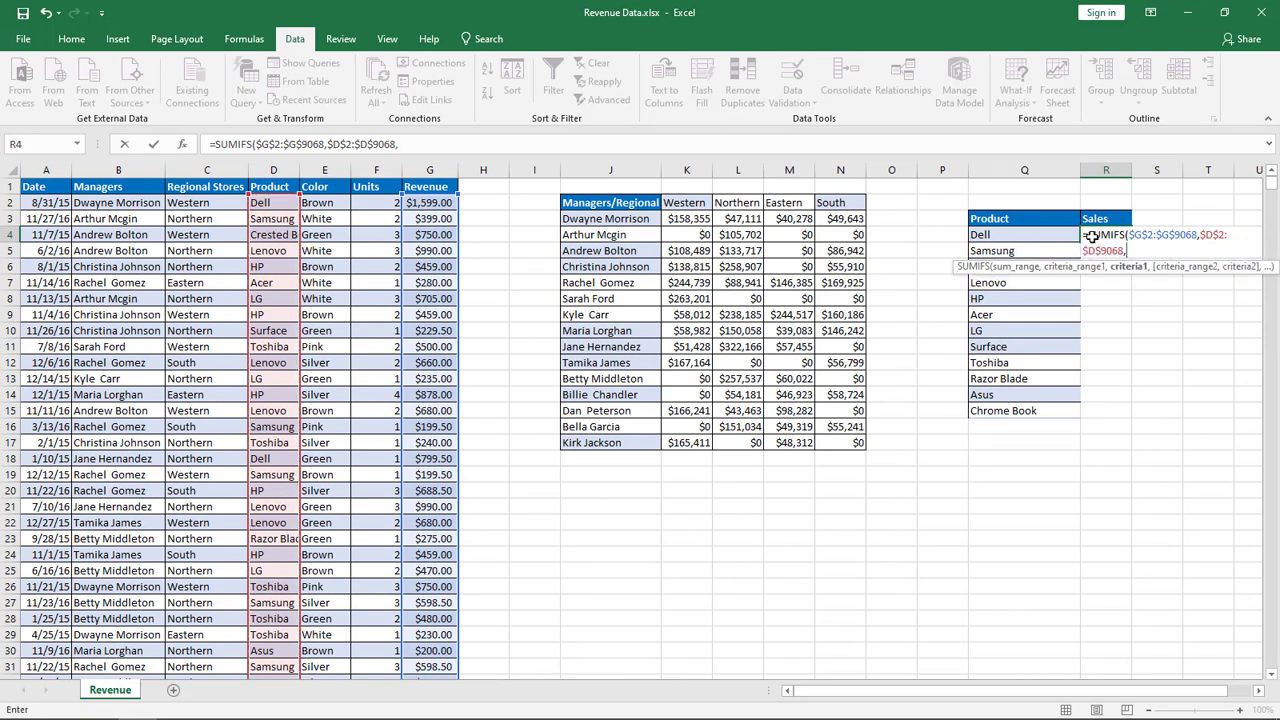
Step: Set the criterion to the product cell Q4, close the formula and enter it, keeping R4 selected
{"action": "key", "text": "Left"}
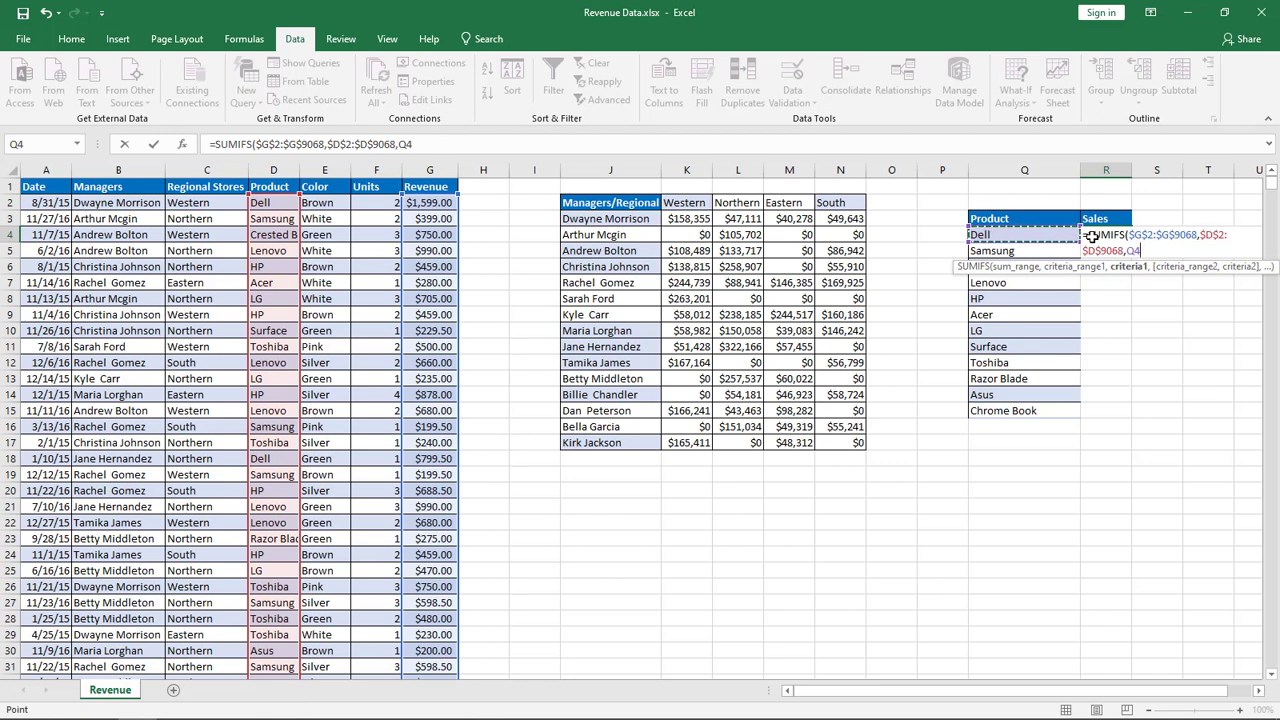
{"action": "type", "text": ")"}
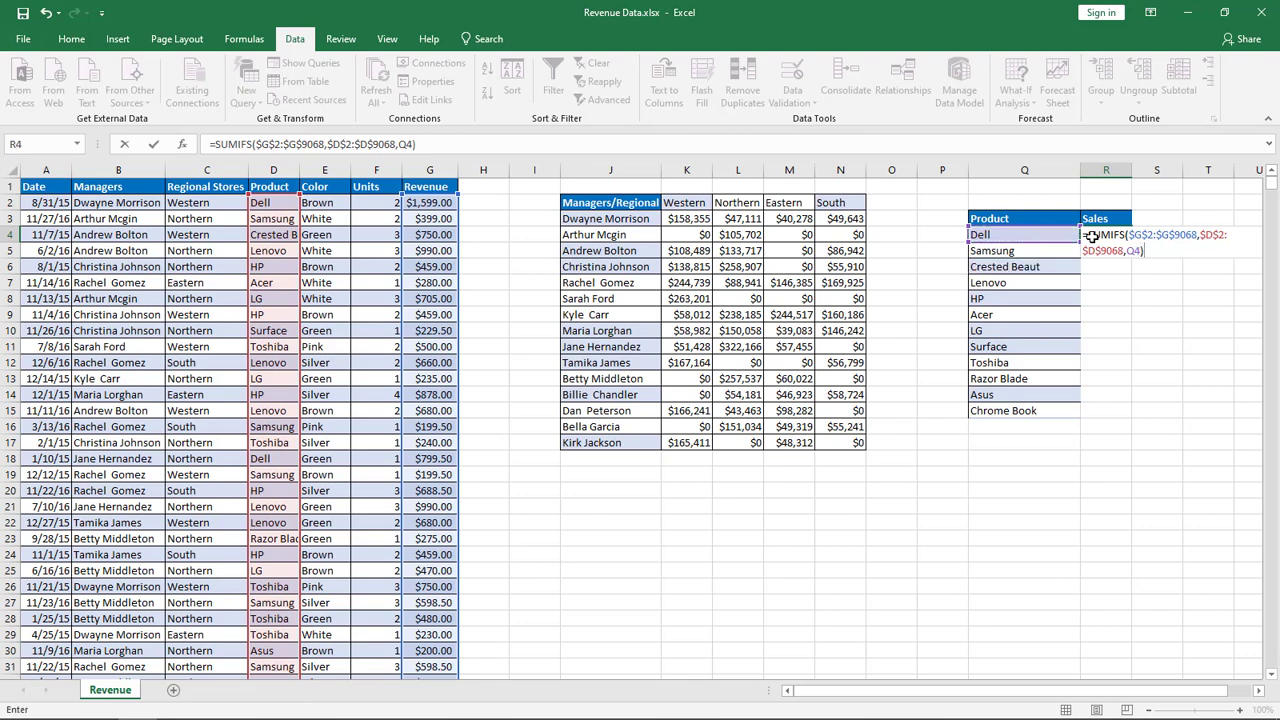
{"action": "key", "text": "ctrl+Return"}
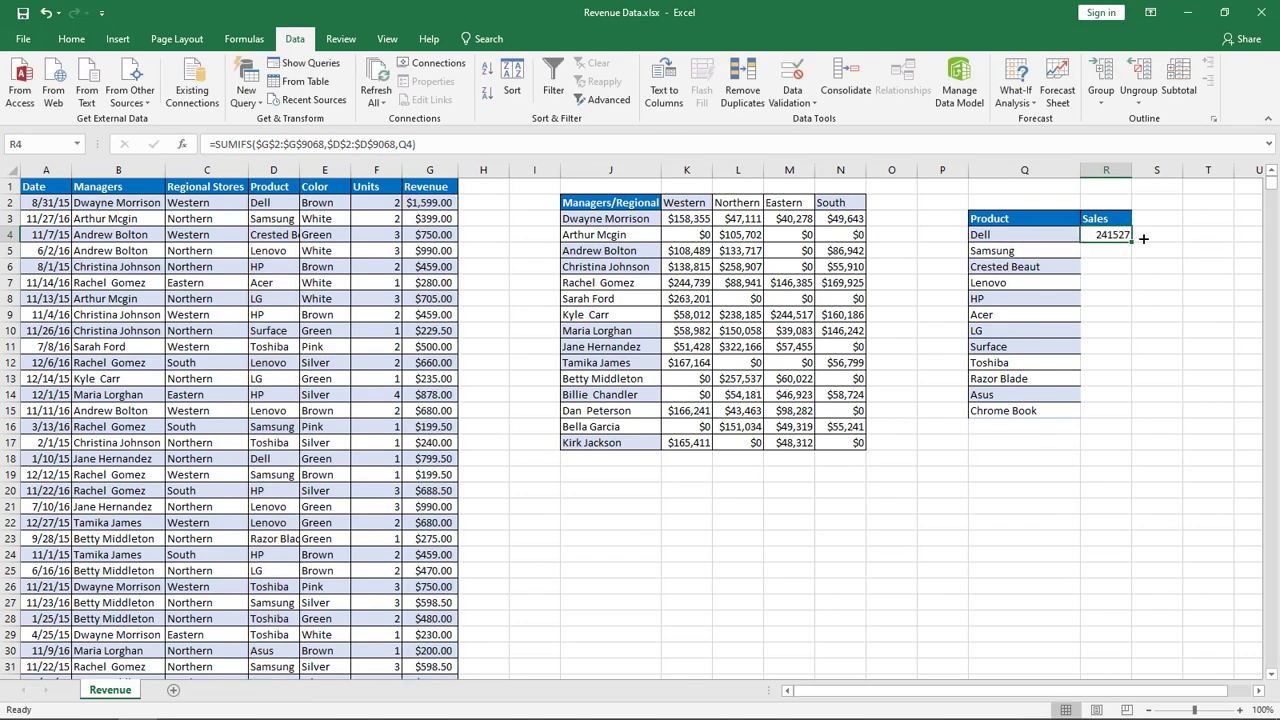
Step: Format the Dell sales result in R4 as Currency with the $ symbol and 1 decimal place
{"action": "key", "text": "ctrl+1"}
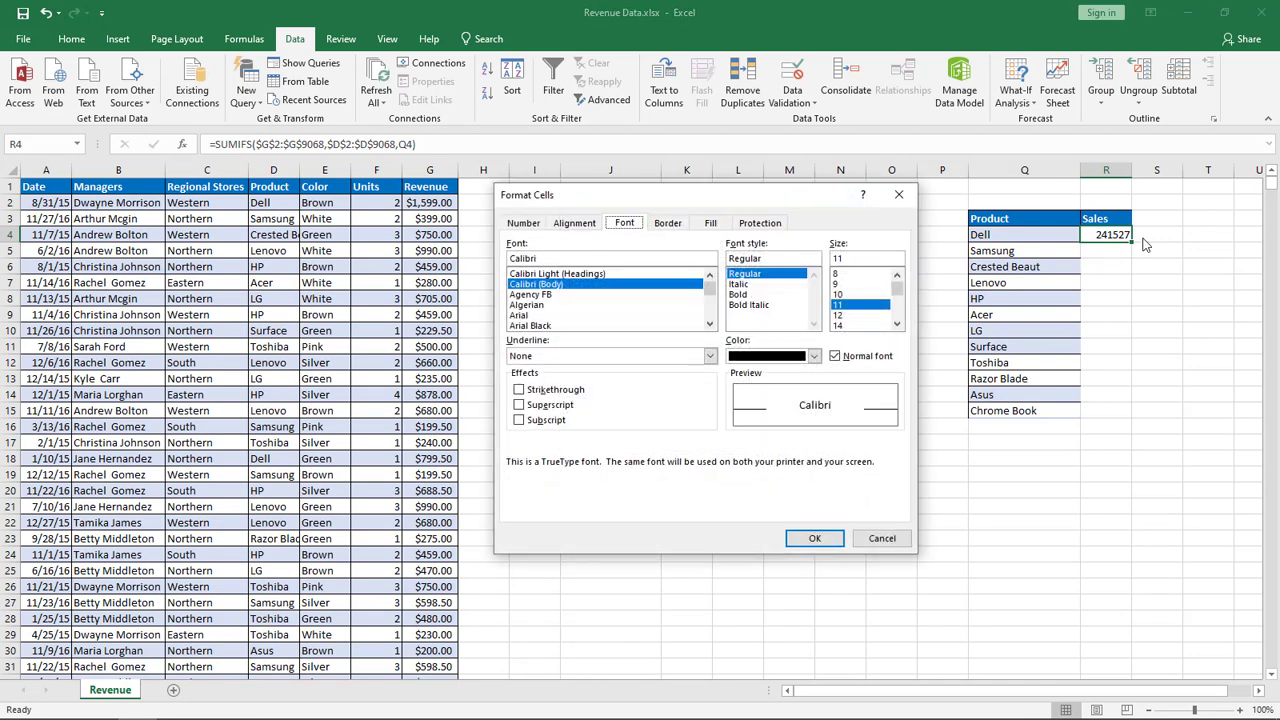
{"action": "left_click", "coordinate": [527, 225]}
{"action": "left_click", "coordinate": [528, 279]}
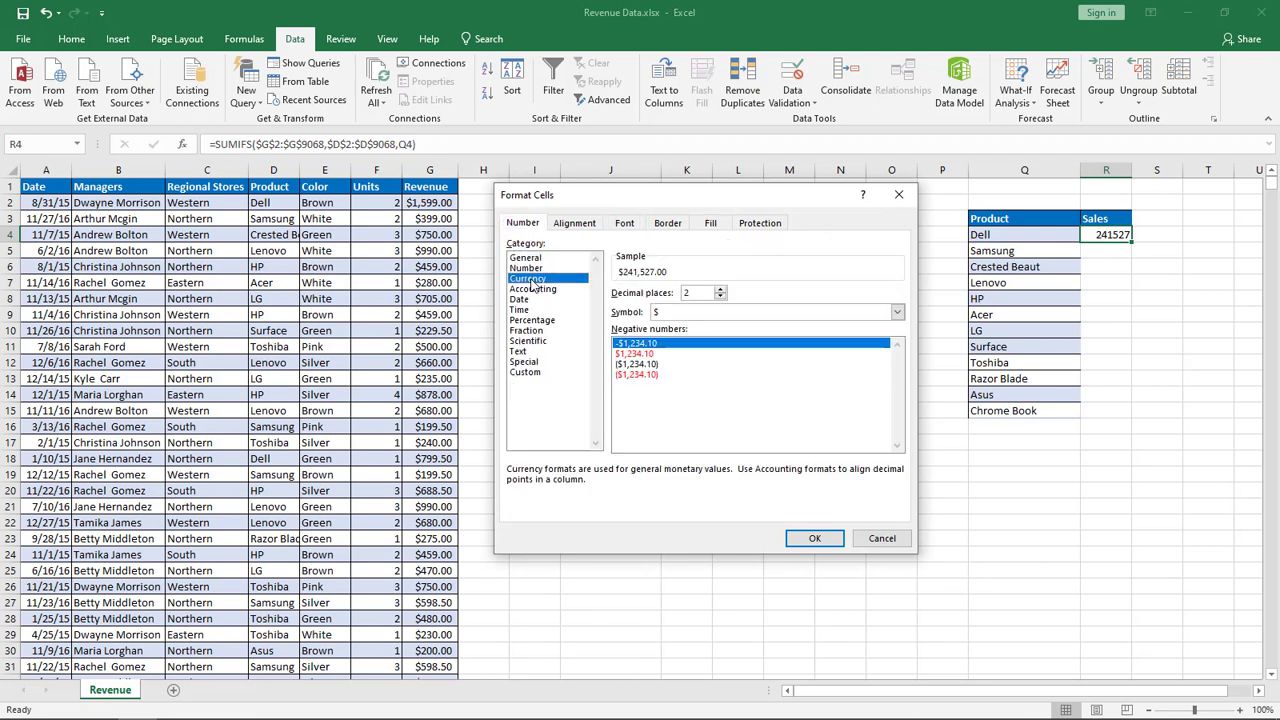
{"action": "left_click", "coordinate": [720, 297]}
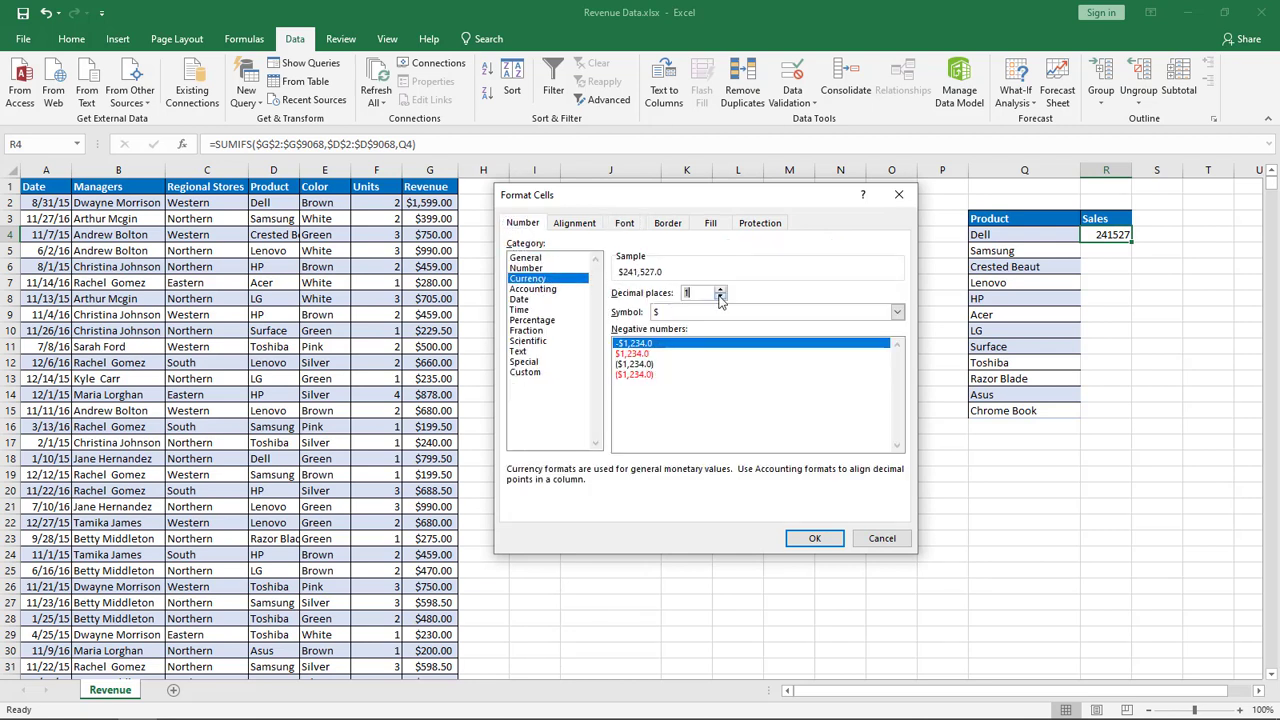
{"action": "left_click", "coordinate": [816, 538]}
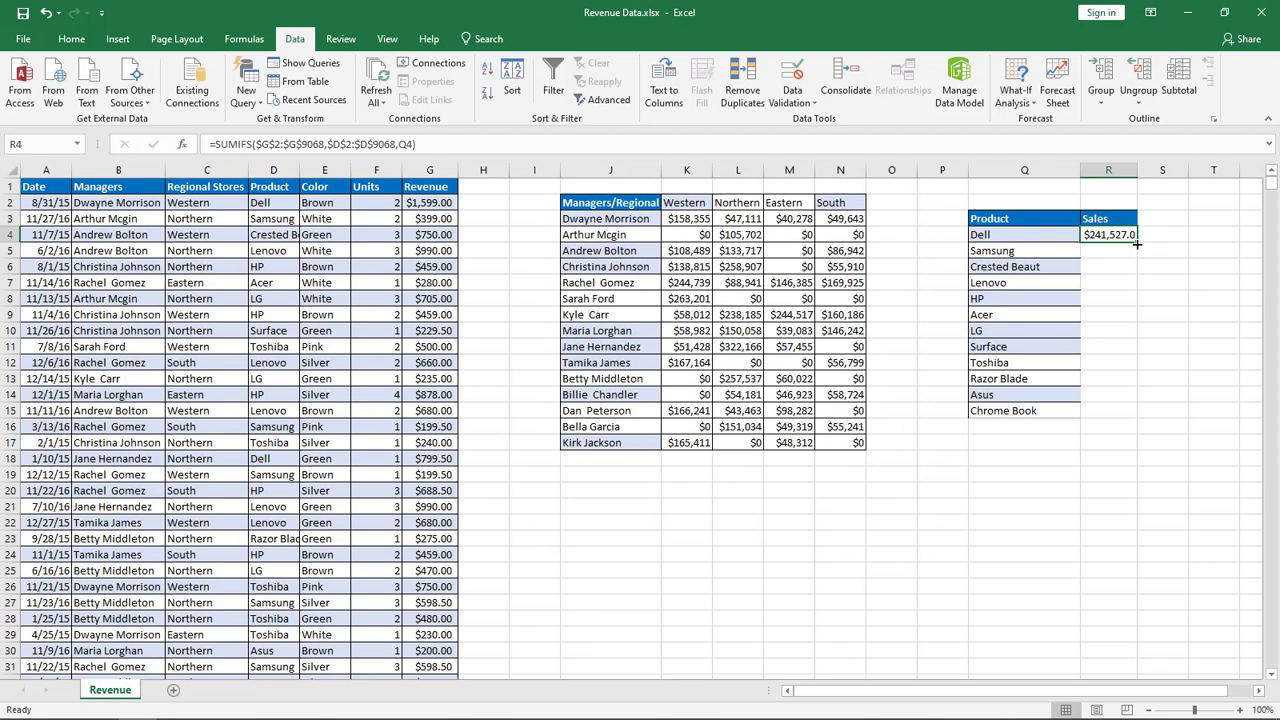
Step: Fill the R4 formula down through R15 and widen column R to fit the sales values
{"action": "double_click", "coordinate": [1137, 244]}
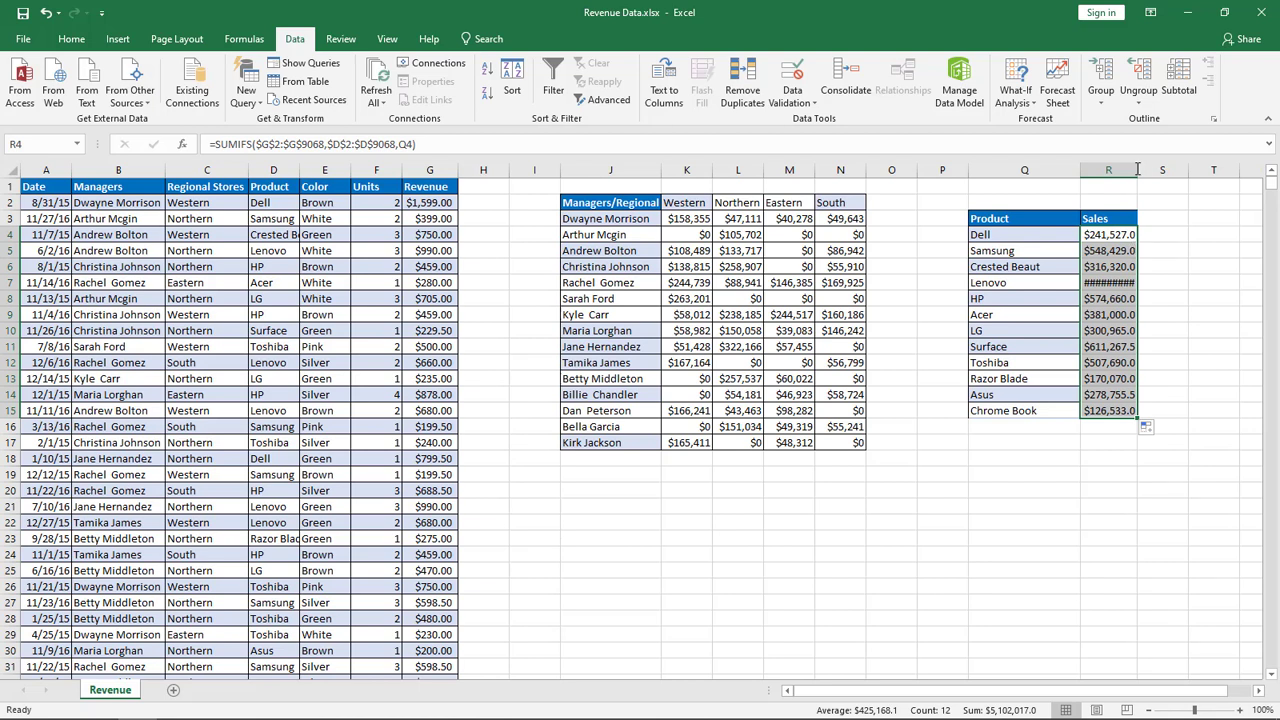
{"action": "left_click_drag", "start_coordinate": [1137, 170], "coordinate": [1152, 170]}
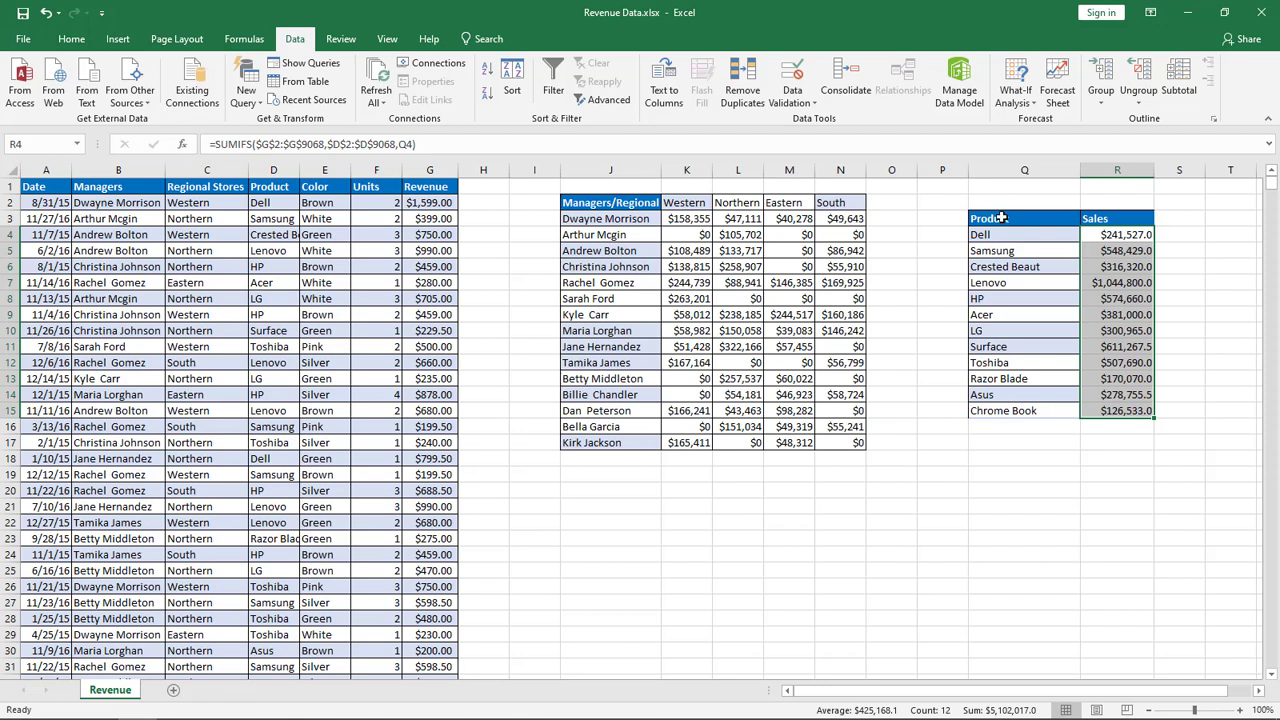
Step: Move the whole Product/Sales table so that its Product header sits in P2
{"action": "left_click", "coordinate": [1000, 218]}
{"action": "key", "text": "ctrl+a"}
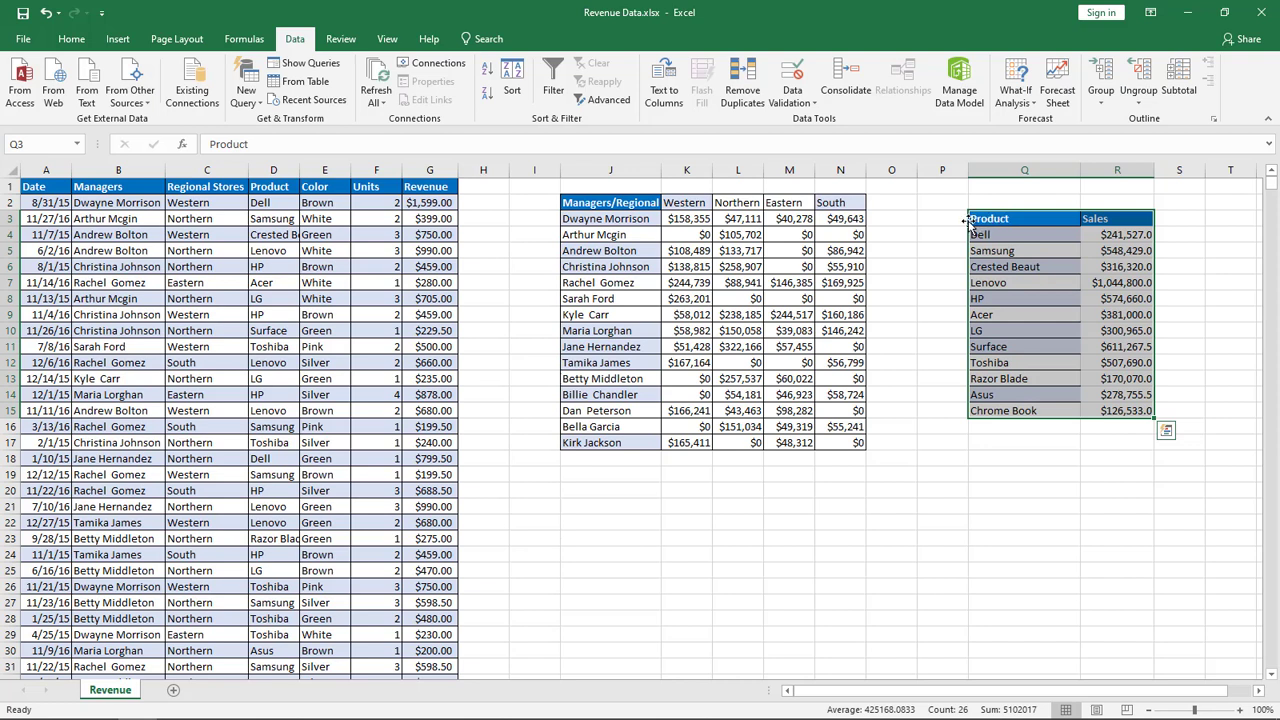
{"action": "left_click_drag", "start_coordinate": [967, 221], "coordinate": [943, 235]}
Step: Copy the two-row banded formatting of P3:P4 and paint it over the remaining product names down to P14
{"action": "key", "text": "ctrl+Left"}
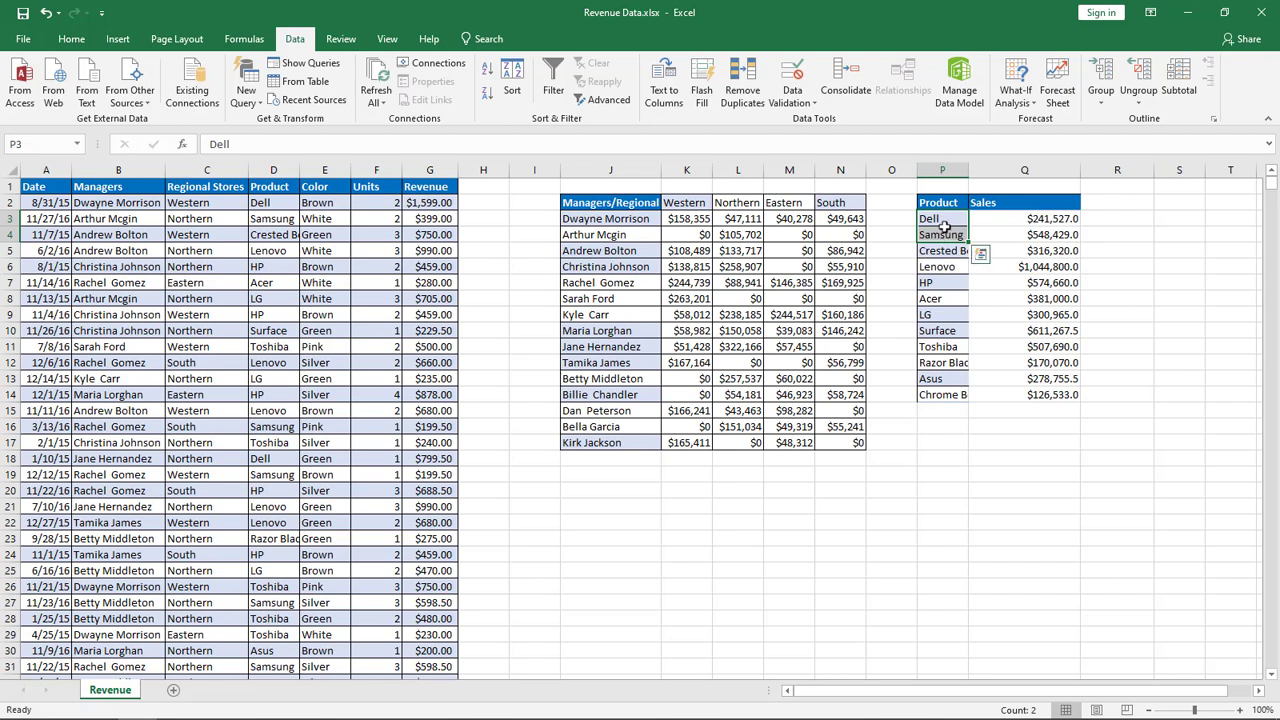
{"action": "right_click", "coordinate": [955, 223]}
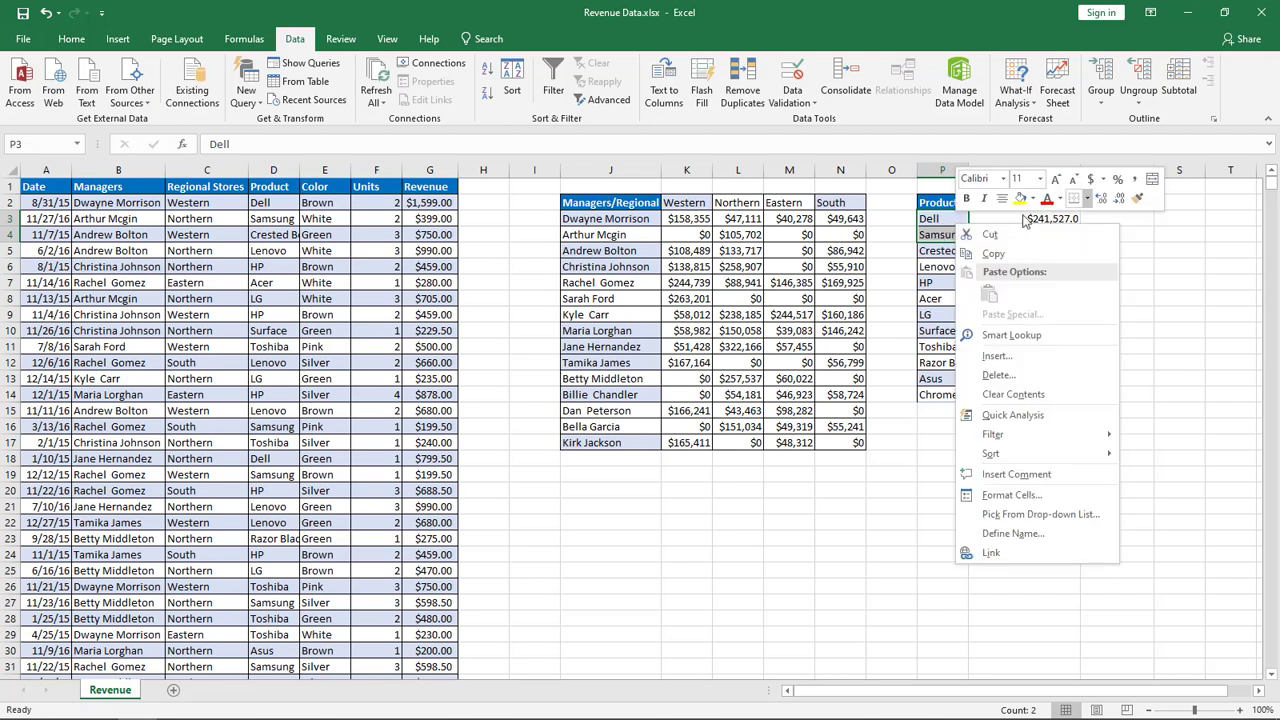
{"action": "left_click", "coordinate": [1137, 201]}
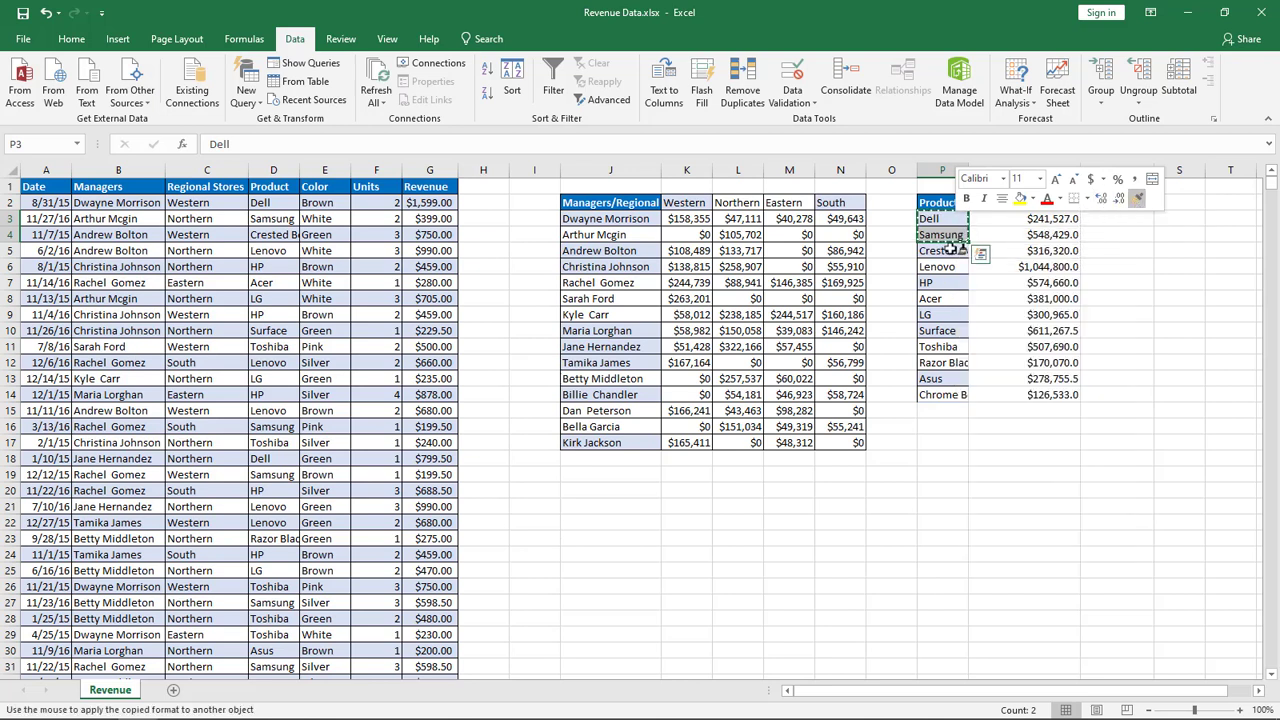
{"action": "left_click_drag", "start_coordinate": [943, 251], "coordinate": [945, 268]}
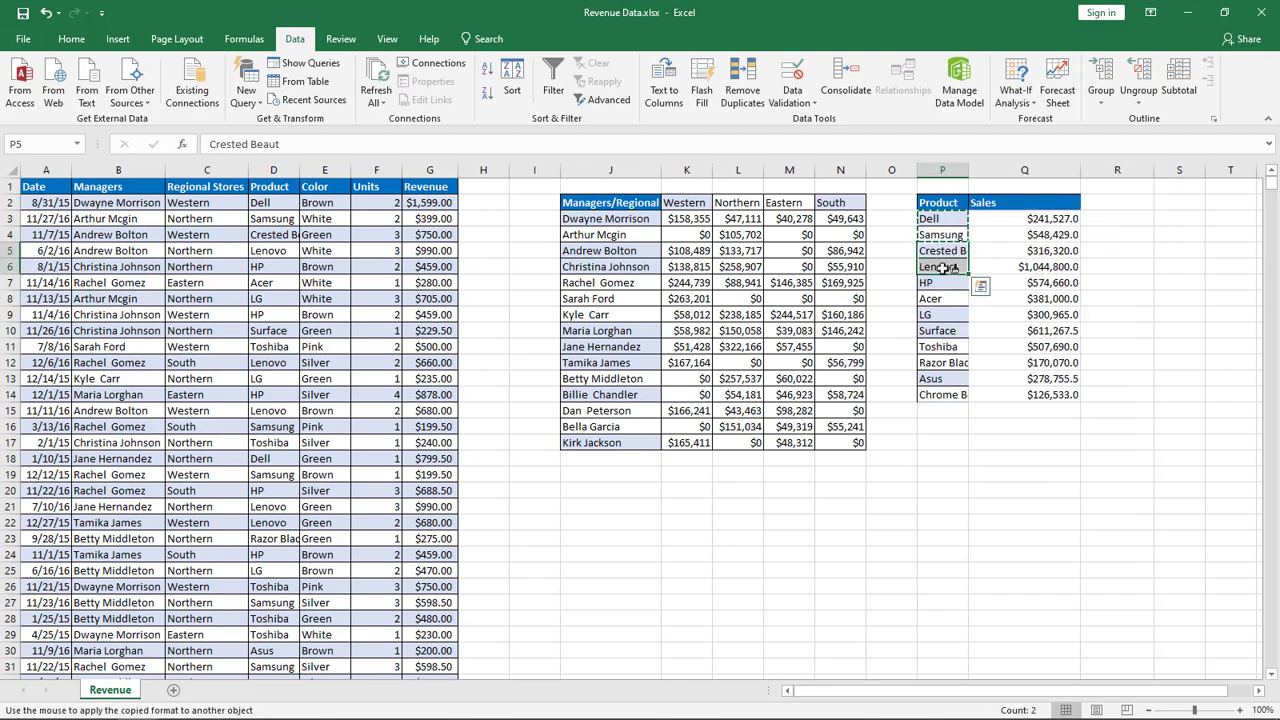
{"action": "left_click_drag", "start_coordinate": [944, 315], "coordinate": [945, 331]}
{"action": "left_click", "coordinate": [945, 347]}
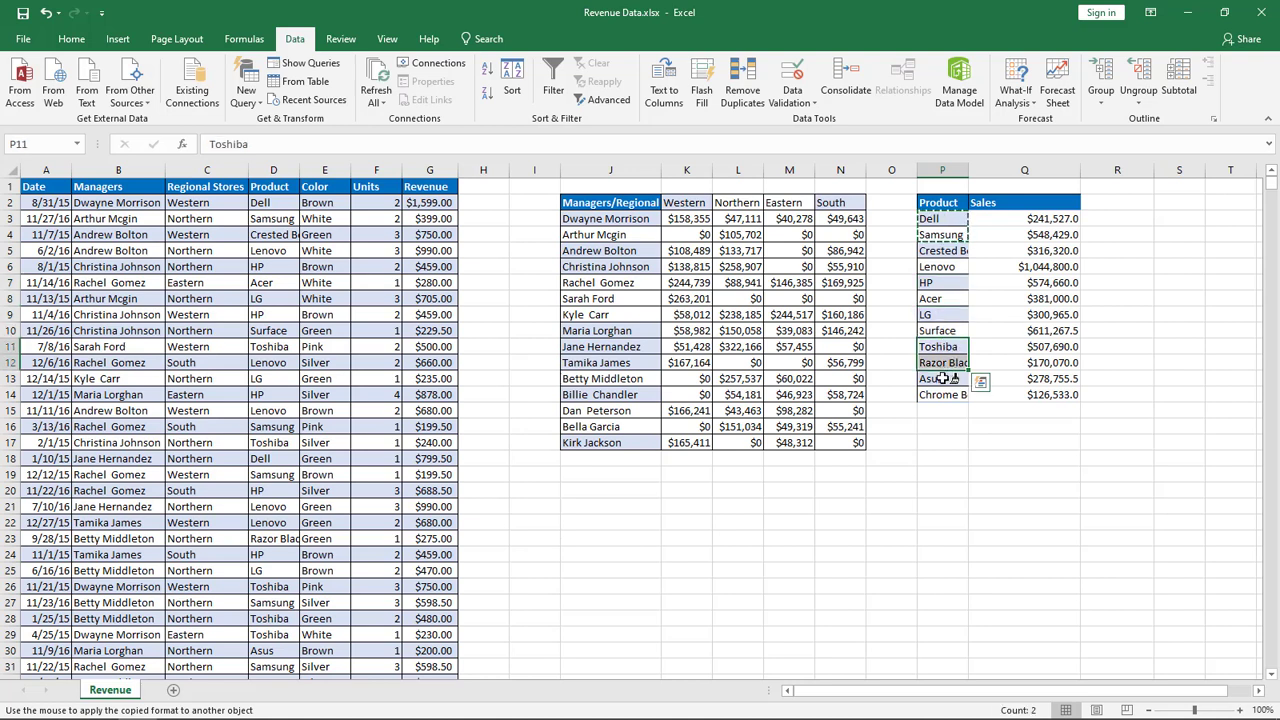
{"action": "left_click", "coordinate": [943, 379]}
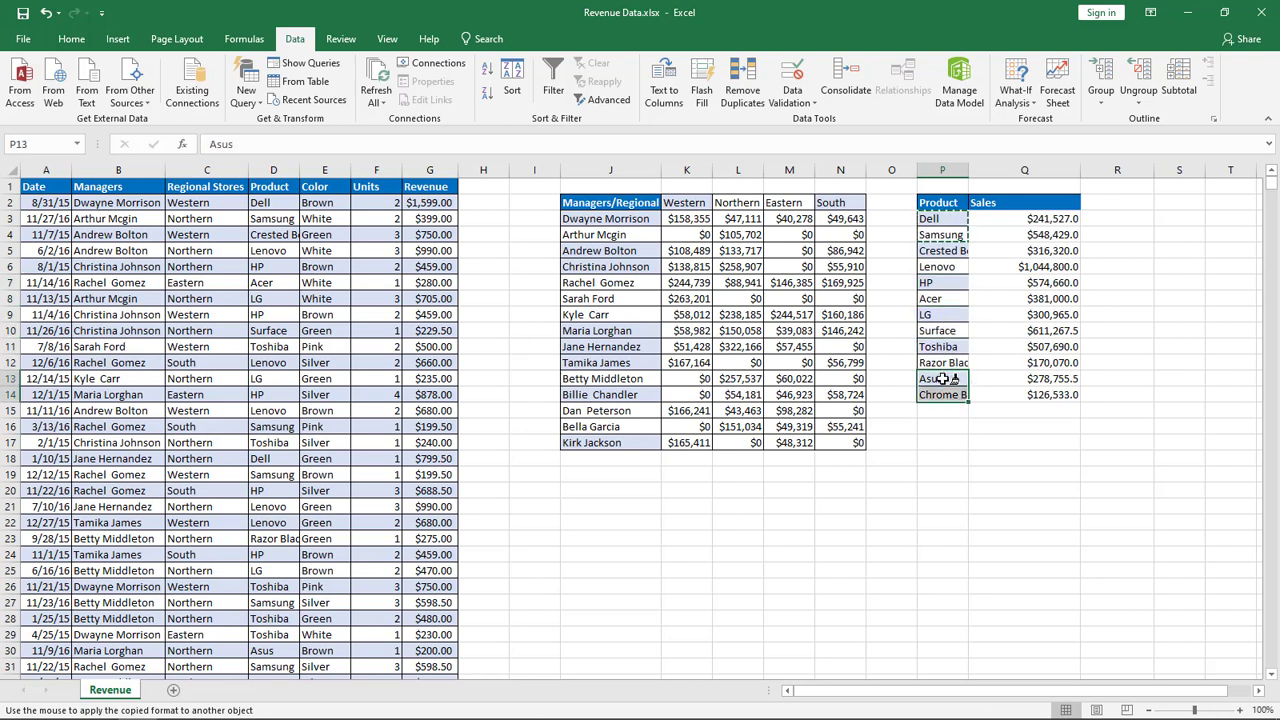
Step: Paint the same banded formatting over the Sales values Q3:Q14, two rows at a time
{"action": "left_click", "coordinate": [1013, 218]}
{"action": "left_click", "coordinate": [1015, 254]}
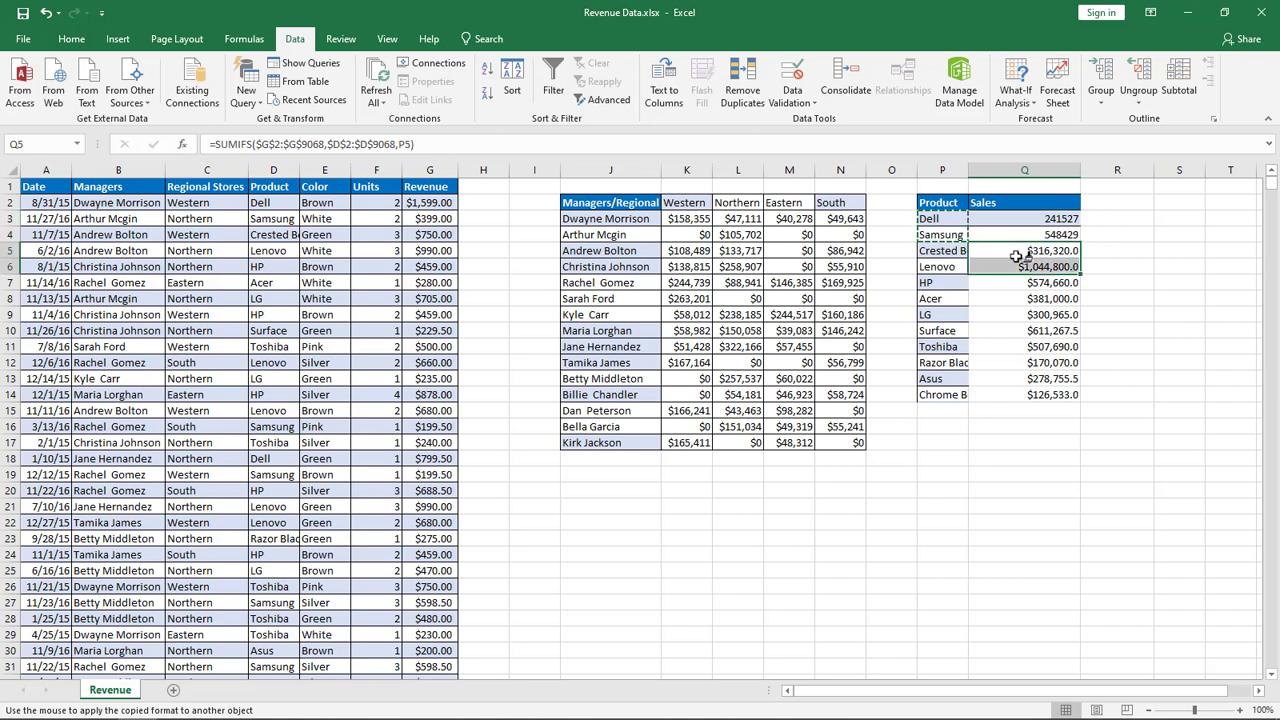
{"action": "left_click", "coordinate": [1030, 286]}
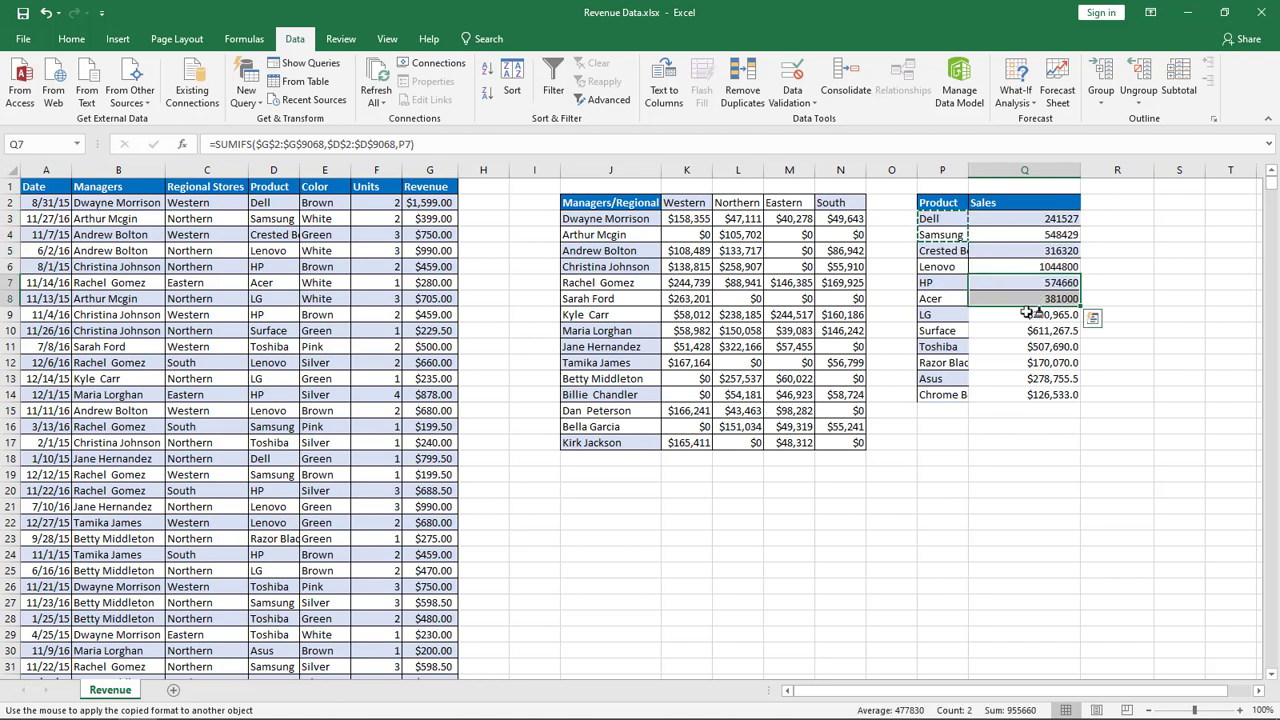
{"action": "left_click", "coordinate": [1028, 316]}
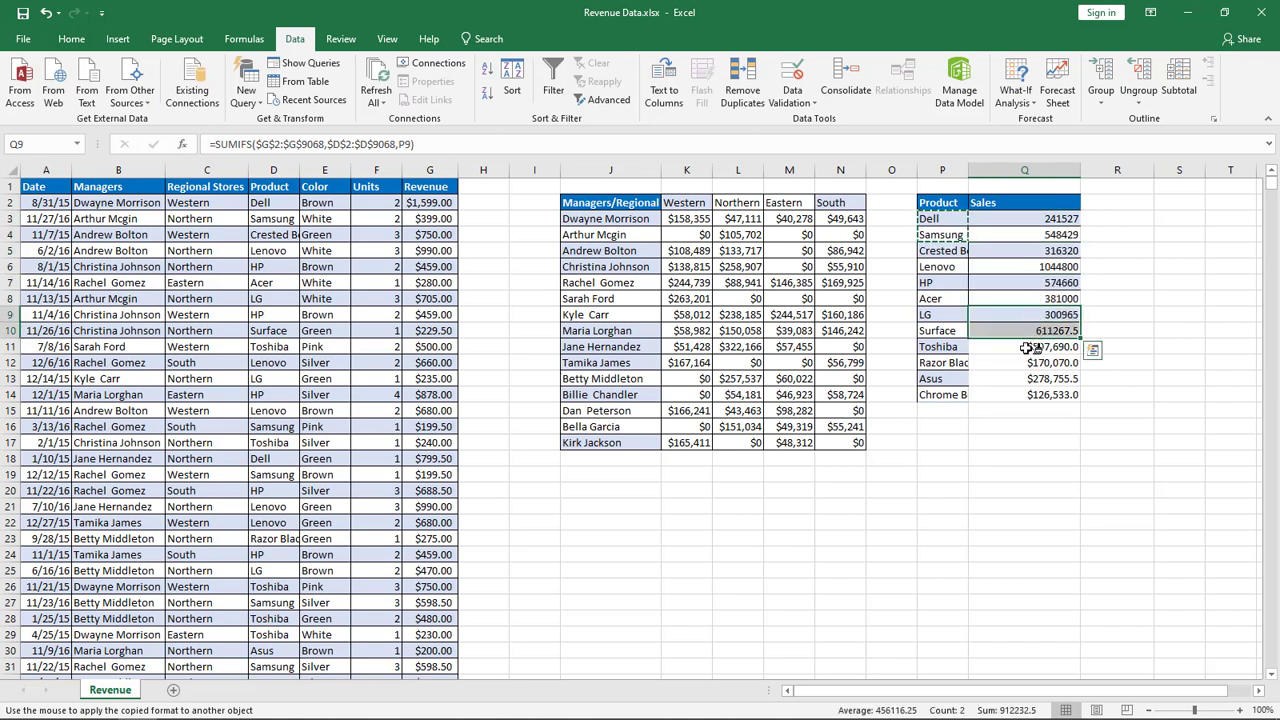
{"action": "left_click", "coordinate": [1030, 348]}
{"action": "left_click", "coordinate": [1029, 382]}
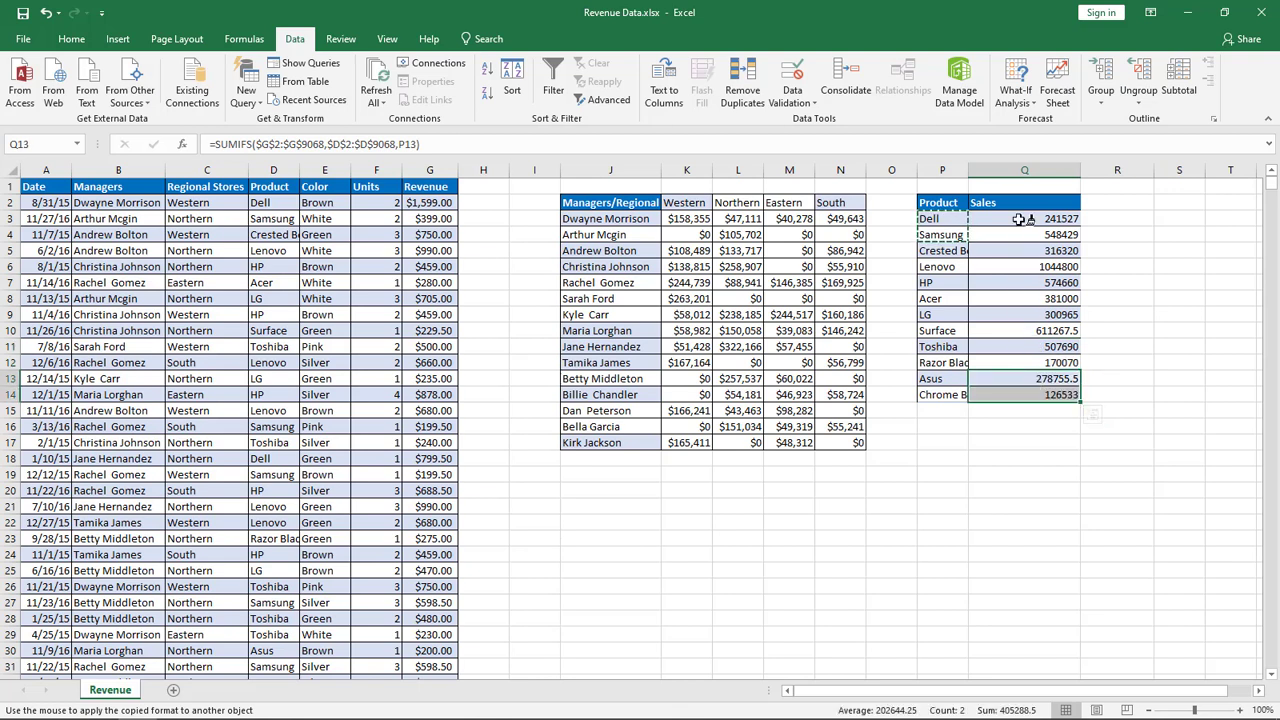
Step: Paint the banded formatting over the manager names from J3 to J17 and the regional values K3:N17, ending the format copying
{"action": "left_click", "coordinate": [597, 215]}
{"action": "left_click", "coordinate": [608, 250]}
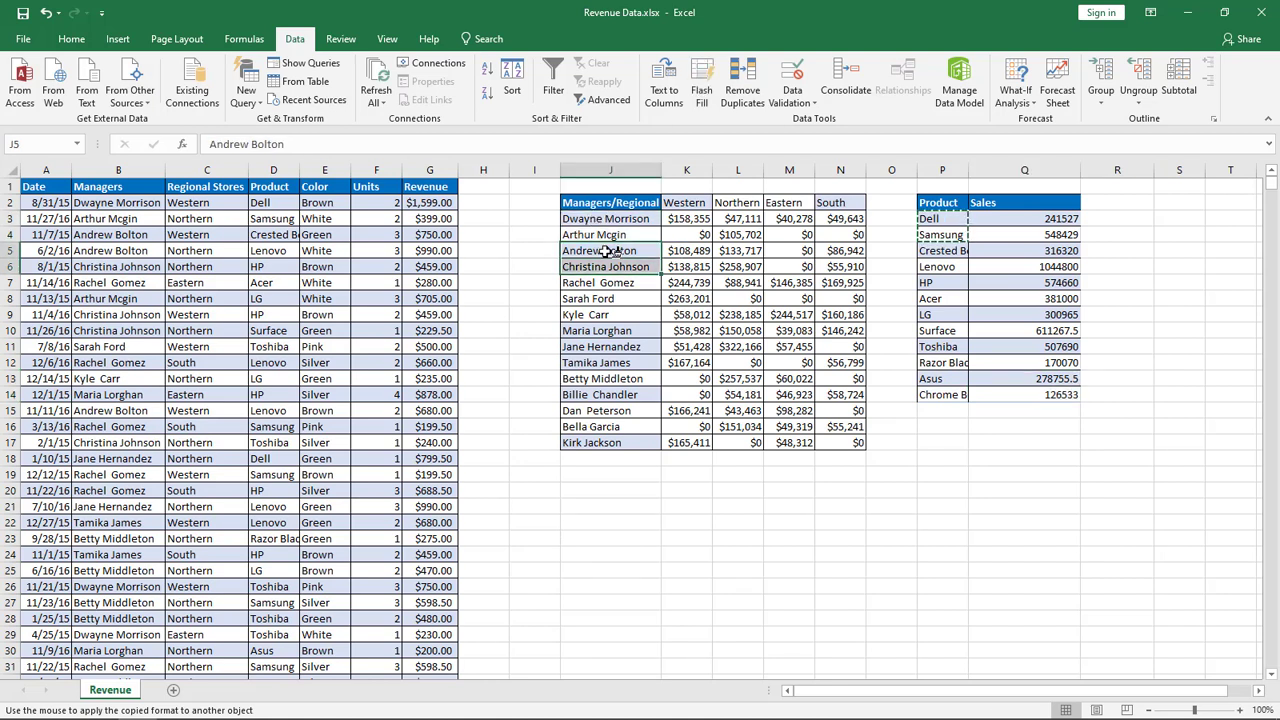
{"action": "left_click", "coordinate": [607, 282]}
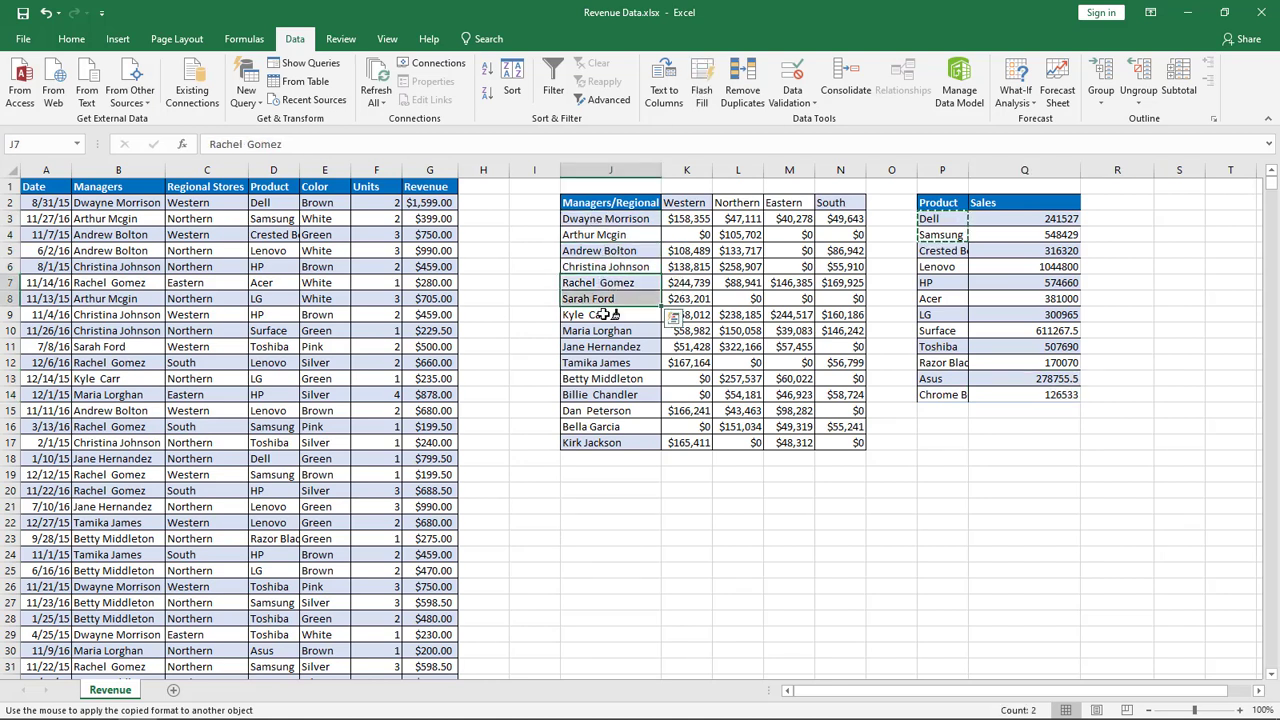
{"action": "left_click", "coordinate": [605, 314]}
{"action": "left_click", "coordinate": [610, 350]}
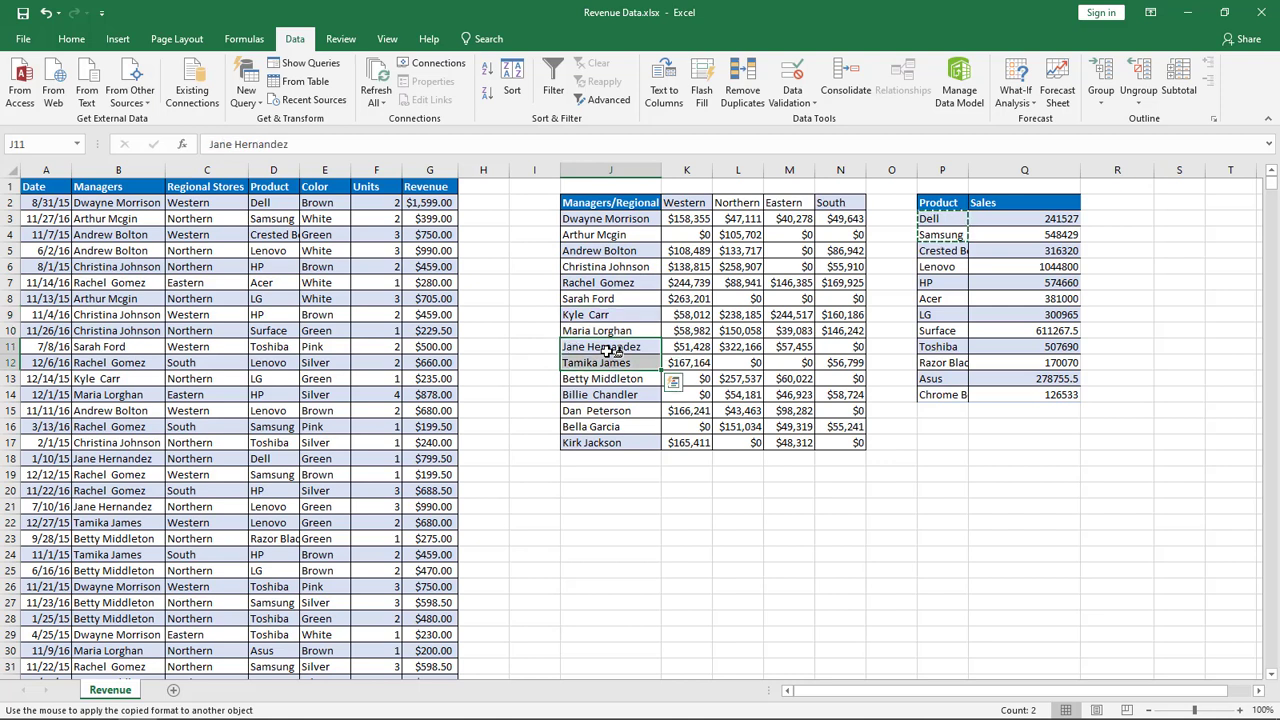
{"action": "left_click", "coordinate": [605, 380]}
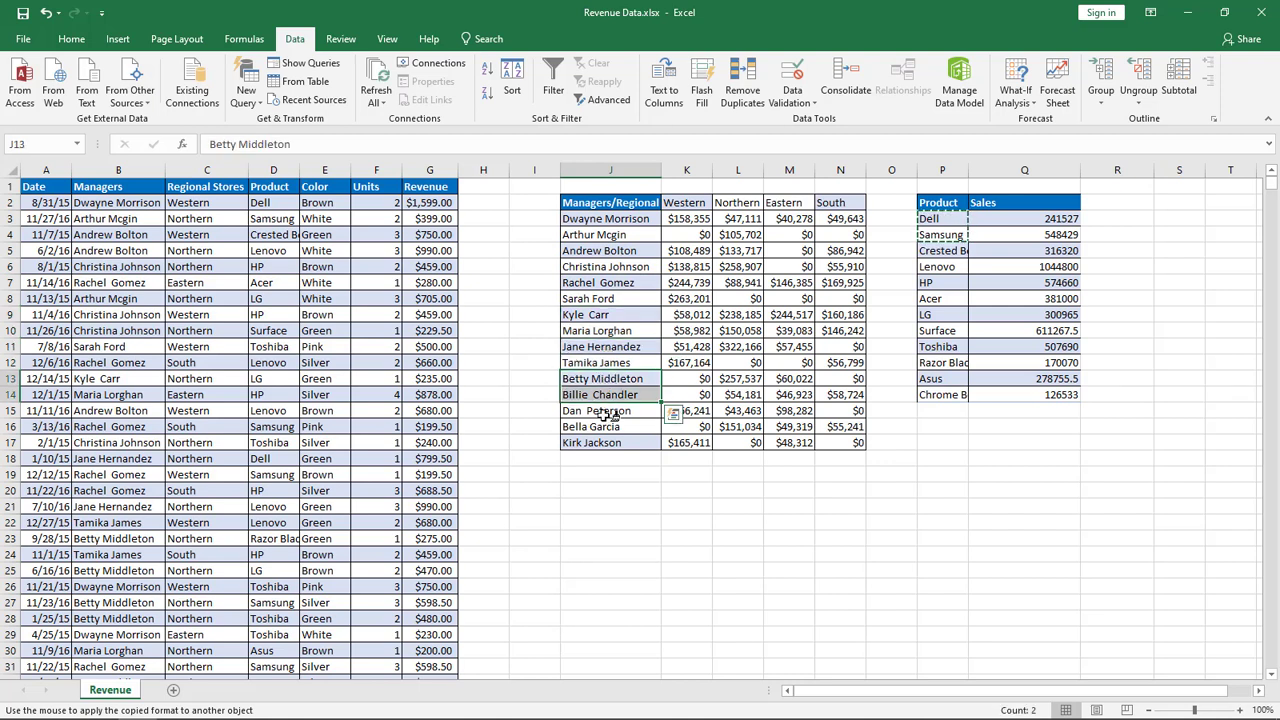
{"action": "left_click", "coordinate": [608, 412]}
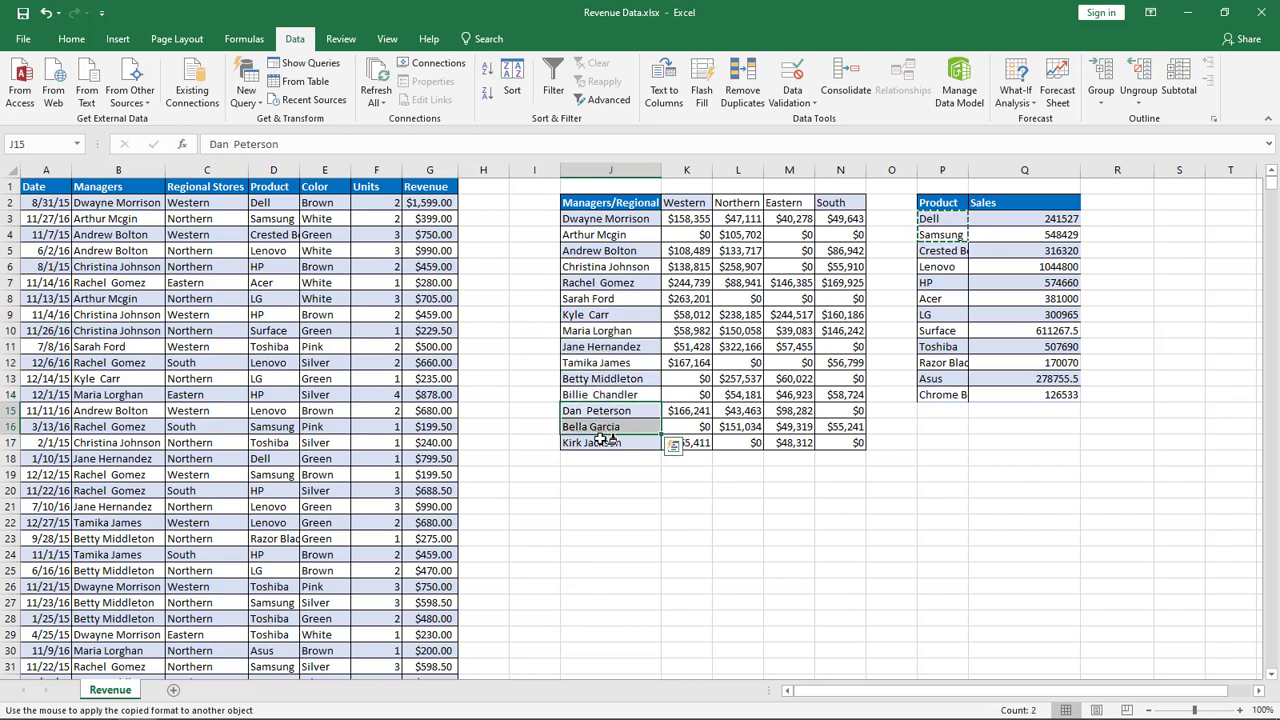
{"action": "left_click", "coordinate": [600, 442]}
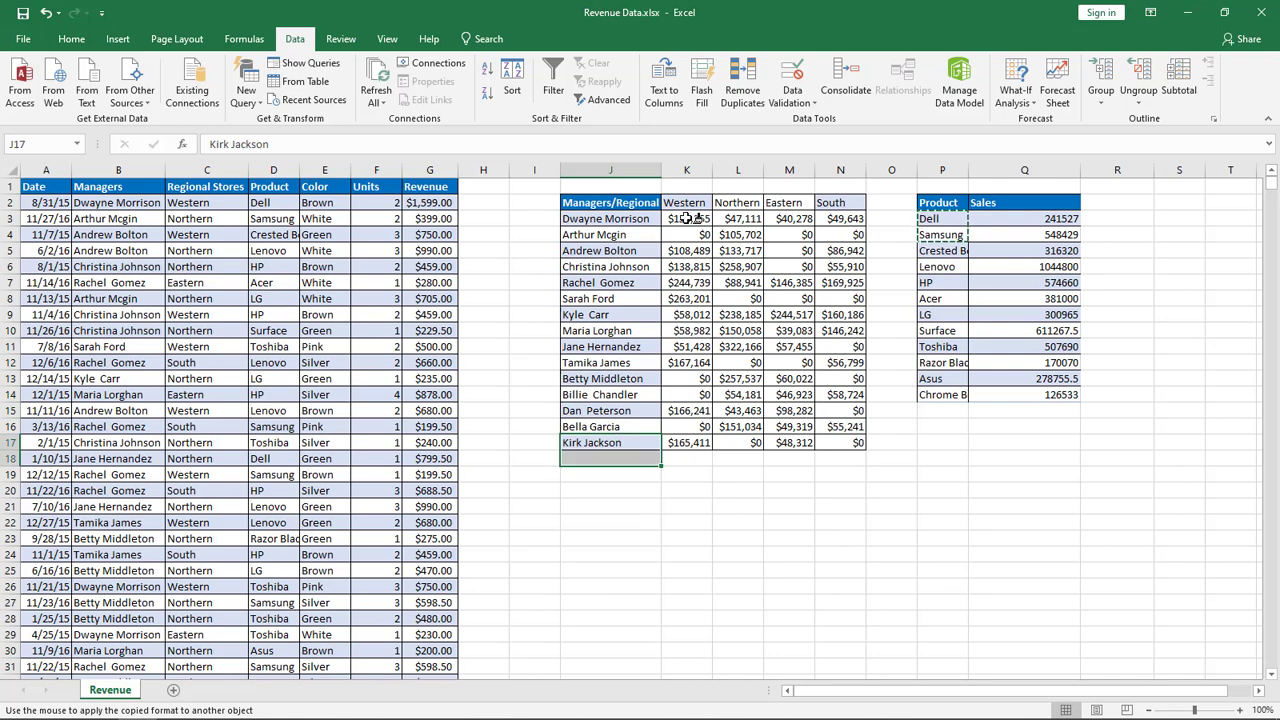
{"action": "mouse_move", "coordinate": [686, 218]}
{"action": "left_mouse_down"}
{"action": "mouse_move", "coordinate": [852, 236]}
{"action": "mouse_move", "coordinate": [848, 446]}
{"action": "left_mouse_up"}
{"action": "key", "text": "Escape"}
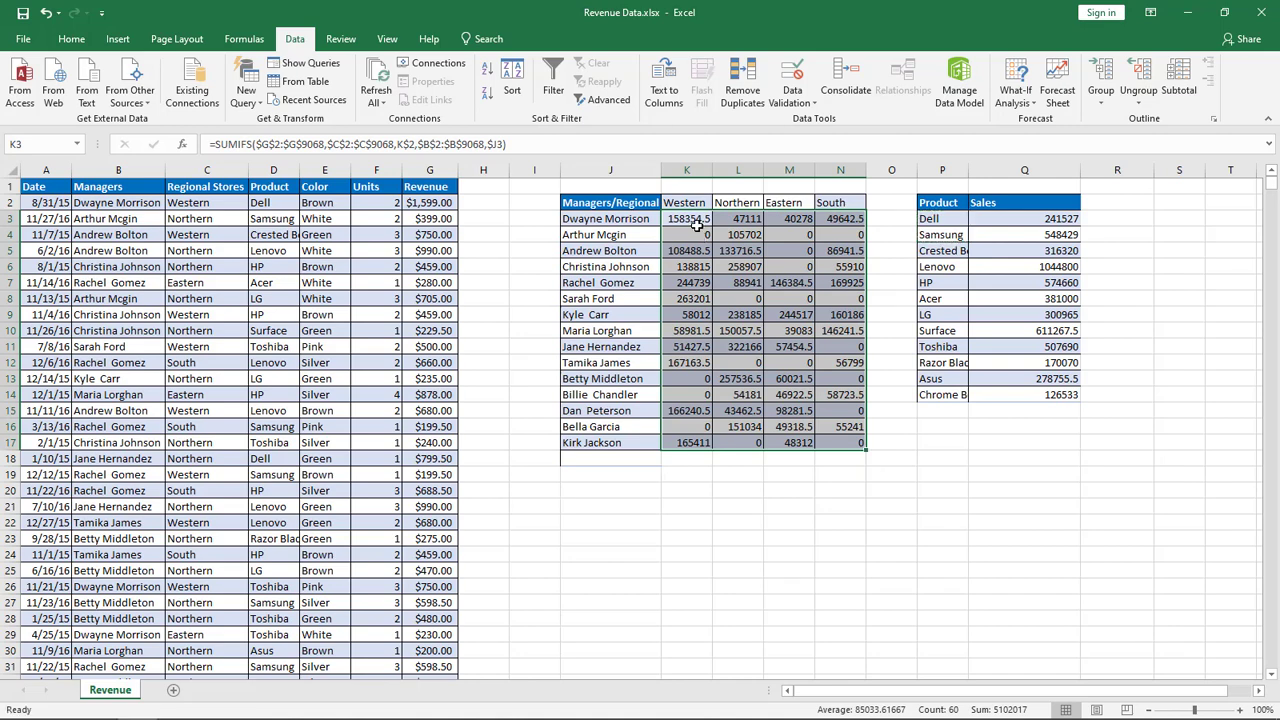
Step: Format the regional values K3:N17 as Currency with the $ symbol and 0 decimal places
{"action": "key", "text": "ctrl+1"}
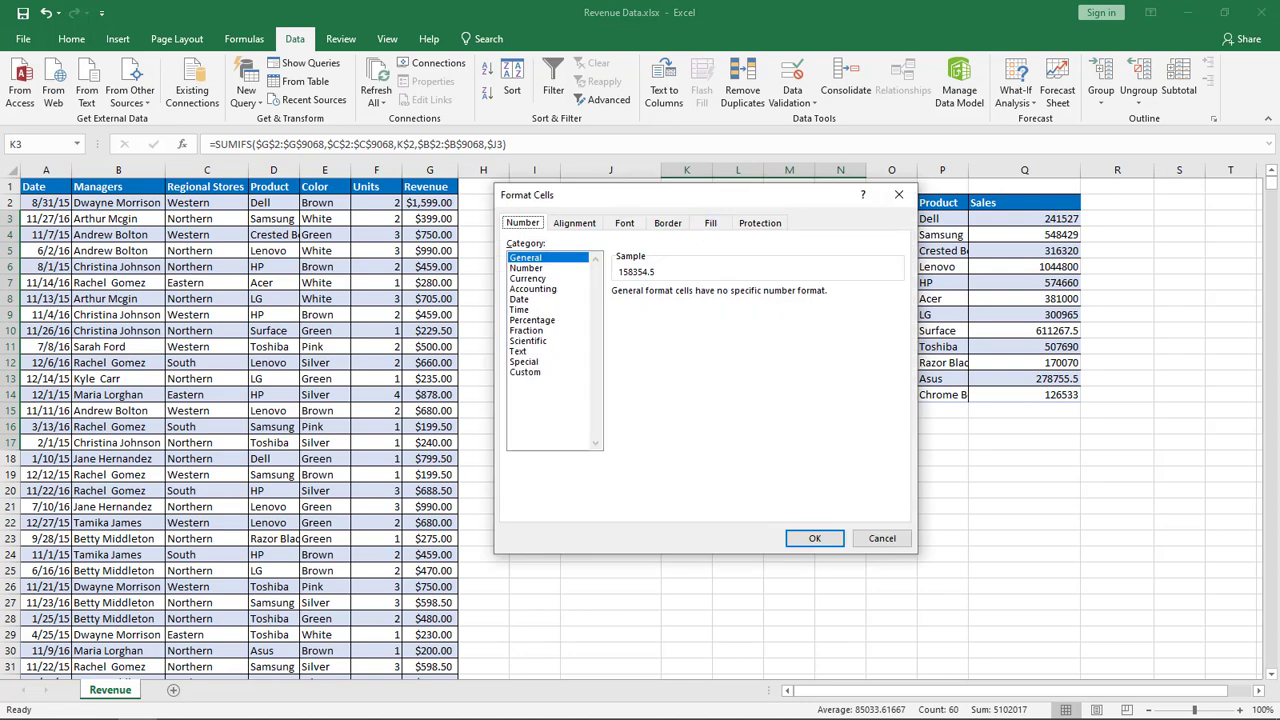
{"action": "left_click", "coordinate": [526, 279]}
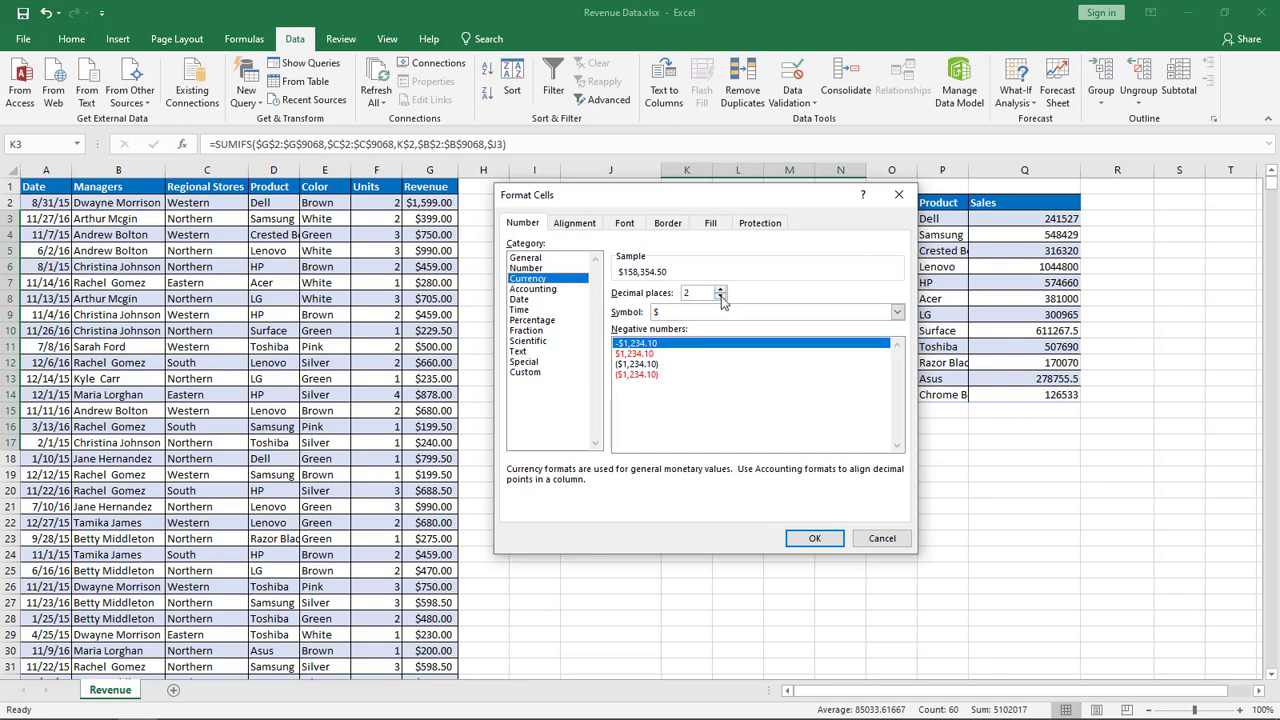
{"action": "double_click", "coordinate": [720, 297]}
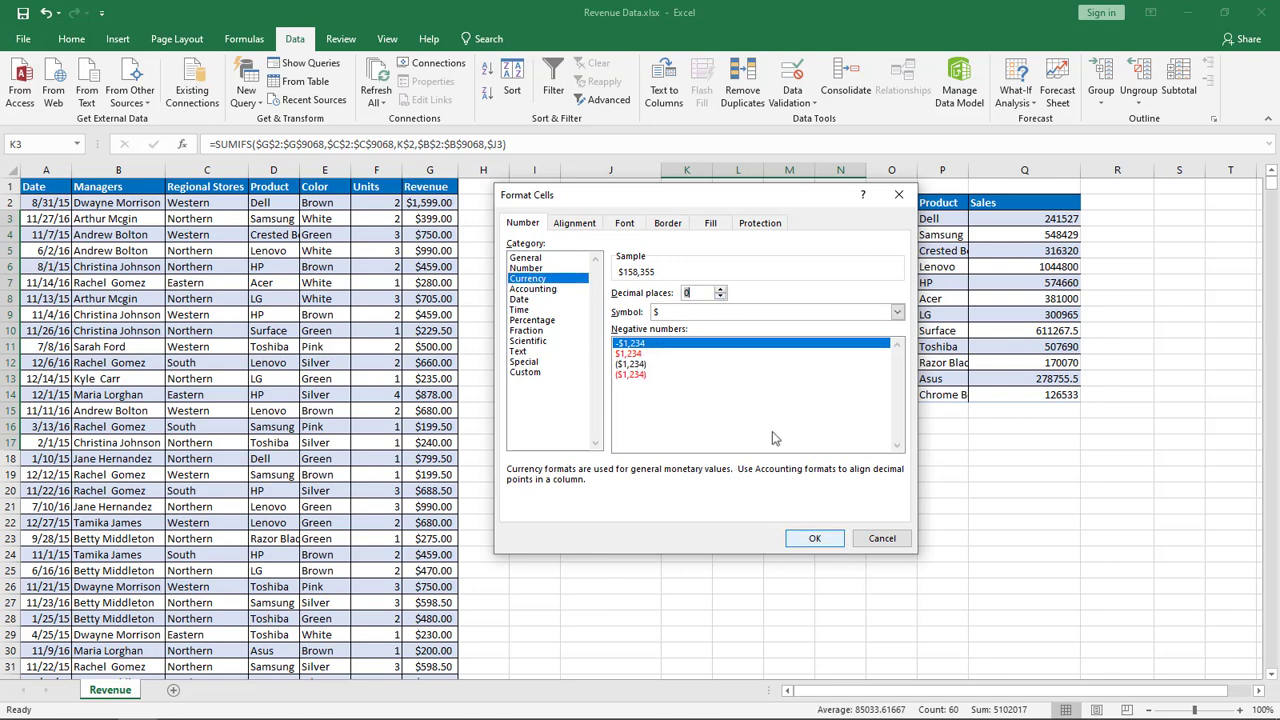
{"action": "left_click", "coordinate": [813, 539]}
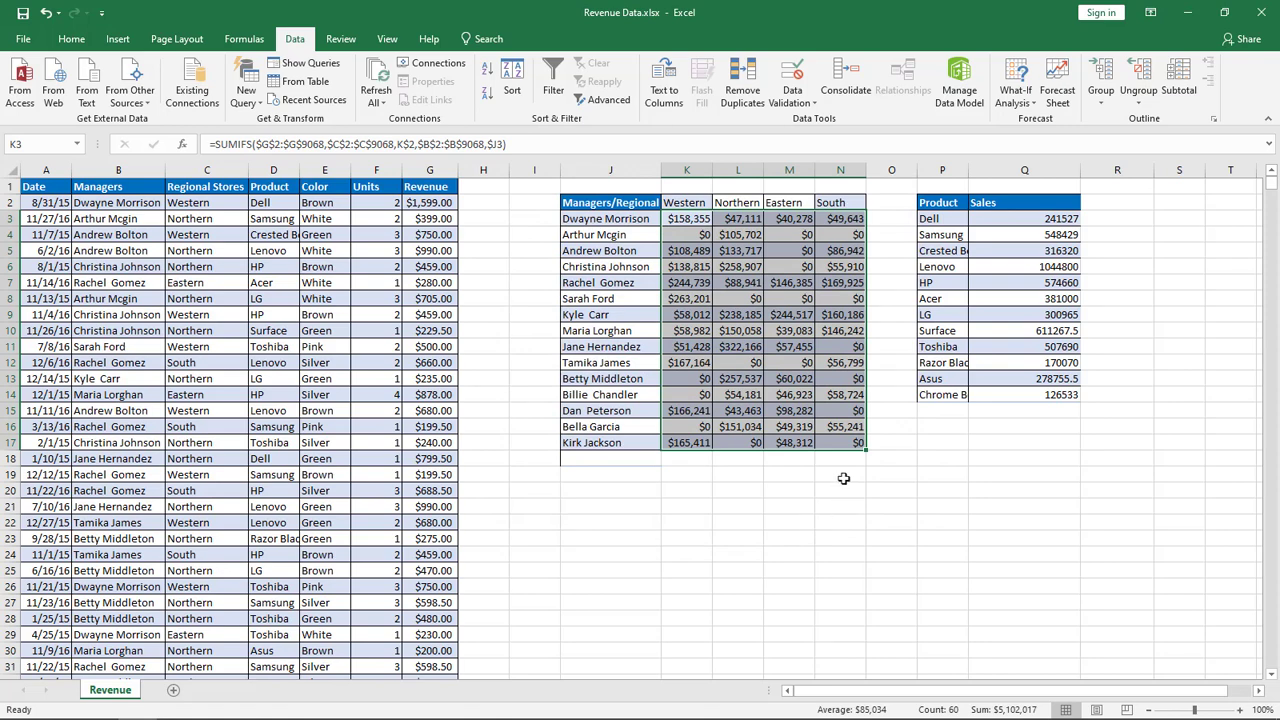
Step: Format the Sales values Q3:Q14 as Currency with the $ symbol and 1 decimal place
{"action": "left_click_drag", "start_coordinate": [991, 218], "coordinate": [1042, 394]}
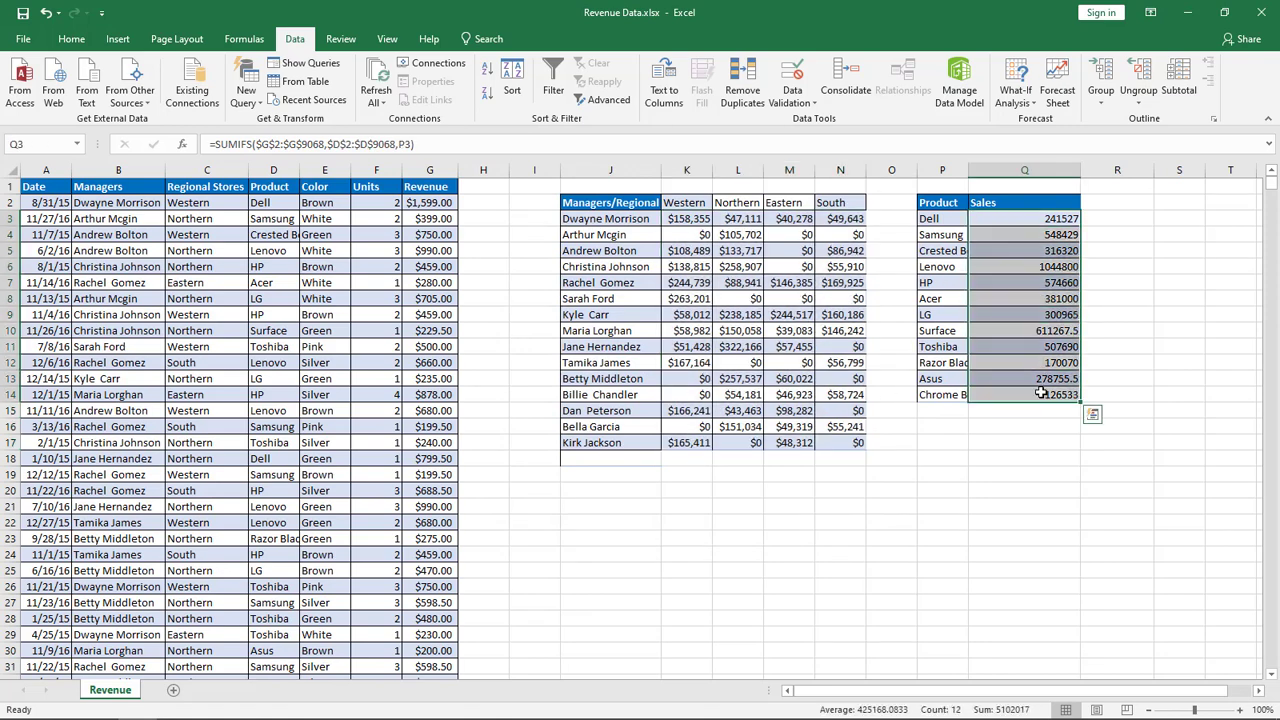
{"action": "key", "text": "ctrl+1"}
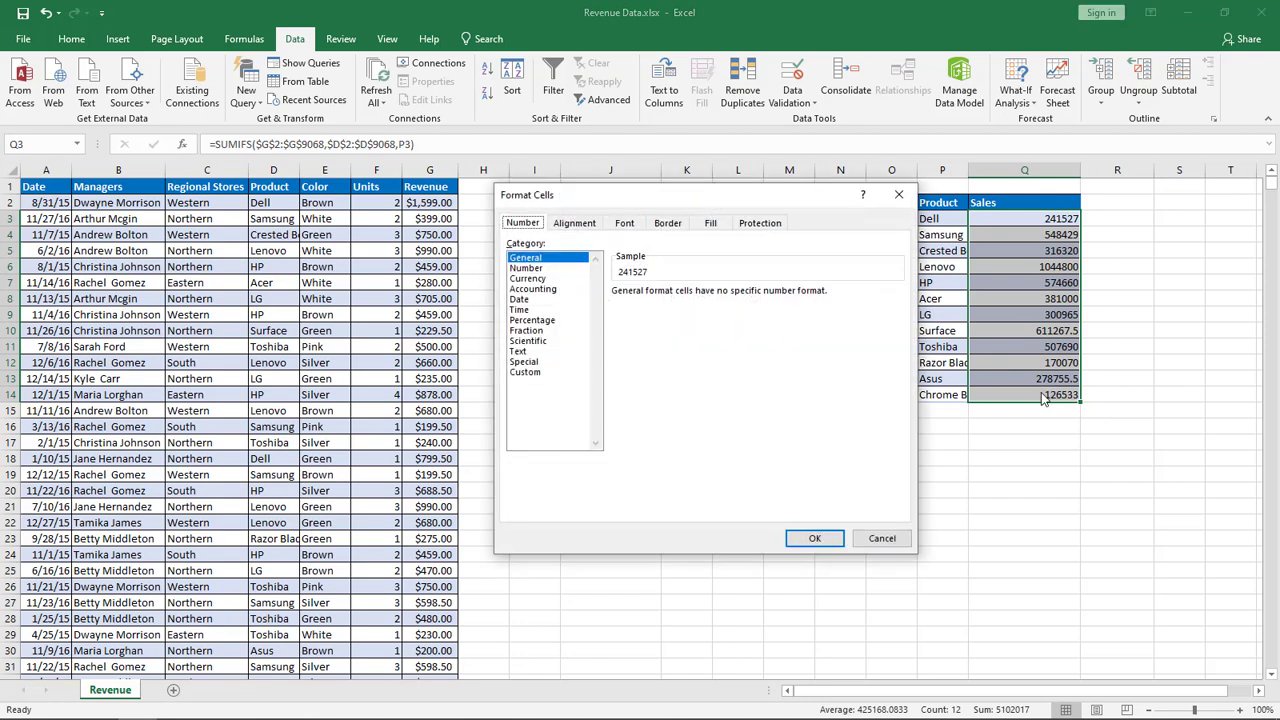
{"action": "left_click", "coordinate": [527, 279]}
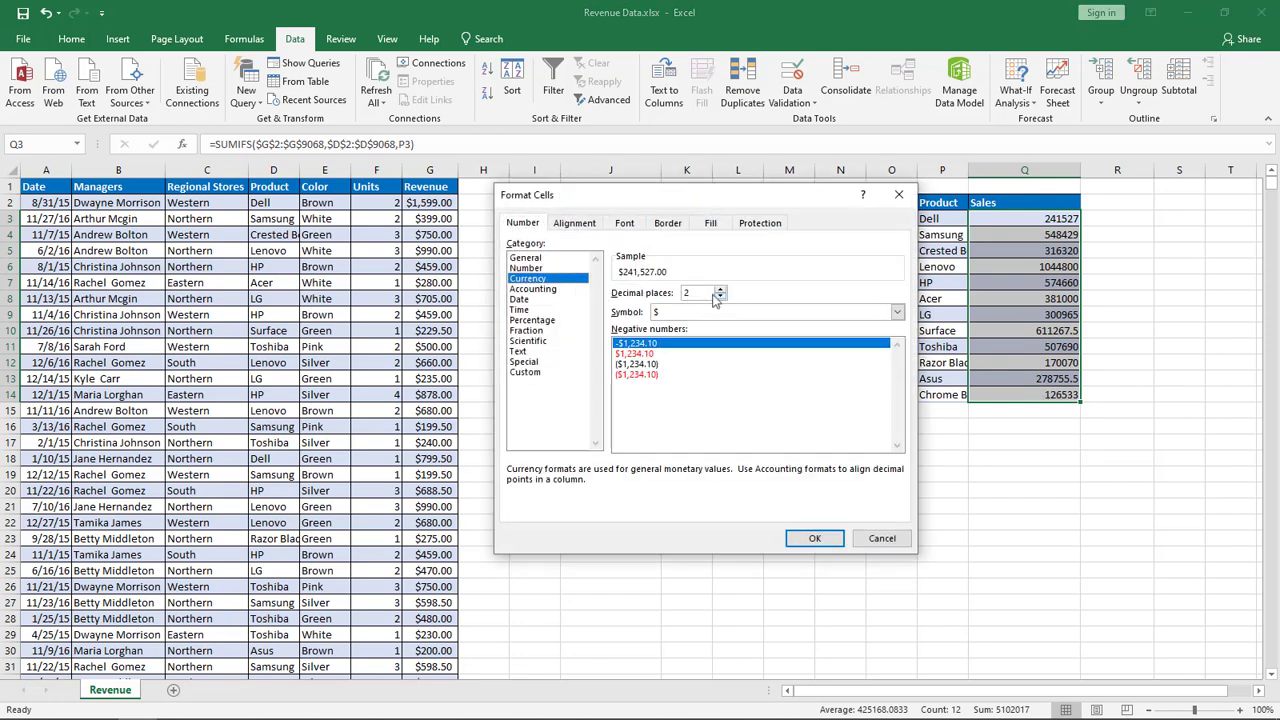
{"action": "left_click", "coordinate": [720, 297]}
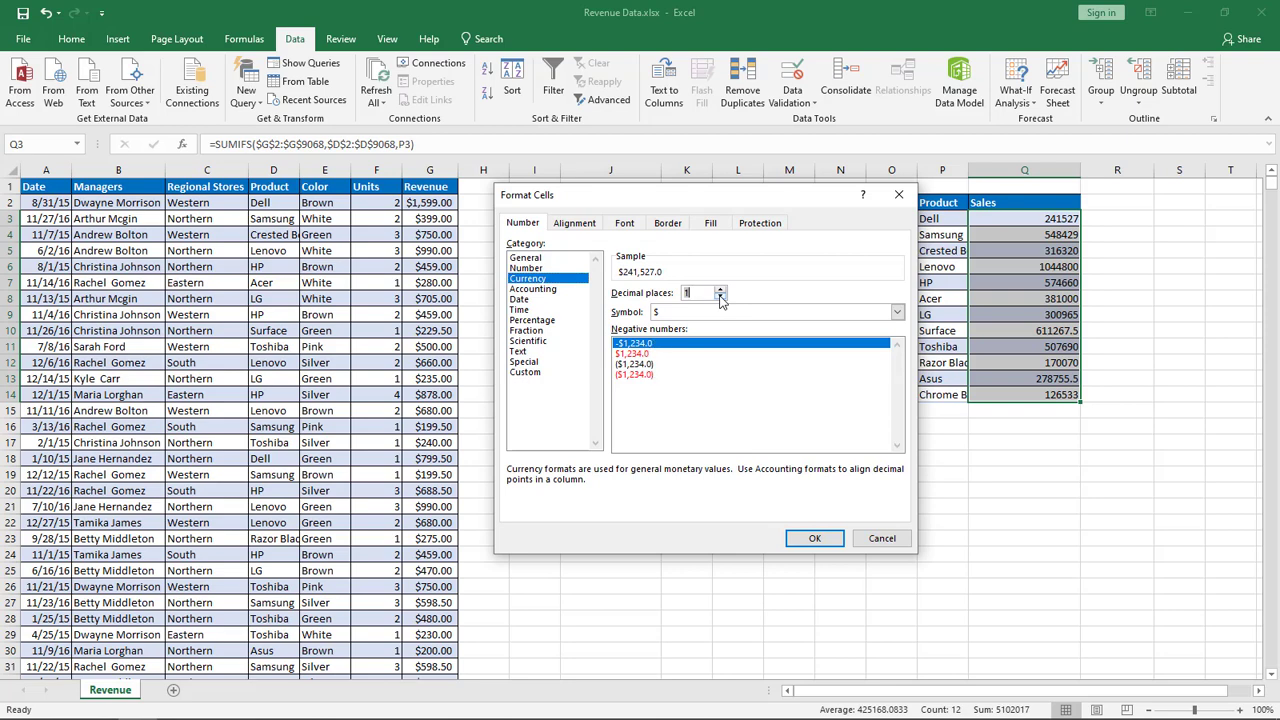
{"action": "left_click", "coordinate": [815, 538]}
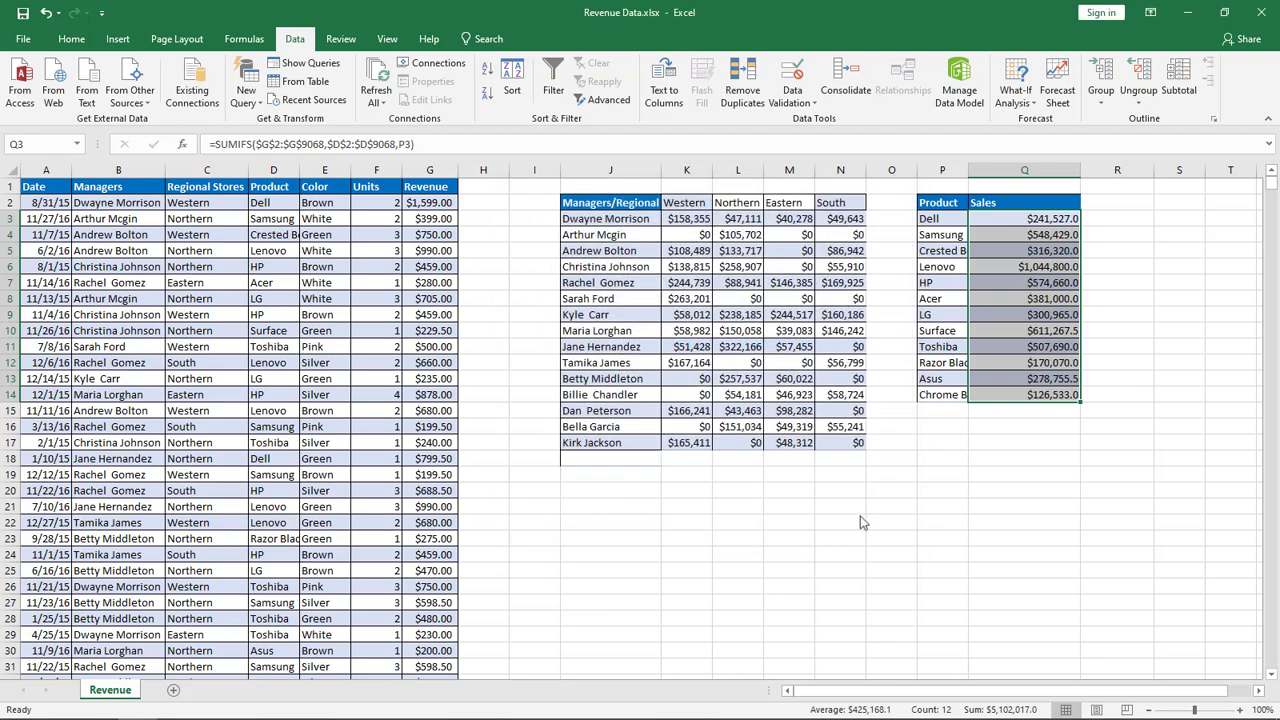
Step: Apply borders to all cells of the product summary table P2:Q14
{"action": "left_click", "coordinate": [1013, 443]}
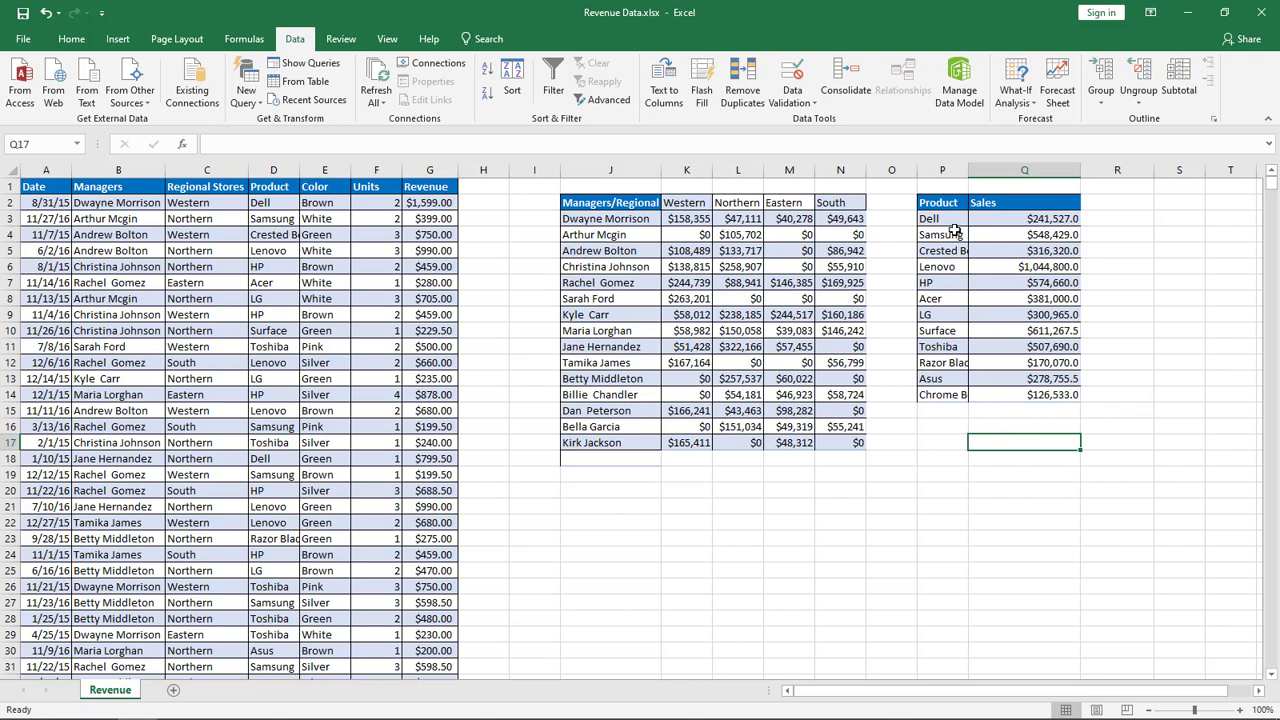
{"action": "left_click_drag", "start_coordinate": [940, 203], "coordinate": [1038, 395]}
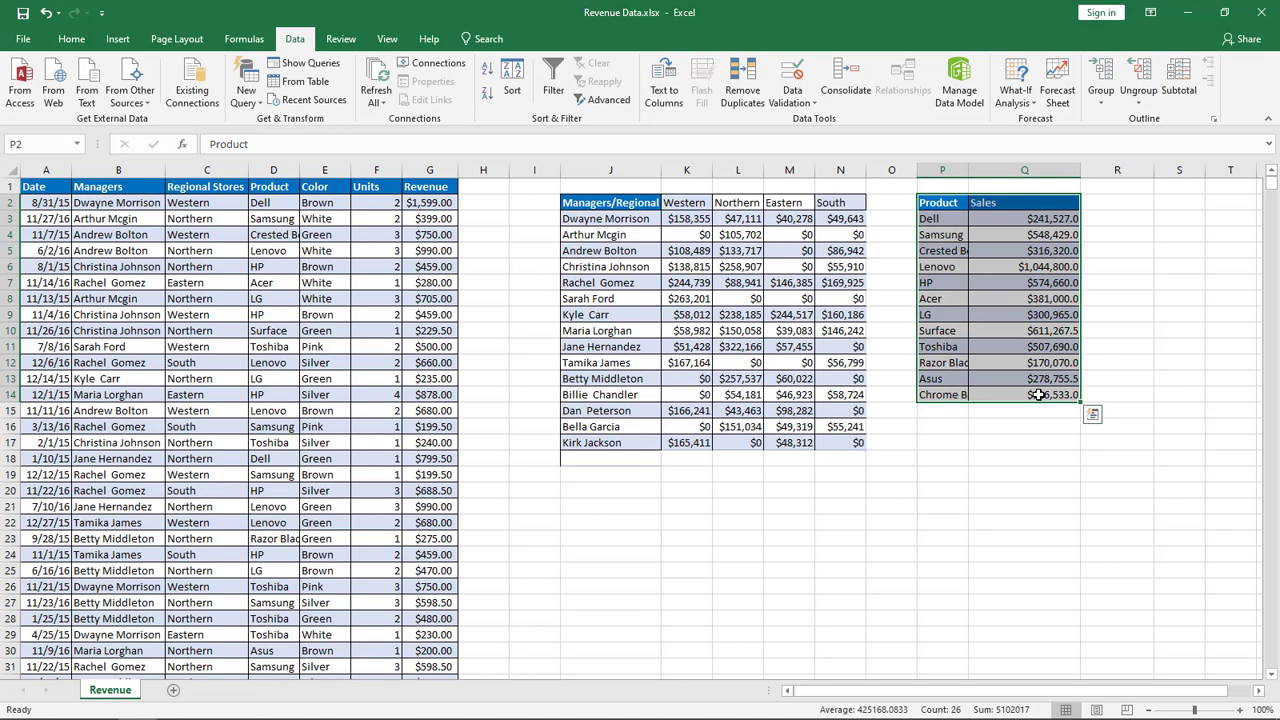
{"action": "key", "text": "alt"}
{"action": "key", "text": "h"}
{"action": "key", "text": "Escape"}
{"action": "key", "text": "Escape"}
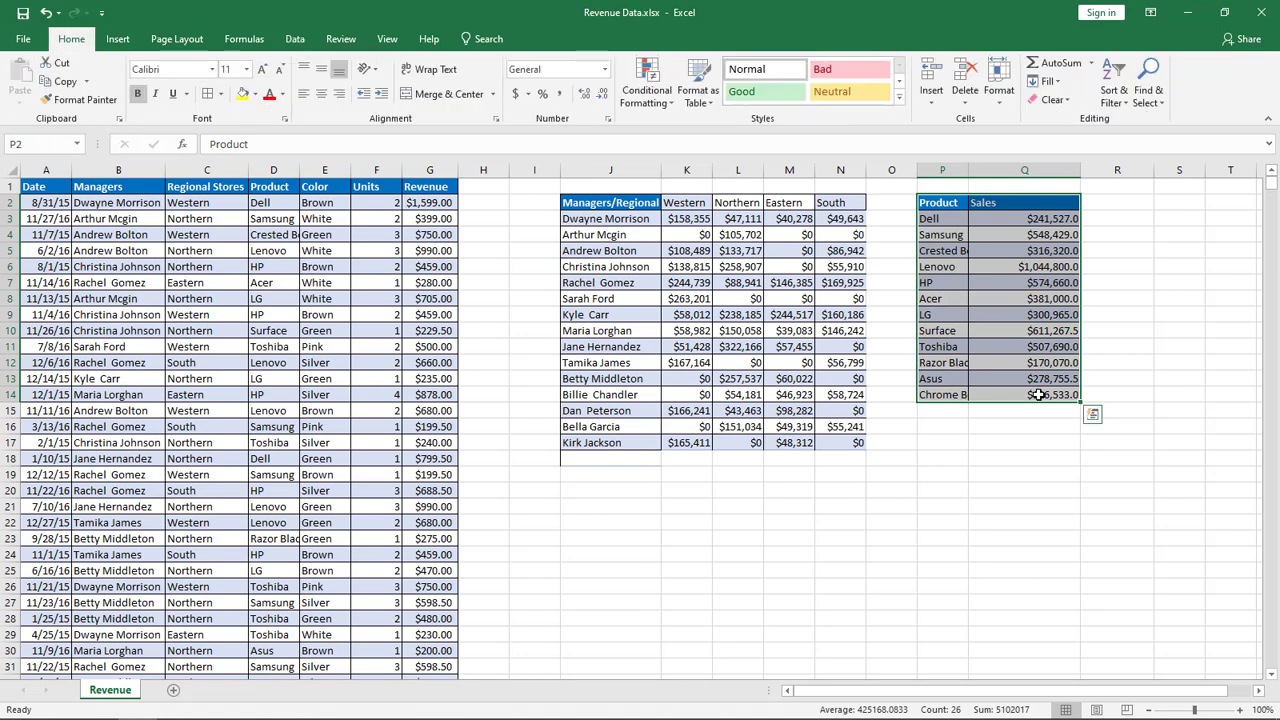
{"action": "left_click", "coordinate": [1020, 445]}
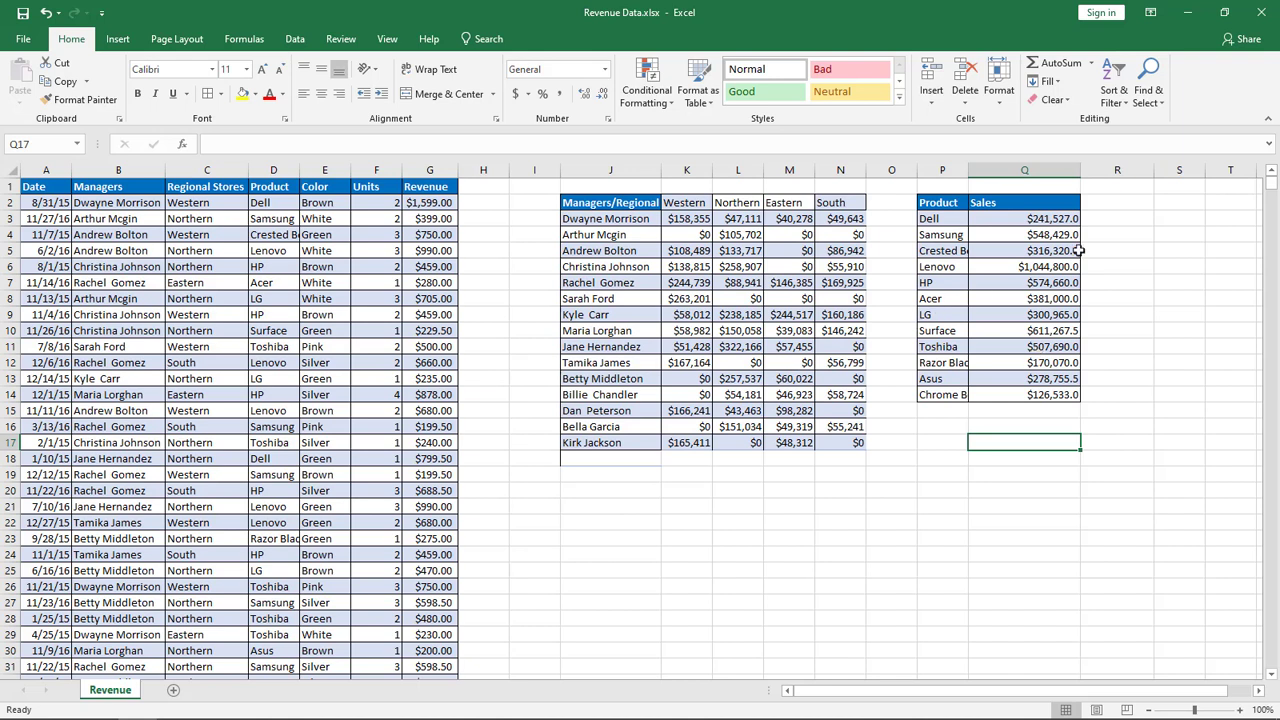
Step: Select the Managers column B1:B9068 including its header and open the Advanced Filter for it
{"action": "left_click", "coordinate": [1179, 205]}
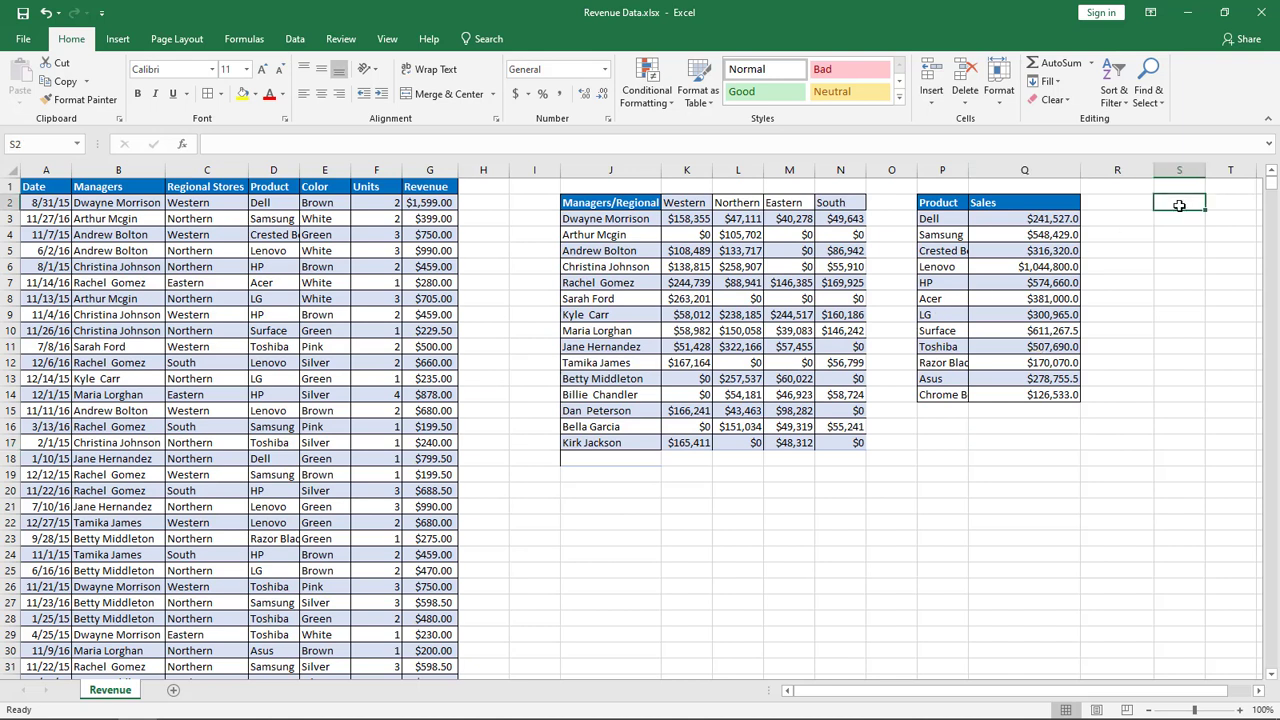
{"action": "left_click", "coordinate": [118, 201]}
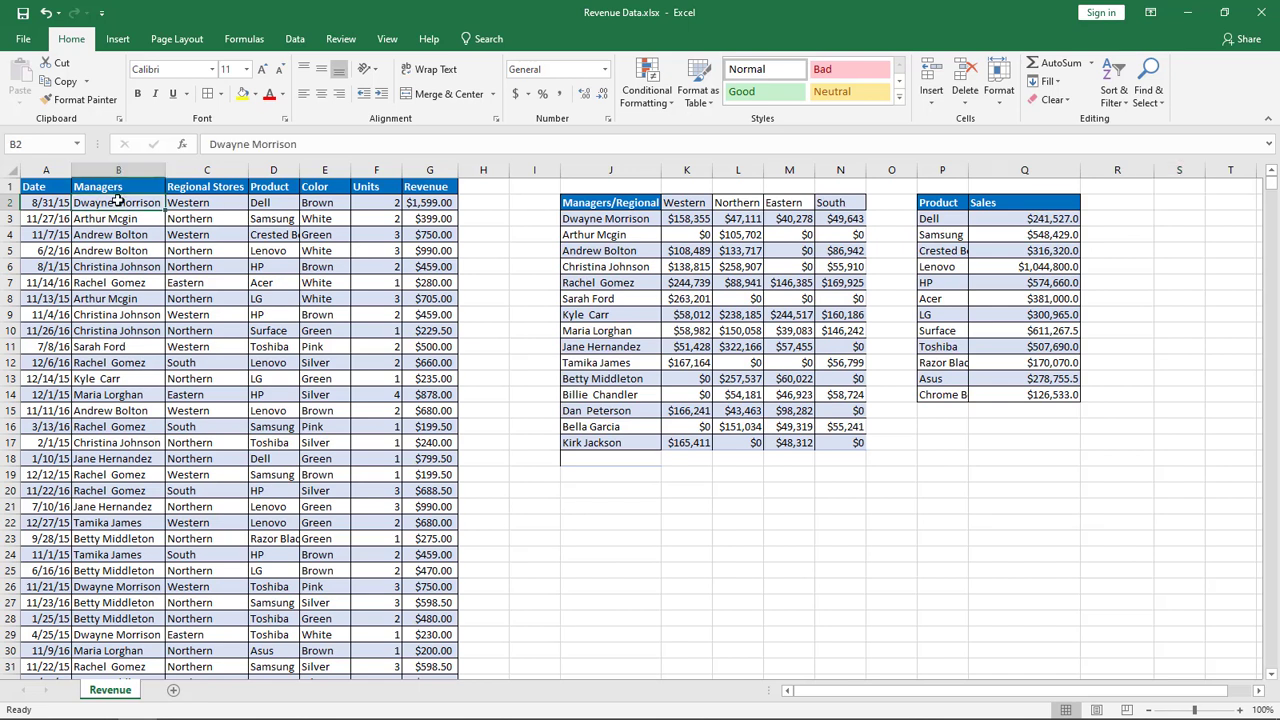
{"action": "left_click", "coordinate": [118, 187]}
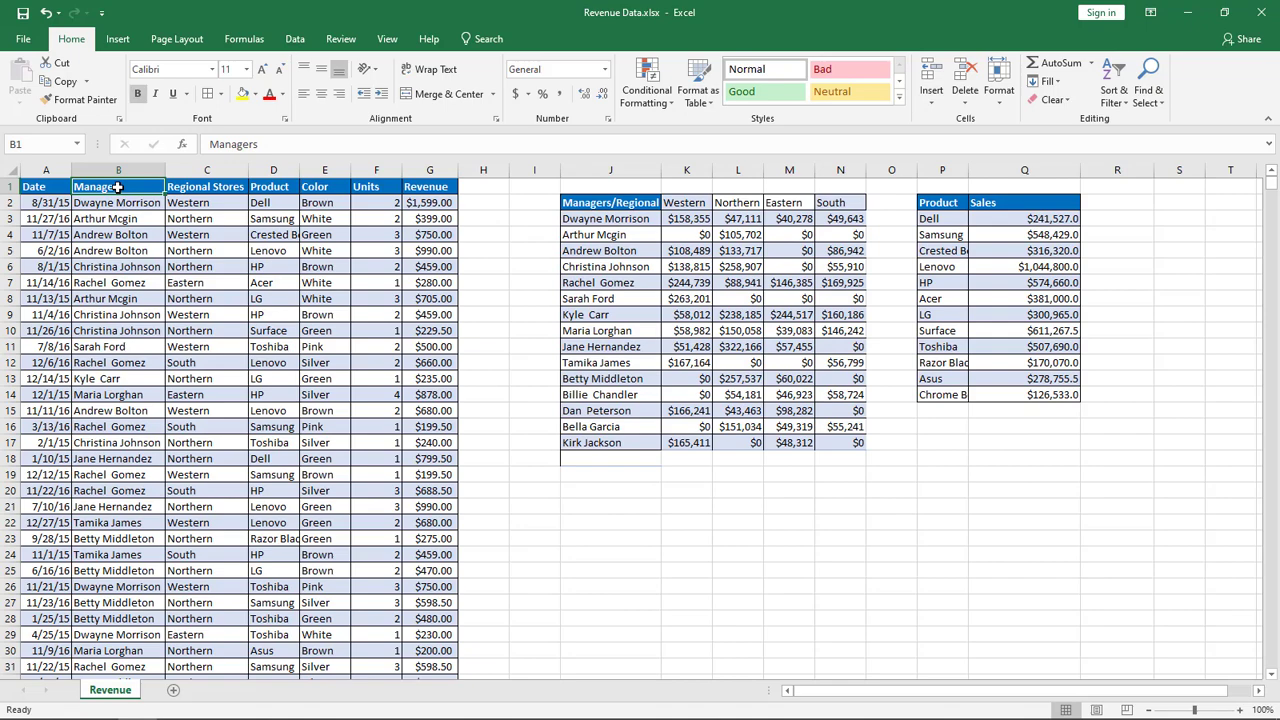
{"action": "key", "text": "ctrl+shift+Down"}
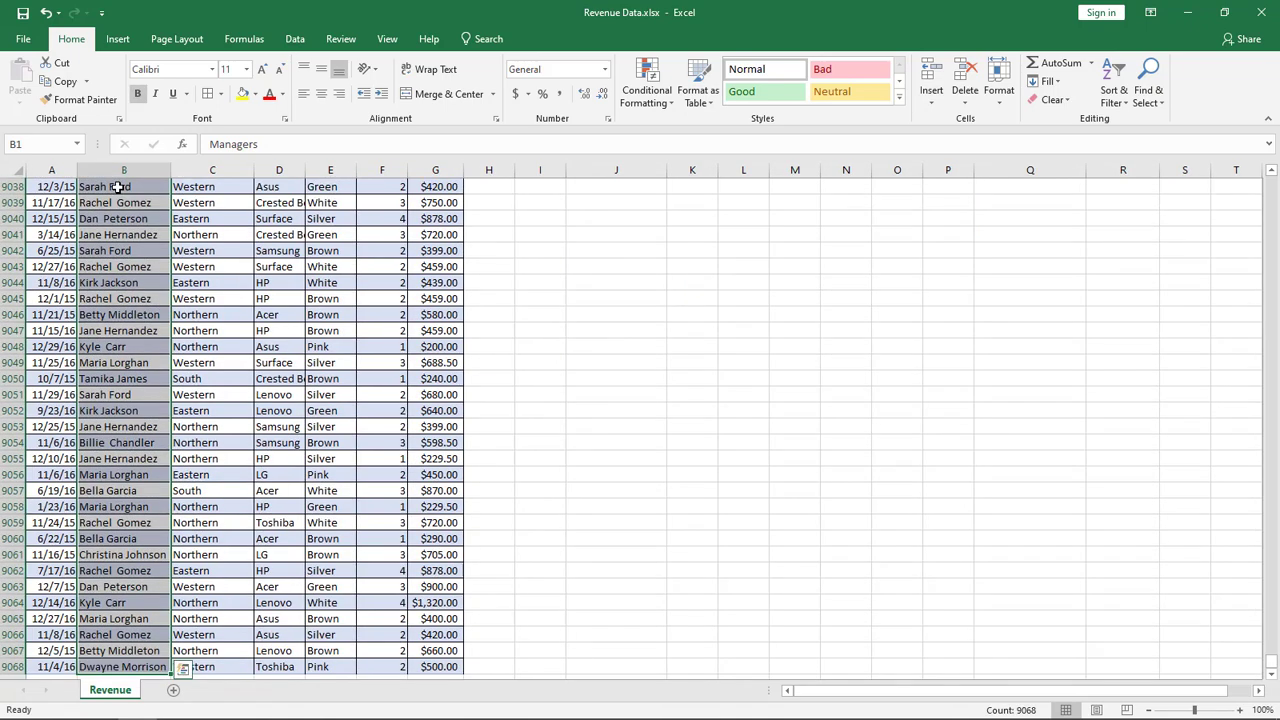
{"action": "key", "text": "alt"}
{"action": "key", "text": "a"}
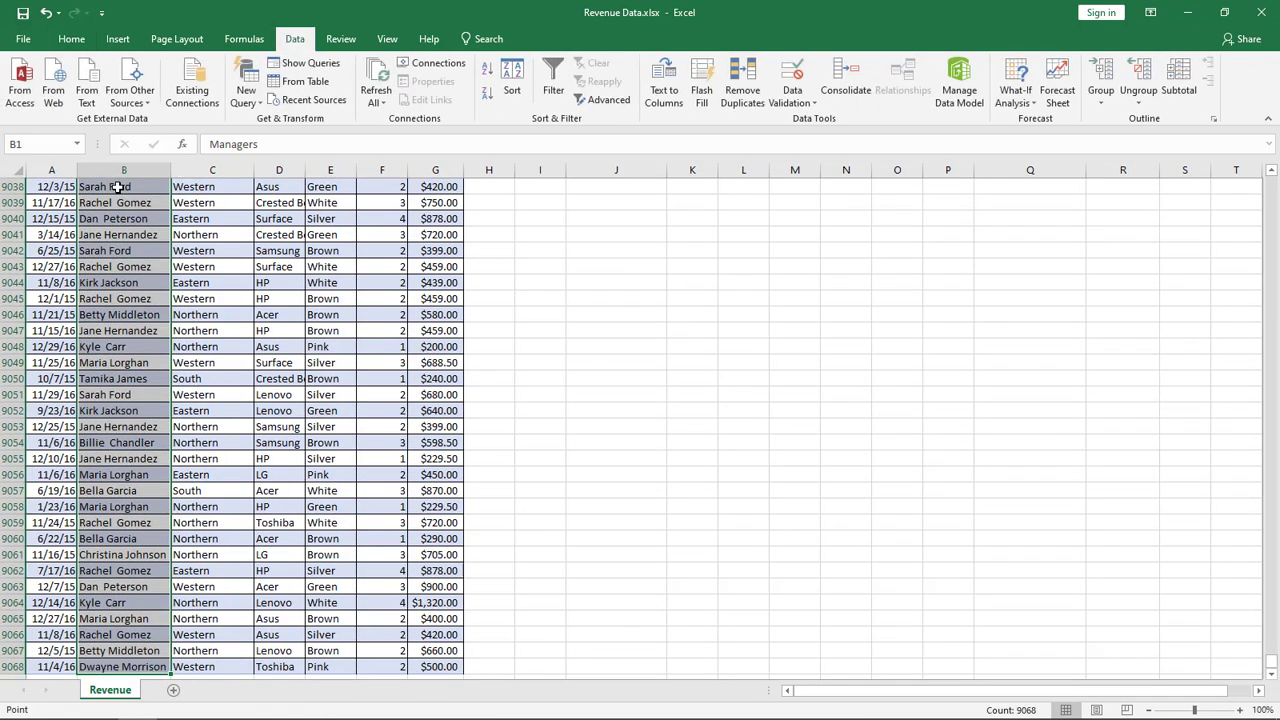
{"action": "key", "text": "q"}
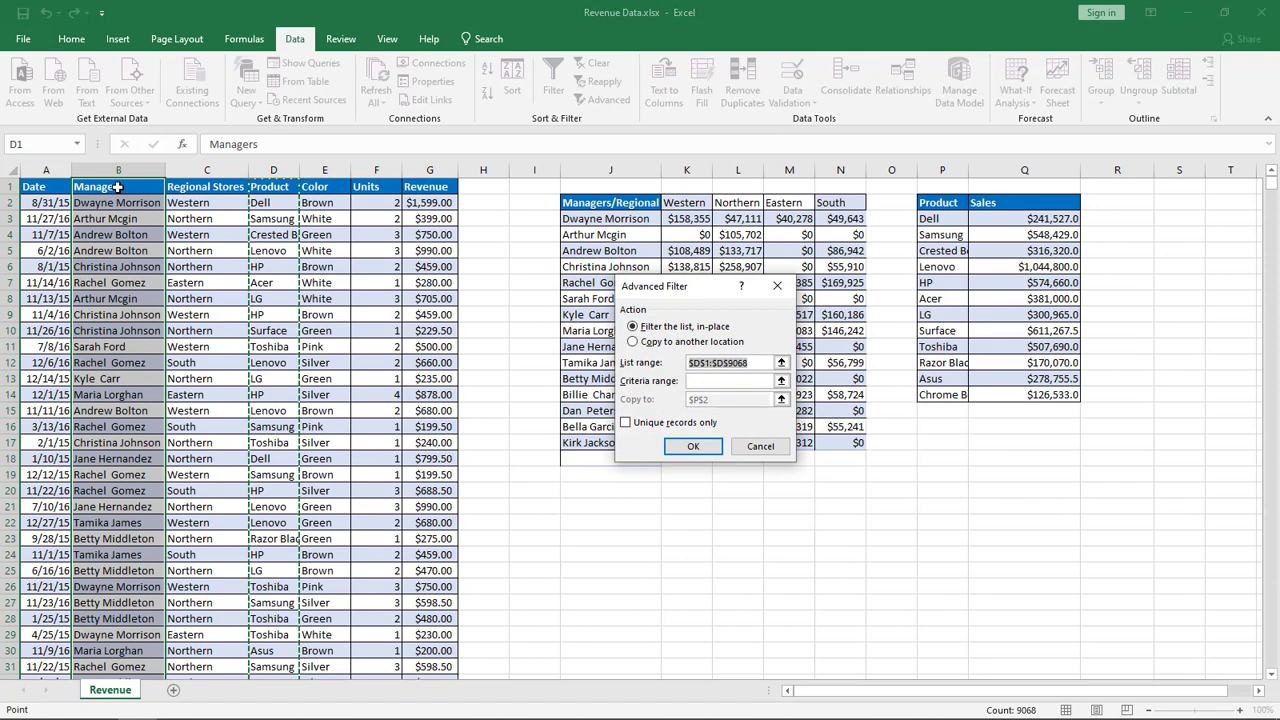
Step: Set the Advanced Filter to copy to another location, with the list range $B$1:$B$9068
{"action": "left_click", "coordinate": [634, 342]}
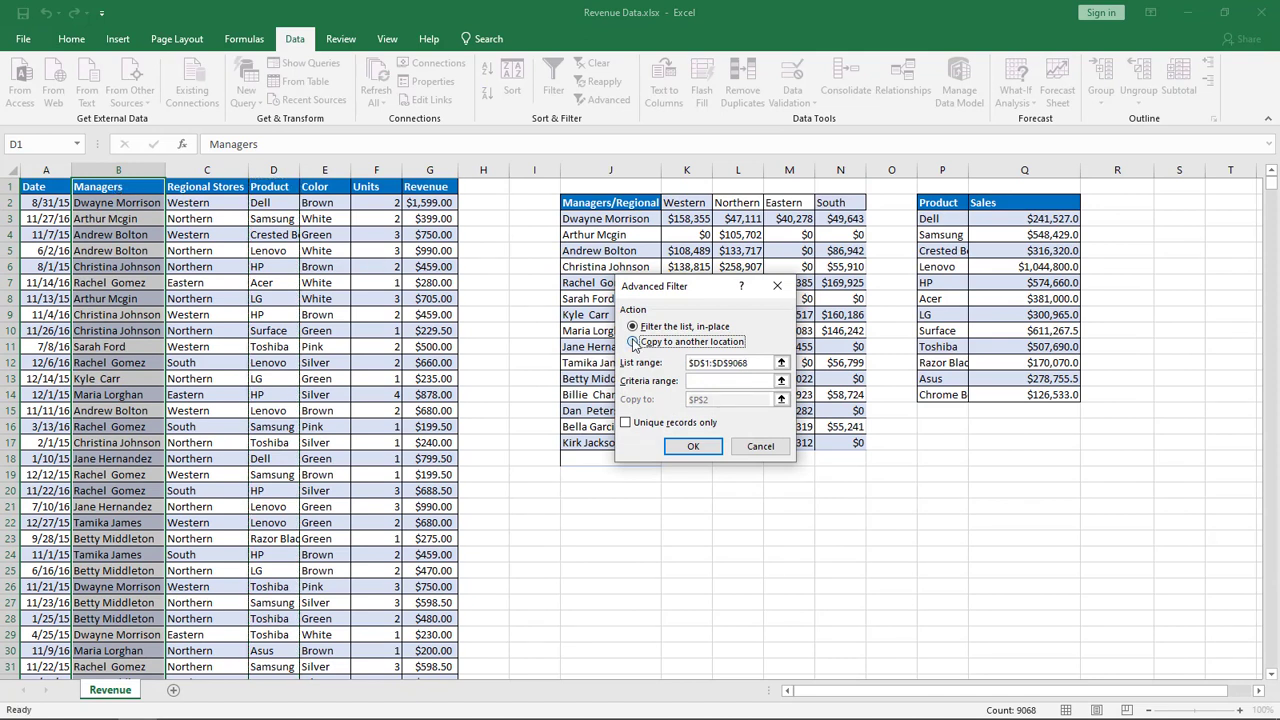
{"action": "left_click", "coordinate": [700, 362]}
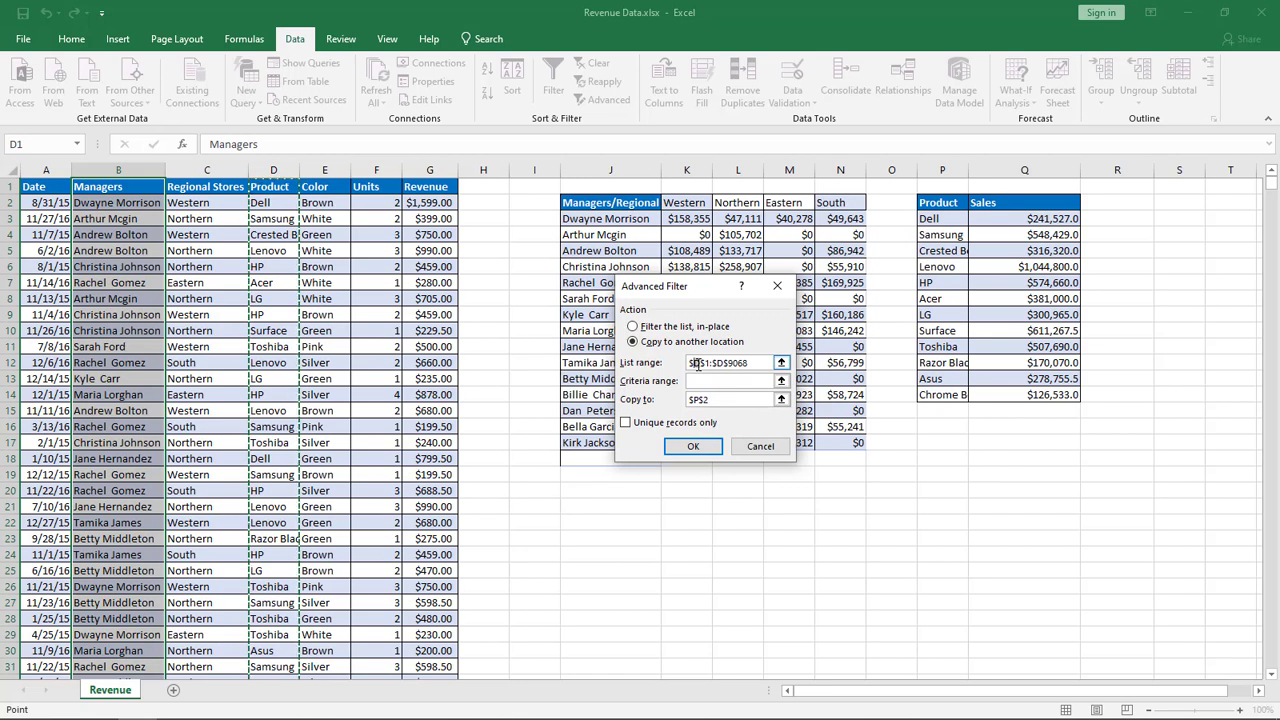
{"action": "key", "text": "BackSpace"}
{"action": "type", "text": "B"}
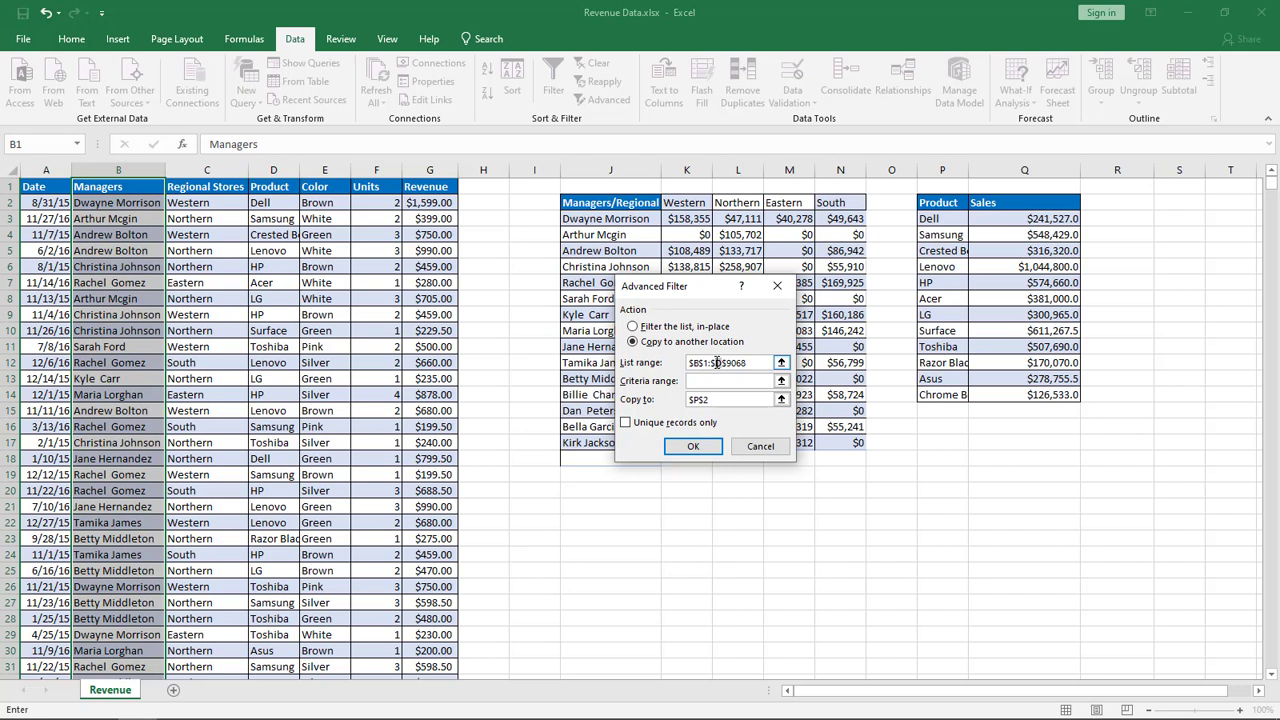
{"action": "key", "text": "BackSpace"}
{"action": "type", "text": "B"}
Step: Limit the filter to unique records, set cell S2 as the copy destination and run it
{"action": "left_click", "coordinate": [627, 424]}
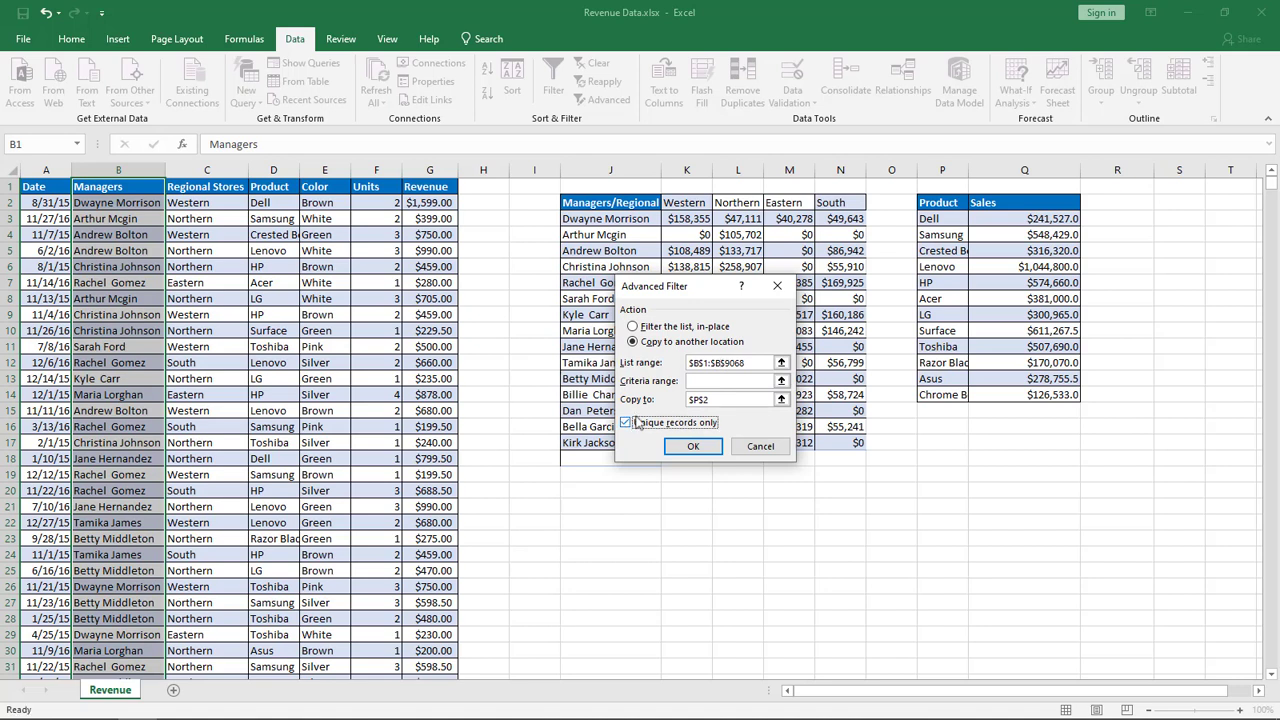
{"action": "left_click", "coordinate": [700, 400]}
{"action": "left_click", "coordinate": [693, 446]}
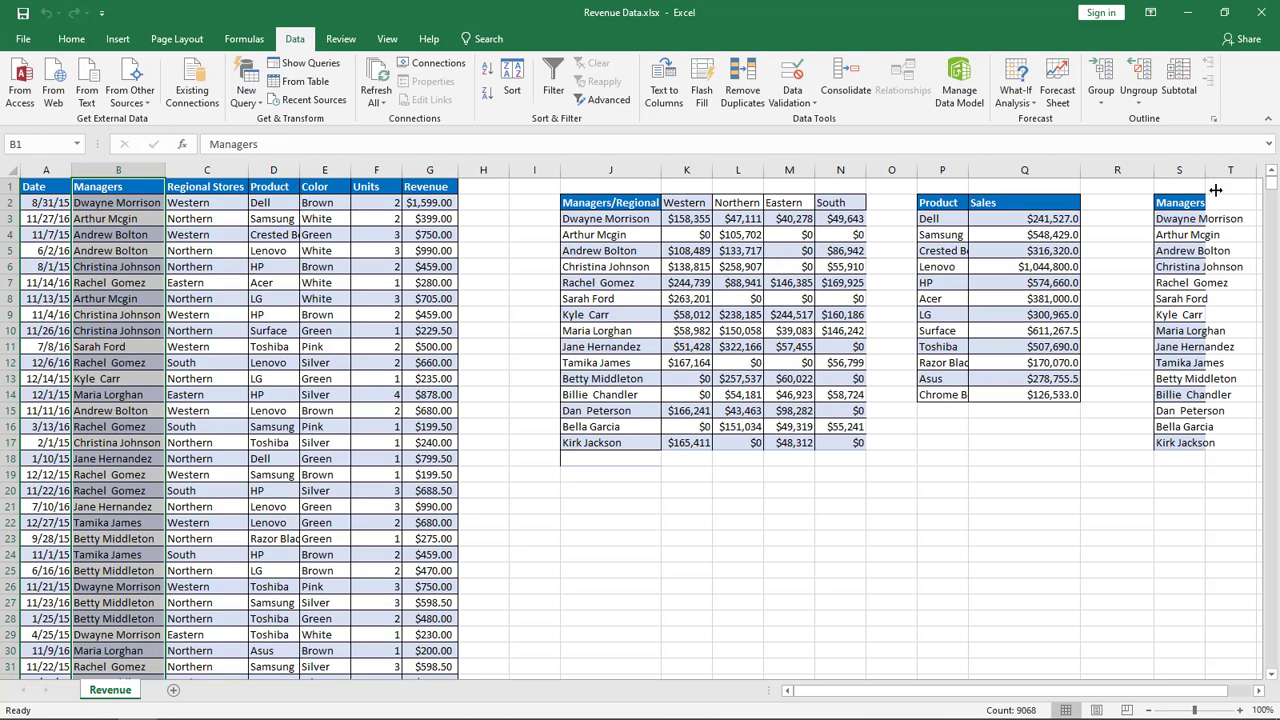
Step: Widen column S to fit the manager names and enter the heading "Sales" in T2
{"action": "left_click_drag", "start_coordinate": [1209, 169], "coordinate": [1246, 212]}
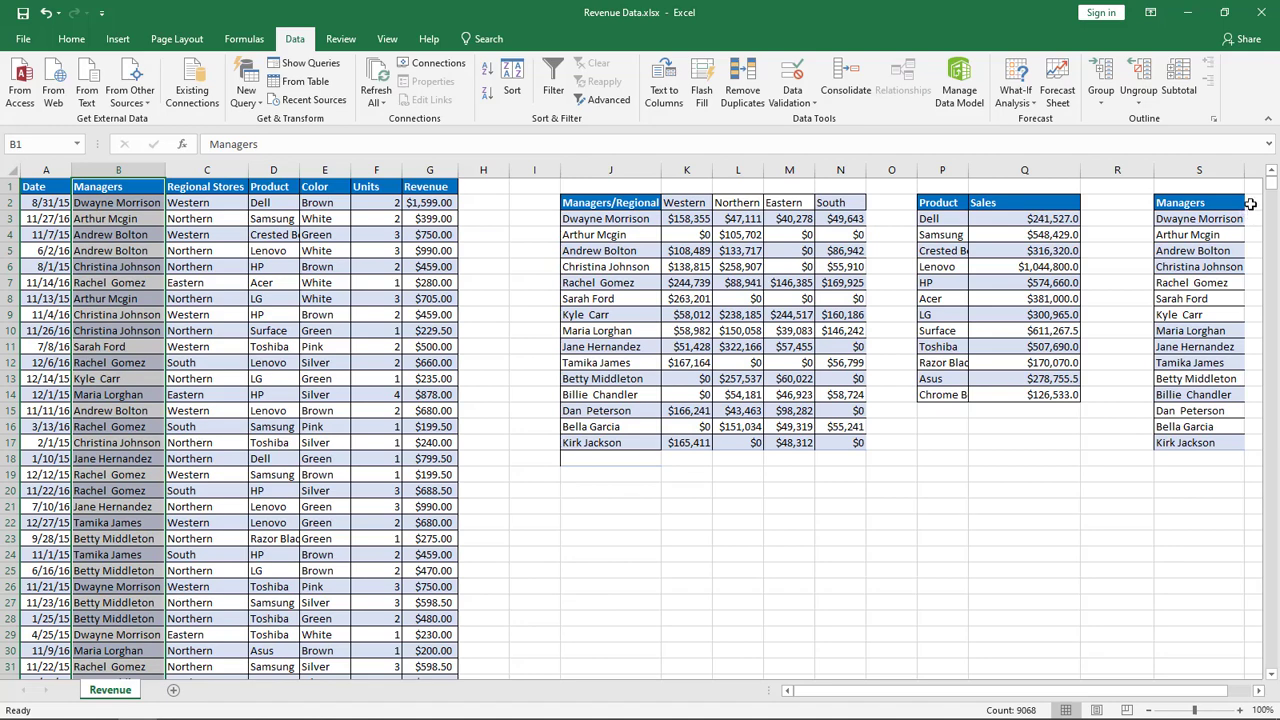
{"action": "left_click", "coordinate": [1250, 203]}
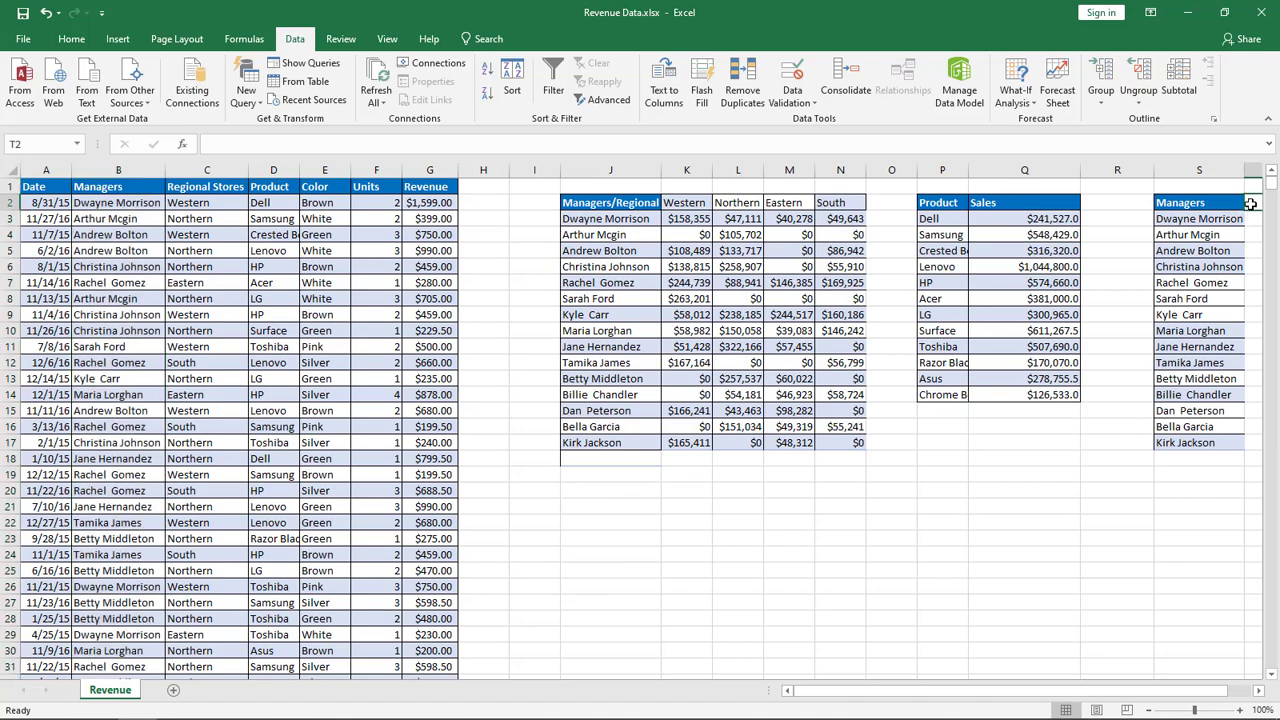
{"action": "type", "text": "Sa"}
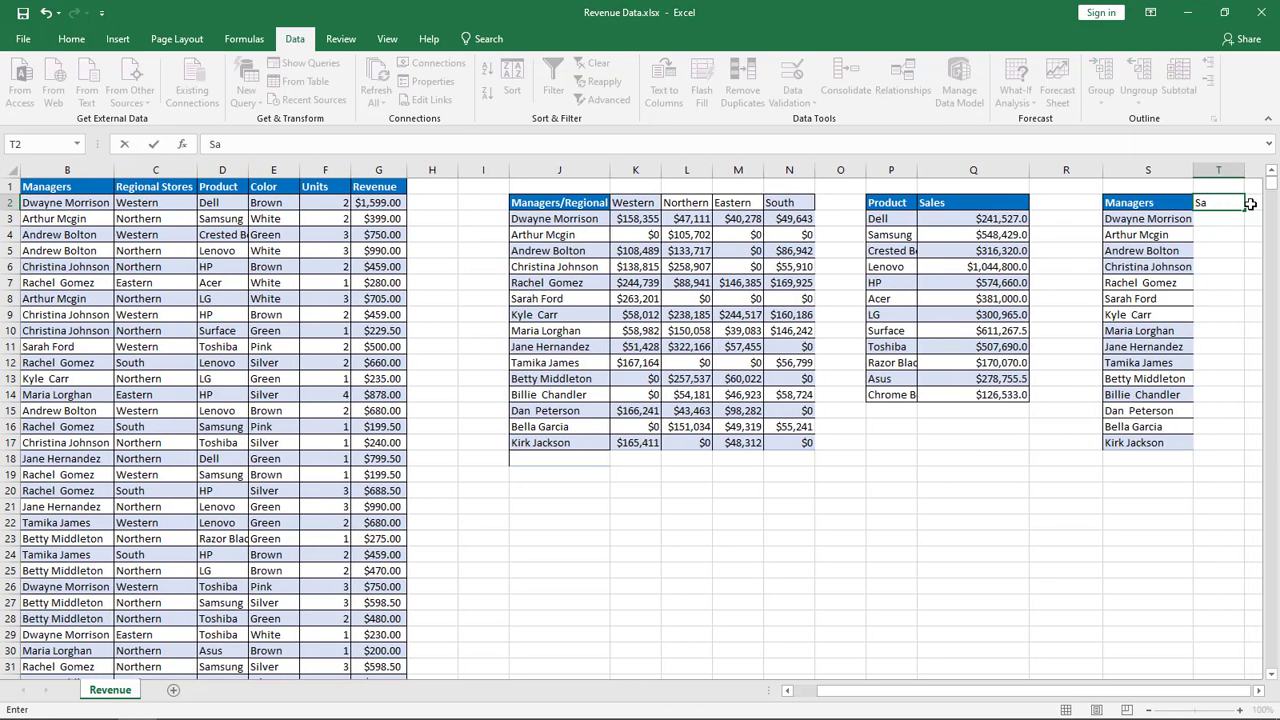
{"action": "type", "text": "les"}
Step: Copy the formatting of the Managers header in S2 onto the Sales header in T2
{"action": "left_click", "coordinate": [1180, 198]}
{"action": "right_click", "coordinate": [1169, 202]}
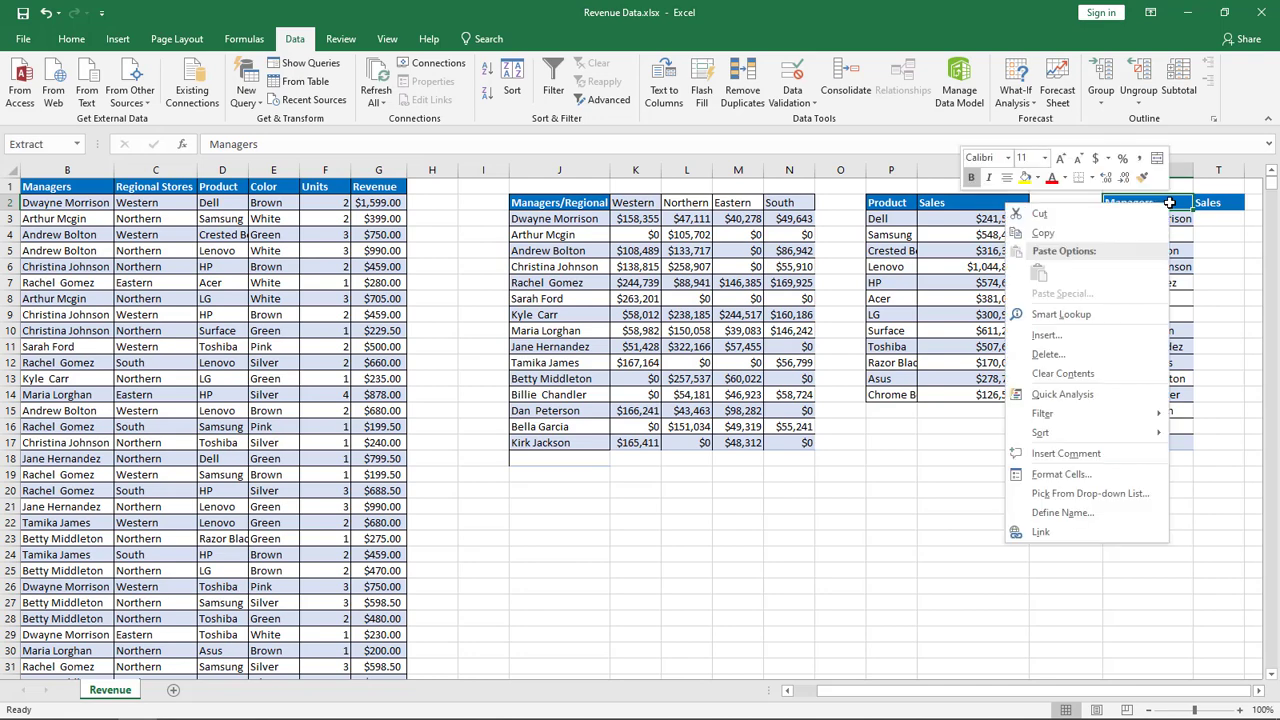
{"action": "left_click", "coordinate": [1140, 178]}
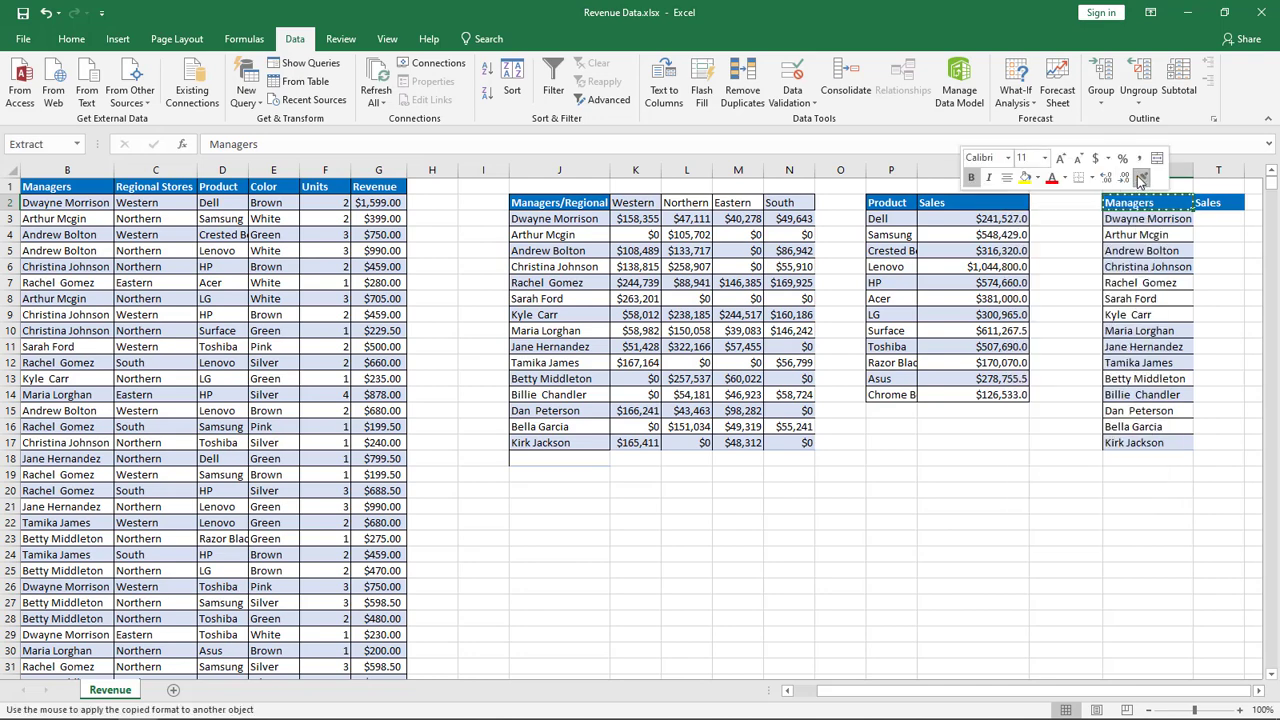
{"action": "key", "text": "Right"}
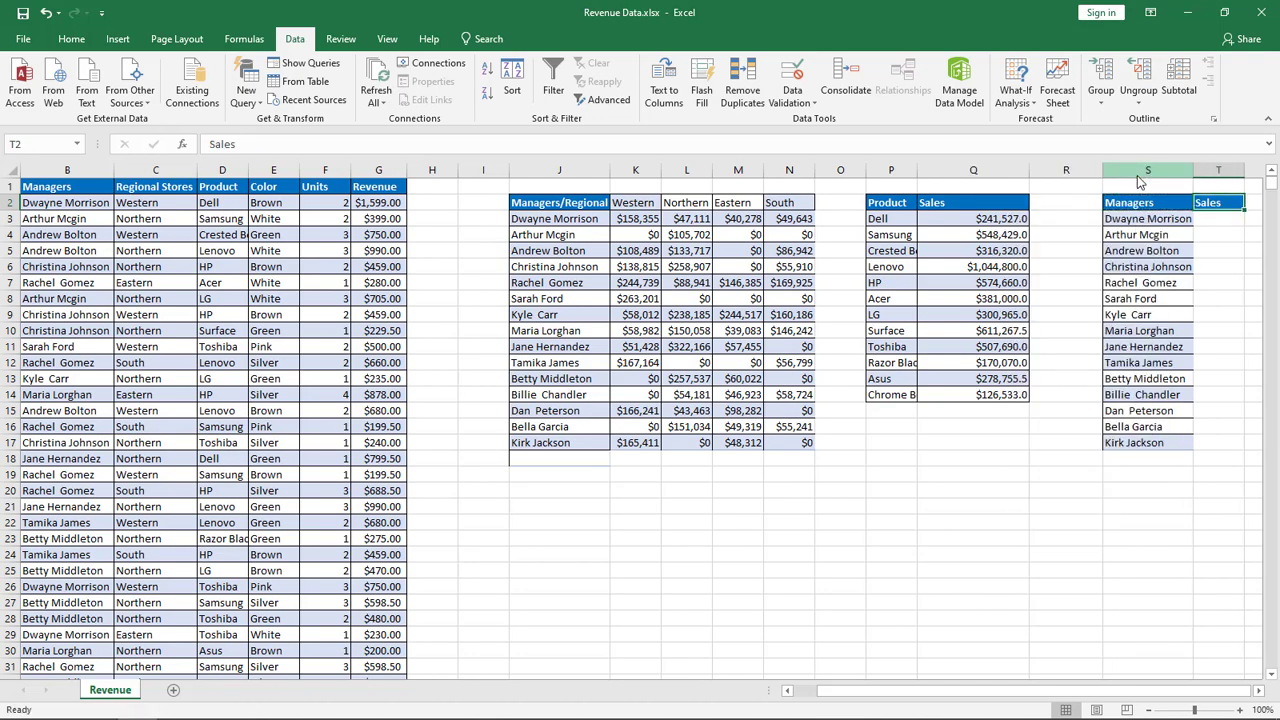
Step: Add borders to the manager sales table S2:T17 and paint the banded formatting of P3:P14 over S3:T17
{"action": "key", "text": "ctrl+shift+8"}
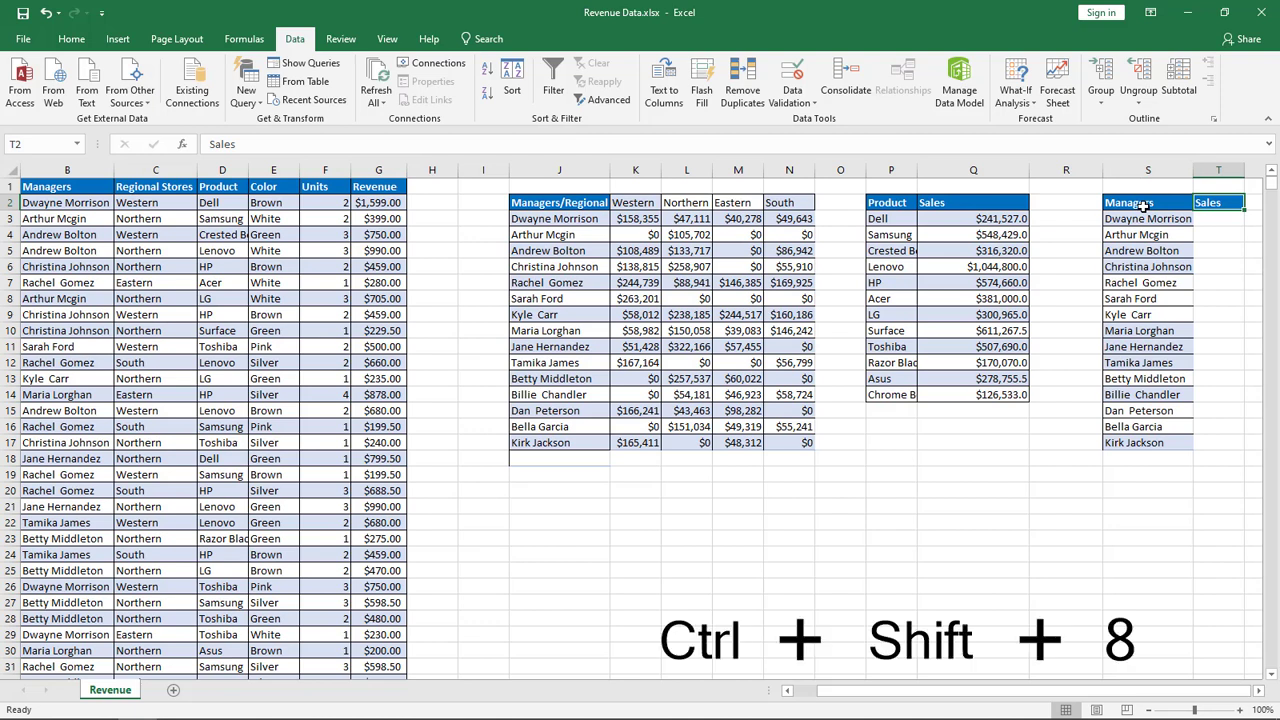
{"action": "key", "text": "ctrl+shift+8"}
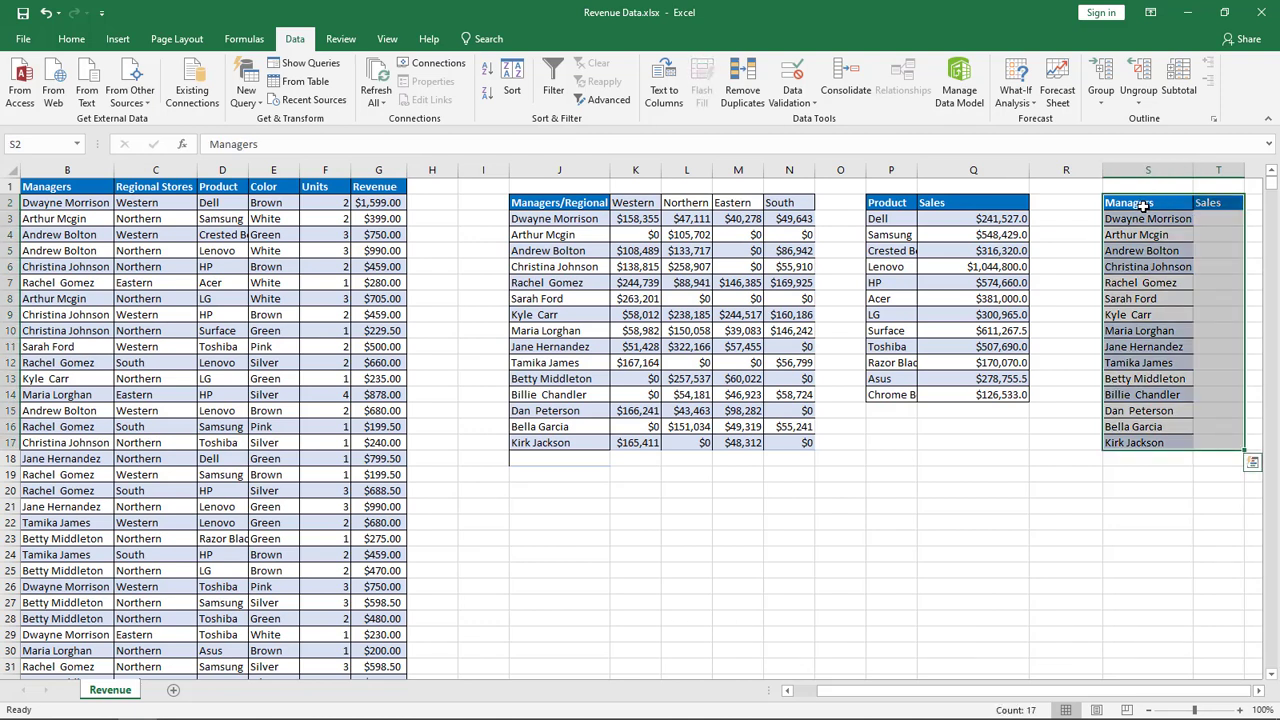
{"action": "key", "text": "alt+h"}
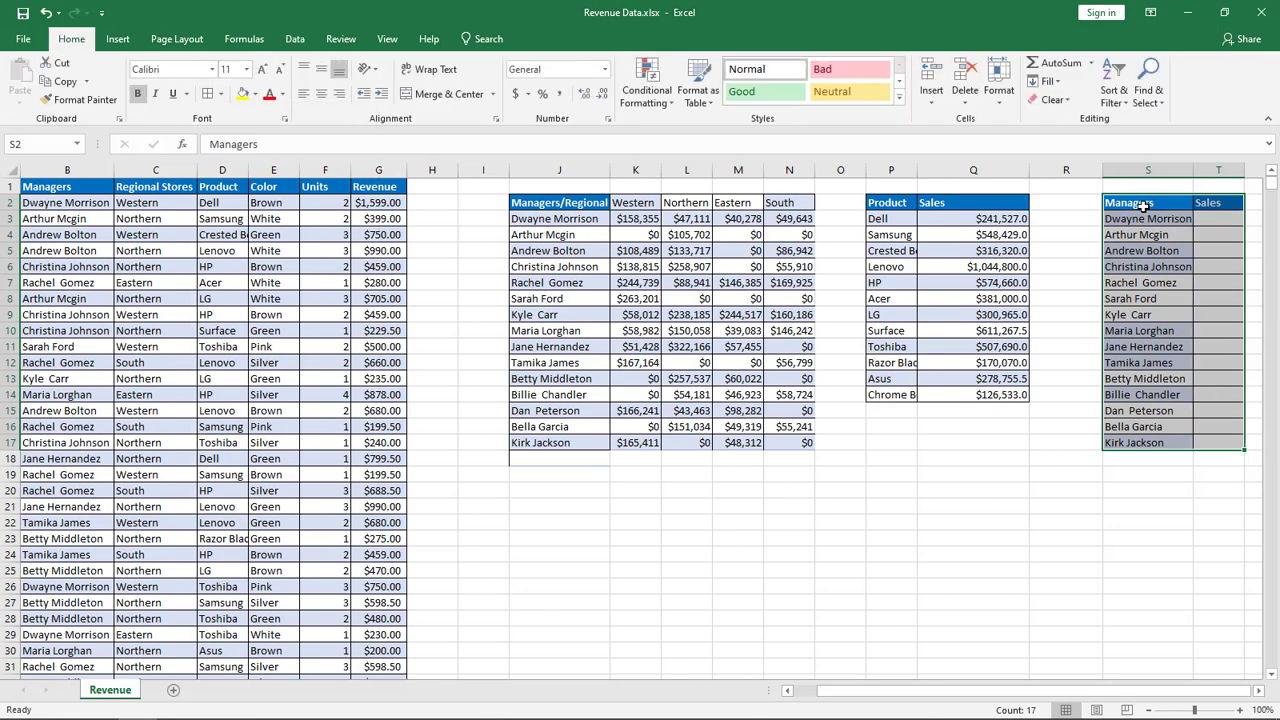
{"action": "left_click_drag", "start_coordinate": [1131, 216], "coordinate": [1134, 219]}
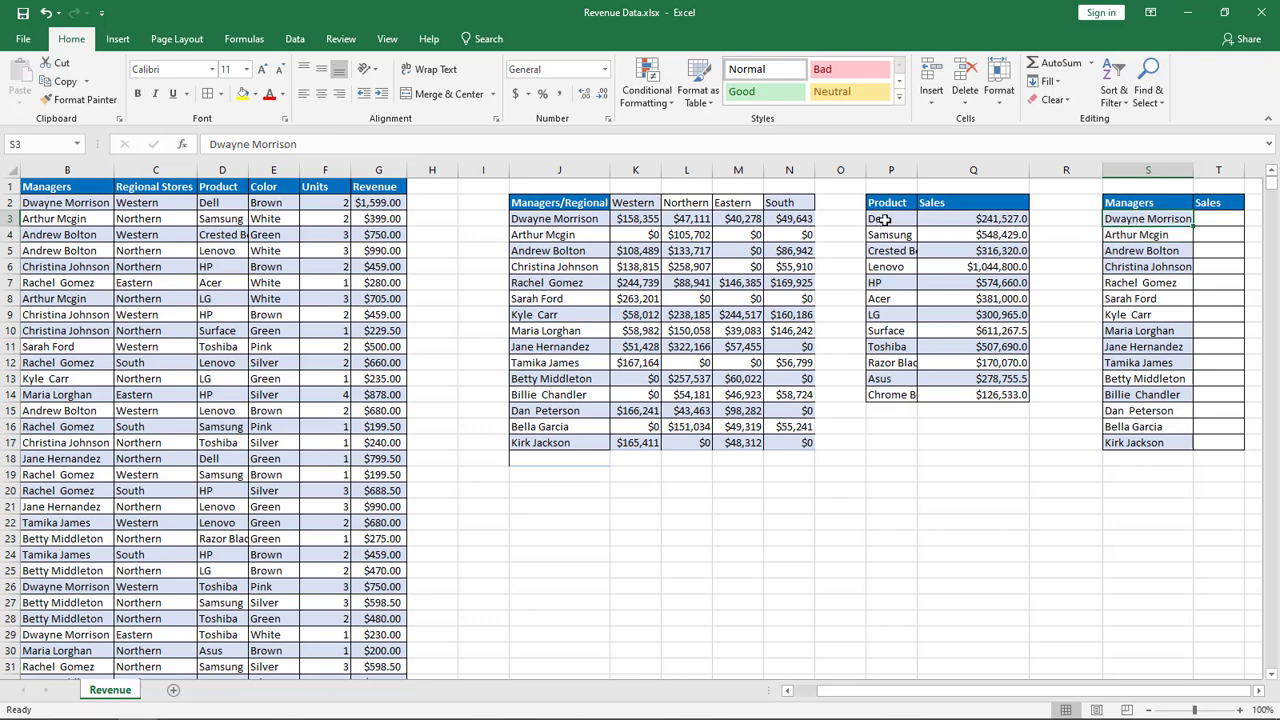
{"action": "mouse_move", "coordinate": [1146, 219]}
{"action": "left_mouse_down"}
{"action": "mouse_move", "coordinate": [1247, 254]}
{"action": "mouse_move", "coordinate": [1223, 434]}
{"action": "left_mouse_up"}
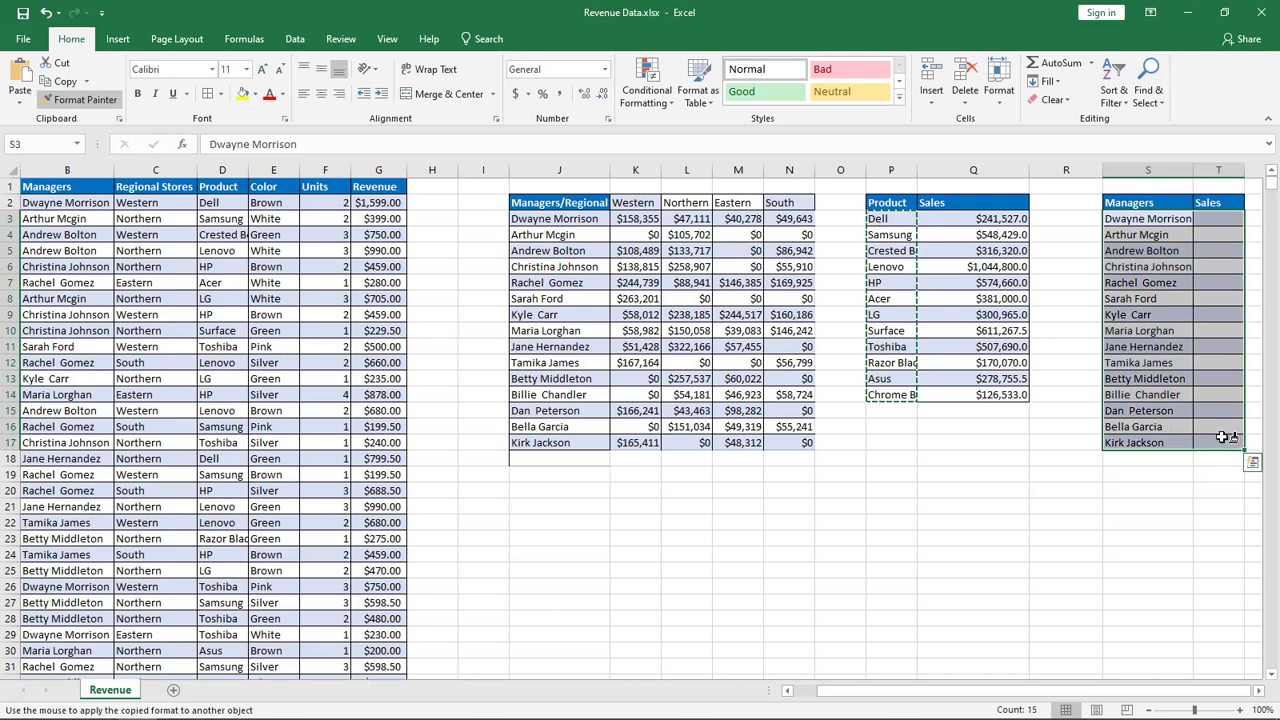
Step: Start a SUMIFS formula in T3 with the Revenue column as the absolute sum range $G$2:$G$9068
{"action": "left_click", "coordinate": [1215, 216]}
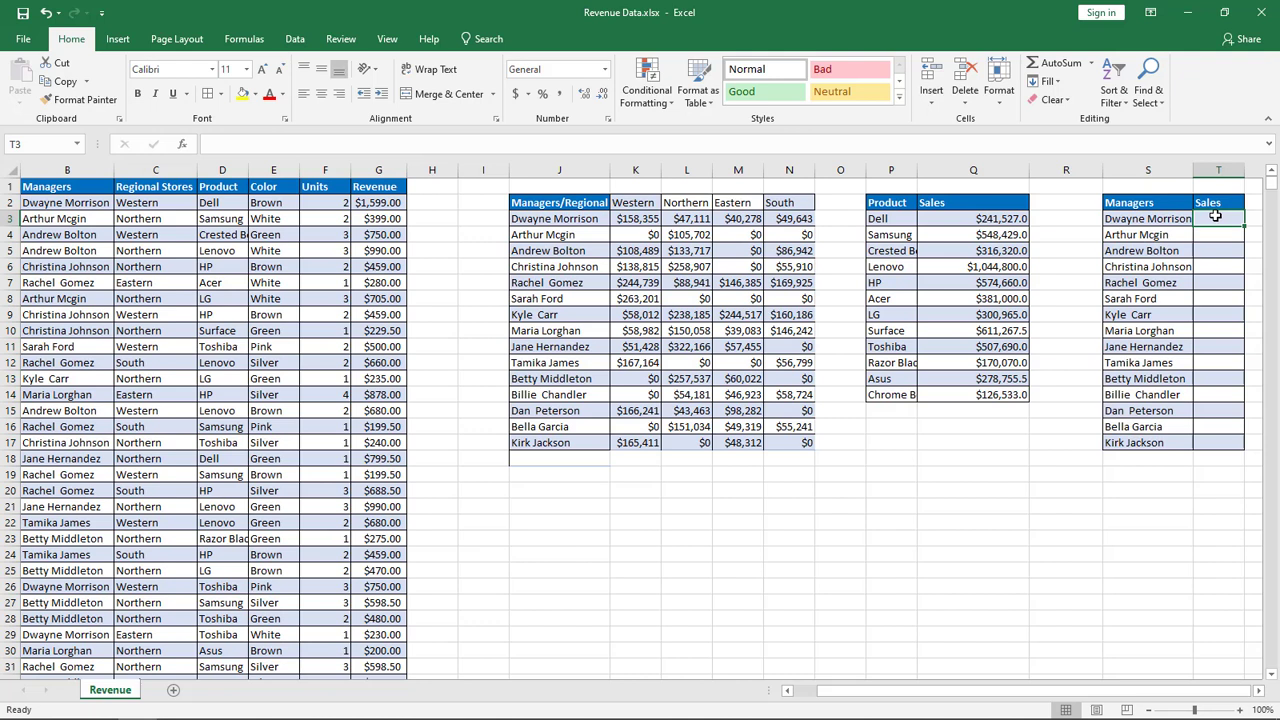
{"action": "type", "text": "=sumi"}
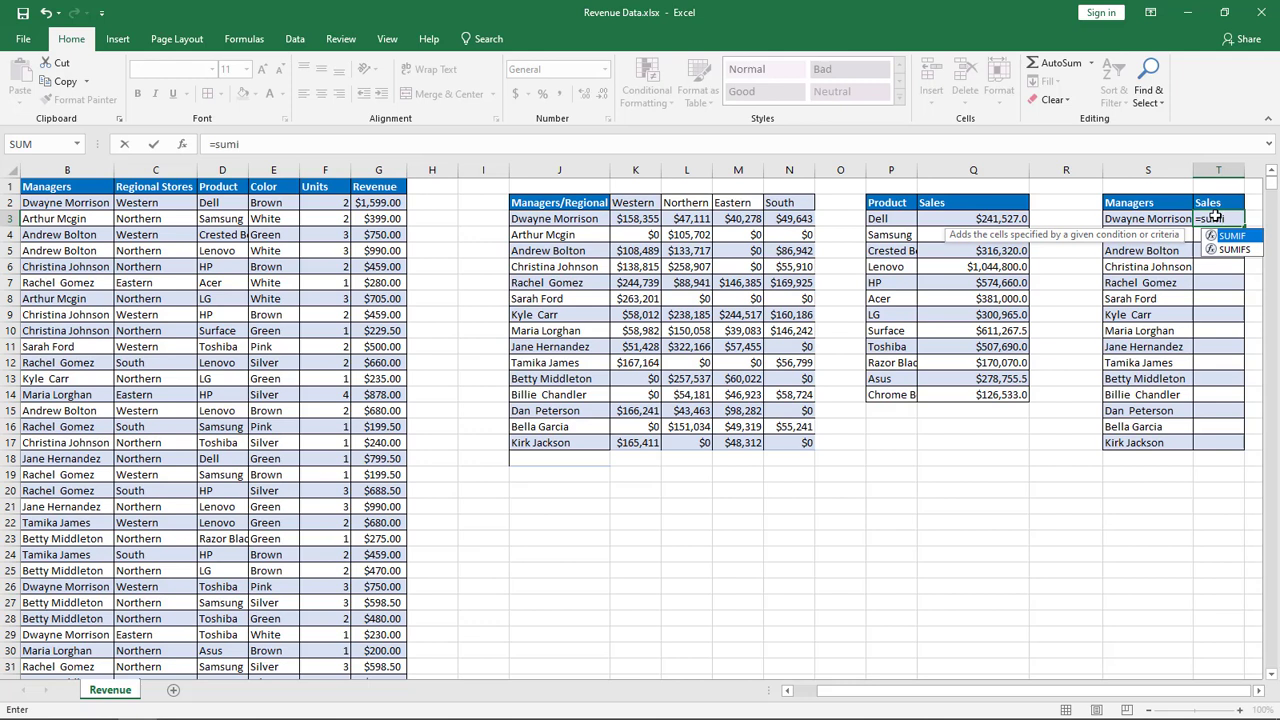
{"action": "key", "text": "Down"}
{"action": "key", "text": "Tab"}
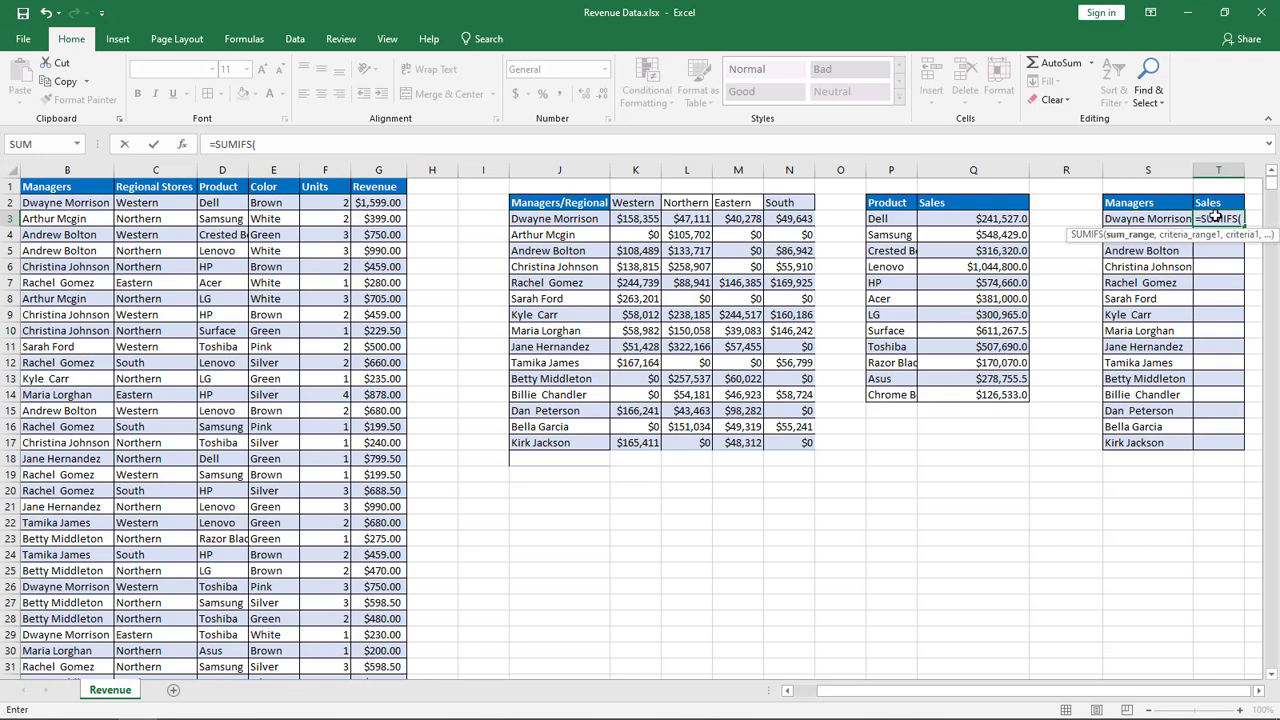
{"action": "key", "text": "Left"}
{"action": "key", "text": "Left"}
{"action": "key", "text": "Left"}
{"action": "key", "text": "Left"}
{"action": "key", "text": "Left"}
{"action": "key", "text": "Left"}
{"action": "key", "text": "Left"}
{"action": "key", "text": "Left"}
{"action": "key", "text": "Left"}
{"action": "key", "text": "Left"}
{"action": "key", "text": "Left"}
{"action": "key", "text": "Left"}
{"action": "key", "text": "Left"}
{"action": "key", "text": "Up"}
{"action": "key", "text": "ctrl+shift+Down"}
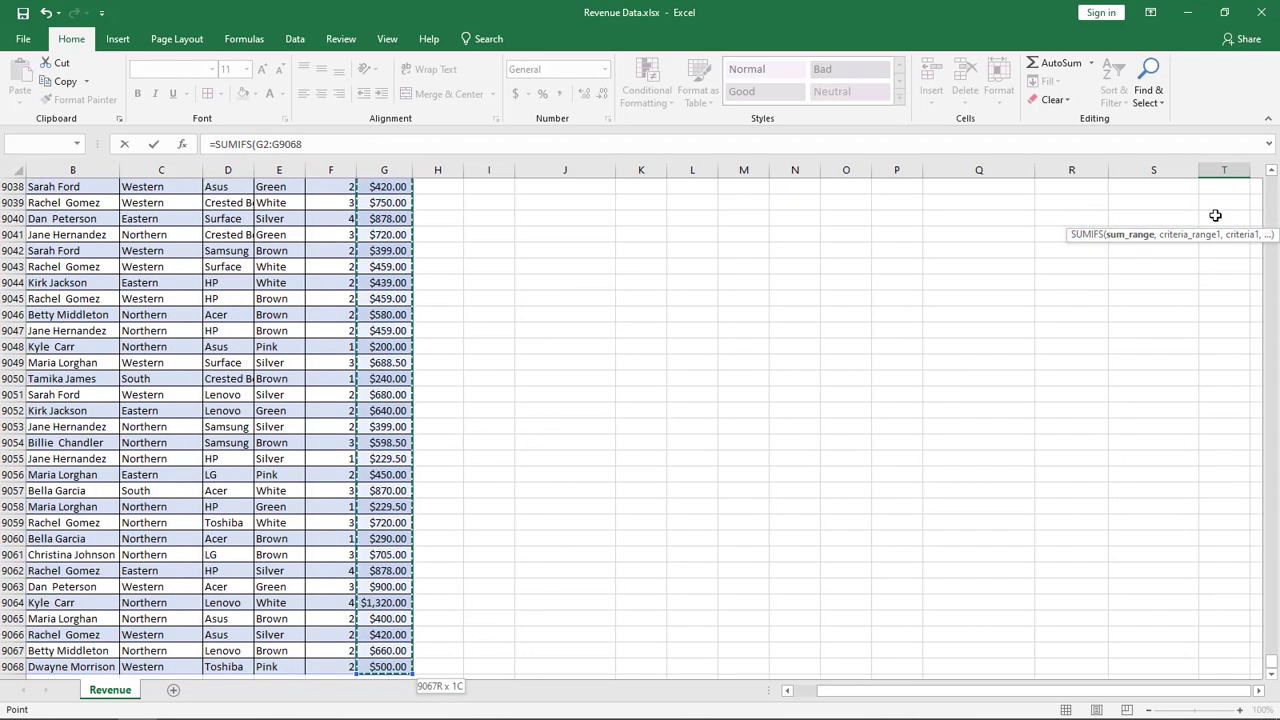
{"action": "key", "text": "F4"}
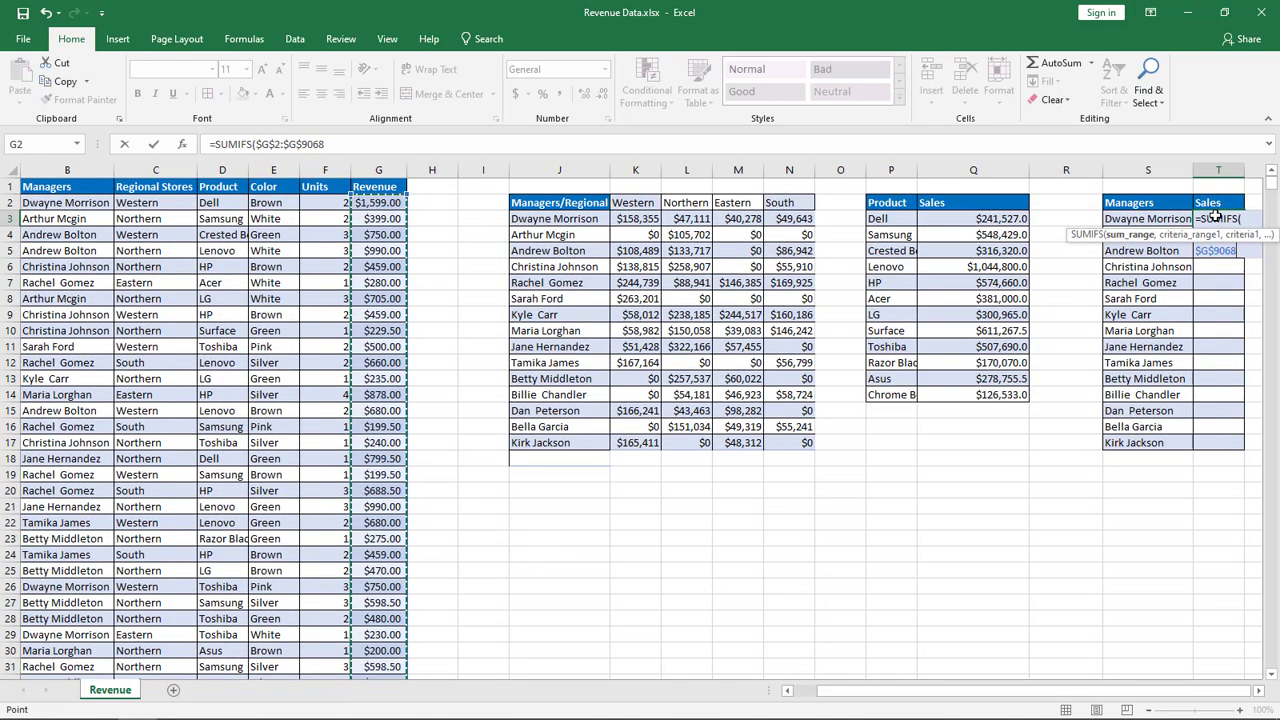
{"action": "type", "text": ","}
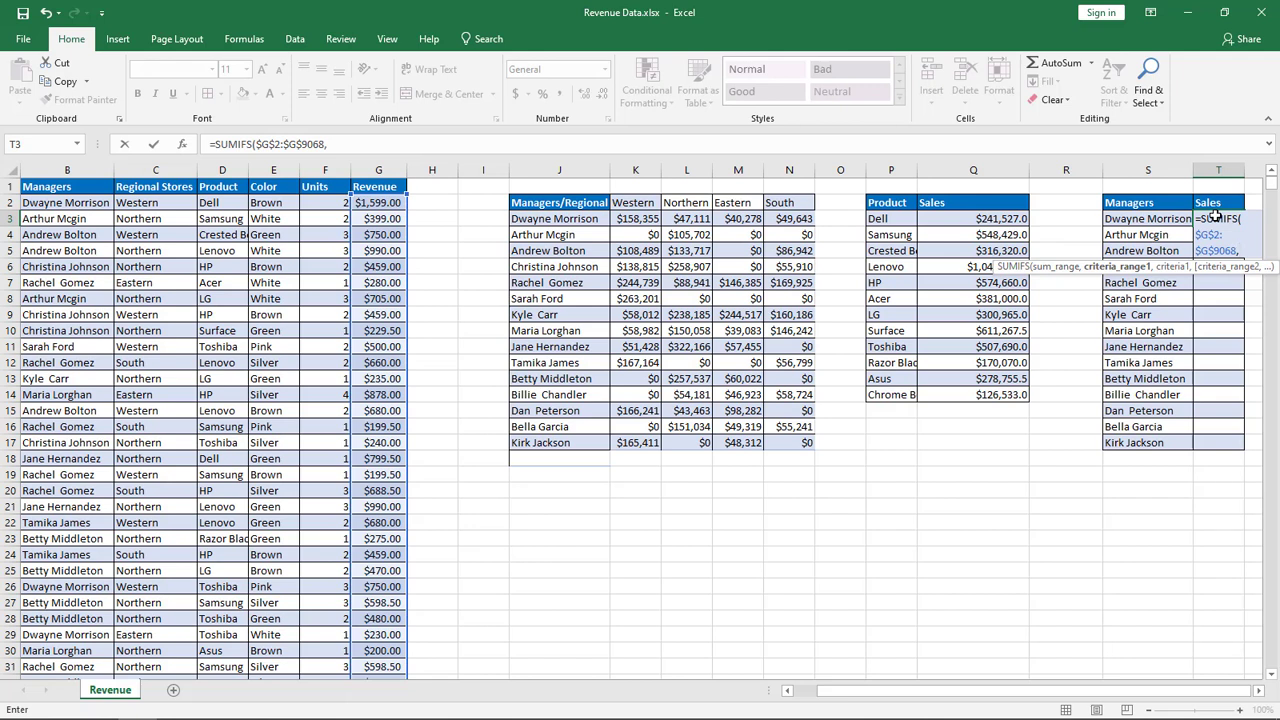
Step: Add the Managers column as the absolute criteria range $B$2:$B$9068 in the T3 SUMIFS formula
{"action": "key", "text": "Left"}
{"action": "key", "text": "Left"}
{"action": "key", "text": "Left"}
{"action": "key", "text": "Left"}
{"action": "key", "text": "Left"}
{"action": "key", "text": "Left"}
{"action": "key", "text": "Left"}
{"action": "key", "text": "Left"}
{"action": "key", "text": "Left"}
{"action": "key", "text": "Left"}
{"action": "key", "text": "Left"}
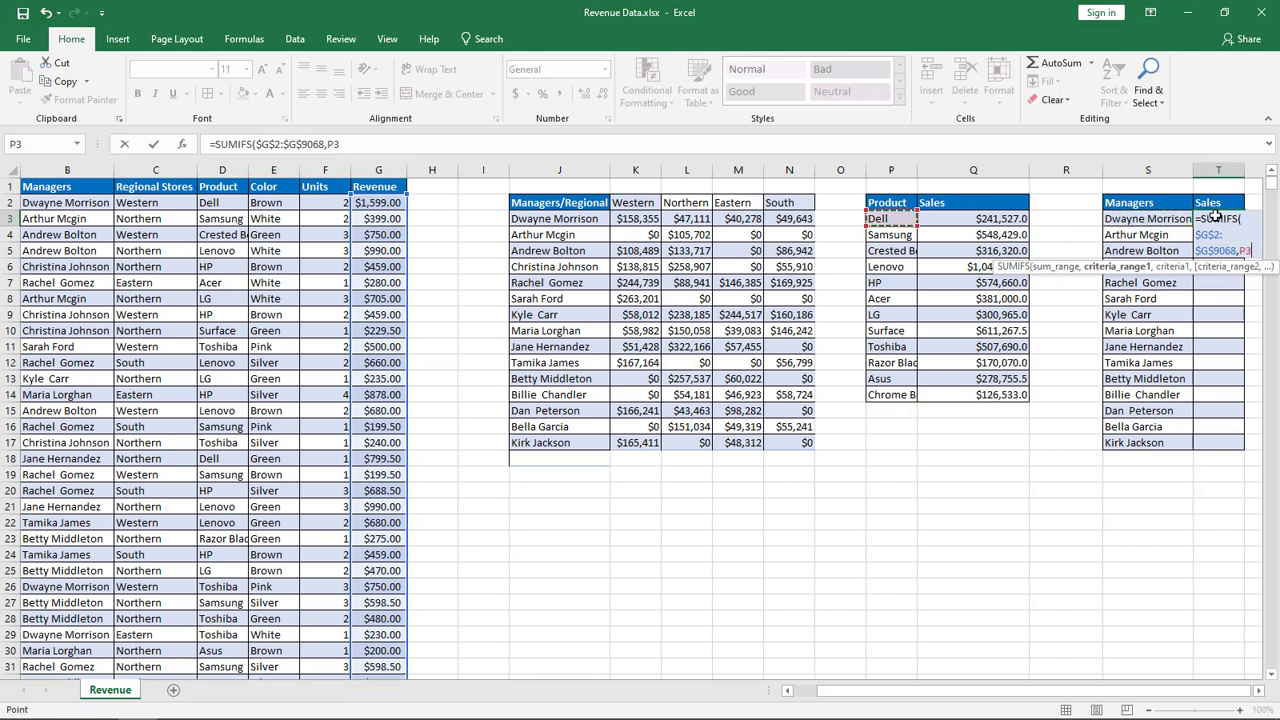
{"action": "key", "text": "Left"}
{"action": "key", "text": "Left"}
{"action": "key", "text": "Left"}
{"action": "key", "text": "Left"}
{"action": "key", "text": "Left"}
{"action": "key", "text": "Left"}
{"action": "key", "text": "Left"}
{"action": "key", "text": "Left"}
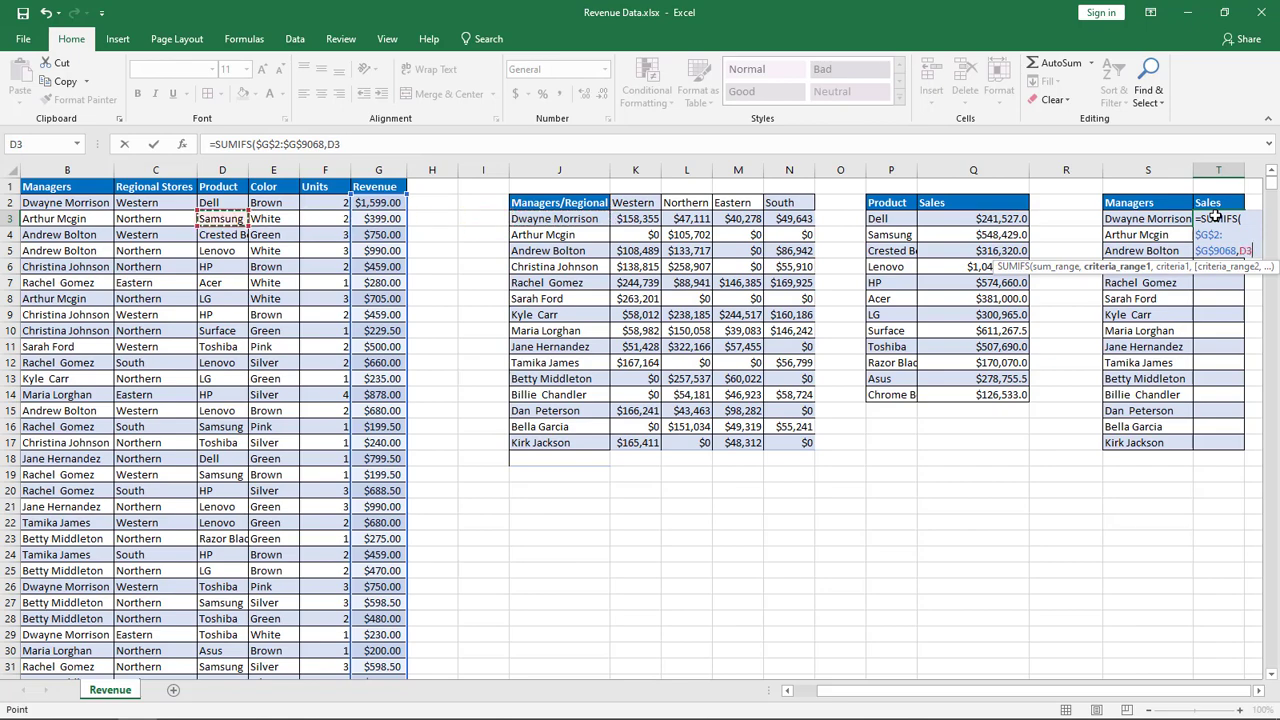
{"action": "key", "text": "Right"}
{"action": "key", "text": "Up"}
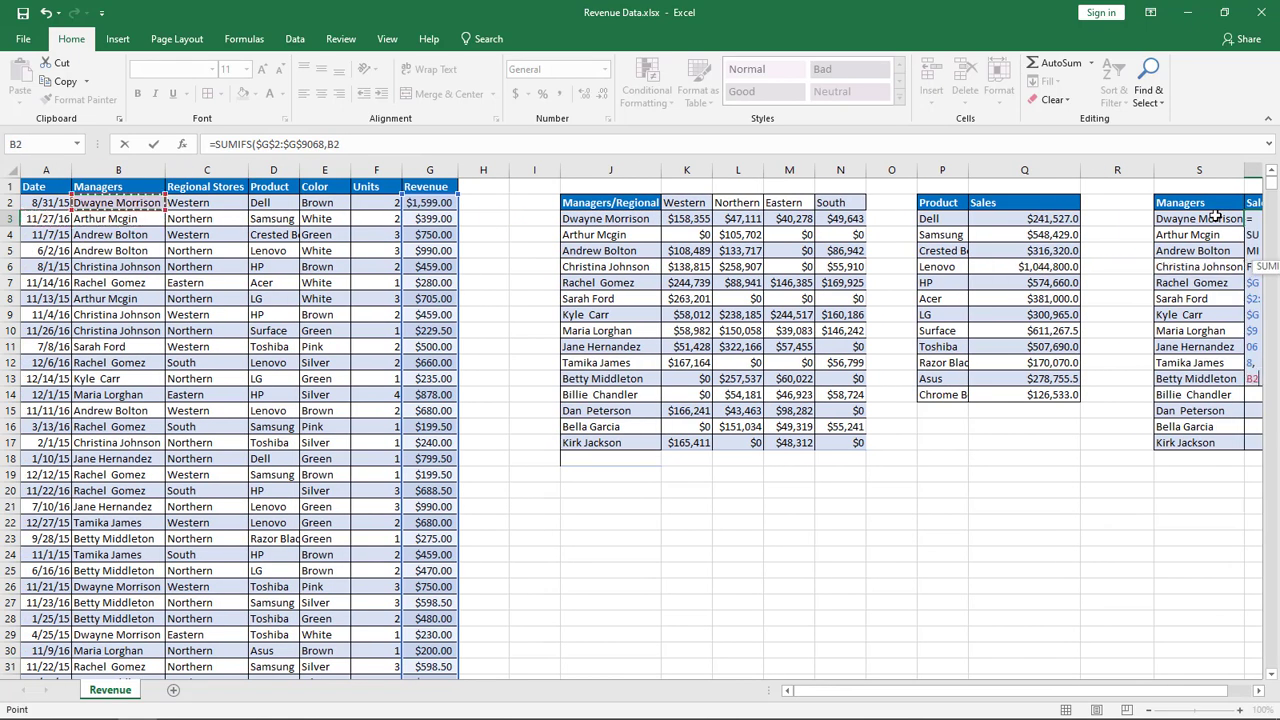
{"action": "key", "text": "ctrl+shift+Down"}
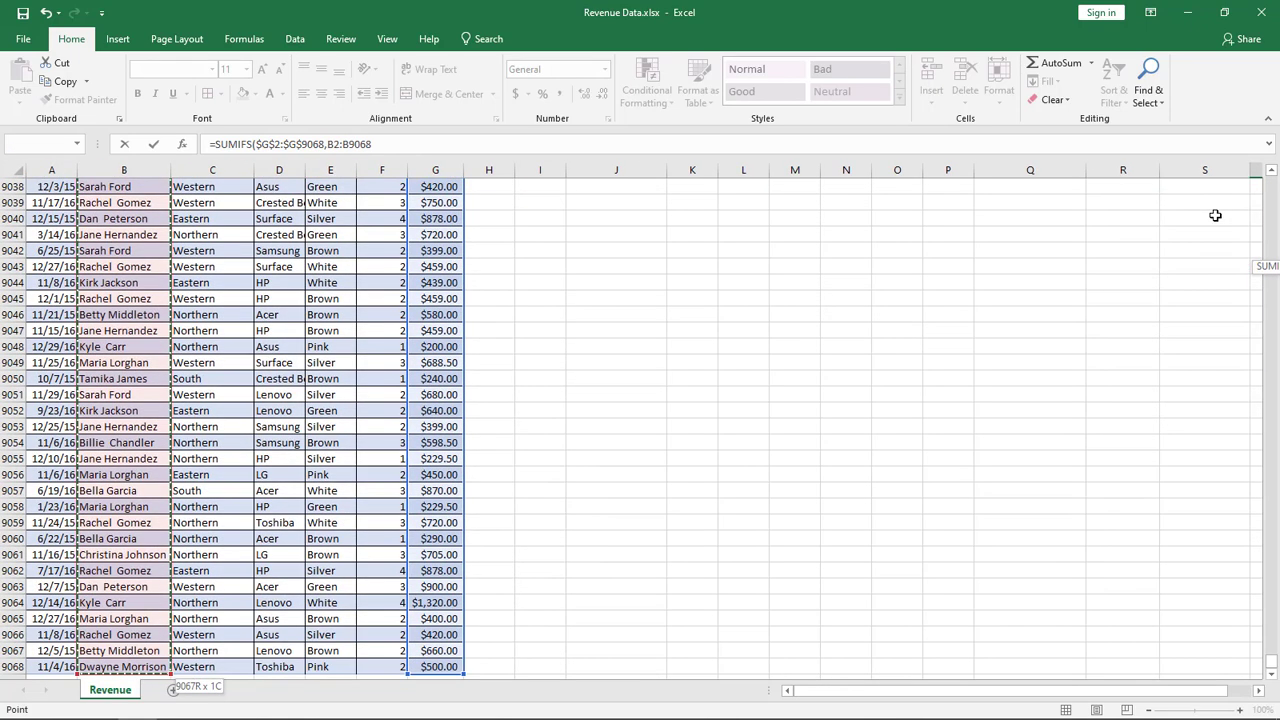
{"action": "key", "text": "F4"}
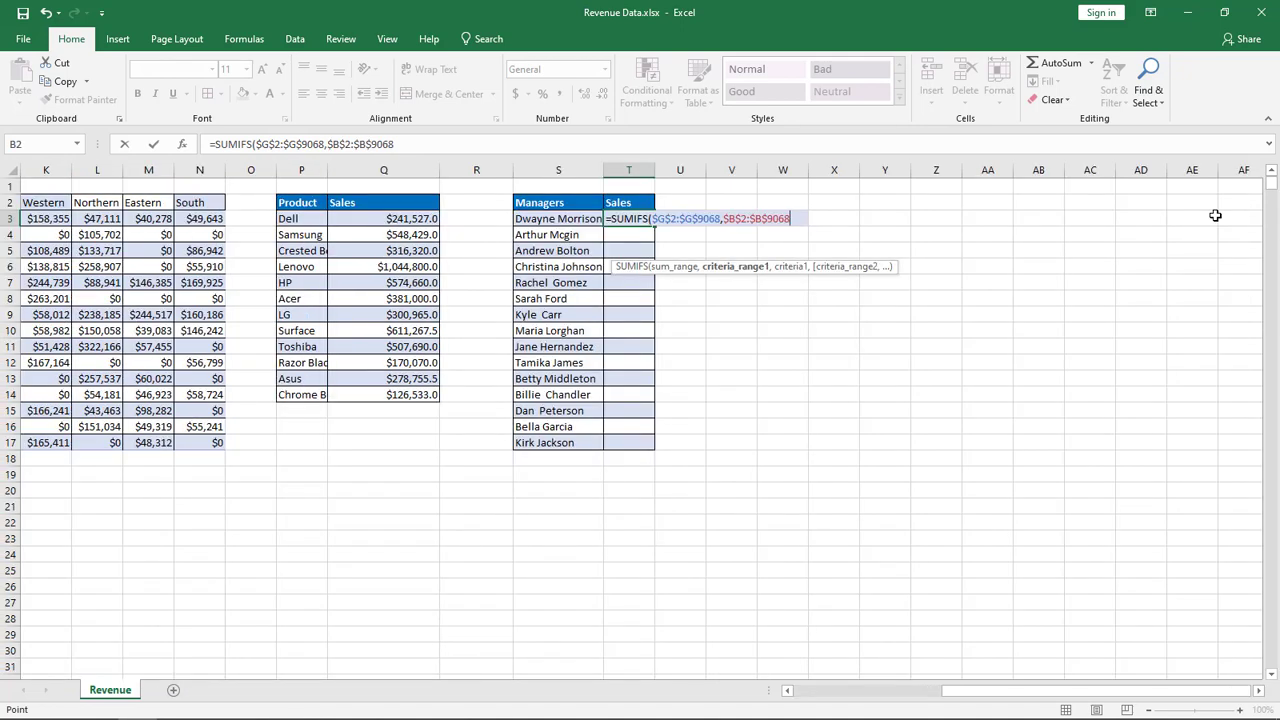
{"action": "type", "text": ","}
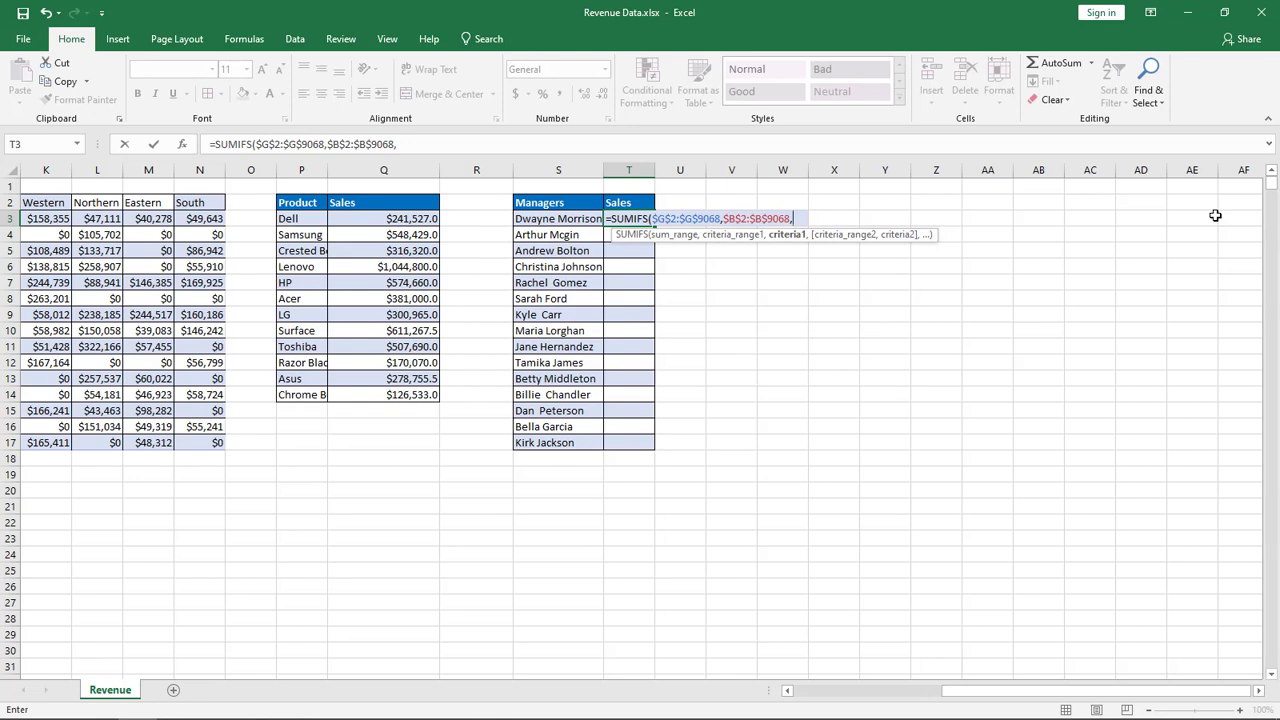
Step: Complete the T3 SUMIFS formula with the manager name in S3 as the criterion, keeping T3 selected
{"action": "key", "text": "Left"}
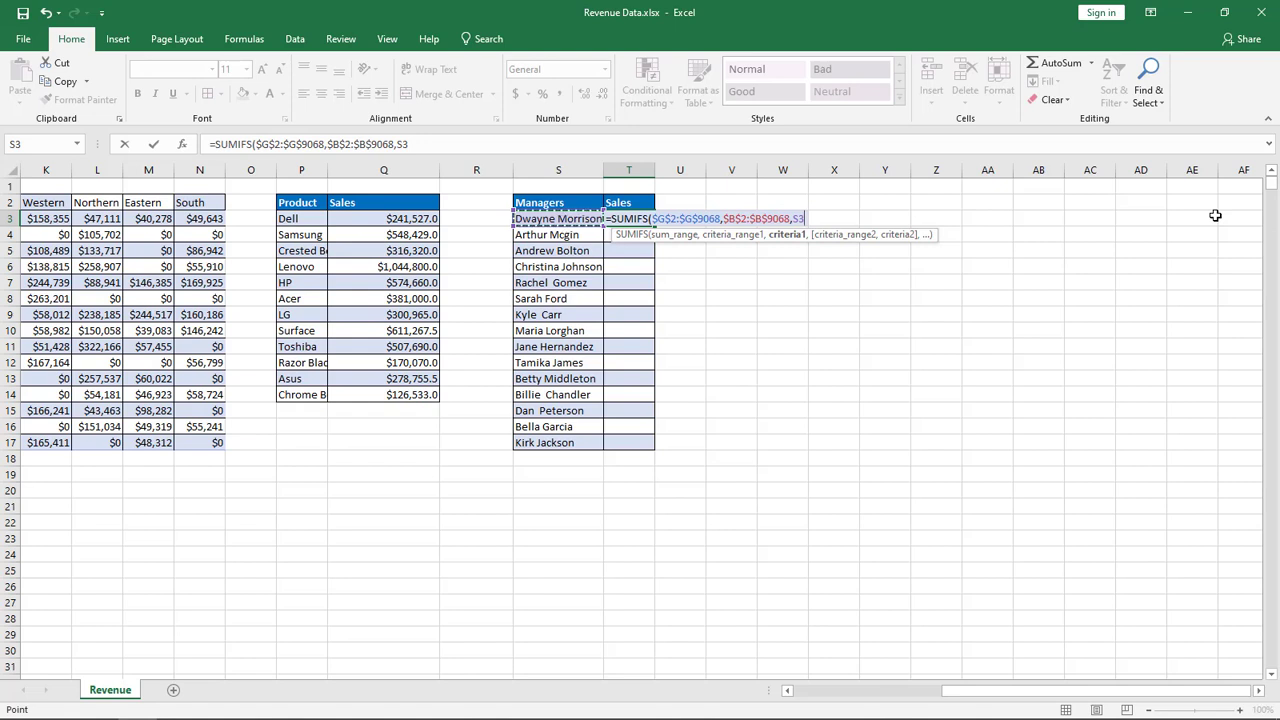
{"action": "type", "text": ")"}
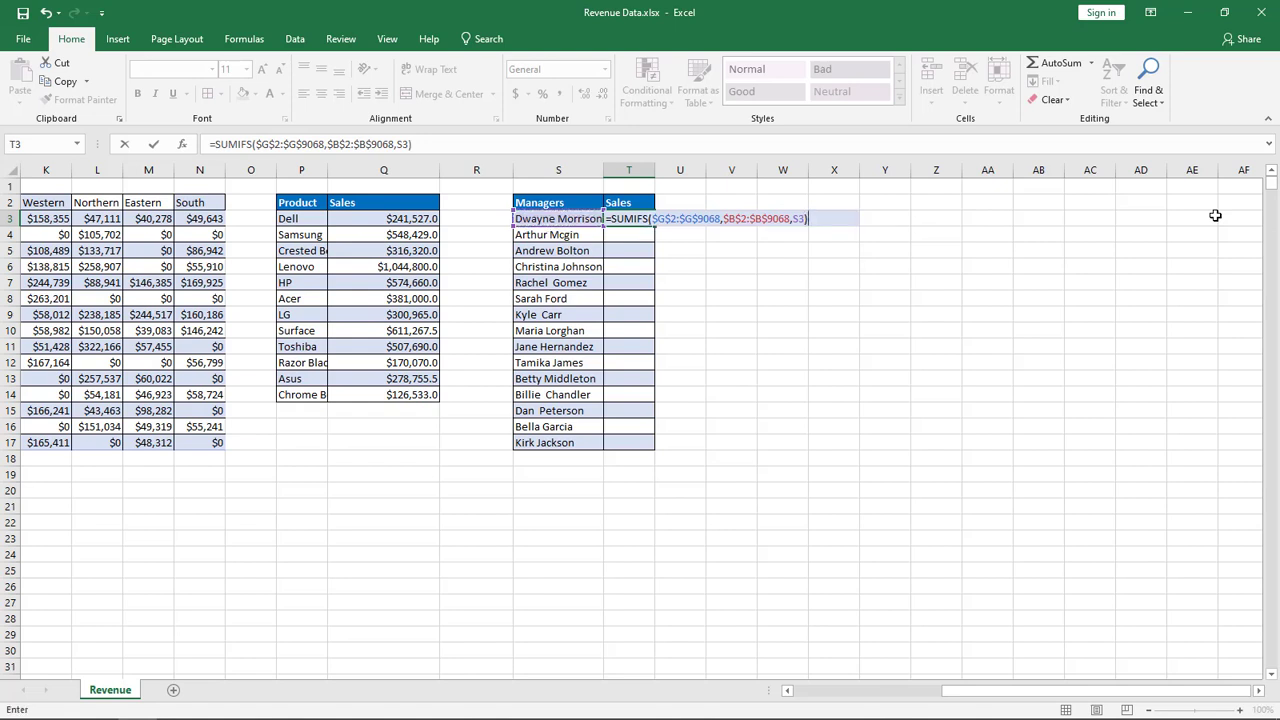
{"action": "key", "text": "ctrl+Return"}
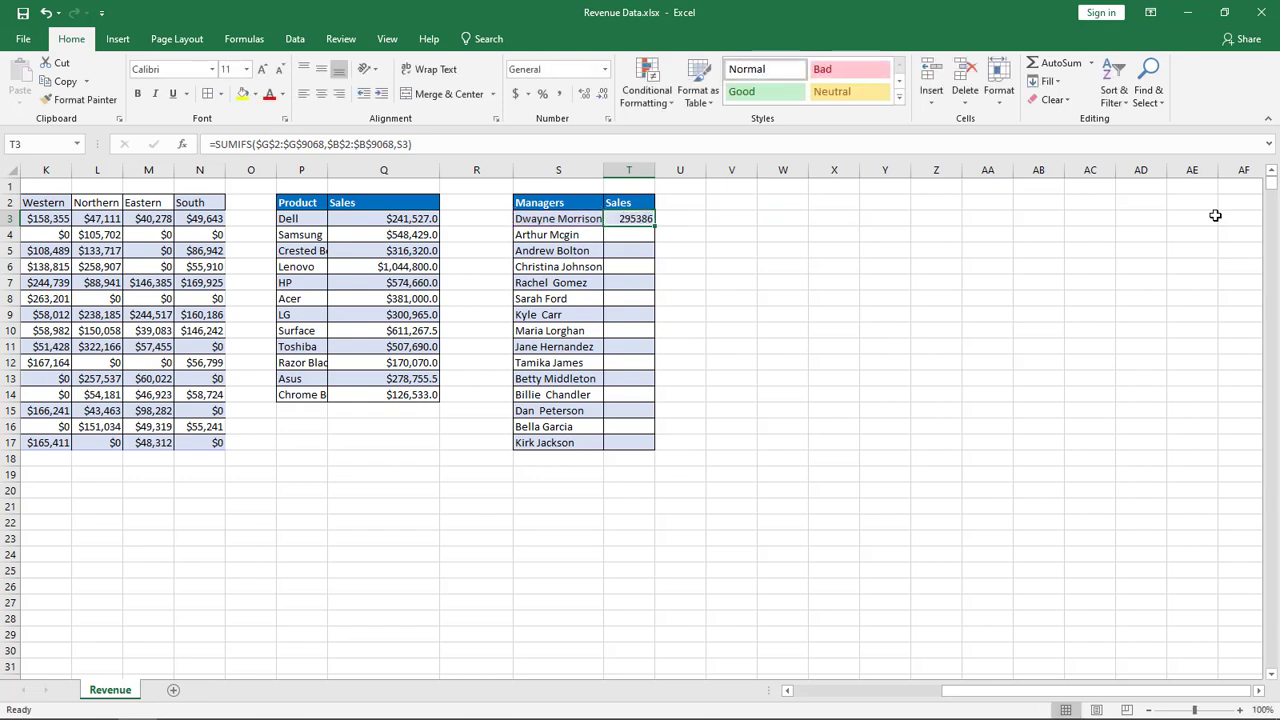
Step: Format T3 as Currency with two decimal places and the $ symbol, and fill its formula down to T17
{"action": "key", "text": "ctrl+1"}
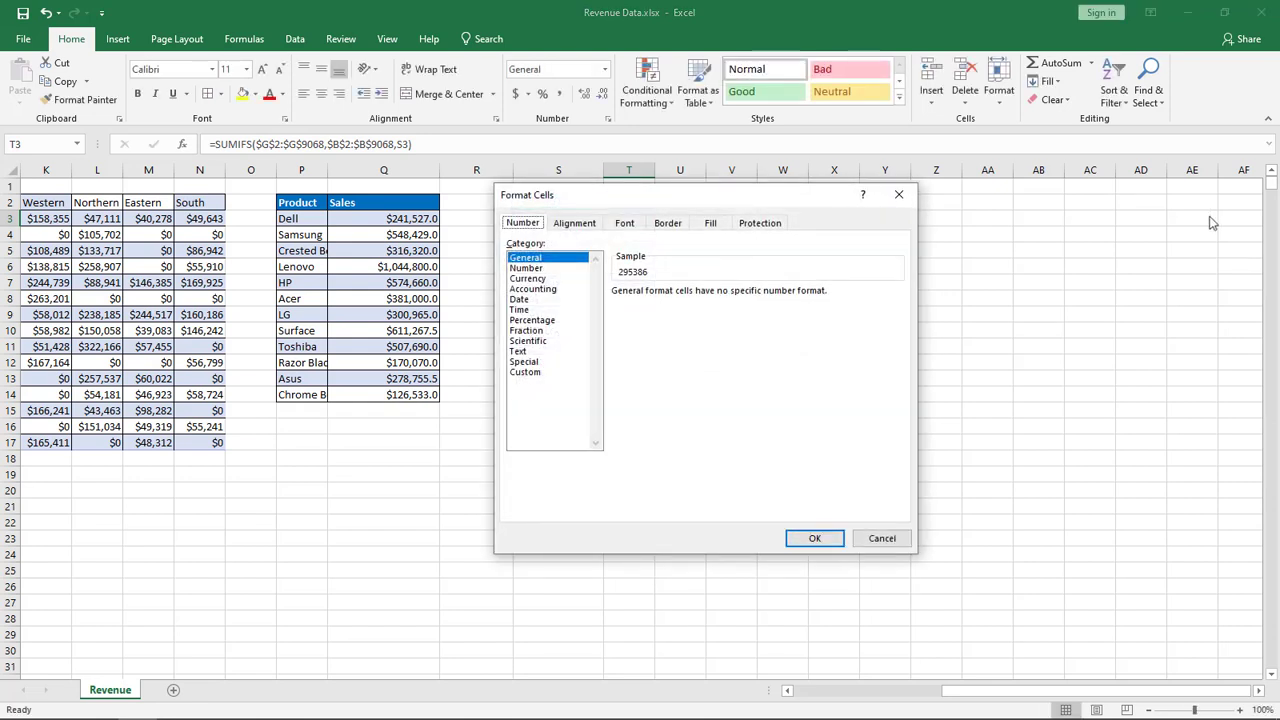
{"action": "left_click", "coordinate": [528, 279]}
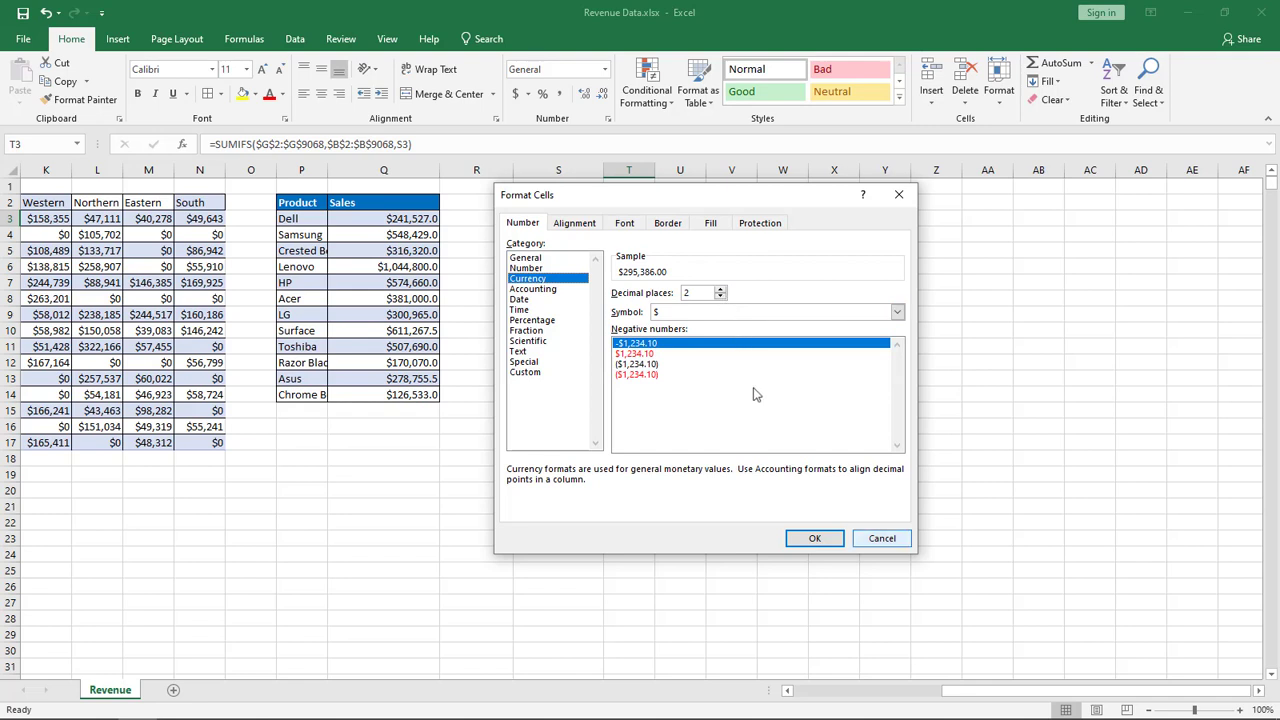
{"action": "left_click", "coordinate": [812, 538]}
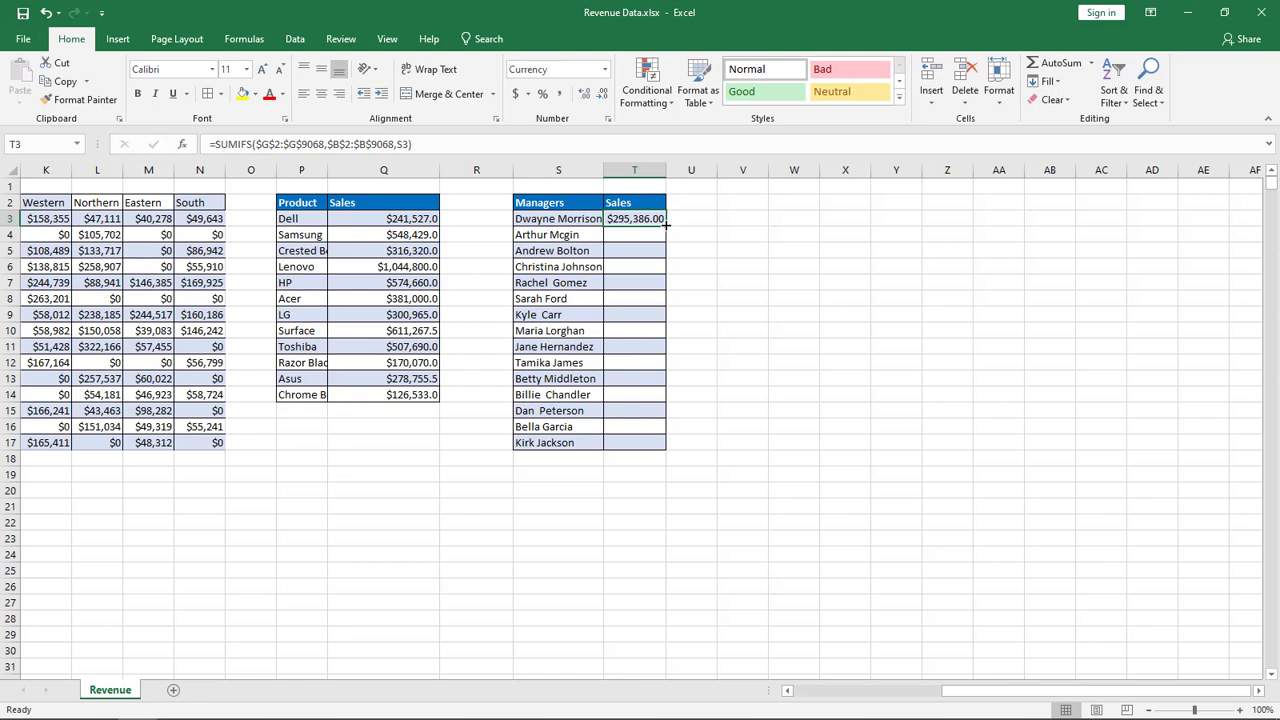
{"action": "left_click_drag", "start_coordinate": [665, 225], "coordinate": [670, 451]}
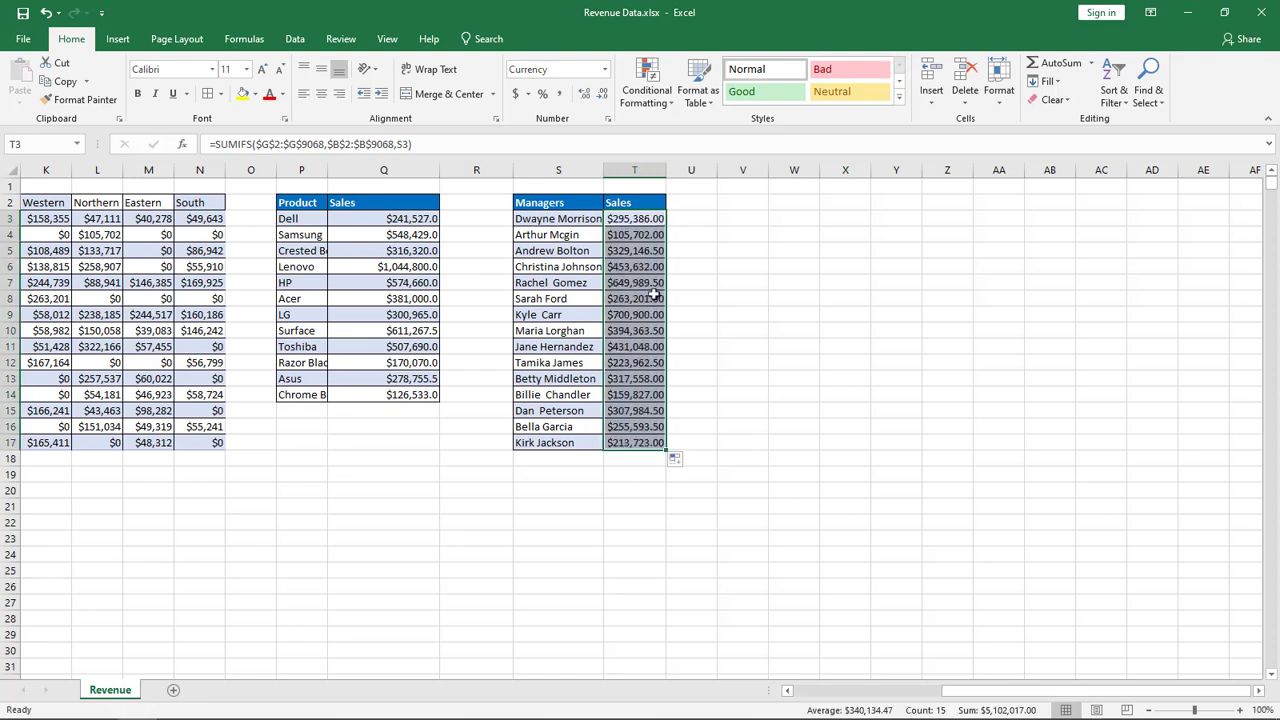
Step: Inspect the SUMIFS formula in T17 and check its referenced ranges against the Managers and Revenue source columns
{"action": "left_click", "coordinate": [631, 442]}
{"action": "double_click", "coordinate": [632, 442]}
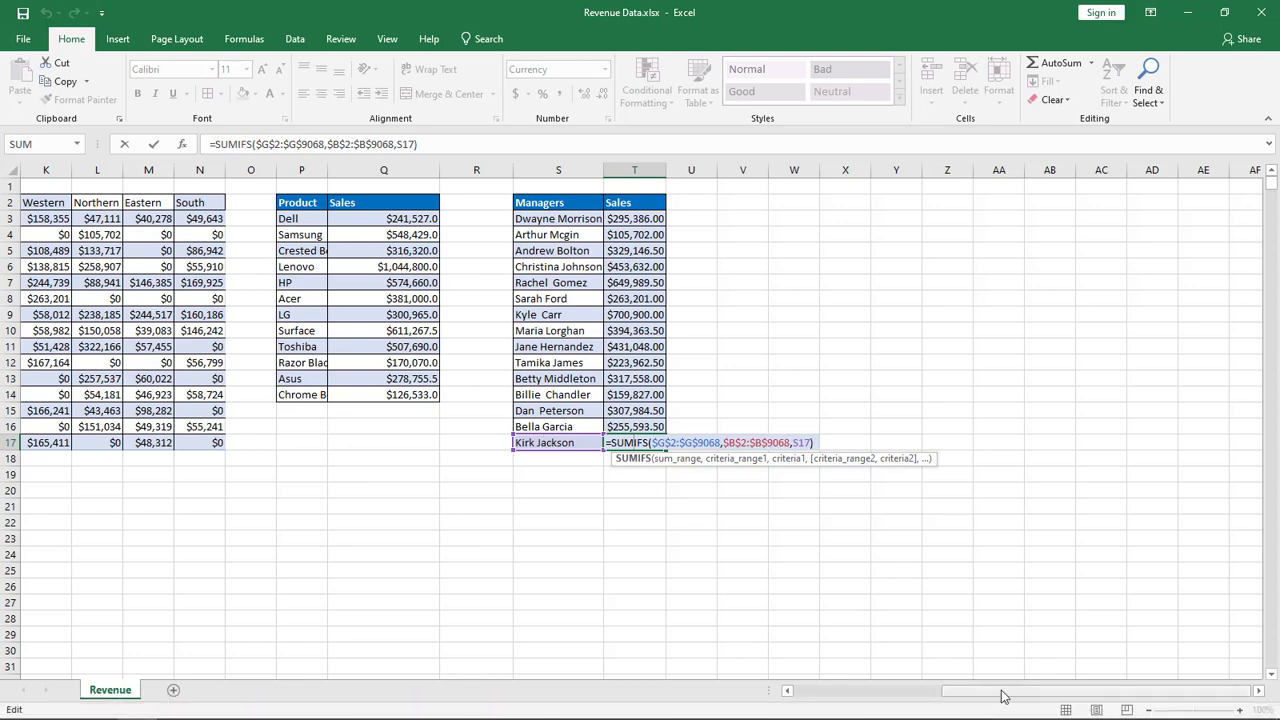
{"action": "left_click_drag", "start_coordinate": [1003, 696], "coordinate": [842, 700]}
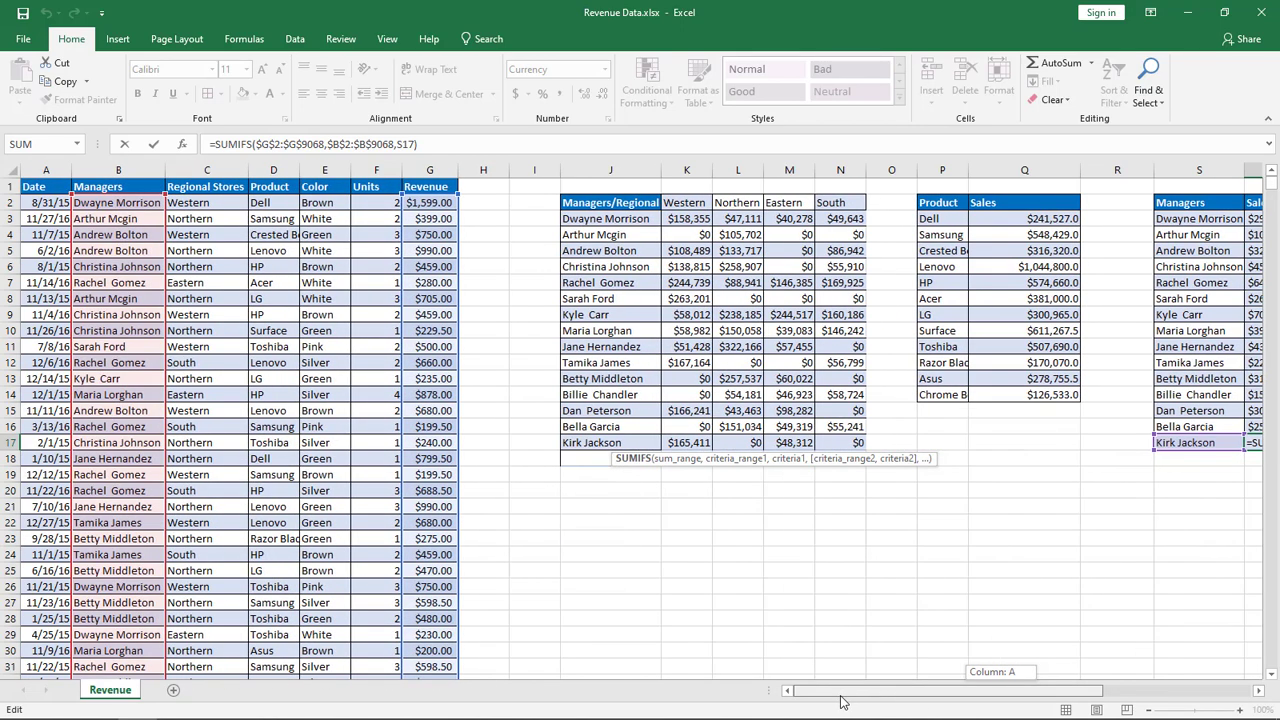
{"action": "left_click_drag", "start_coordinate": [842, 702], "coordinate": [897, 704]}
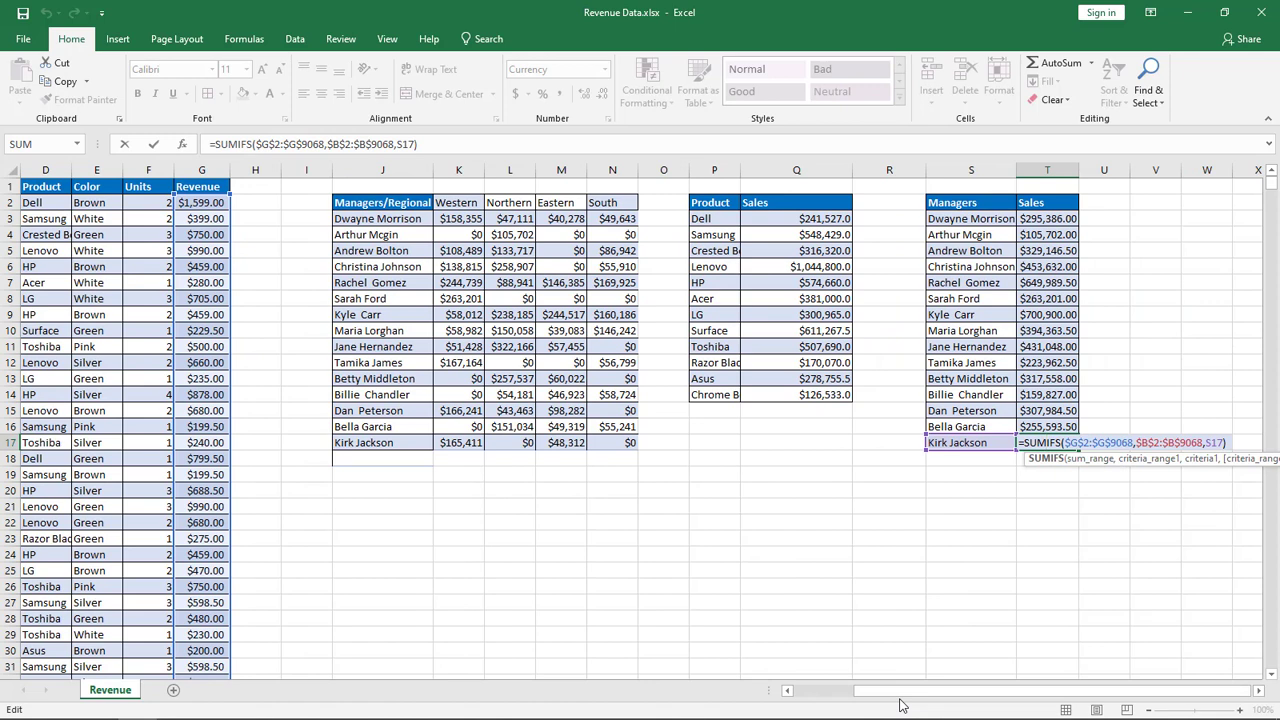
{"action": "key", "text": "ctrl+Return"}
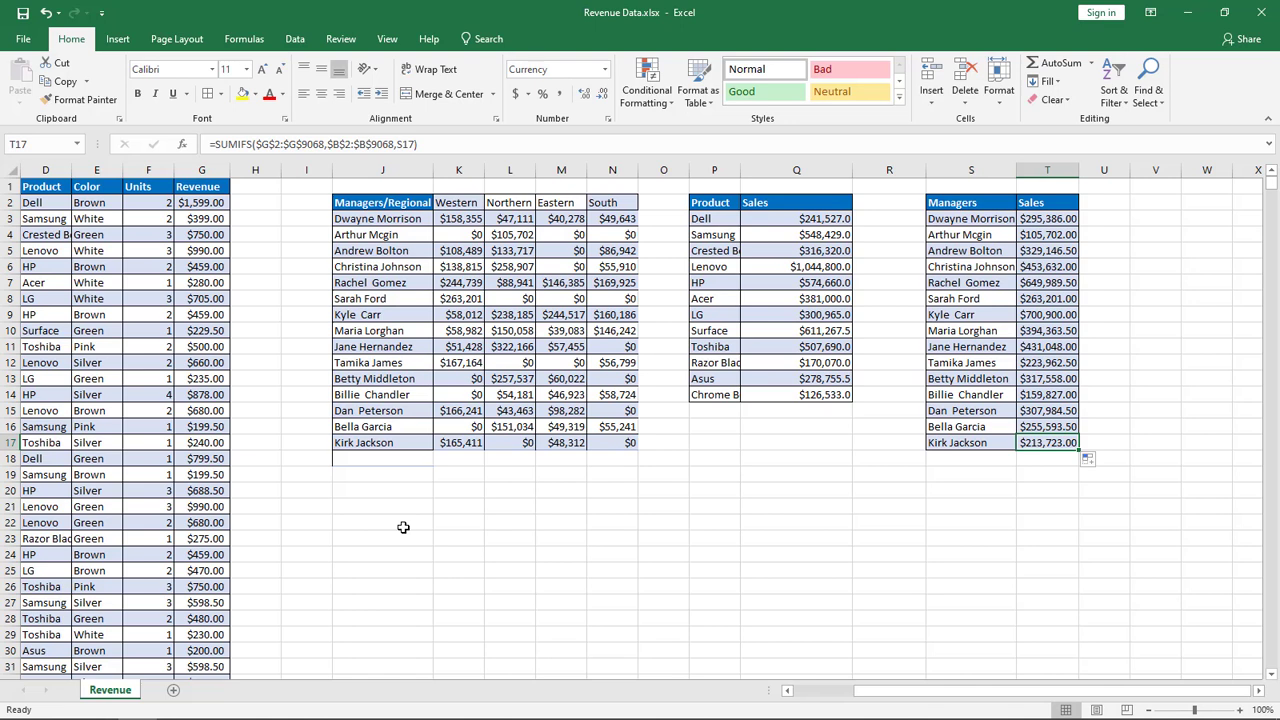
Step: Insert a PivotTable from Revenue!$A$1:$G$9068 on the existing worksheet at location J22
{"action": "left_click", "coordinate": [147, 351]}
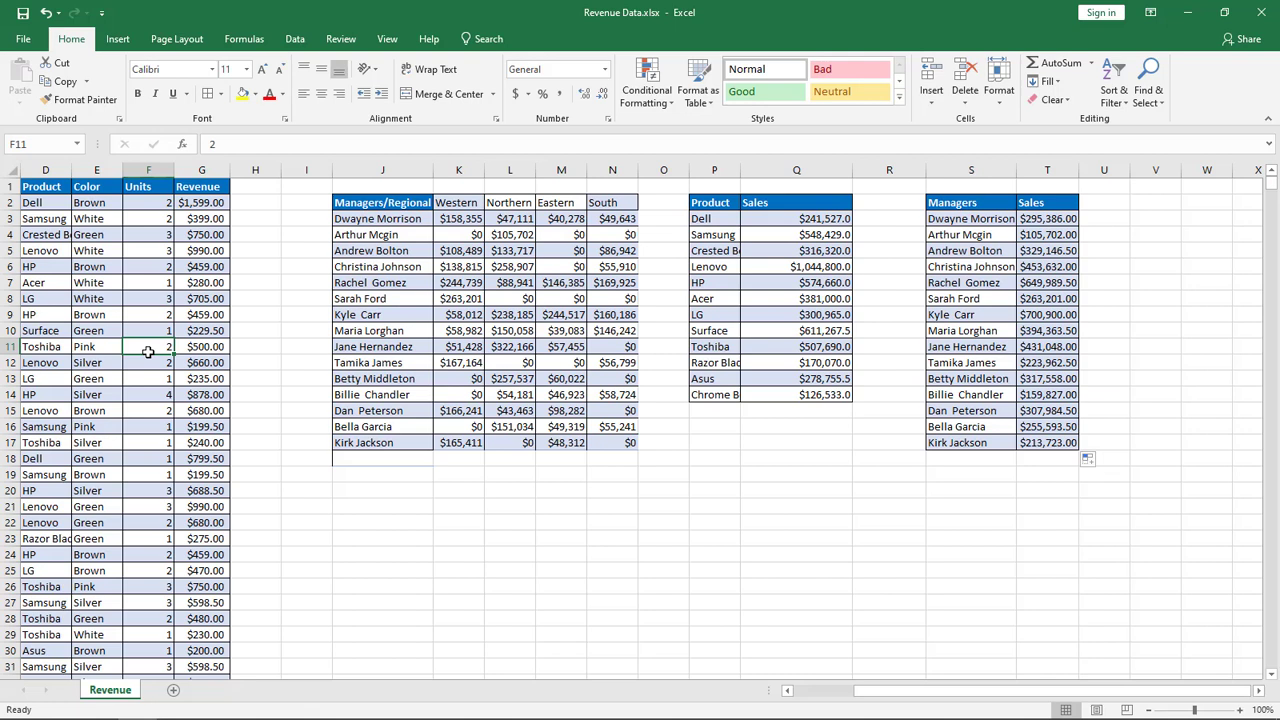
{"action": "left_click", "coordinate": [86, 394]}
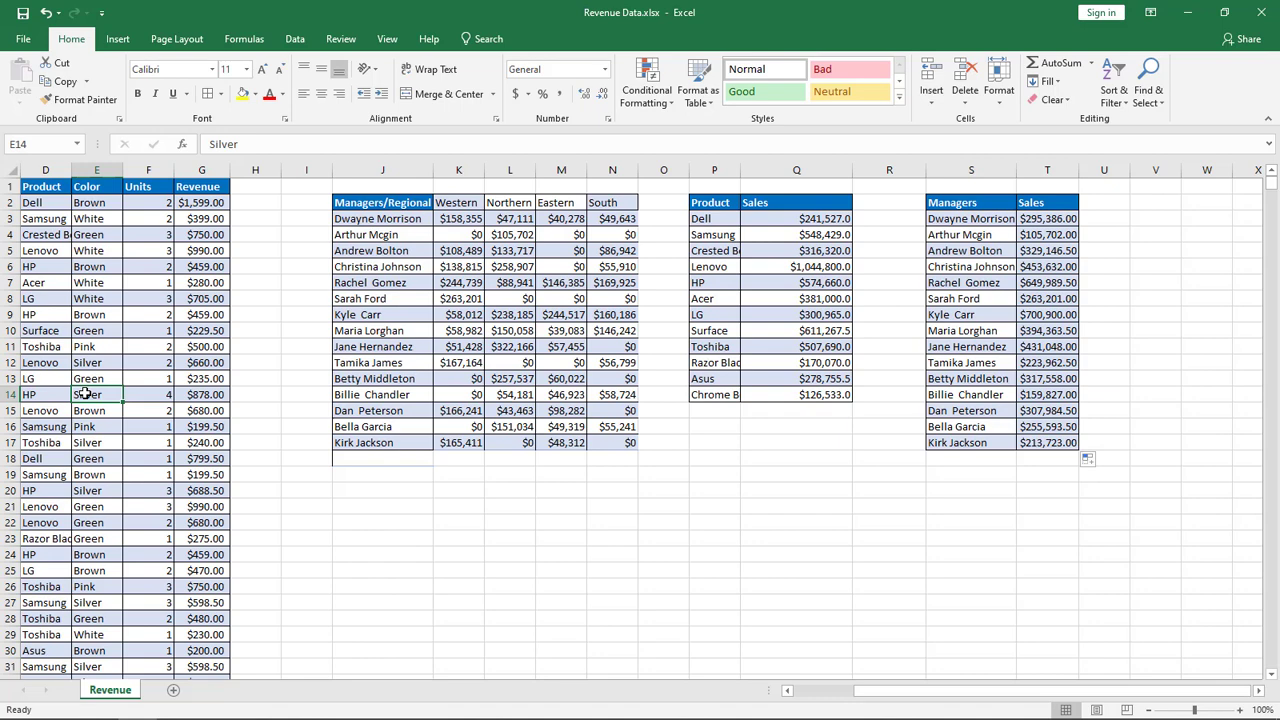
{"action": "key", "text": "alt"}
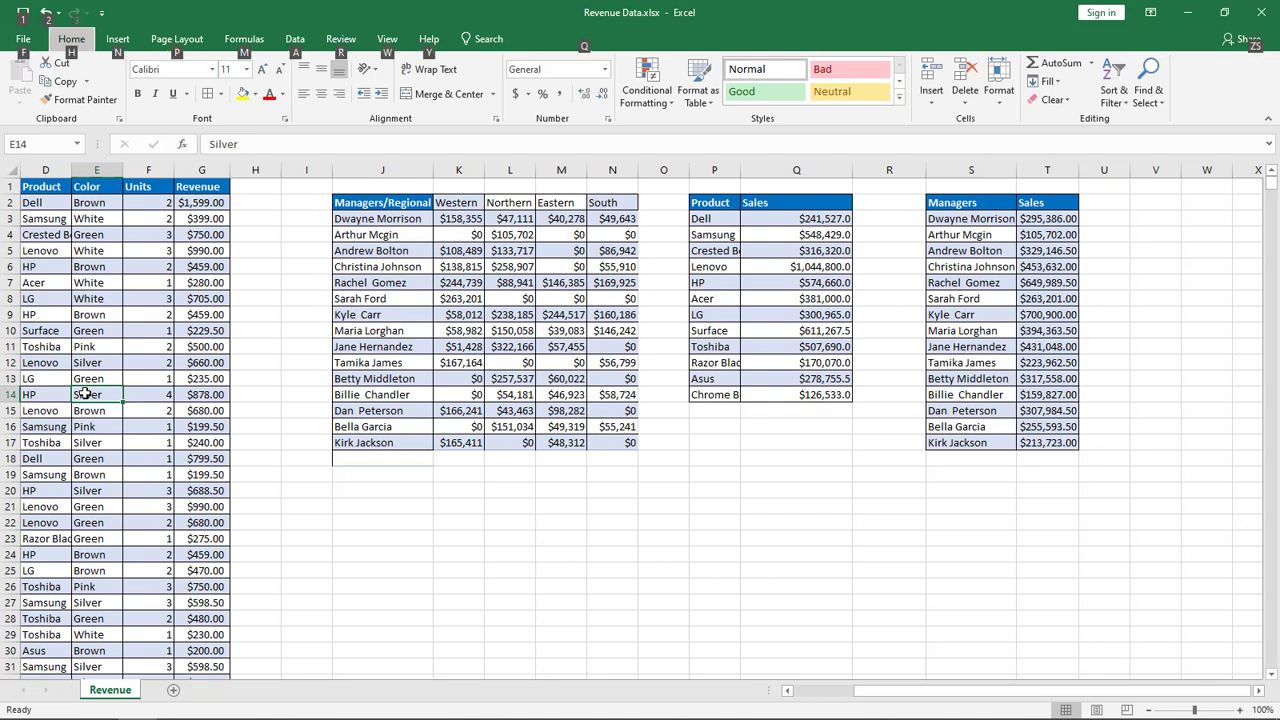
{"action": "key", "text": "n"}
{"action": "key", "text": "v"}
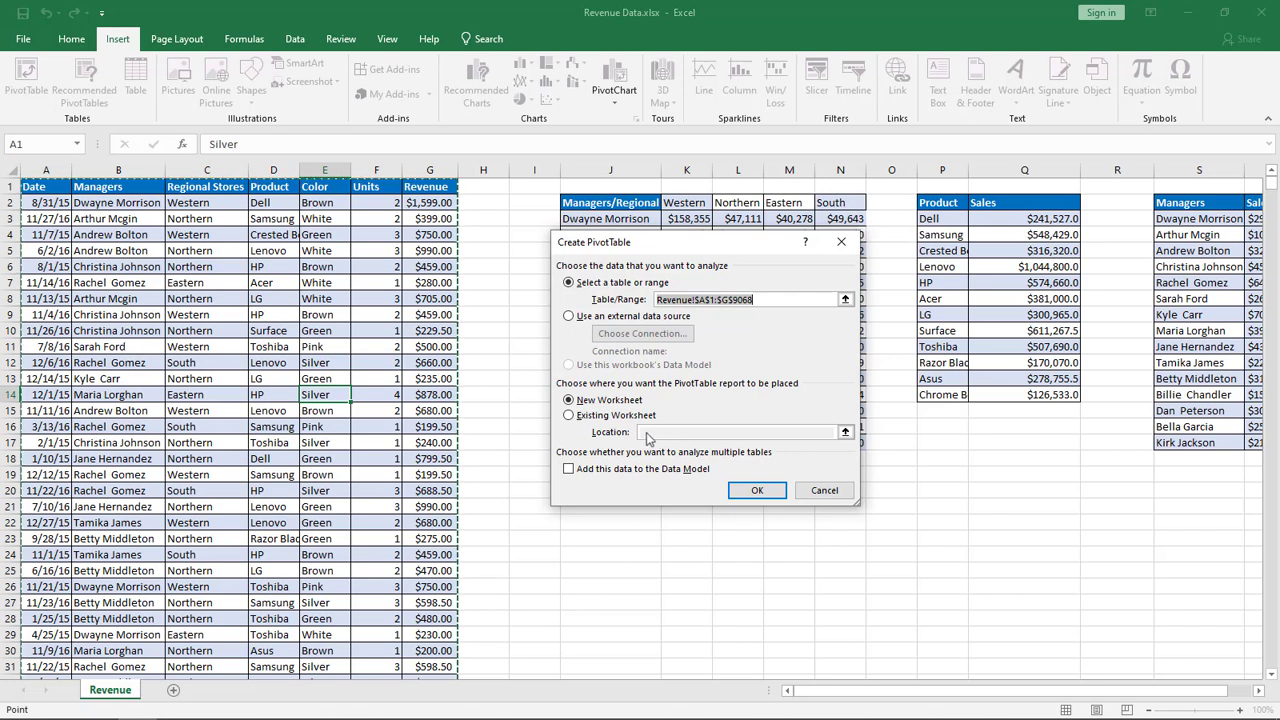
{"action": "left_click", "coordinate": [568, 416]}
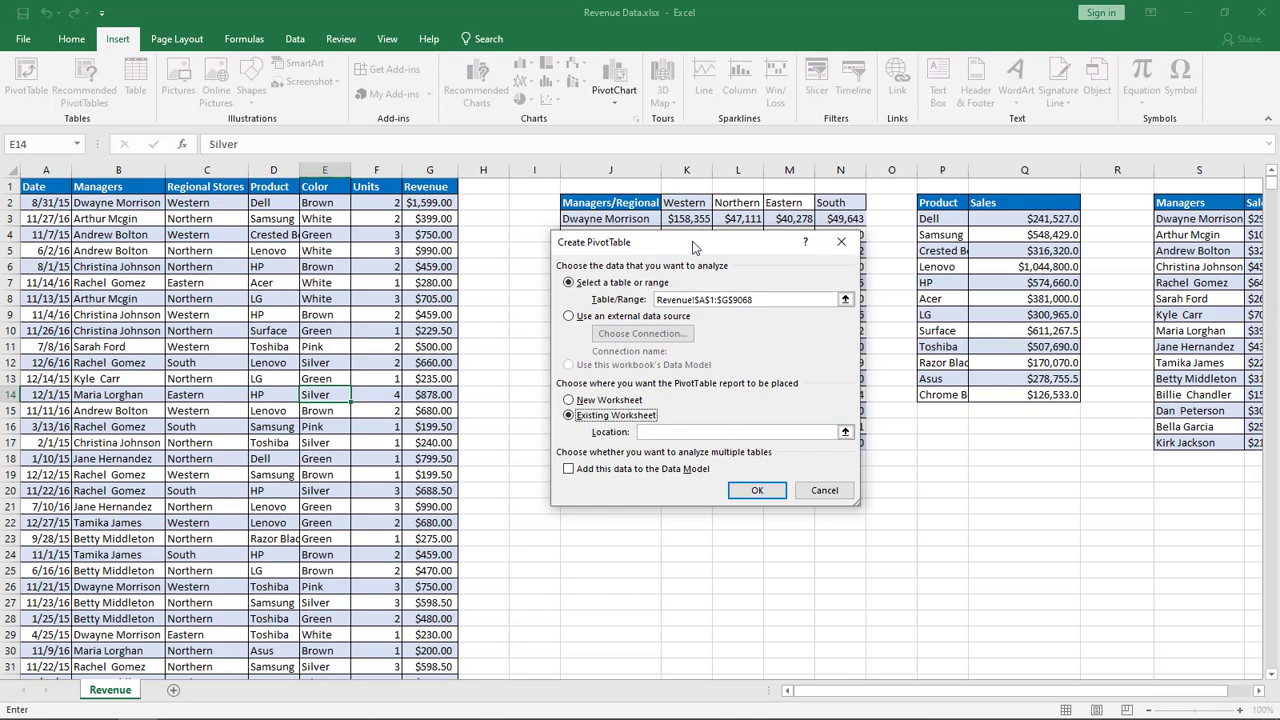
{"action": "left_click_drag", "start_coordinate": [695, 250], "coordinate": [860, 388]}
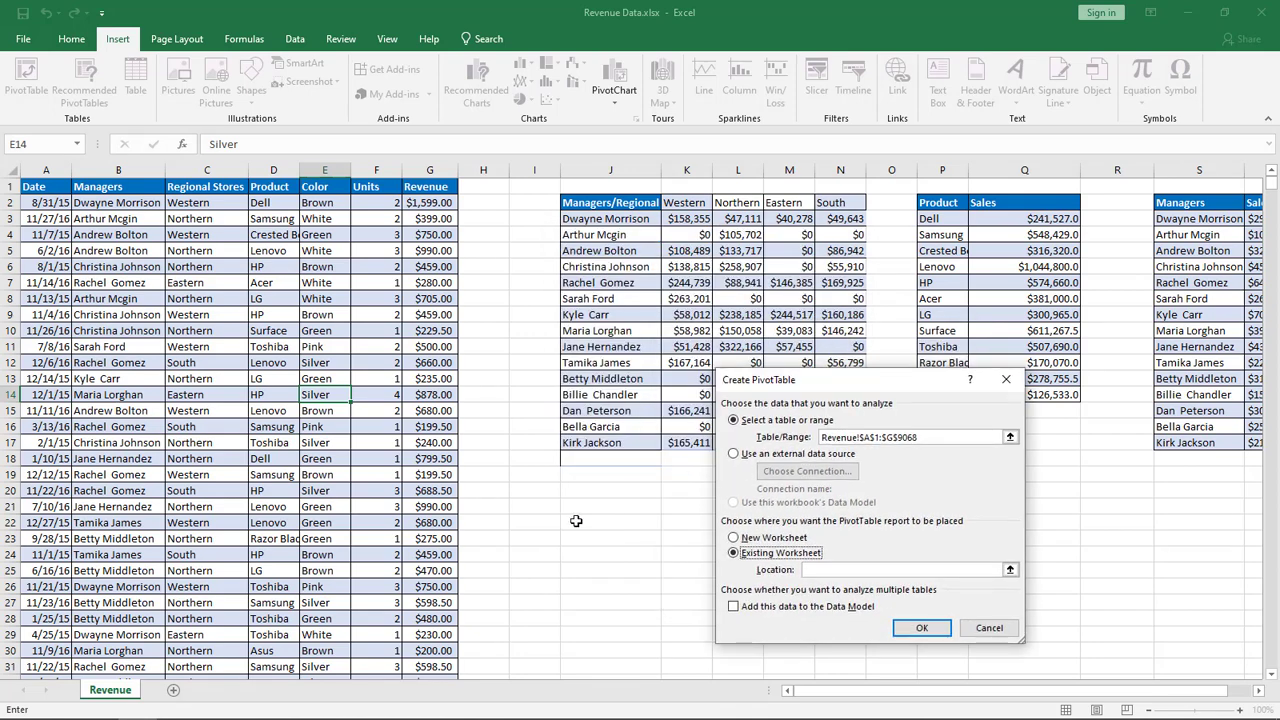
{"action": "left_click", "coordinate": [576, 521]}
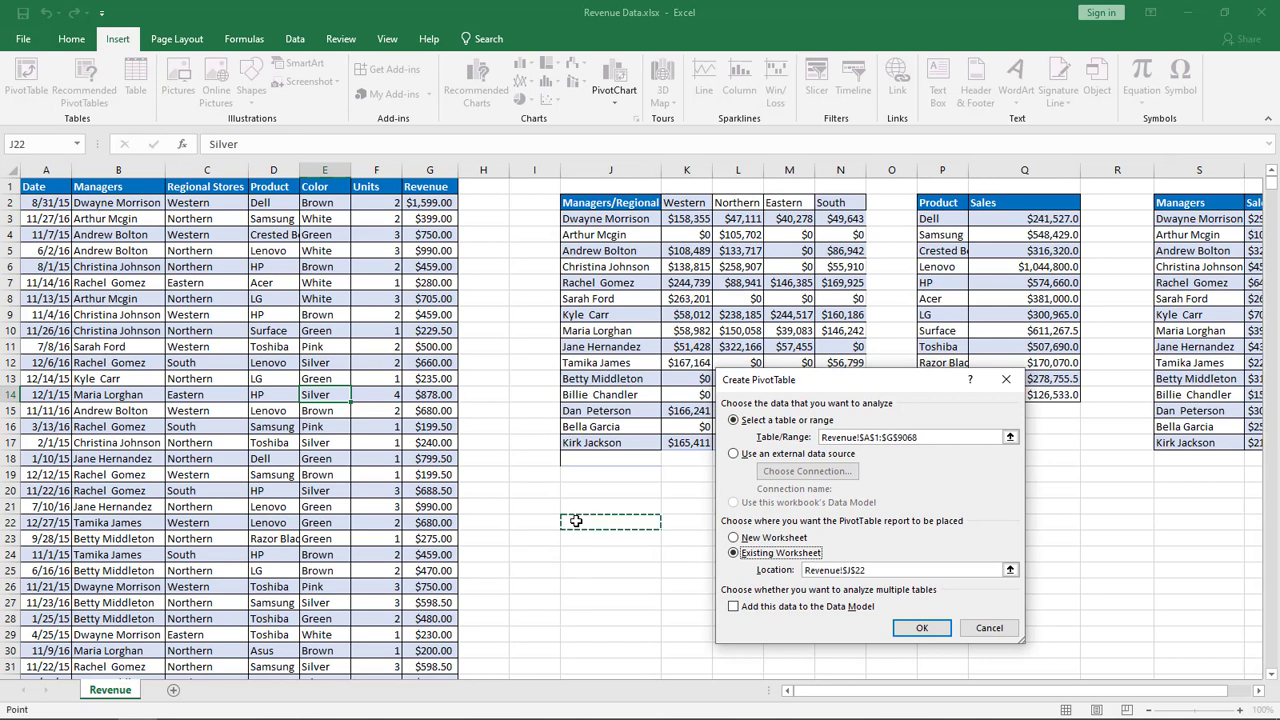
{"action": "left_click", "coordinate": [940, 628]}
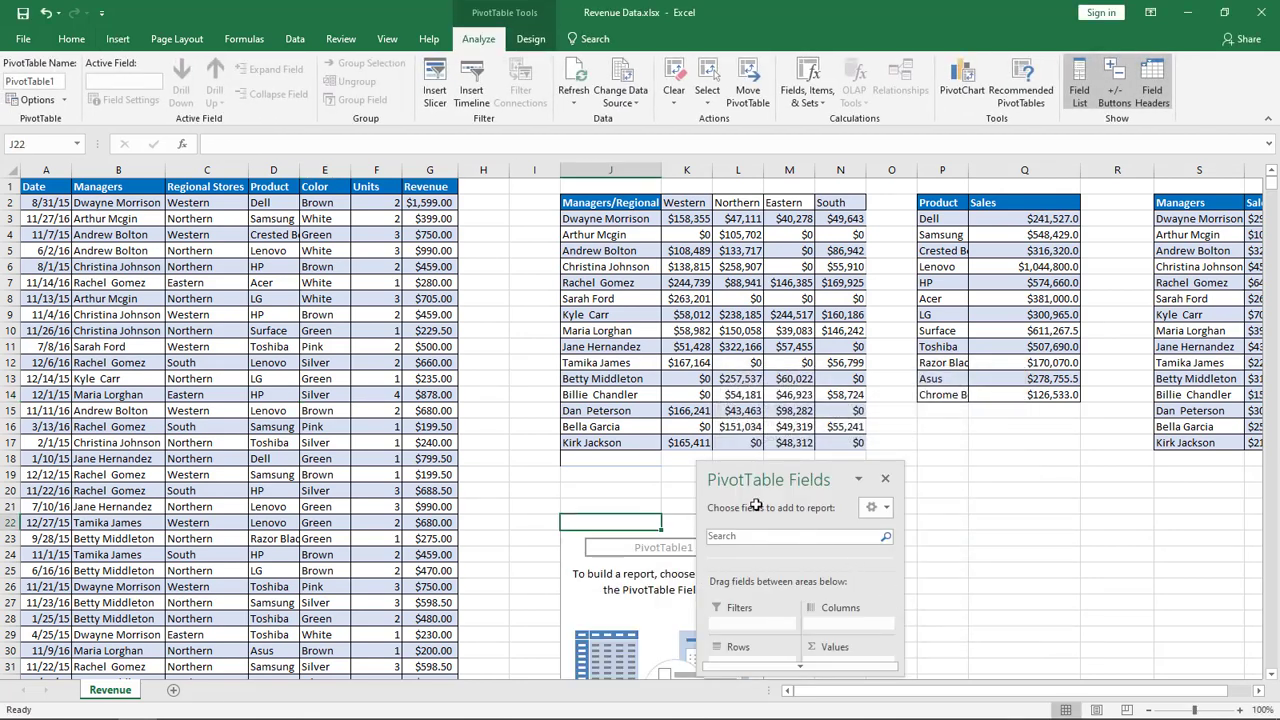
Step: Enlarge the PivotTable Fields pane until all its fields and areas show, and move it clear of the PivotTable
{"action": "left_click_drag", "start_coordinate": [755, 503], "coordinate": [937, 388]}
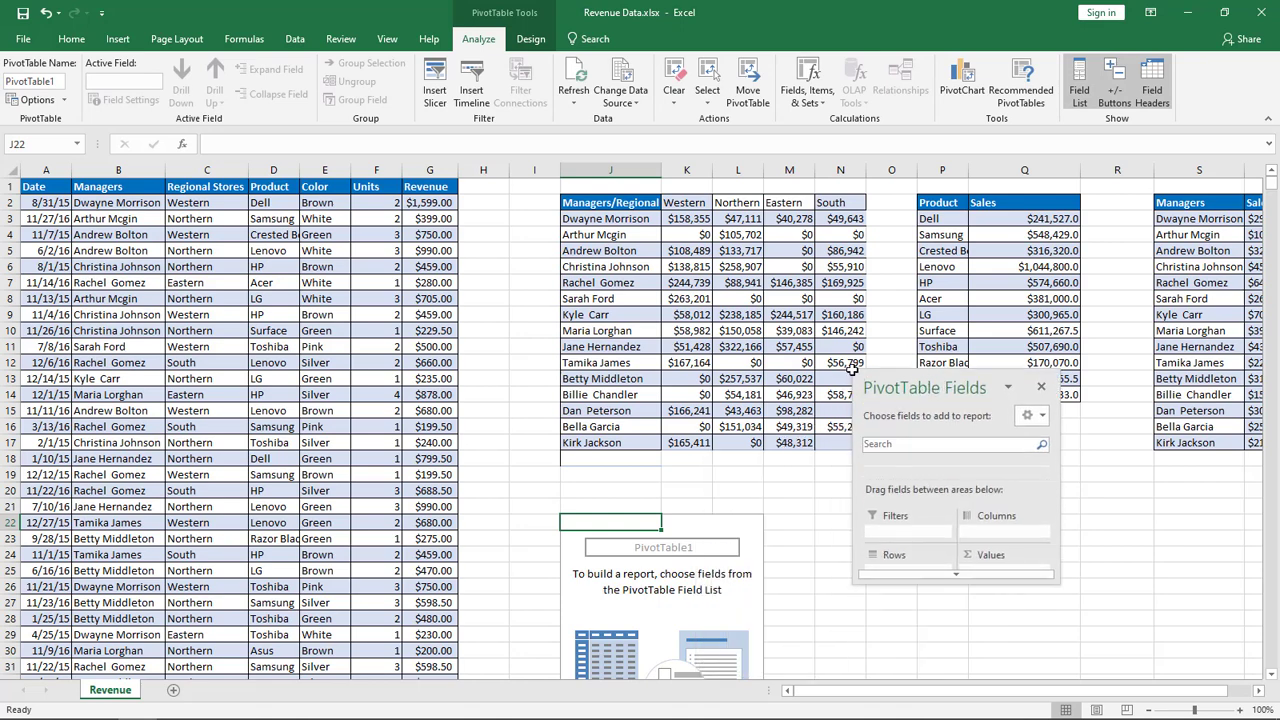
{"action": "left_click_drag", "start_coordinate": [854, 370], "coordinate": [748, 129]}
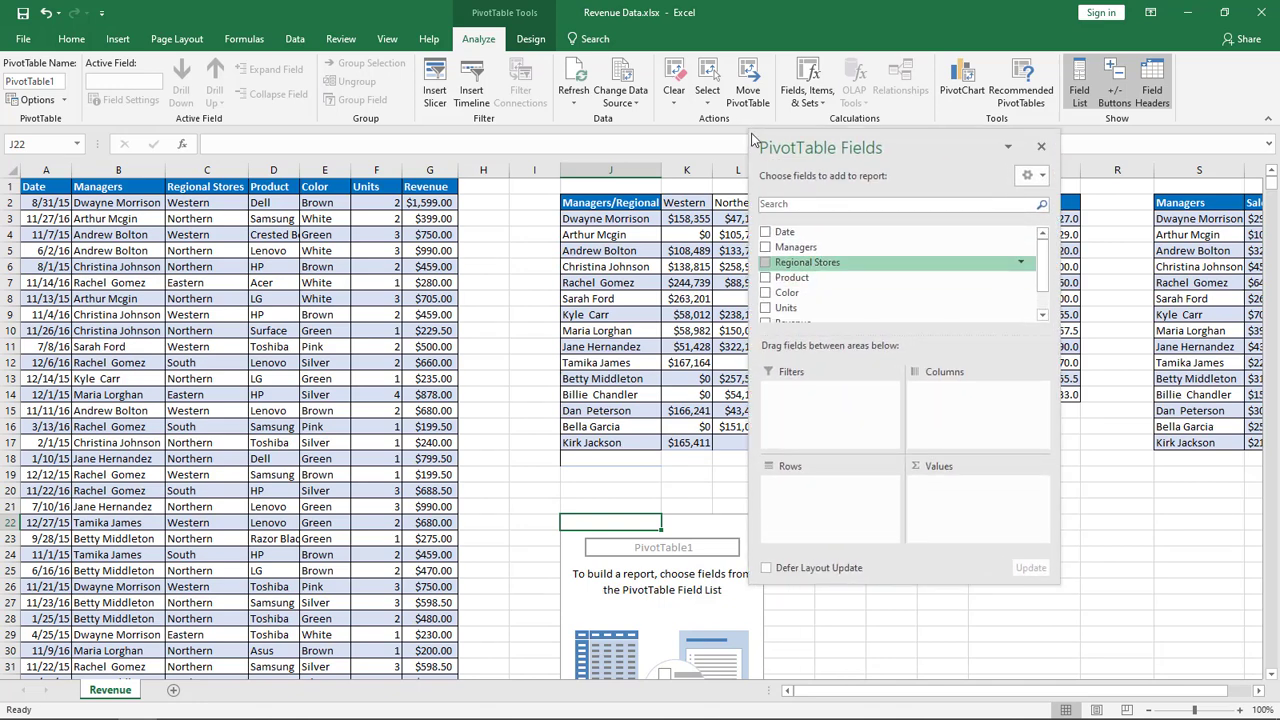
{"action": "left_click_drag", "start_coordinate": [750, 133], "coordinate": [731, 107]}
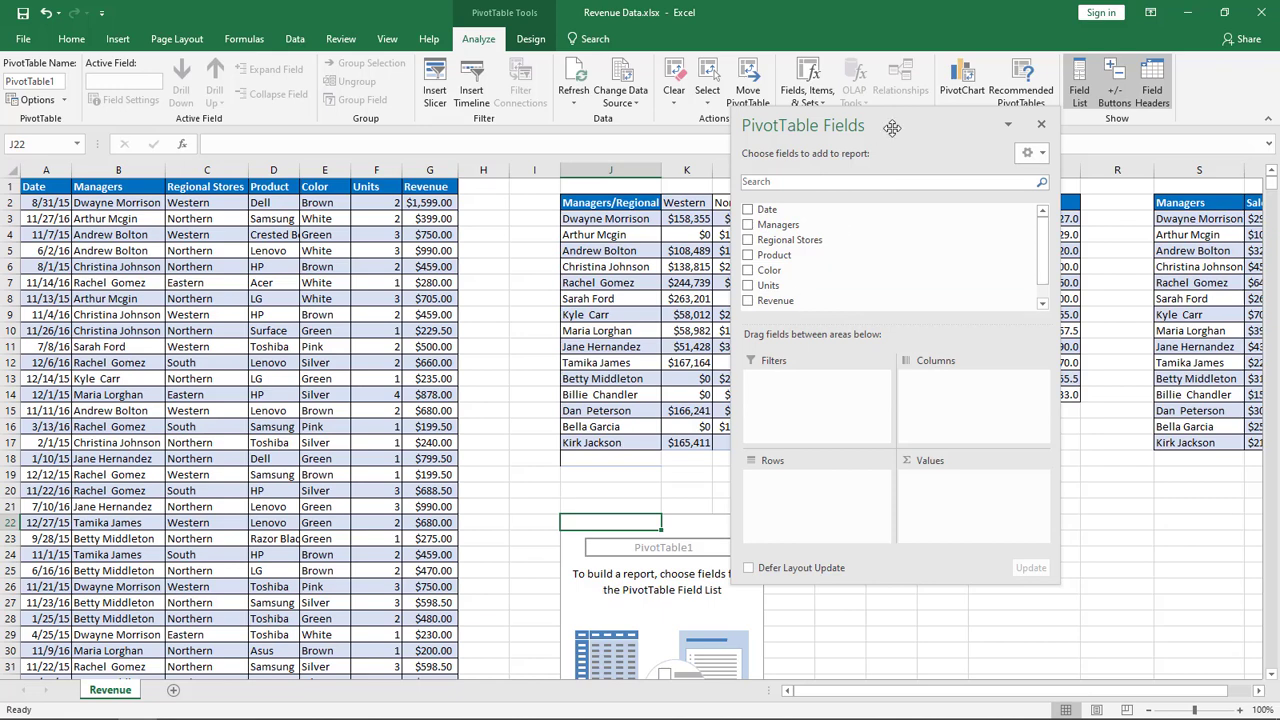
{"action": "left_click_drag", "start_coordinate": [892, 128], "coordinate": [1021, 121]}
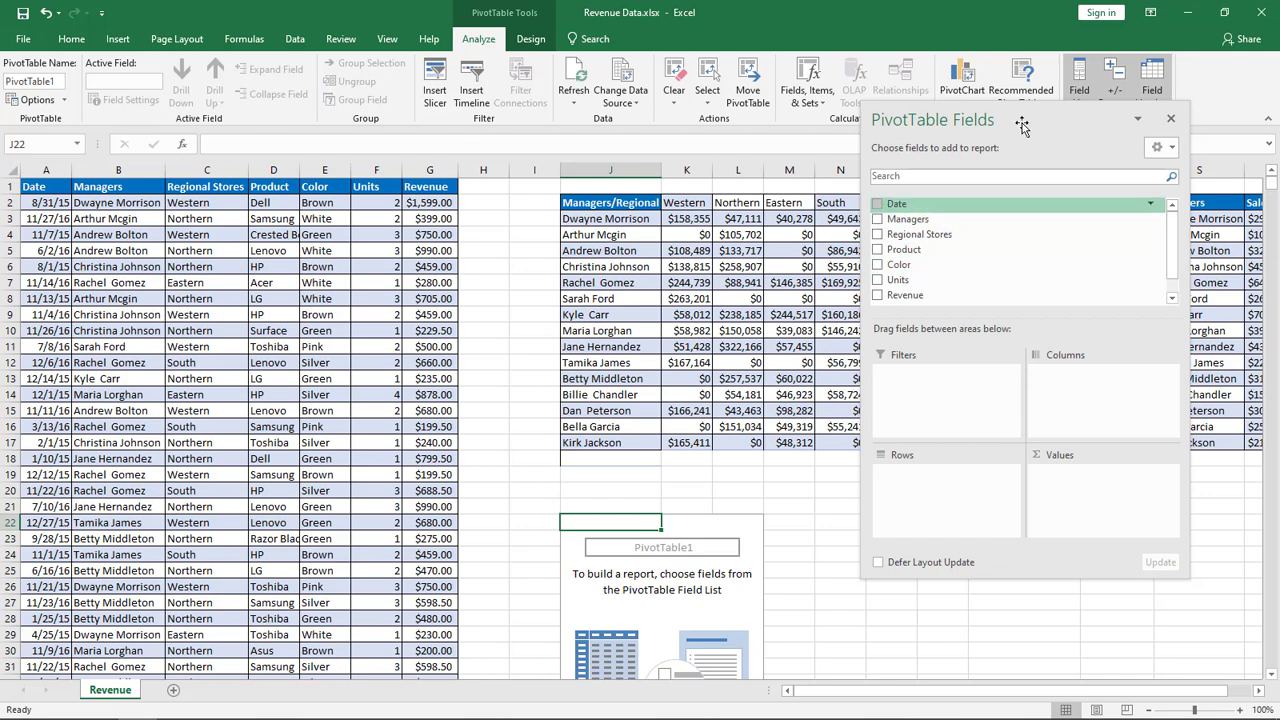
Step: Lay out the PivotTable with Managers in rows, Regional Stores in columns and the sum of Revenue as values
{"action": "left_click", "coordinate": [877, 220]}
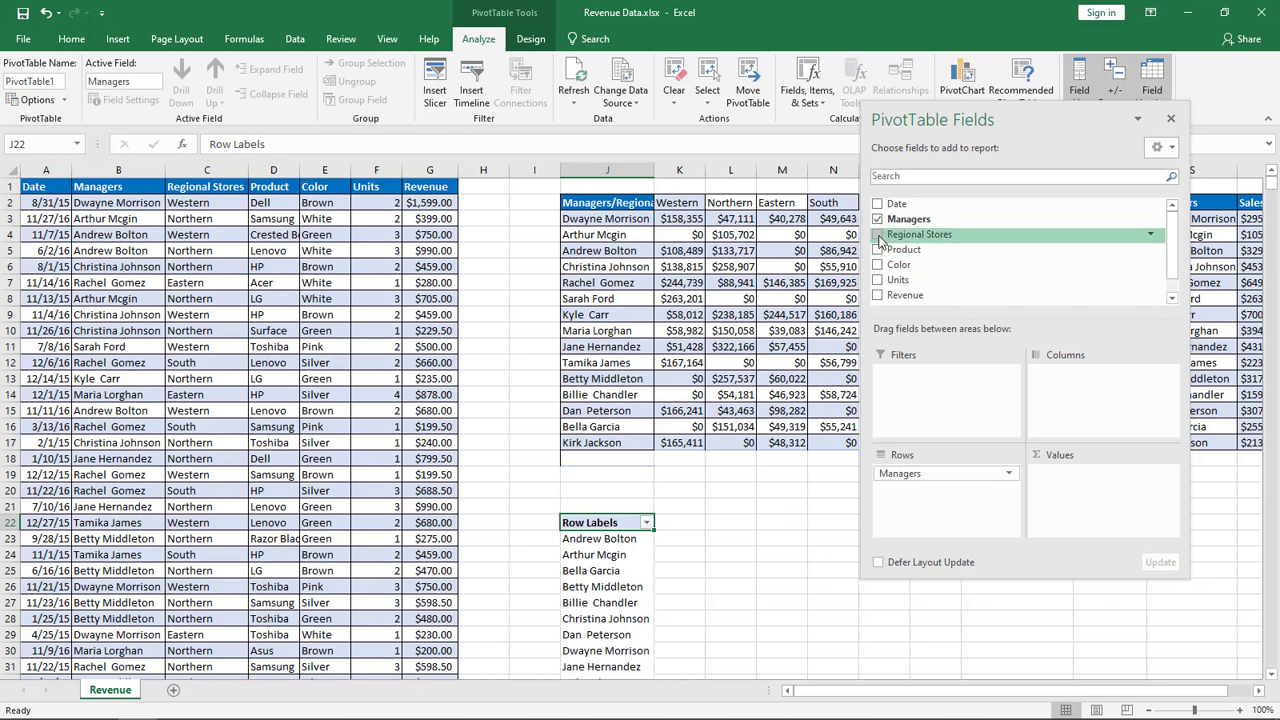
{"action": "left_click", "coordinate": [878, 236]}
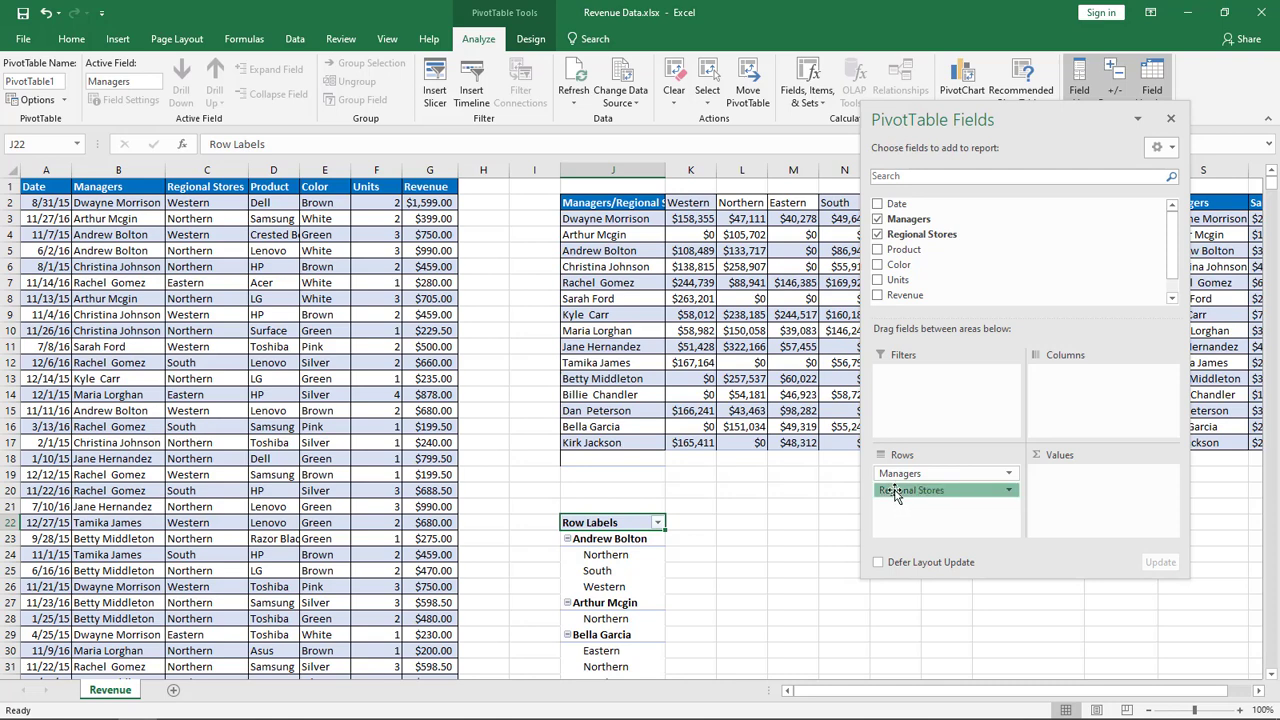
{"action": "left_click_drag", "start_coordinate": [895, 492], "coordinate": [1018, 377]}
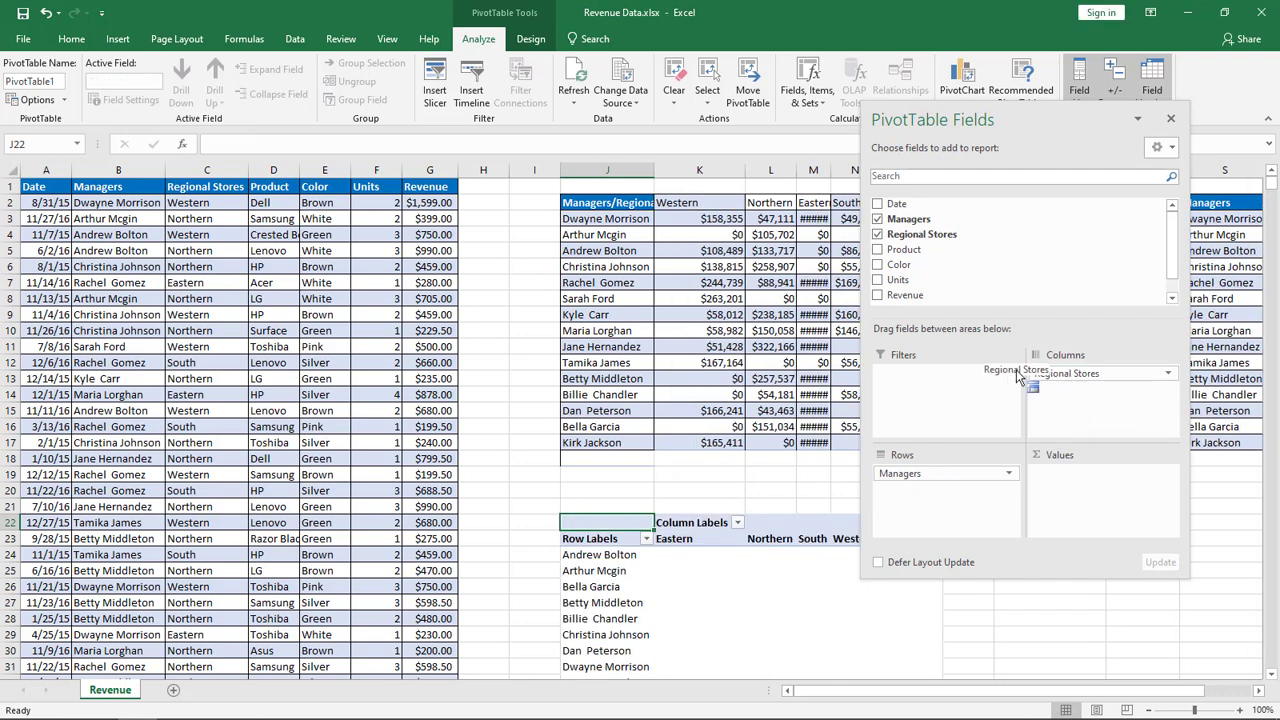
{"action": "left_click", "coordinate": [878, 296]}
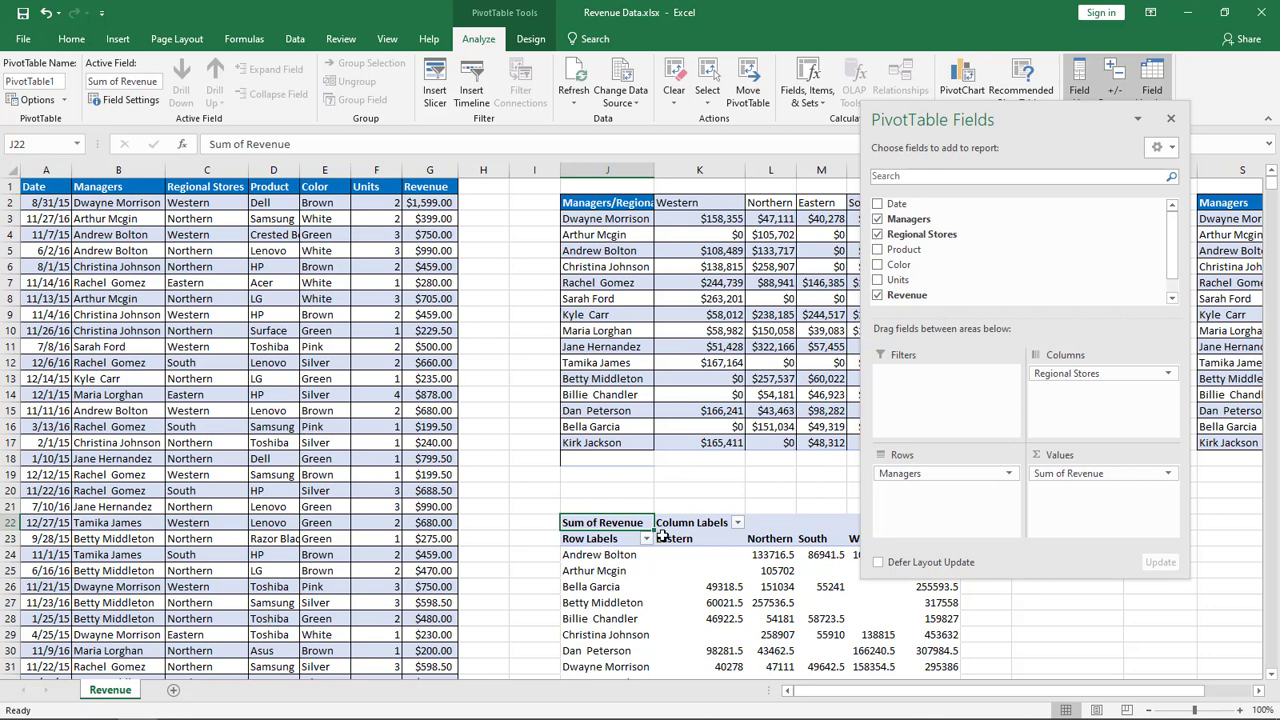
Step: Switch the PivotTable's report layout to Outline Form
{"action": "left_click", "coordinate": [530, 40]}
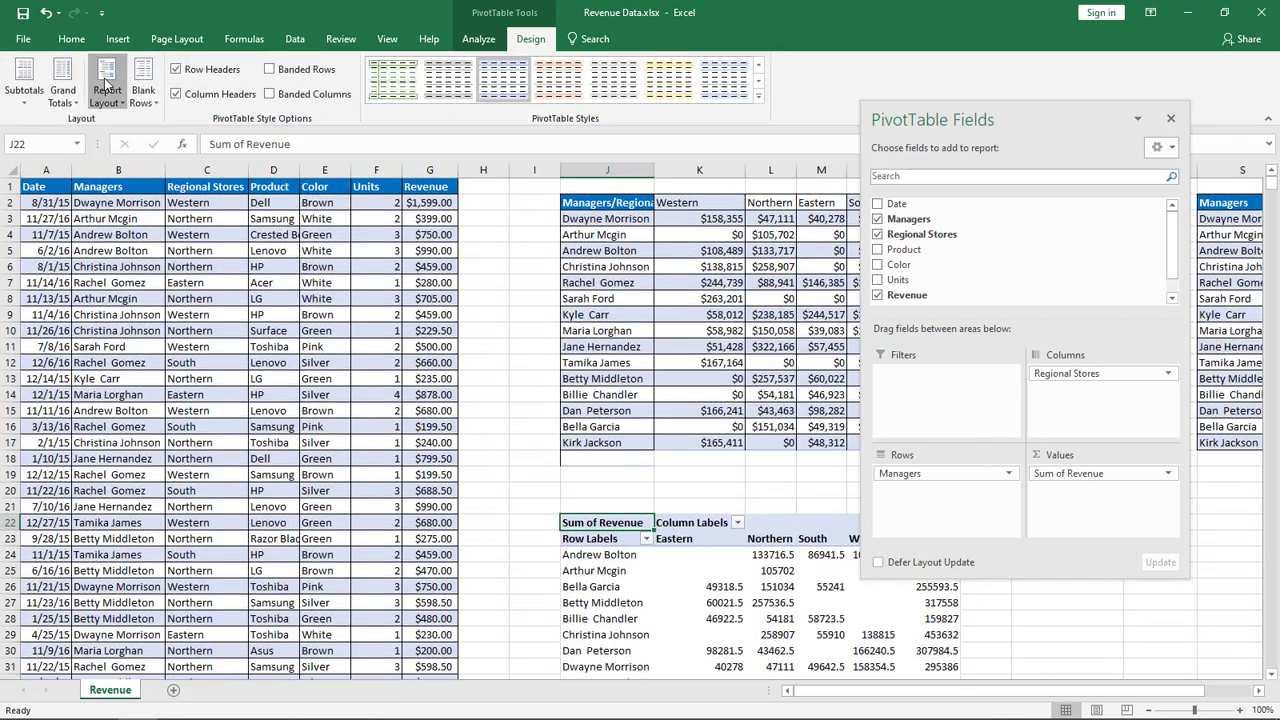
{"action": "left_click", "coordinate": [106, 88]}
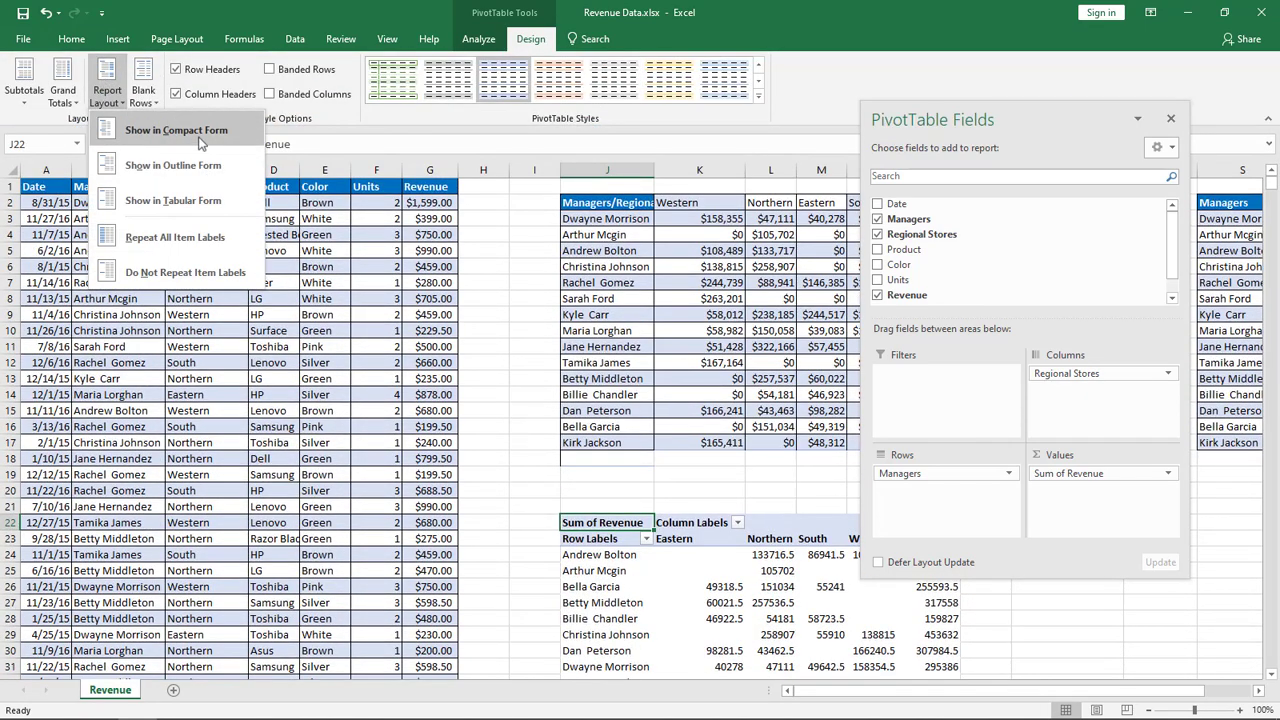
{"action": "left_click", "coordinate": [172, 166]}
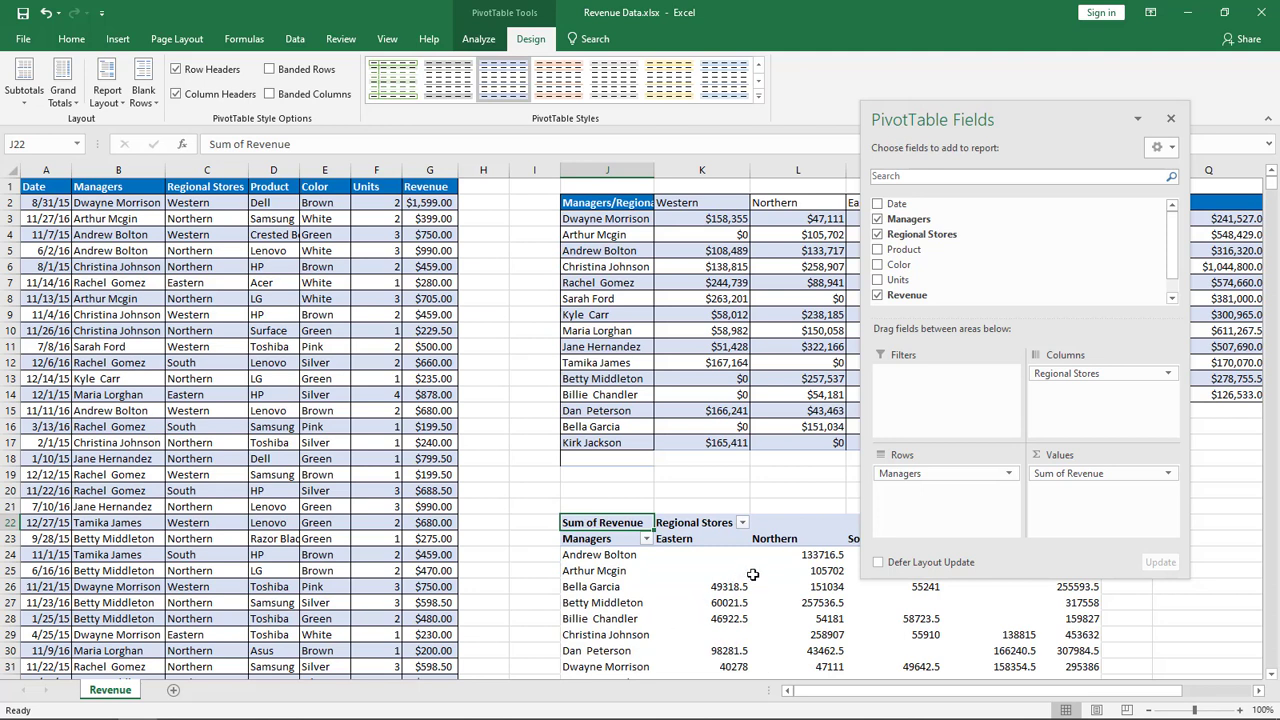
Step: Format the PivotTable's Sum of Revenue values as Currency with the $ symbol and 0 decimal places
{"action": "left_click", "coordinate": [820, 572]}
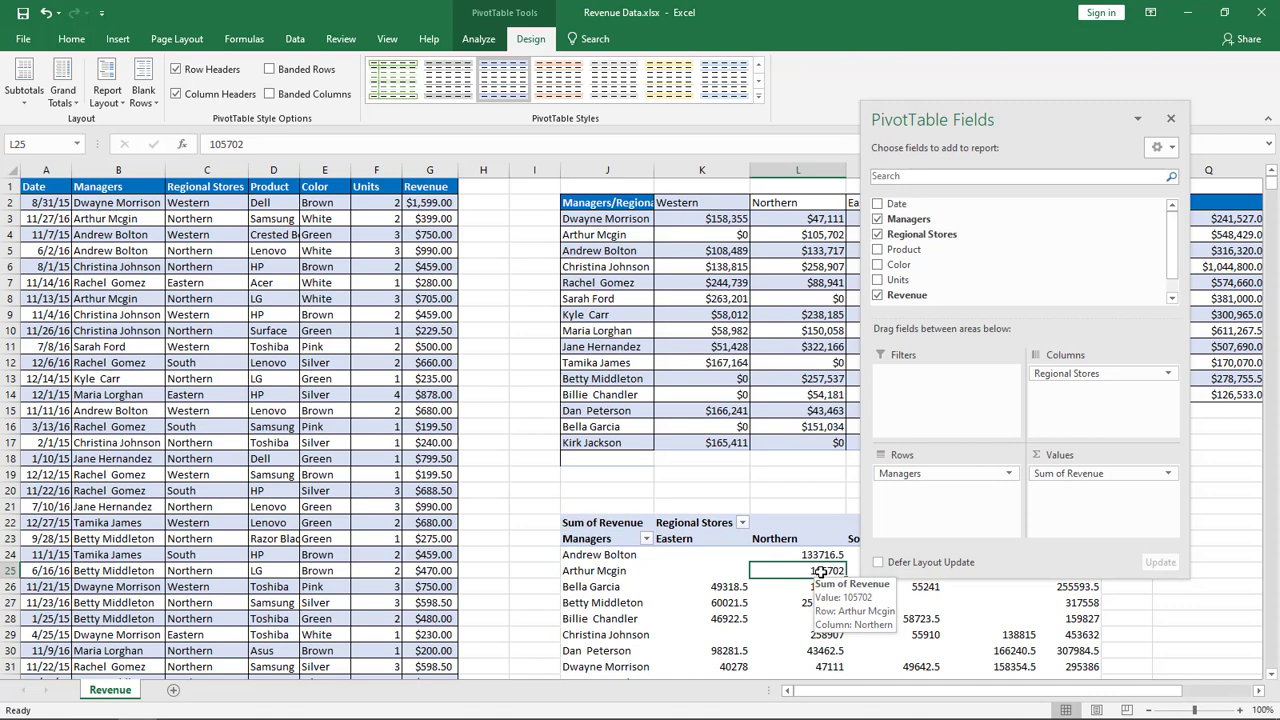
{"action": "right_click", "coordinate": [820, 572]}
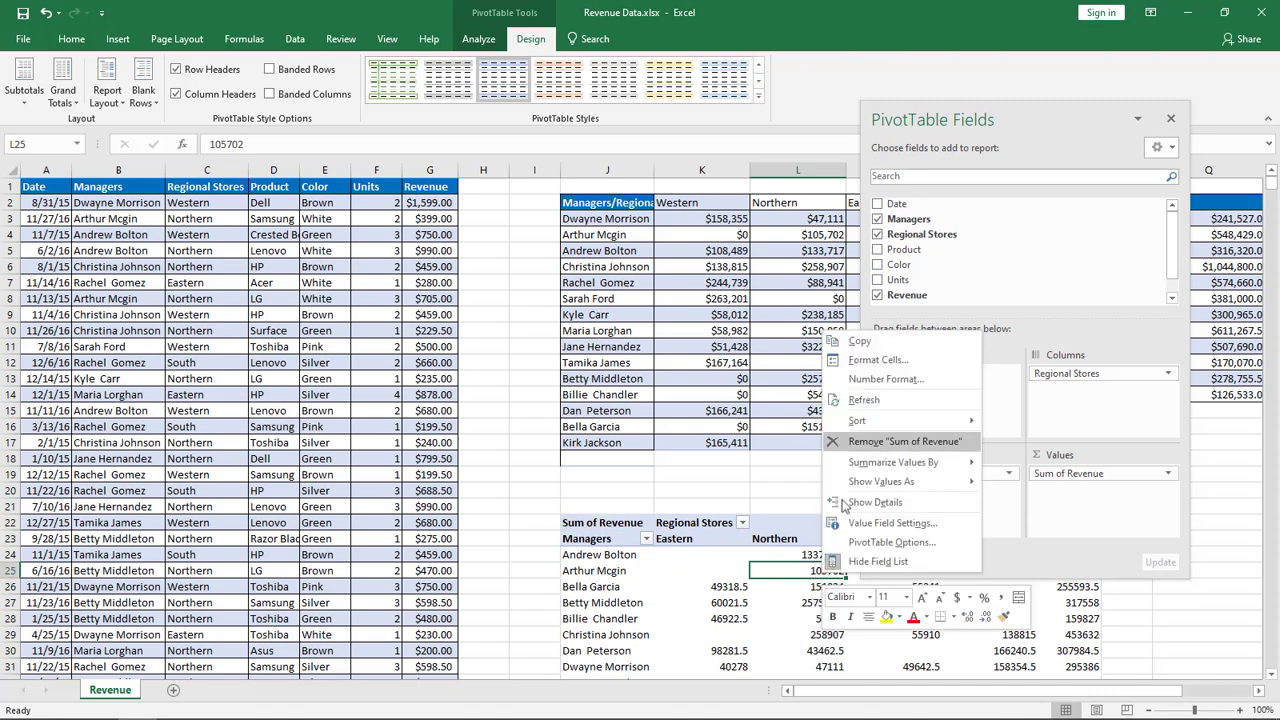
{"action": "left_click", "coordinate": [878, 380]}
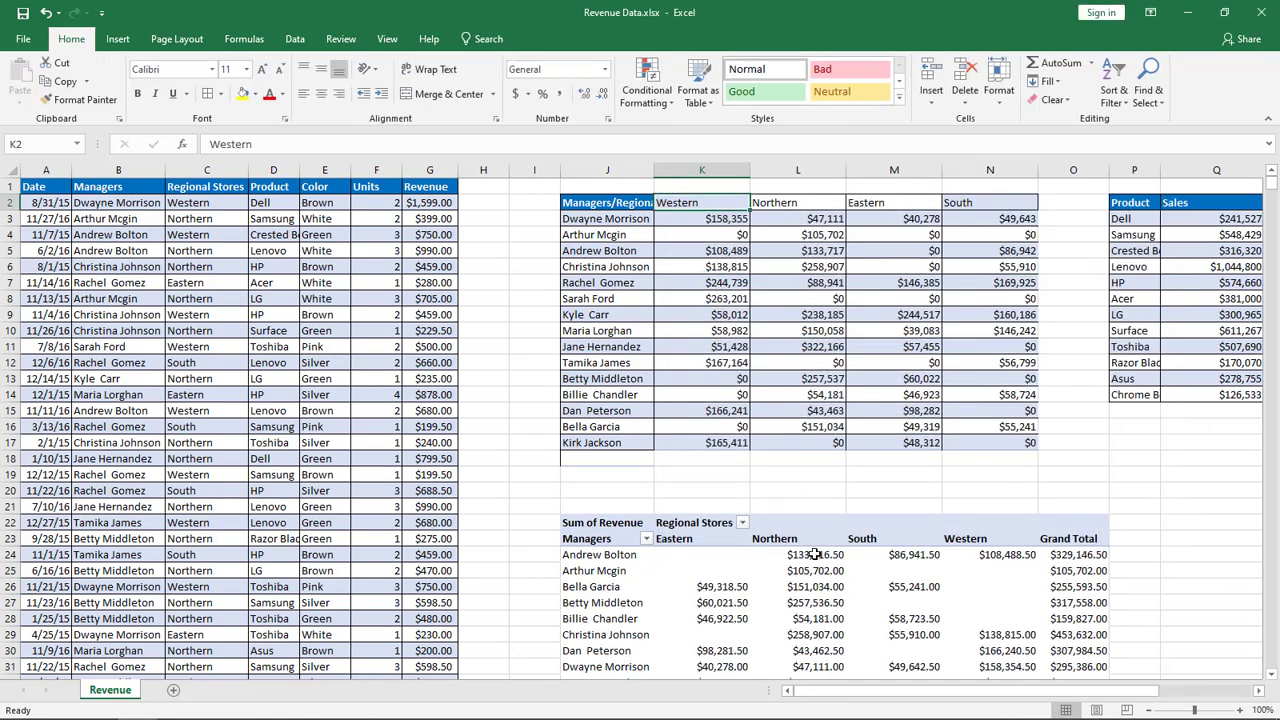
{"action": "left_click", "coordinate": [815, 554]}
{"action": "right_click", "coordinate": [815, 554]}
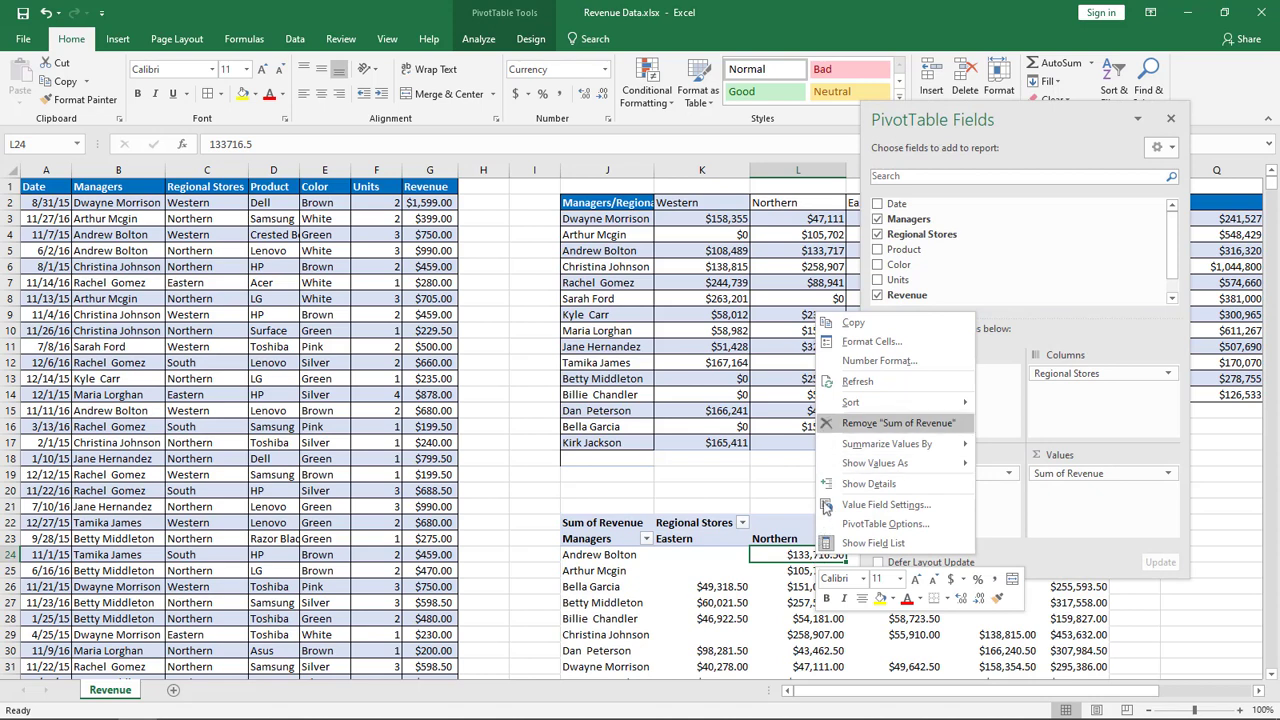
{"action": "left_click", "coordinate": [846, 364]}
{"action": "left_click", "coordinate": [656, 258]}
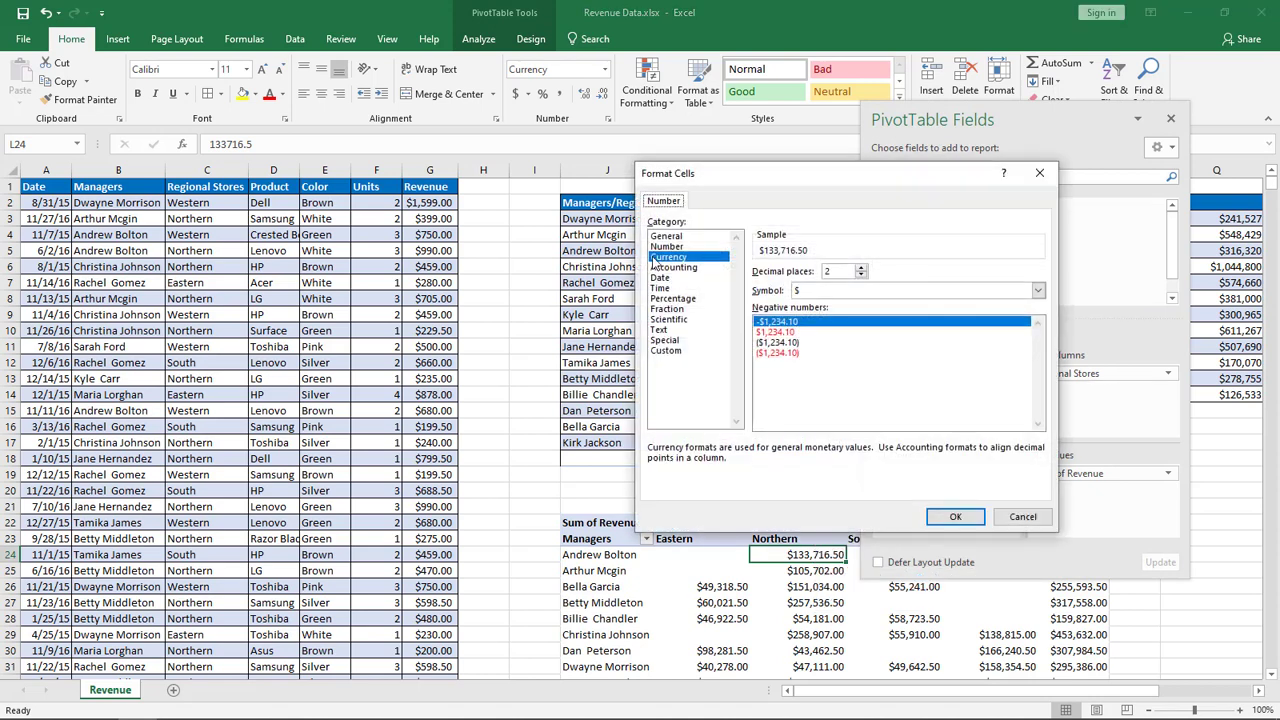
{"action": "left_click", "coordinate": [861, 276]}
{"action": "left_click", "coordinate": [861, 276]}
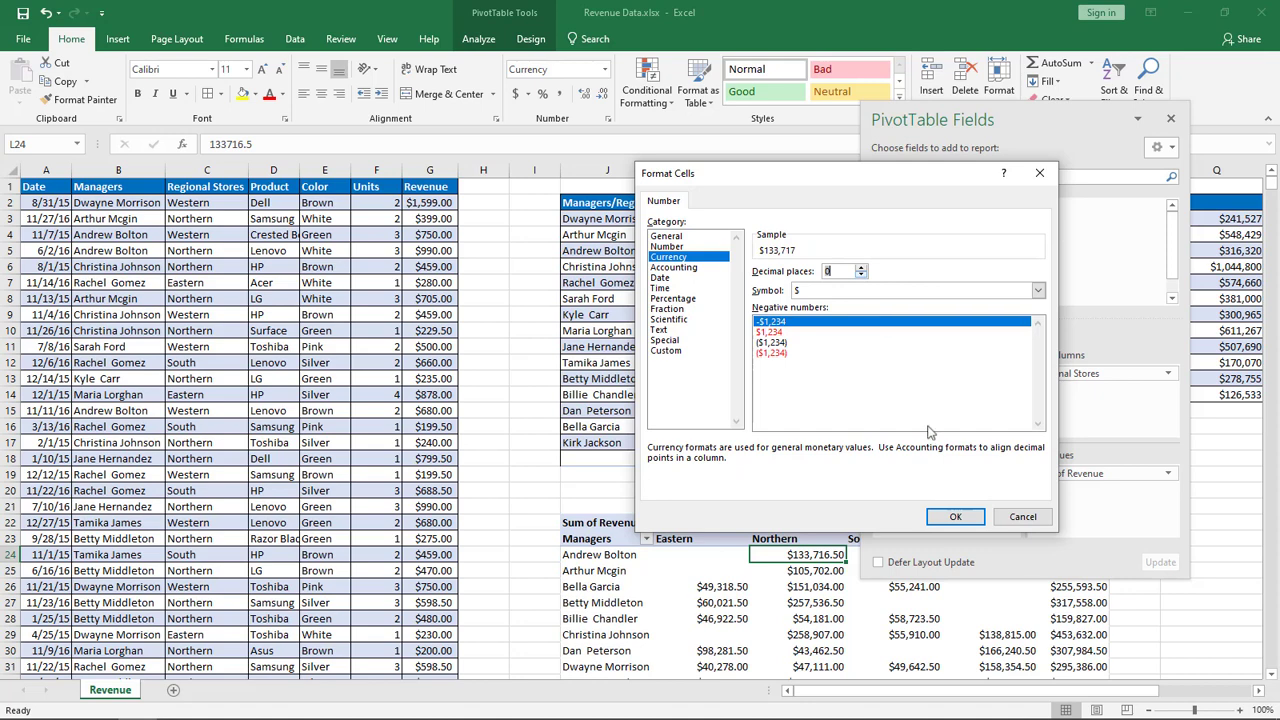
{"action": "left_click", "coordinate": [966, 520]}
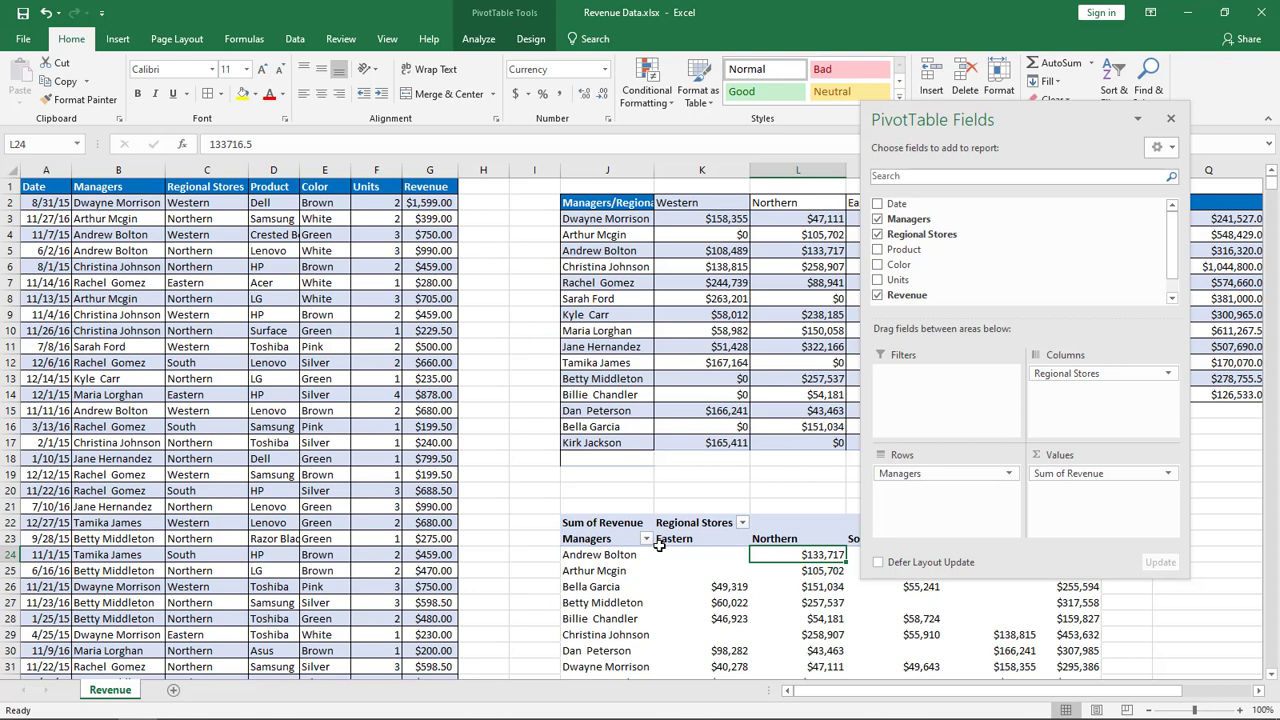
Step: Turn off autofitting of column widths on update in the PivotTable's options
{"action": "right_click", "coordinate": [605, 570]}
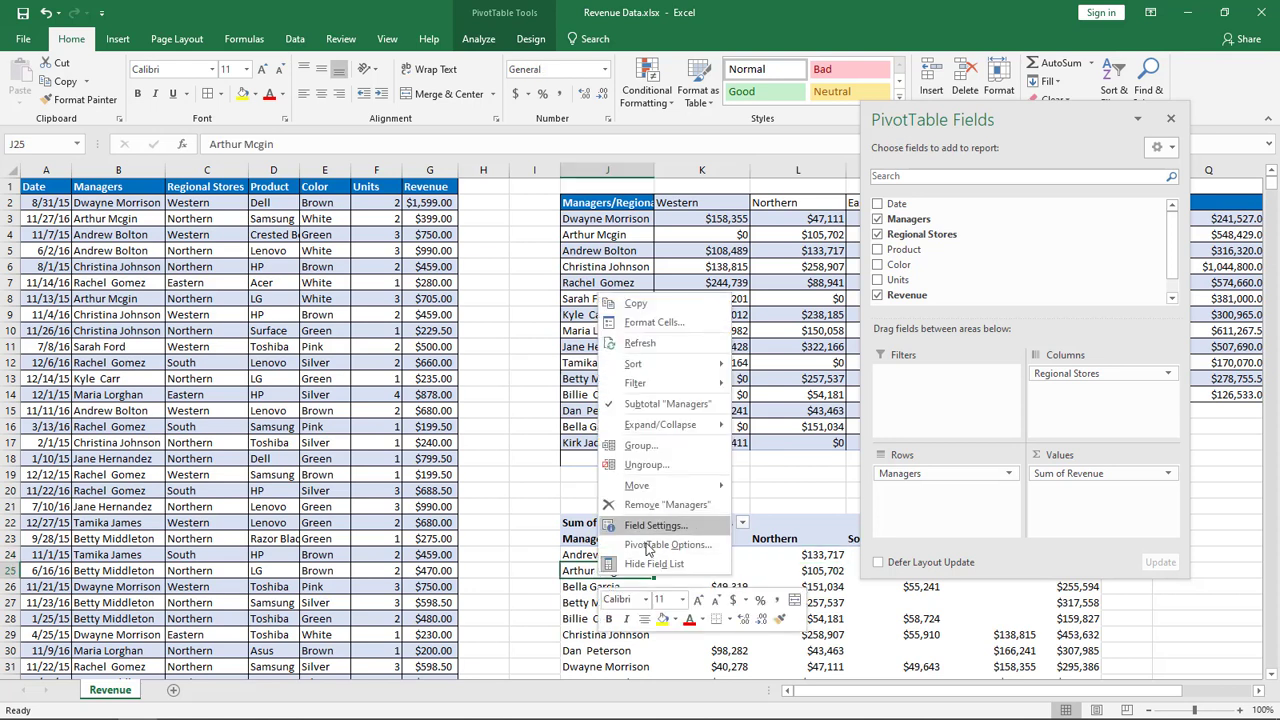
{"action": "left_click", "coordinate": [646, 545]}
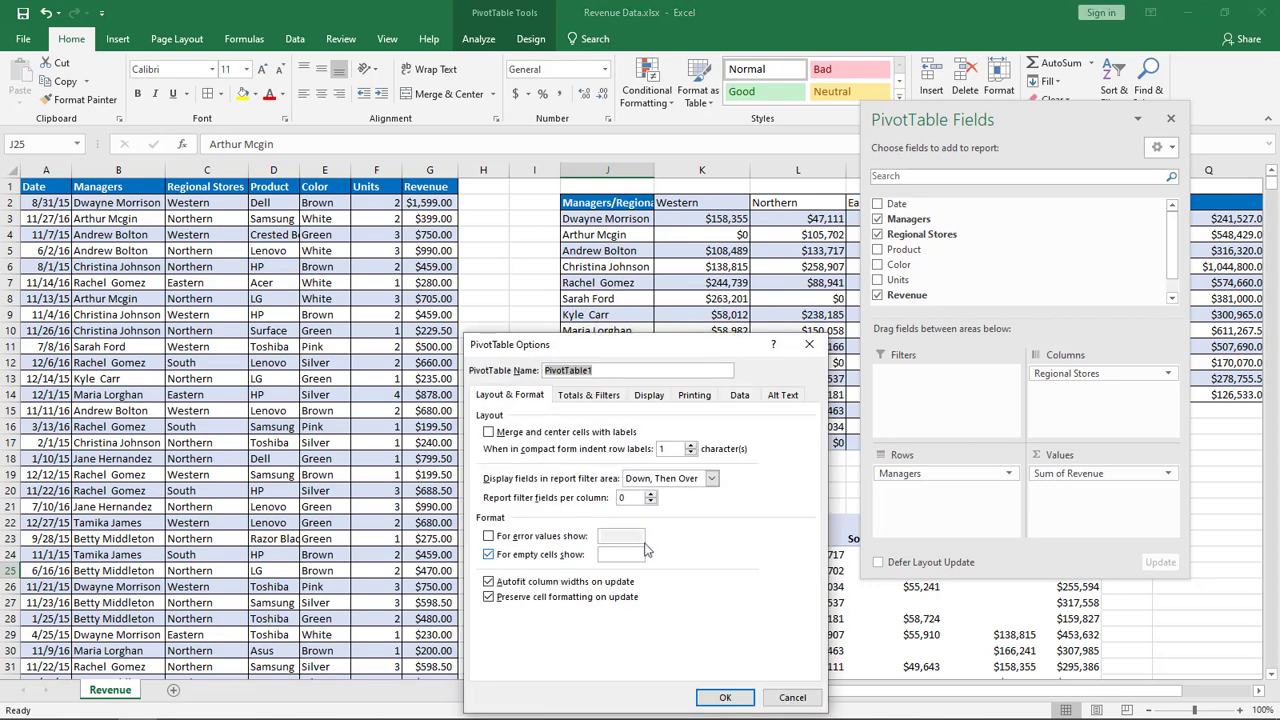
{"action": "left_click", "coordinate": [489, 582]}
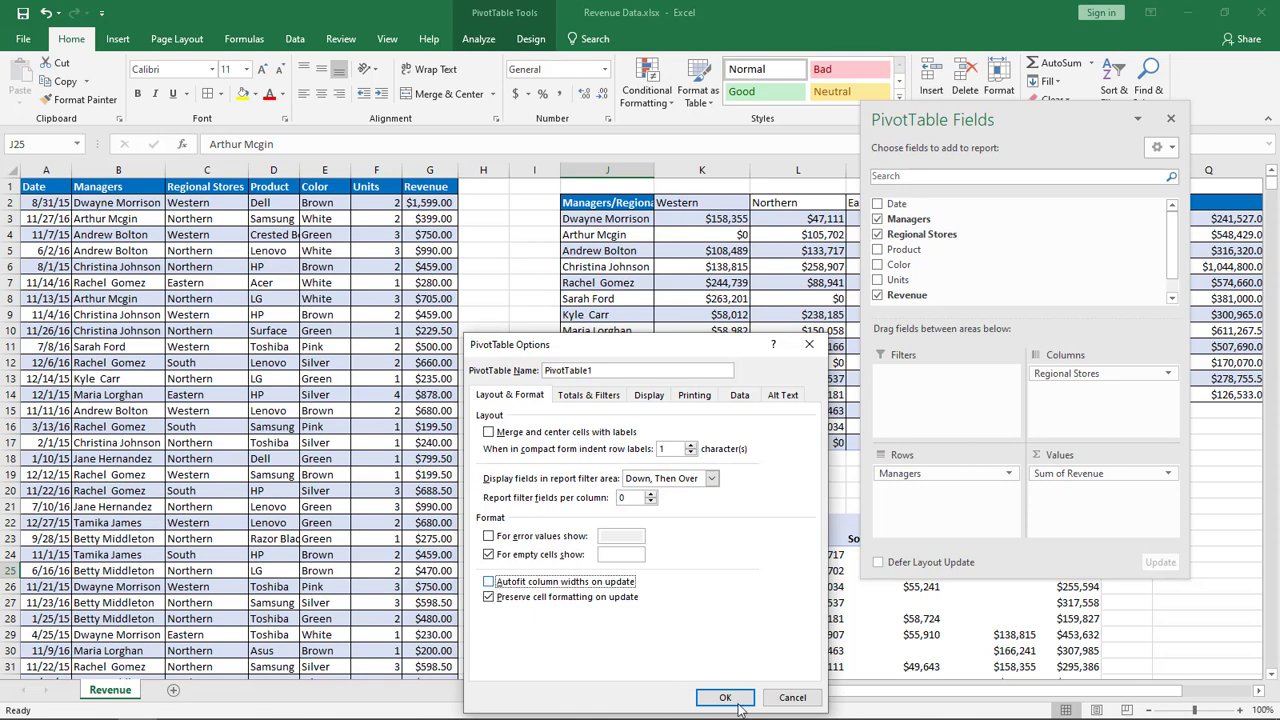
{"action": "left_click", "coordinate": [735, 700]}
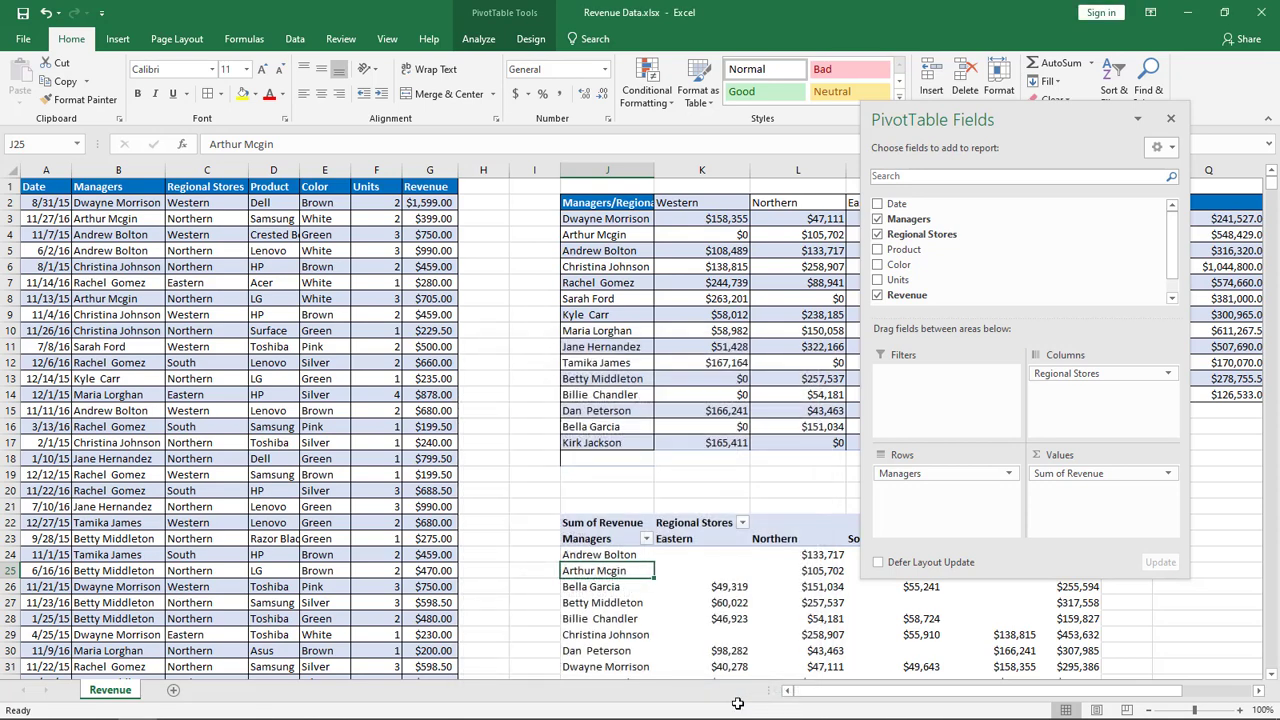
Step: Rename the PivotTable as Managerial Sales Report in its options
{"action": "right_click", "coordinate": [597, 569]}
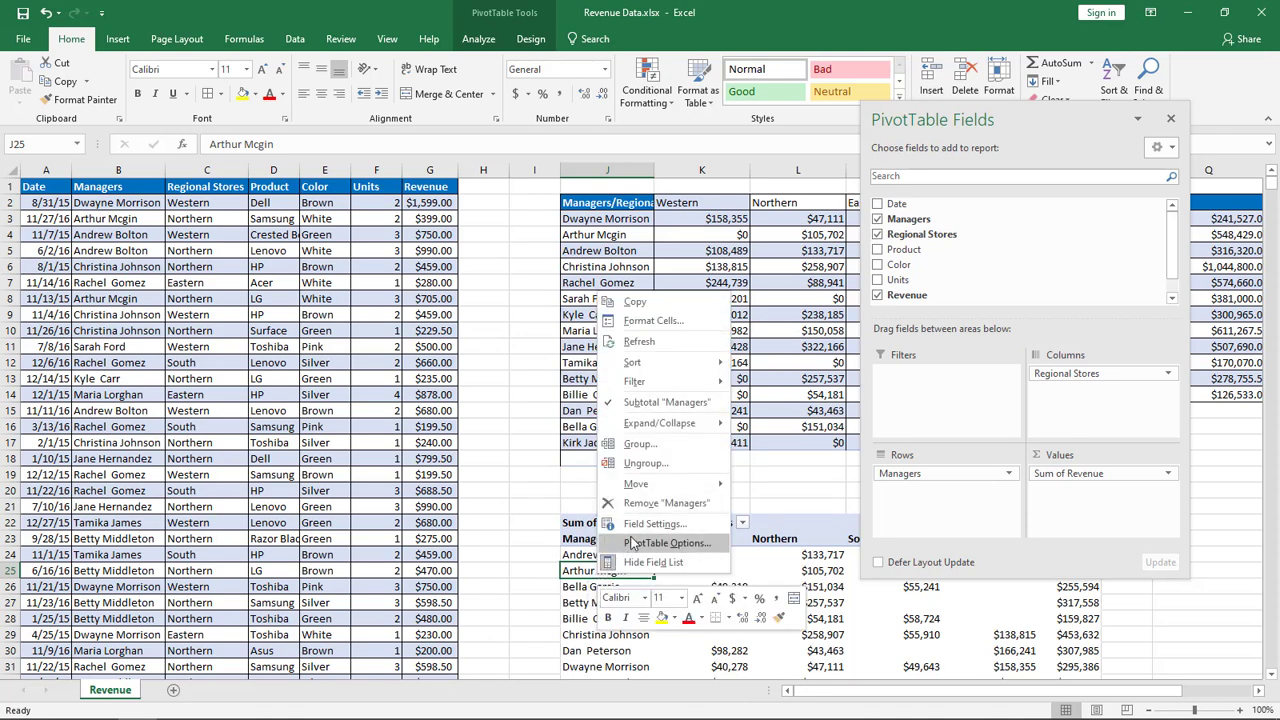
{"action": "left_click", "coordinate": [632, 543]}
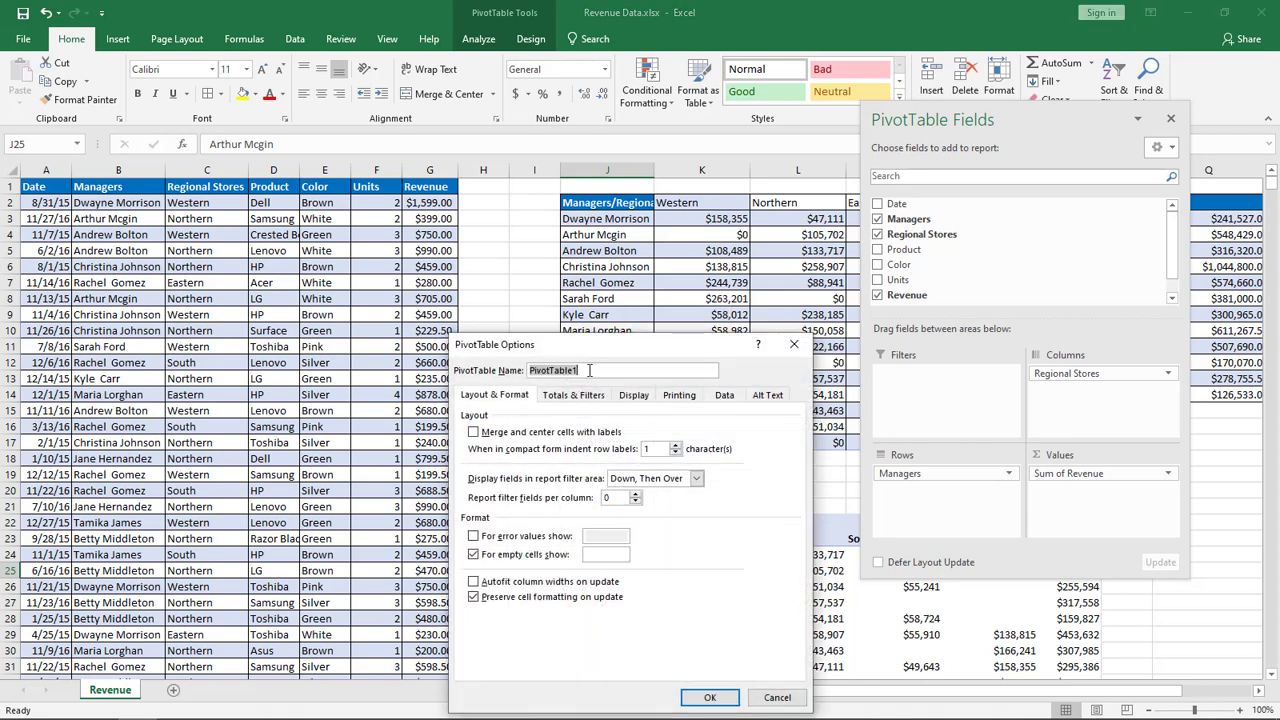
{"action": "left_click_drag", "start_coordinate": [590, 370], "coordinate": [530, 370]}
{"action": "type", "text": "Mang"}
{"action": "type", "text": "age"}
{"action": "type", "text": "rial"}
{"action": "type", "text": " Sae"}
{"action": "key", "text": "BackSpace"}
{"action": "type", "text": "les Report"}
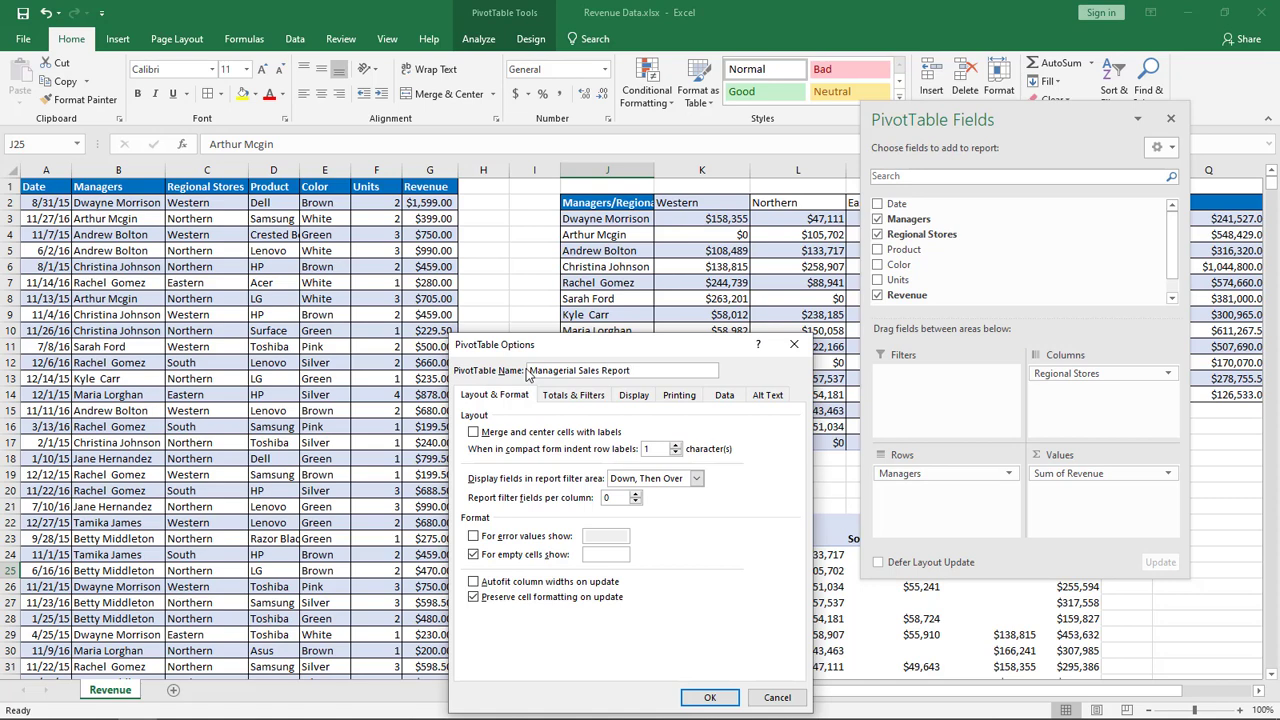
{"action": "key", "text": "Return"}
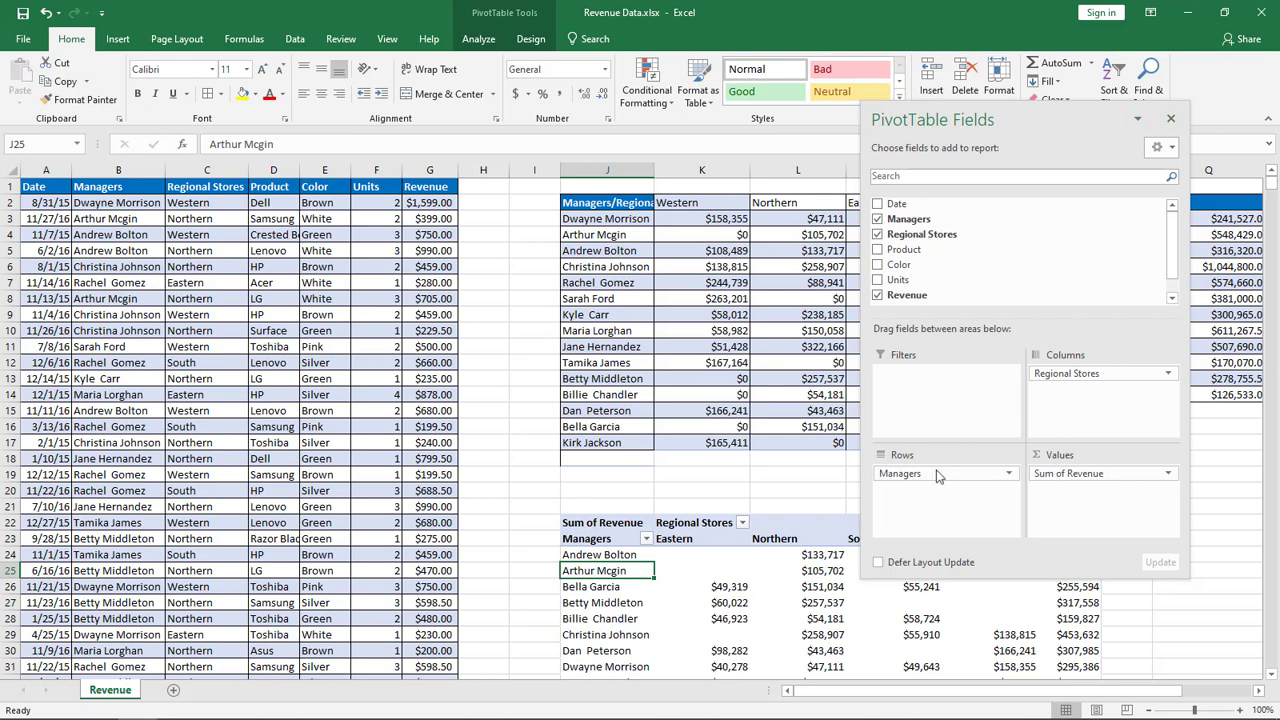
Step: Swap the PivotTable's fields so Regional Stores is in rows and Managers is in columns
{"action": "left_click", "coordinate": [823, 598]}
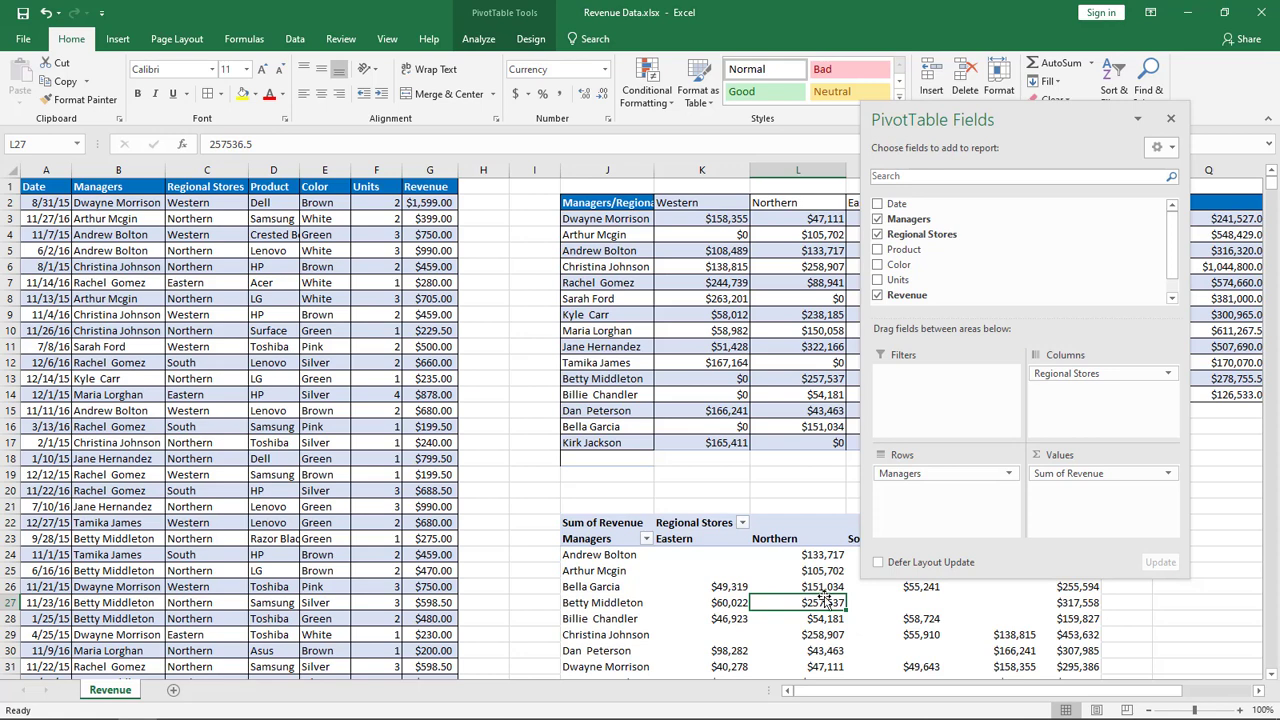
{"action": "left_click", "coordinate": [766, 473]}
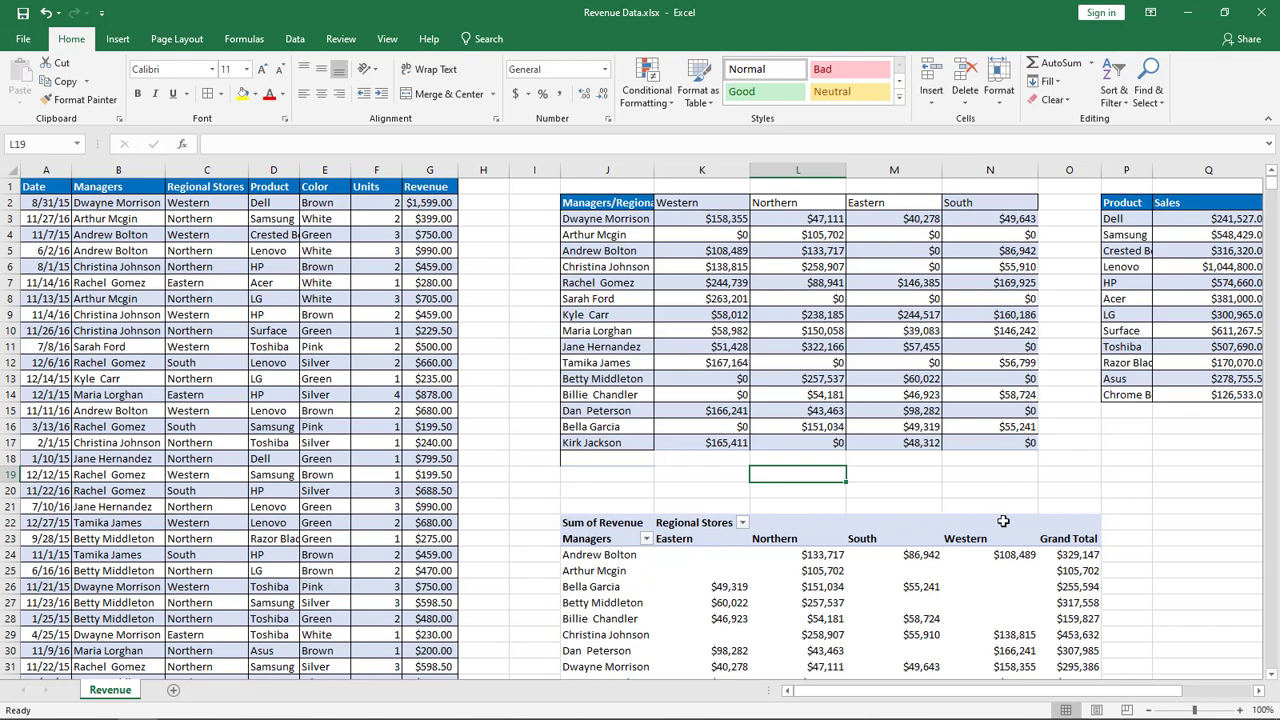
{"action": "left_click", "coordinate": [822, 586]}
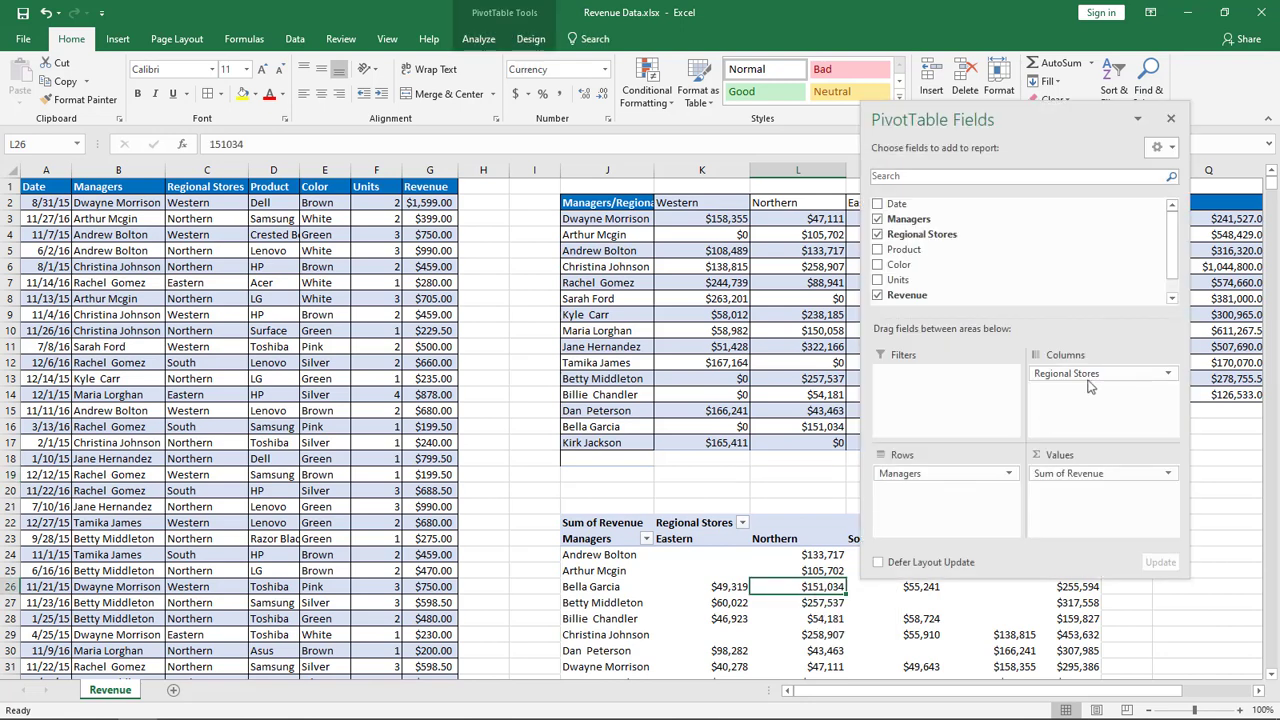
{"action": "mouse_move", "coordinate": [1093, 376]}
{"action": "left_mouse_down"}
{"action": "mouse_move", "coordinate": [965, 538]}
{"action": "mouse_move", "coordinate": [945, 510]}
{"action": "mouse_move", "coordinate": [1090, 400]}
{"action": "left_mouse_up"}
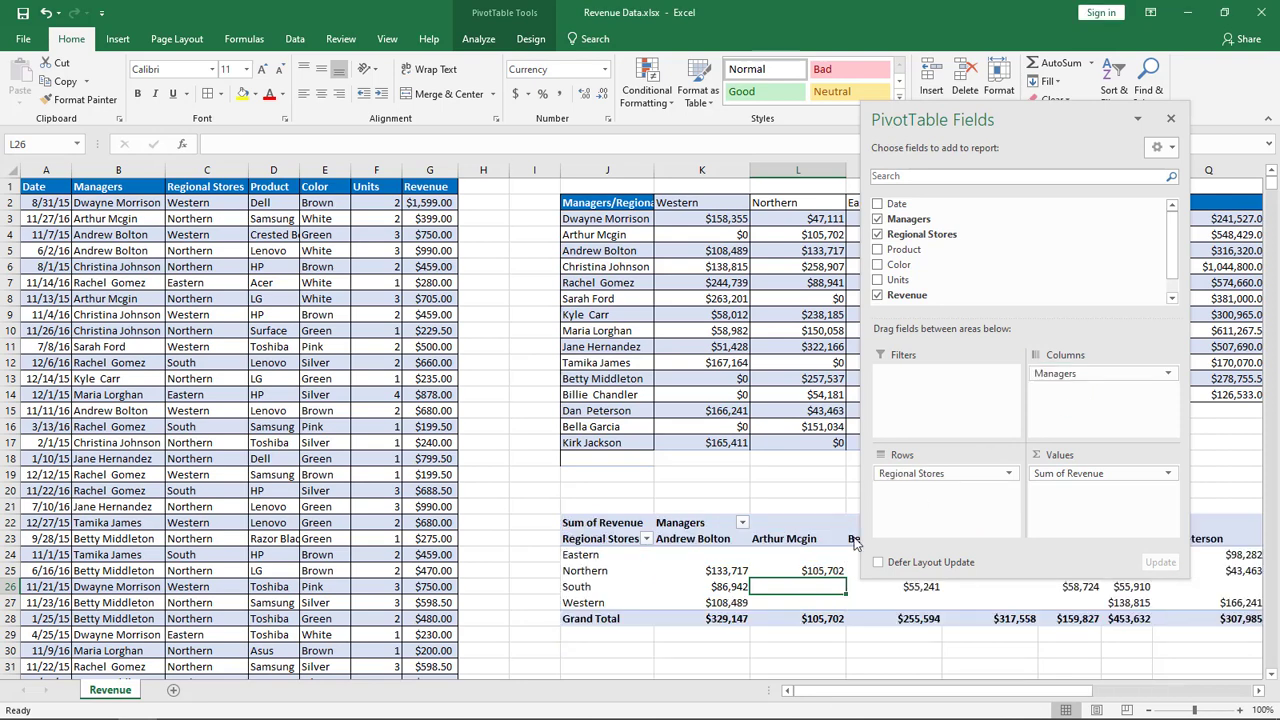
Step: Look across the PivotTable's full width, from the Regional Stores labels to the Grand Total column
{"action": "key", "text": "ctrl+Right"}
{"action": "key", "text": "ctrl+Right"}
{"action": "key", "text": "ctrl+Right"}
{"action": "key", "text": "ctrl+Right"}
{"action": "key", "text": "ctrl+Right"}
{"action": "key", "text": "ctrl+Right"}
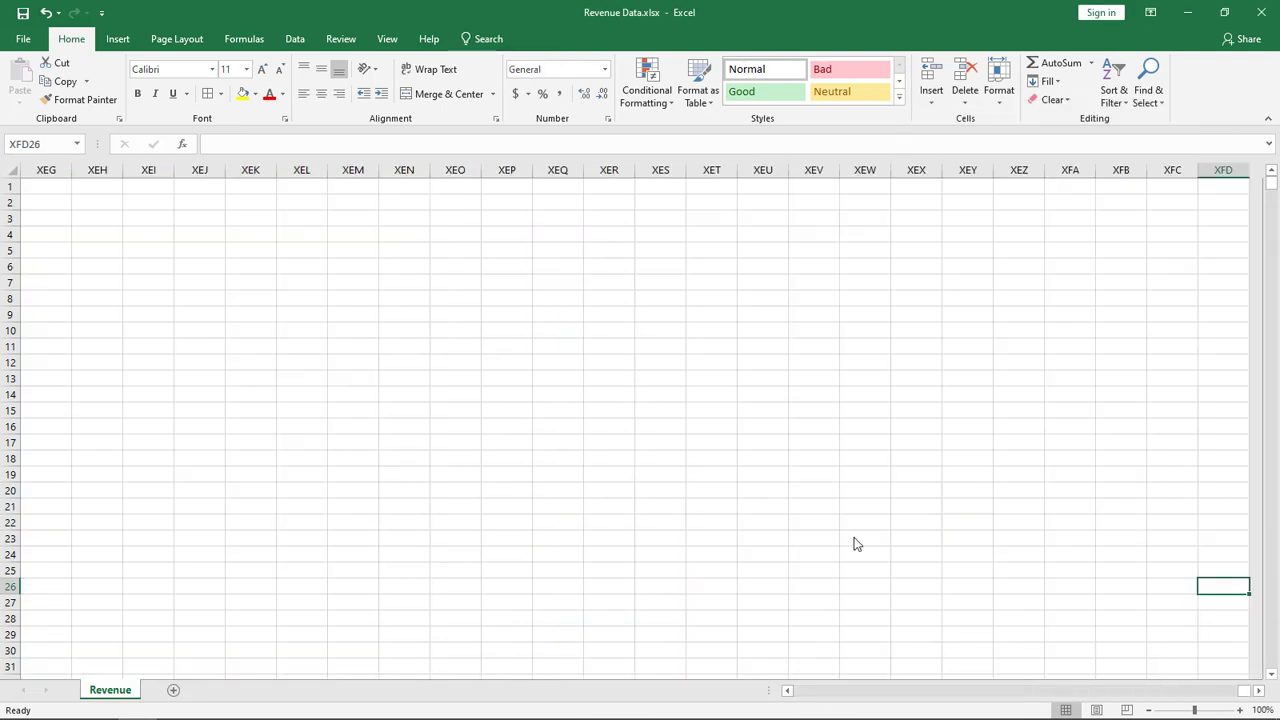
{"action": "key", "text": "ctrl+Left"}
{"action": "key", "text": "Left"}
{"action": "key", "text": "Left"}
{"action": "key", "text": "Left"}
{"action": "key", "text": "Left"}
{"action": "key", "text": "Left"}
{"action": "key", "text": "Left"}
{"action": "key", "text": "Left"}
{"action": "key", "text": "Left"}
{"action": "key", "text": "Left"}
{"action": "key", "text": "Left"}
{"action": "key", "text": "Left"}
{"action": "key", "text": "Left"}
{"action": "key", "text": "Left"}
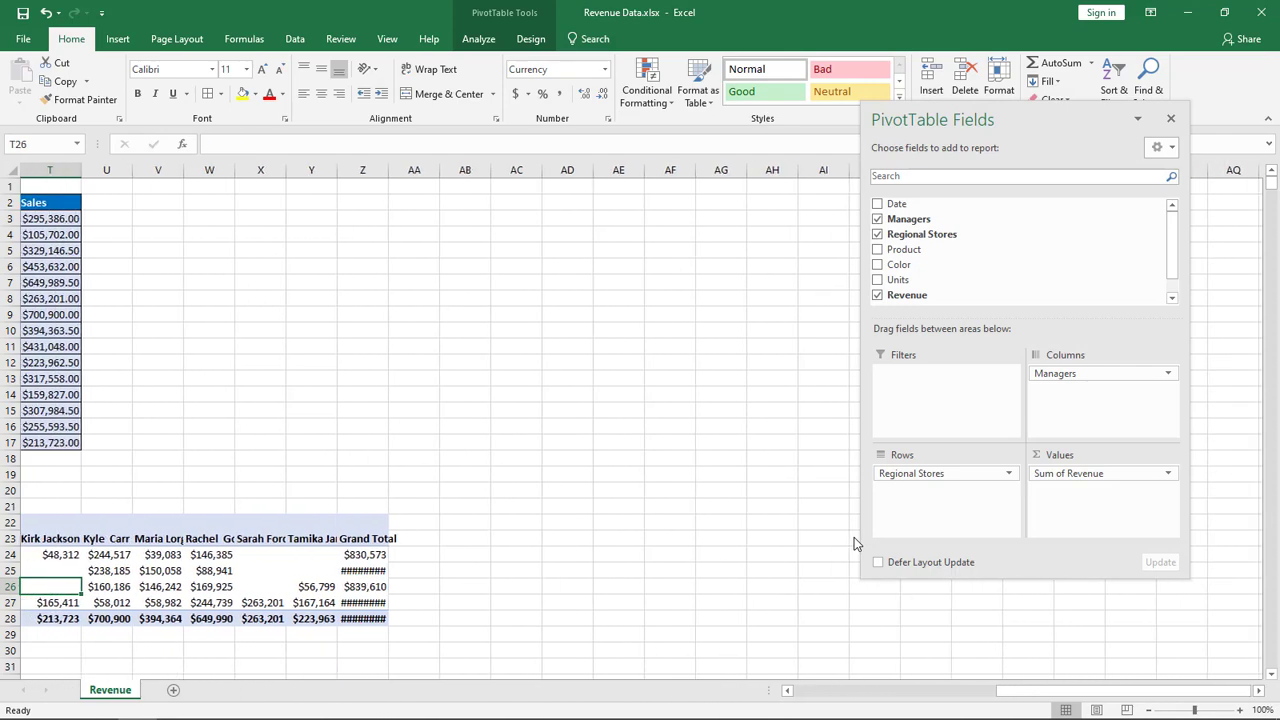
{"action": "key", "text": "Left"}
{"action": "key", "text": "Left"}
{"action": "key", "text": "Left"}
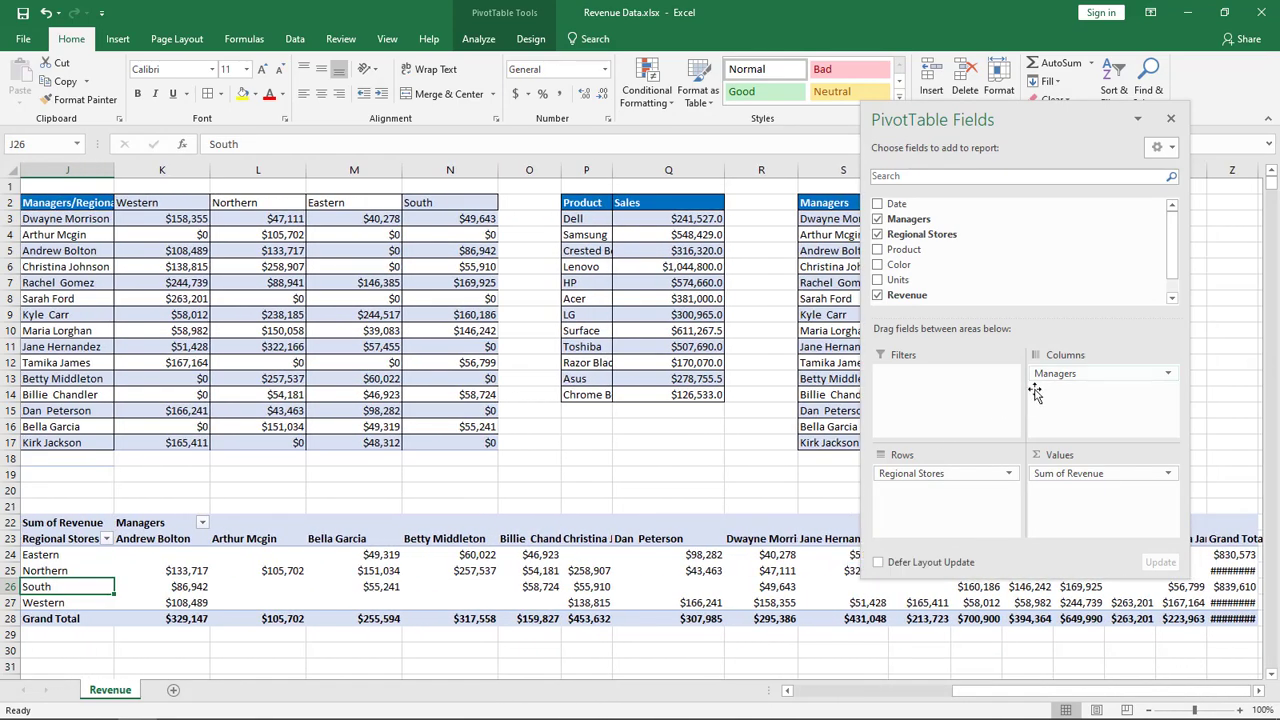
Step: Return the Managers field to the PivotTable's rows and Regional Stores to its columns
{"action": "left_click_drag", "start_coordinate": [1065, 374], "coordinate": [1021, 413]}
{"action": "left_click_drag", "start_coordinate": [1021, 413], "coordinate": [948, 488]}
{"action": "left_click_drag", "start_coordinate": [925, 474], "coordinate": [1068, 381]}
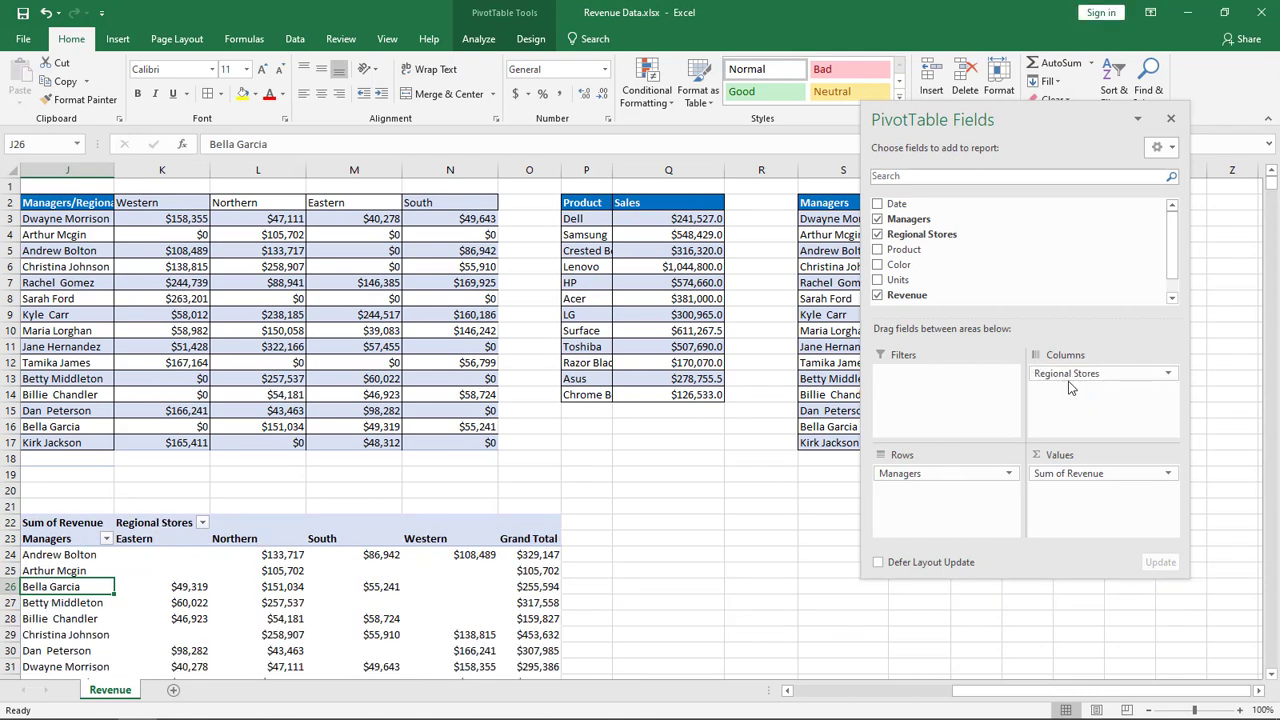
Step: Convert the SUMIFS summary by manager and regional store, range $J$2:$N$17, into a table with headers
{"action": "left_click_drag", "start_coordinate": [1271, 188], "coordinate": [1273, 155]}
{"action": "mouse_move", "coordinate": [302, 580]}
{"action": "left_click", "coordinate": [62, 218]}
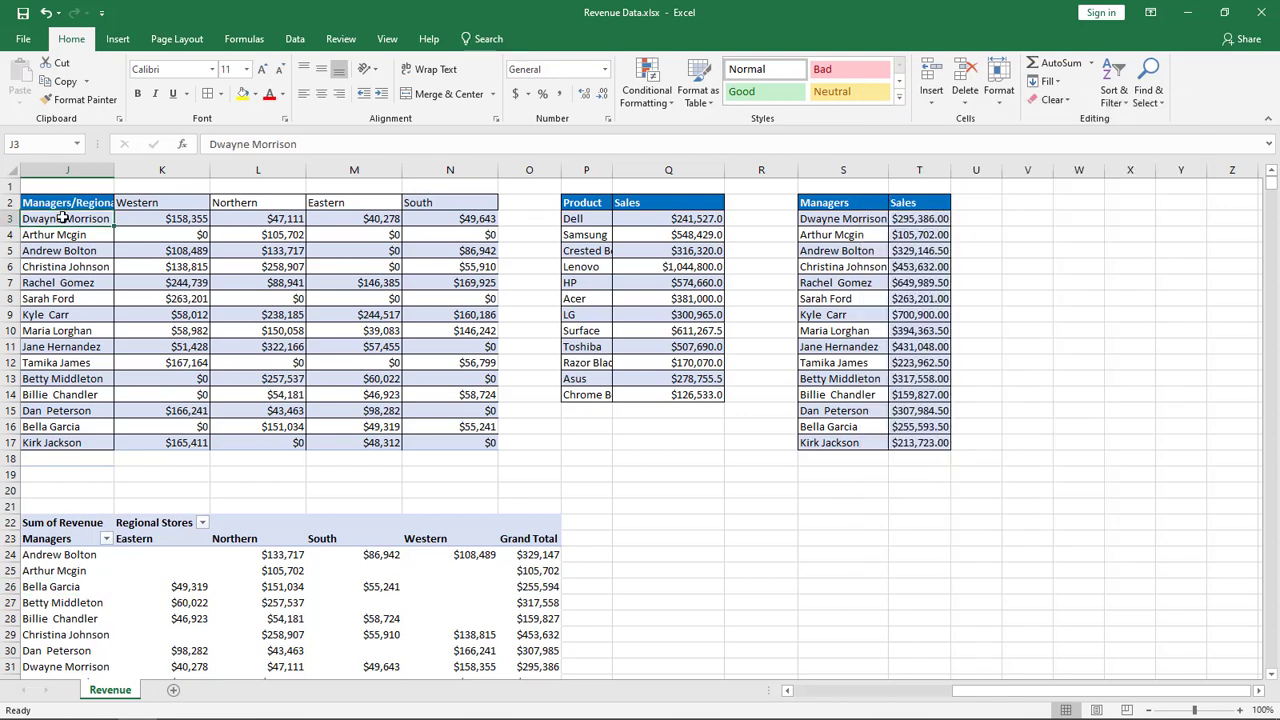
{"action": "key", "text": "ctrl+t"}
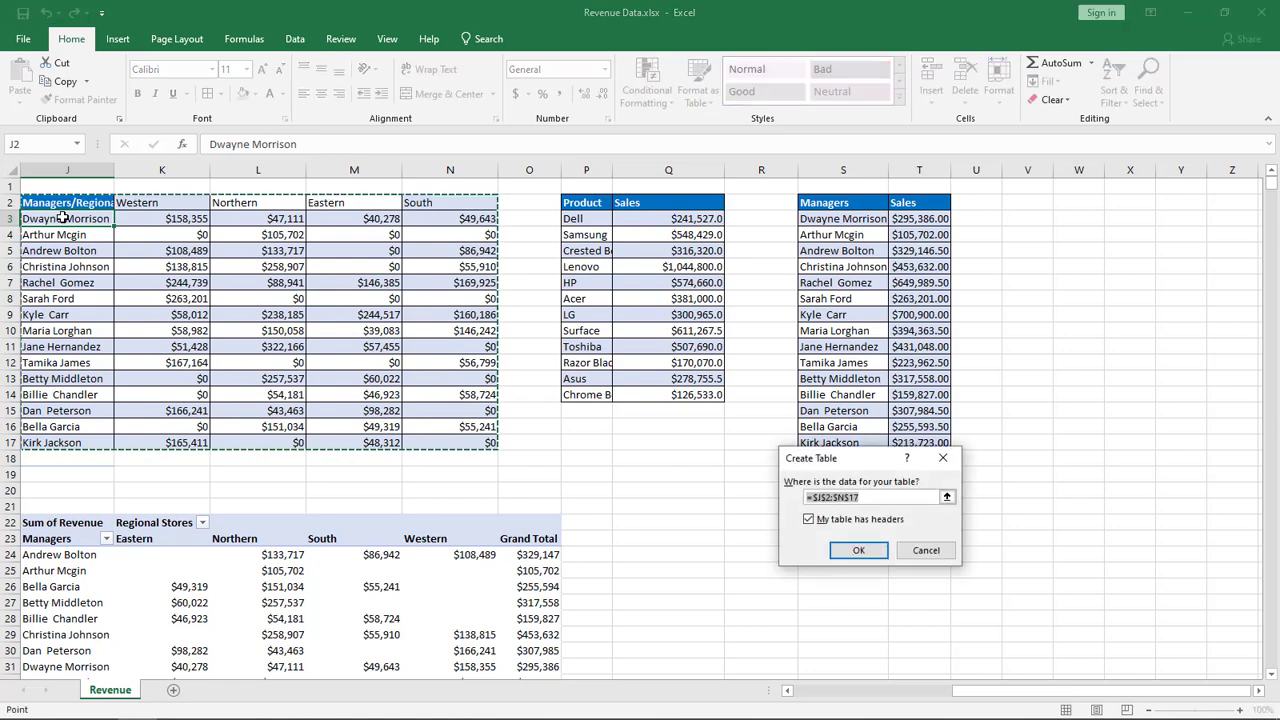
{"action": "key", "text": "Return"}
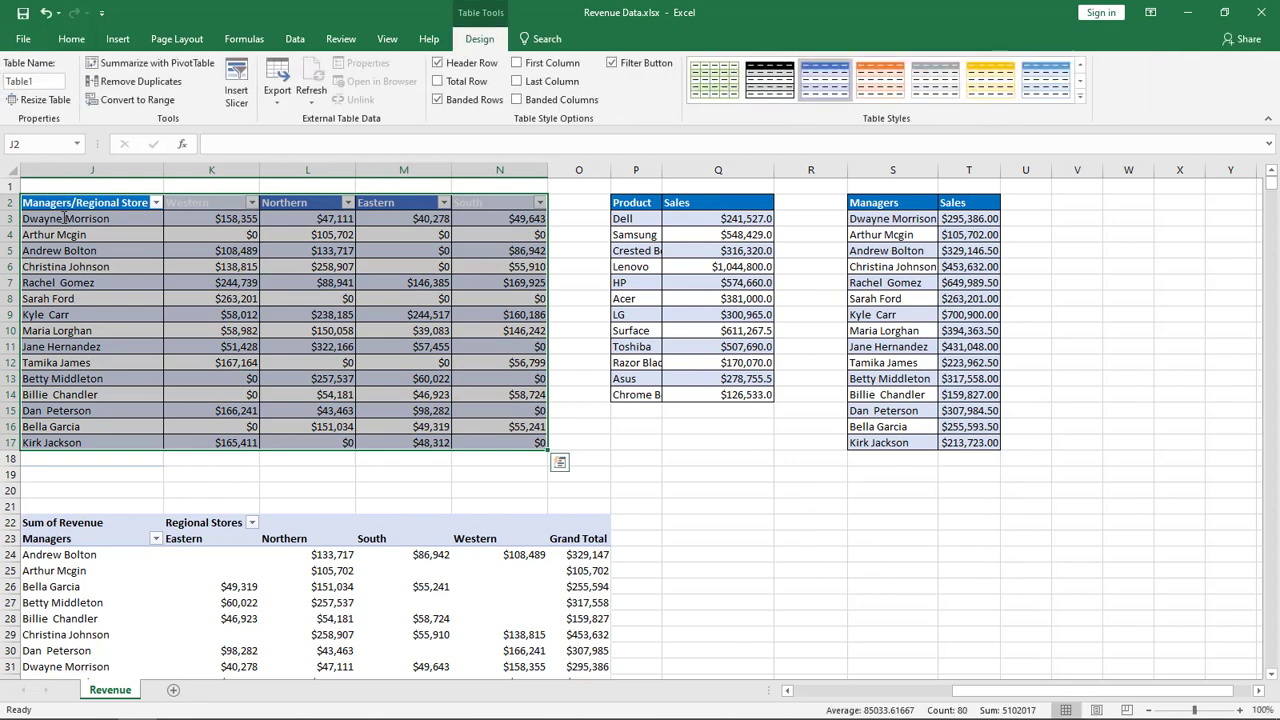
Step: Name the new manager and regional store table ManagerSales1
{"action": "left_click", "coordinate": [36, 80]}
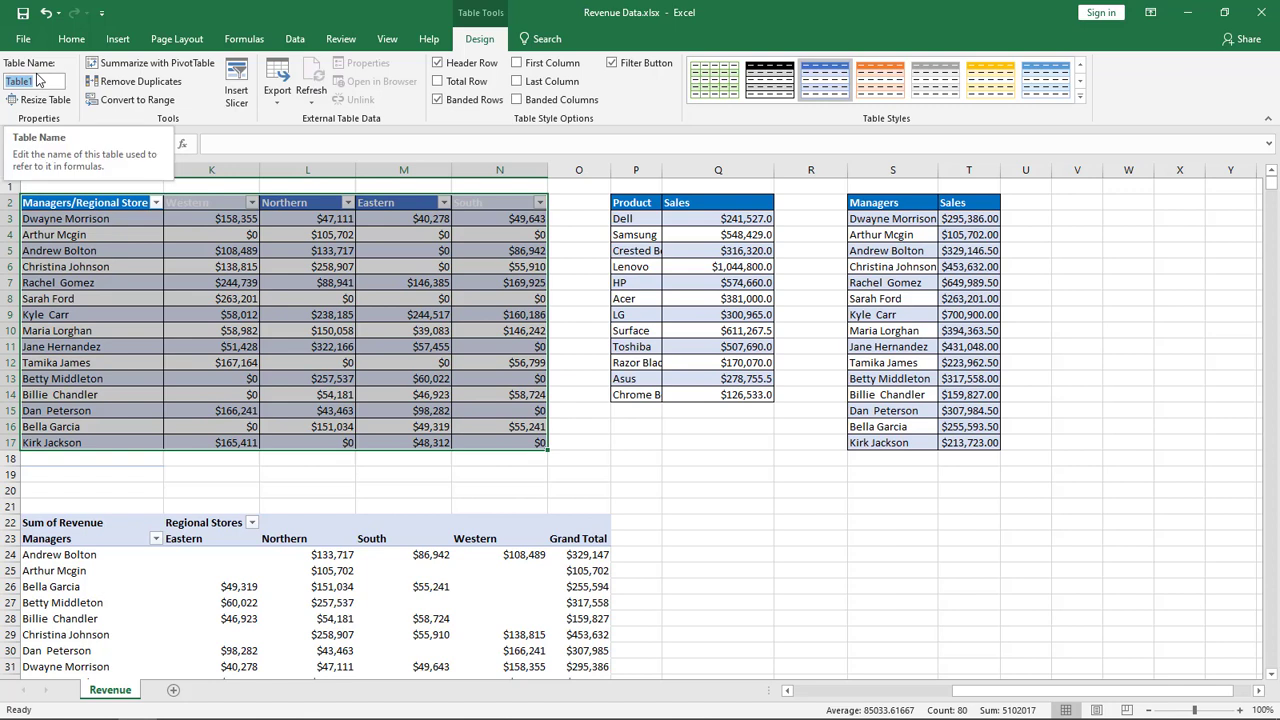
{"action": "type", "text": "Ma"}
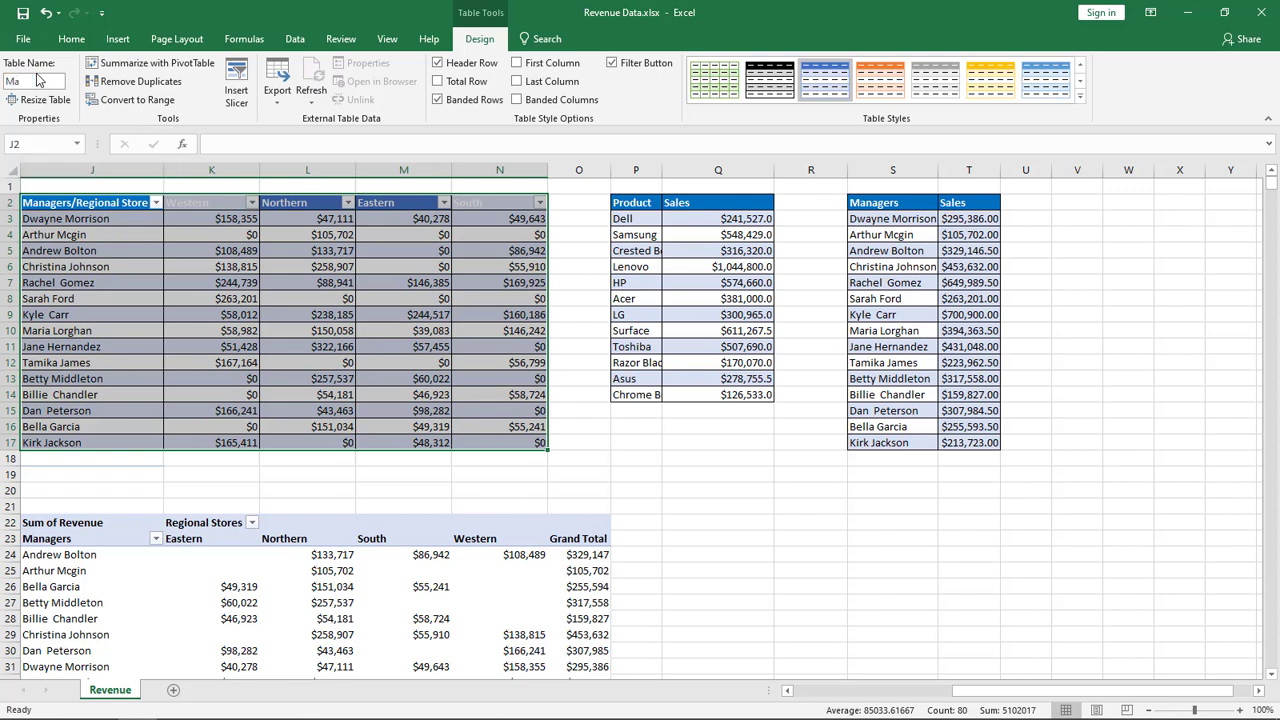
{"action": "type", "text": "nagerSales1"}
{"action": "key", "text": "Return"}
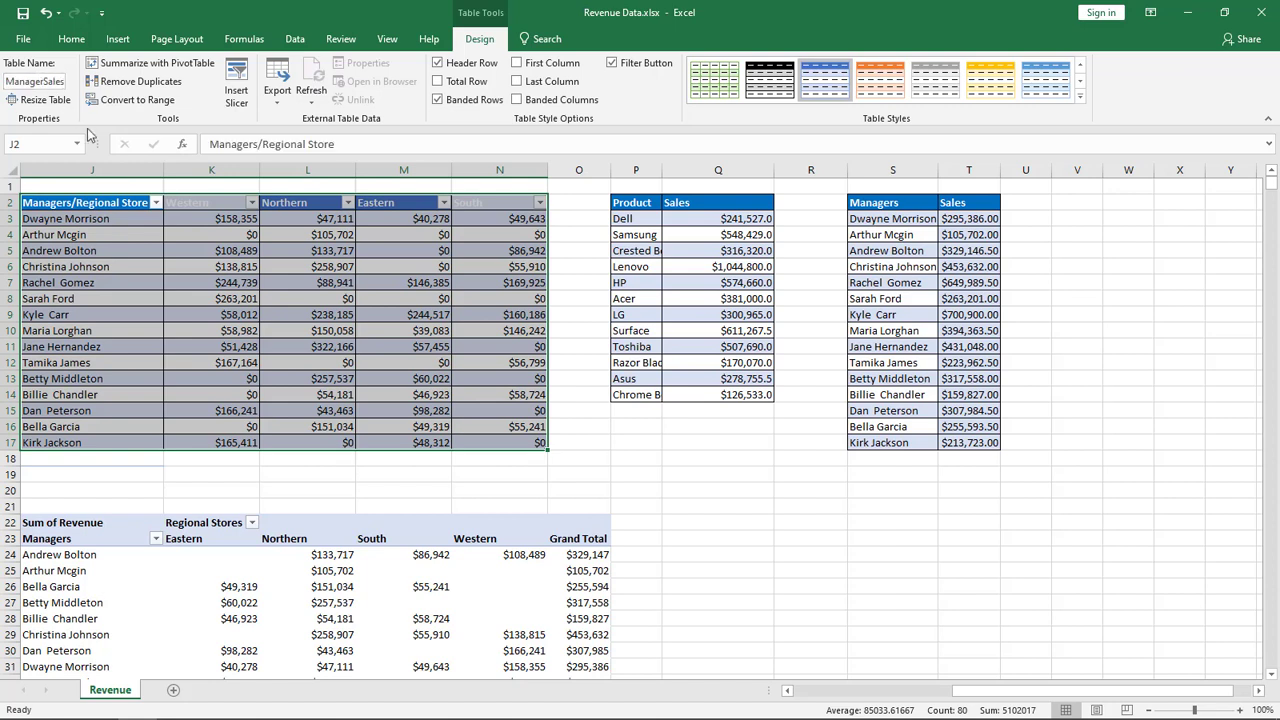
Step: Sort the new table by its Managers/Regional Store column from A to Z, and select the Western header cell K2
{"action": "left_click", "coordinate": [156, 203]}
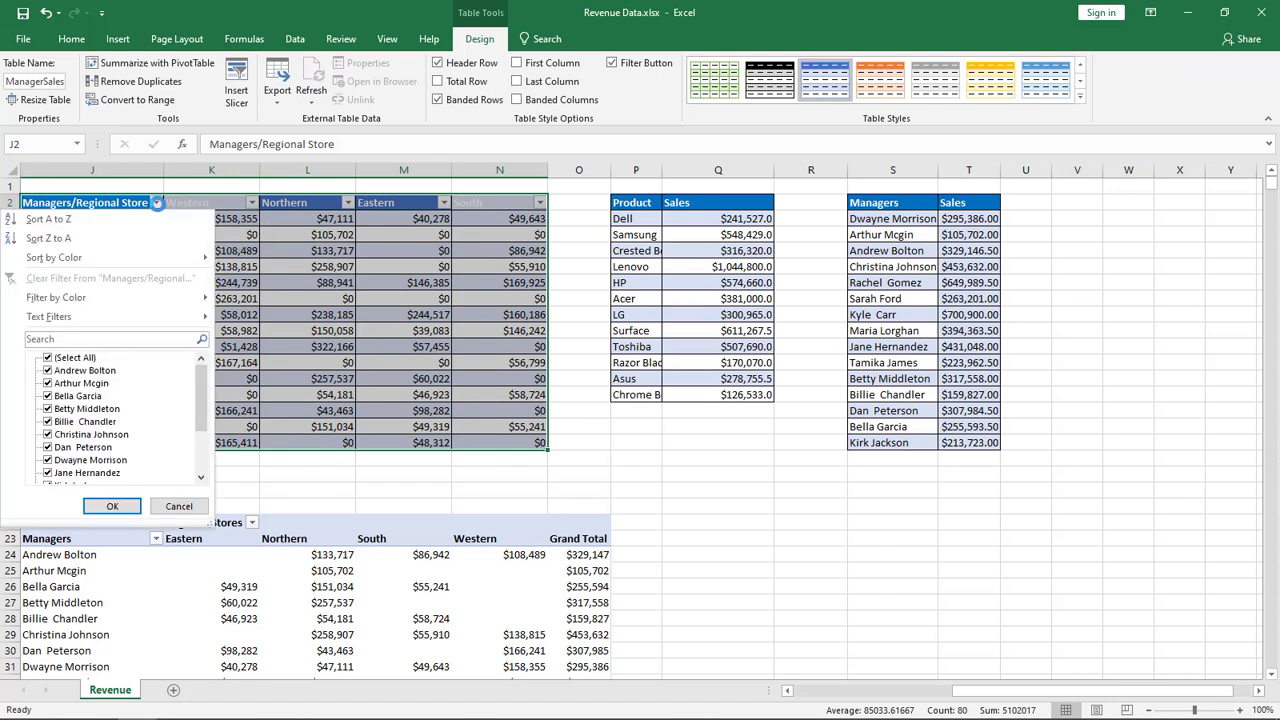
{"action": "left_click", "coordinate": [87, 220]}
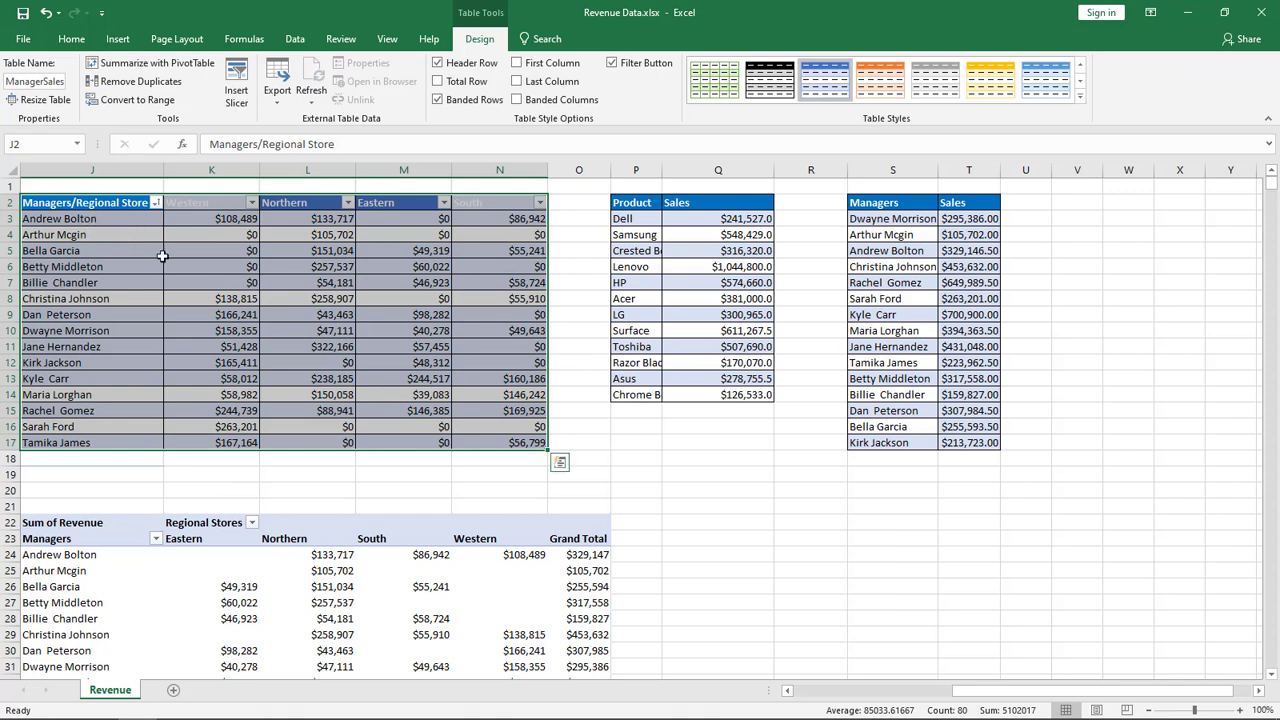
{"action": "left_click", "coordinate": [320, 330]}
{"action": "left_click", "coordinate": [215, 208]}
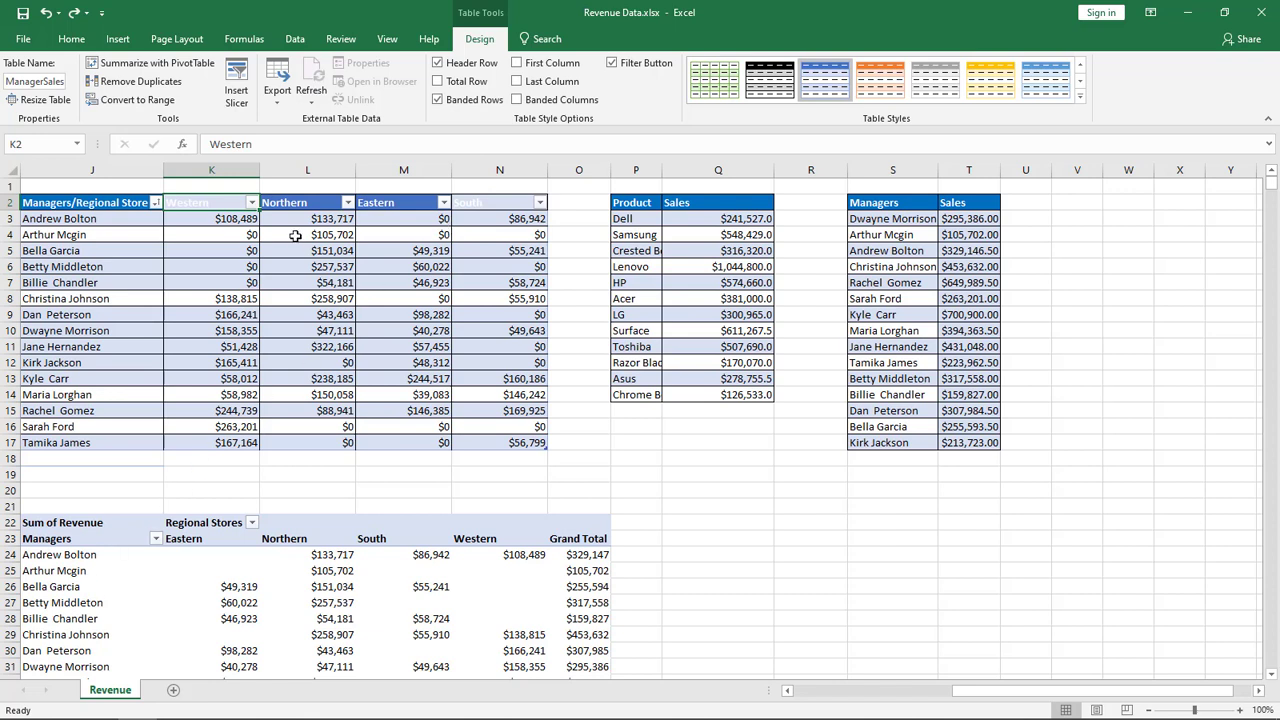
Step: Compare the first manager's revenue for each regional store in the SUMIFS table with the PivotTable, and close the field list
{"action": "left_click", "coordinate": [225, 217]}
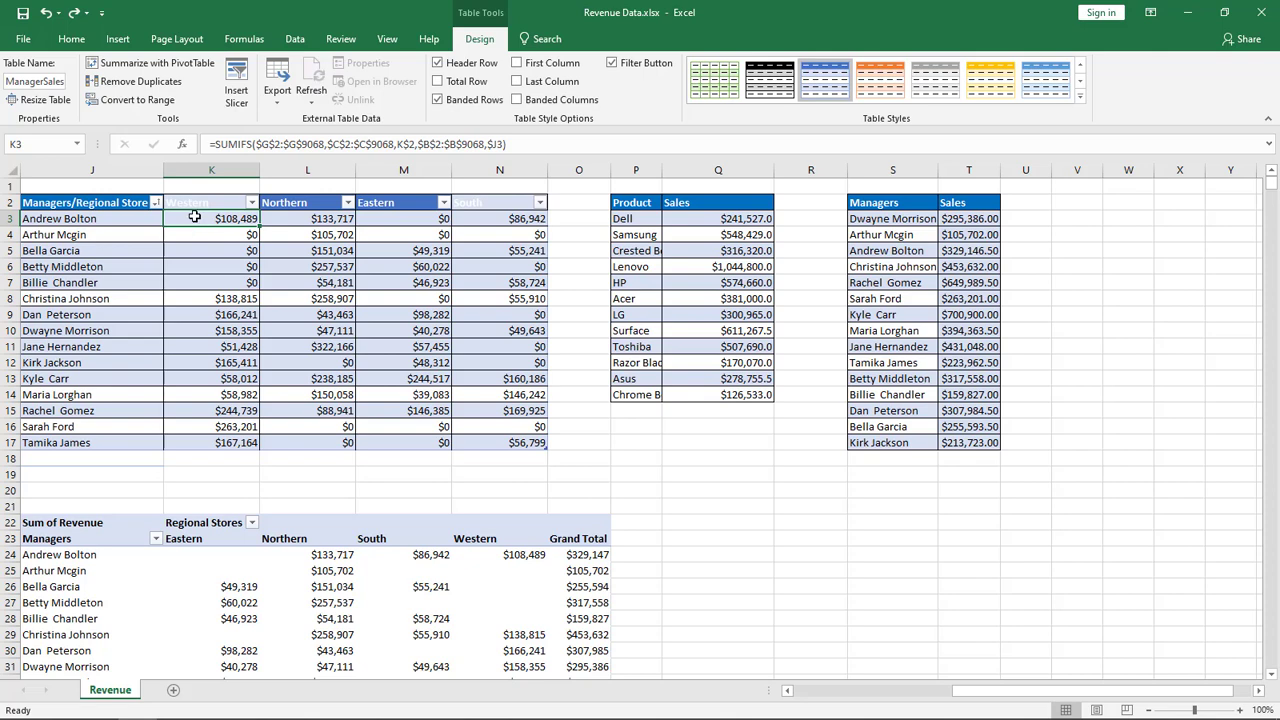
{"action": "left_click", "coordinate": [524, 556]}
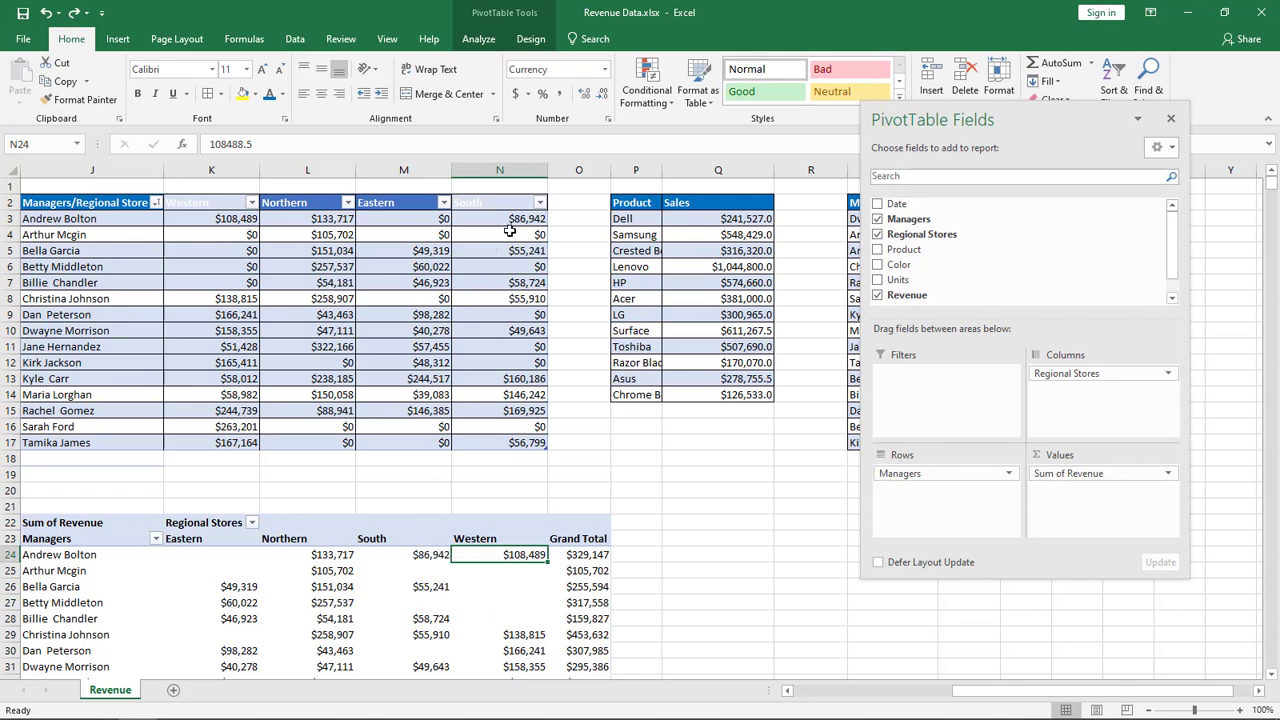
{"action": "left_click", "coordinate": [425, 555]}
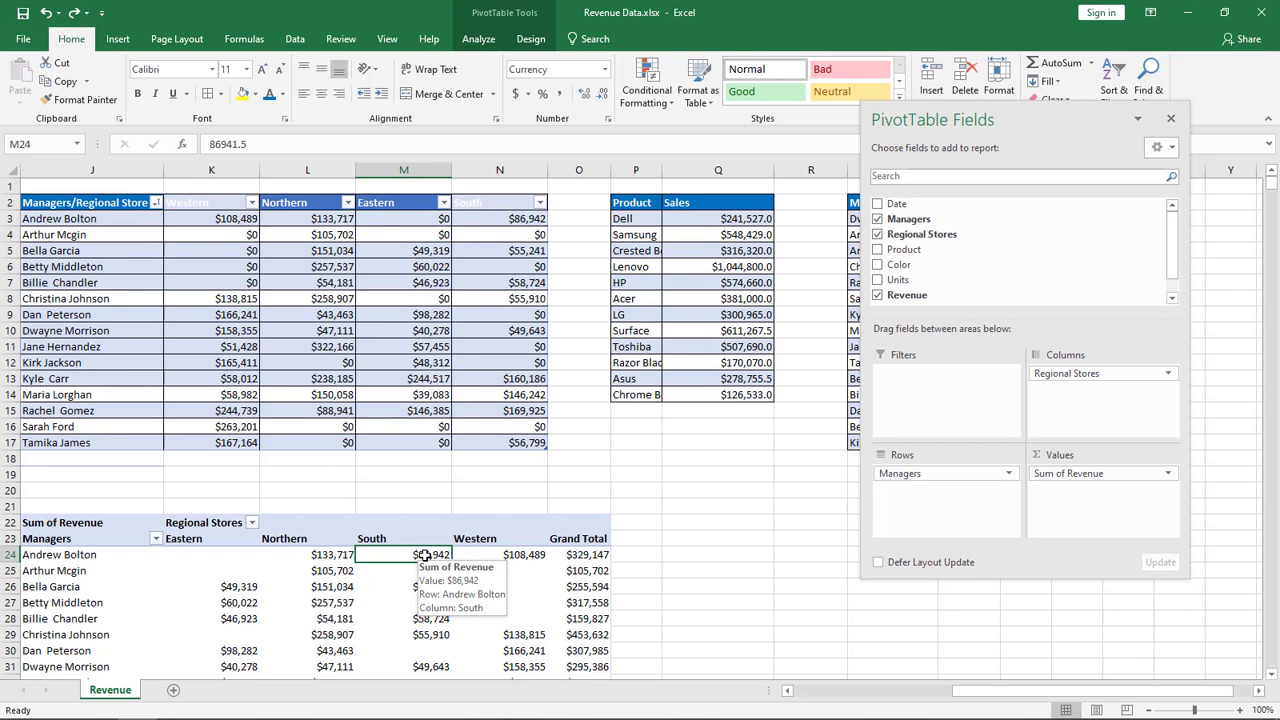
{"action": "left_click", "coordinate": [331, 557]}
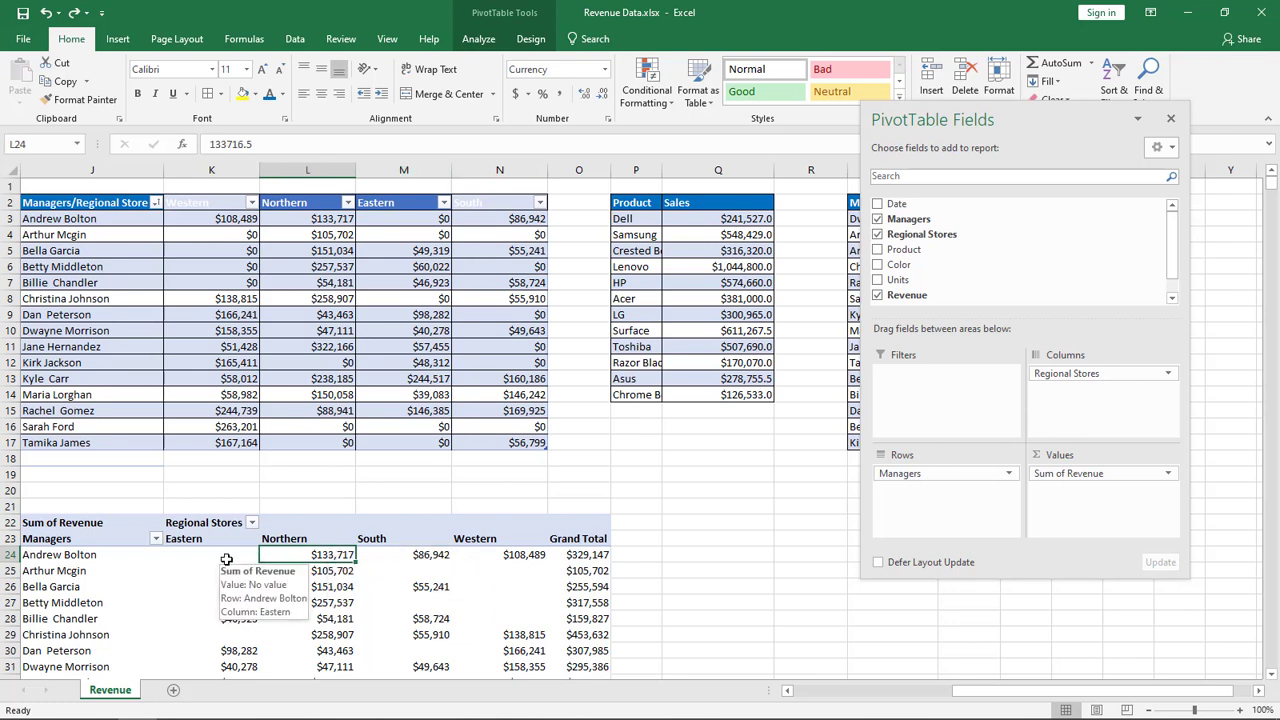
{"action": "left_click", "coordinate": [226, 559]}
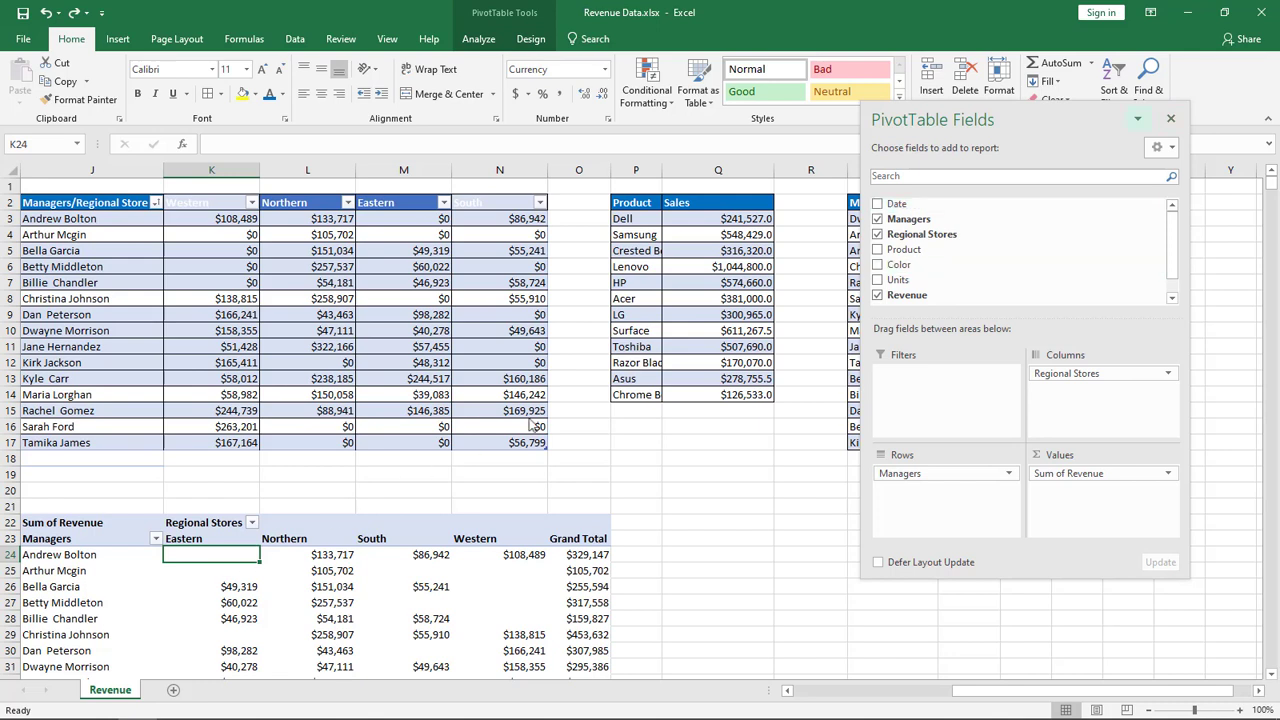
{"action": "left_click", "coordinate": [1170, 118]}
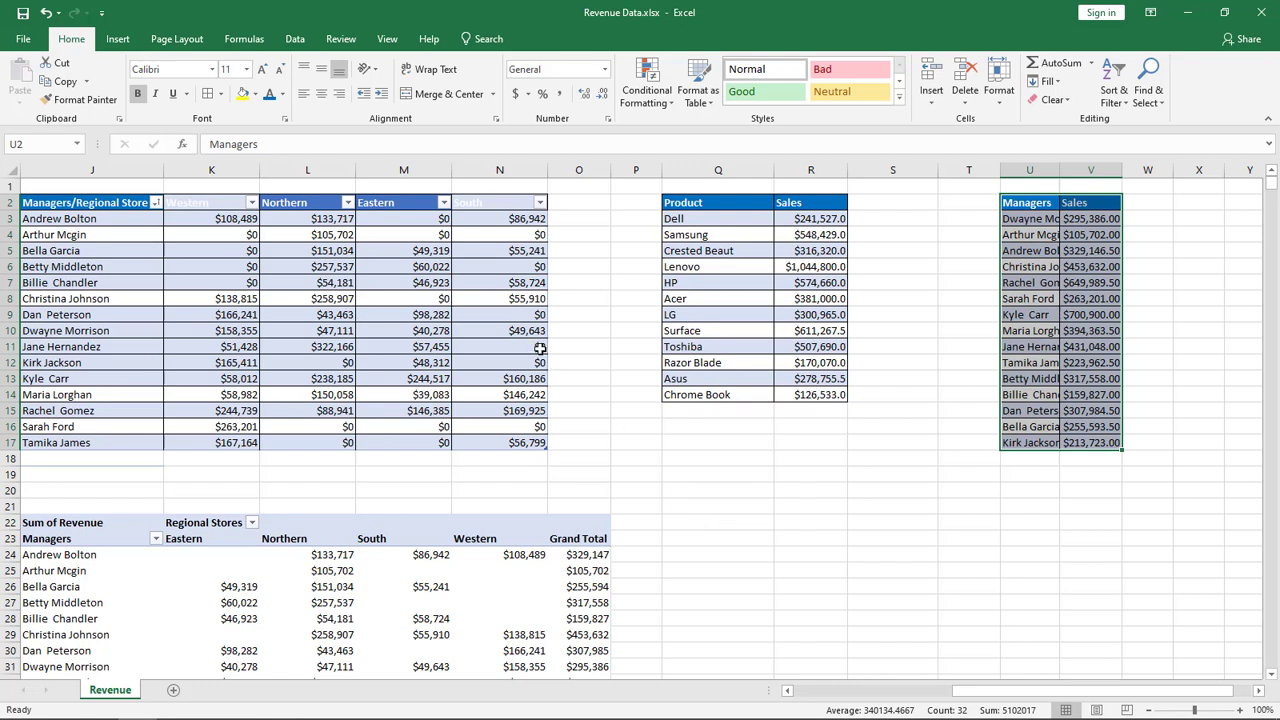
Step: Create a PivotTable from the revenue data range $A$1:$G$9068 on the existing Revenue worksheet at cell Q22
{"action": "key", "text": "Left"}
{"action": "key", "text": "Left"}
{"action": "key", "text": "Left"}
{"action": "key", "text": "Left"}
{"action": "key", "text": "Left"}
{"action": "key", "text": "Left"}
{"action": "key", "text": "Left"}
{"action": "key", "text": "Left"}
{"action": "key", "text": "Left"}
{"action": "key", "text": "Left"}
{"action": "key", "text": "Left"}
{"action": "key", "text": "Left"}
{"action": "key", "text": "Left"}
{"action": "key", "text": "Left"}
{"action": "key", "text": "Left"}
{"action": "key", "text": "Left"}
{"action": "key", "text": "Left"}
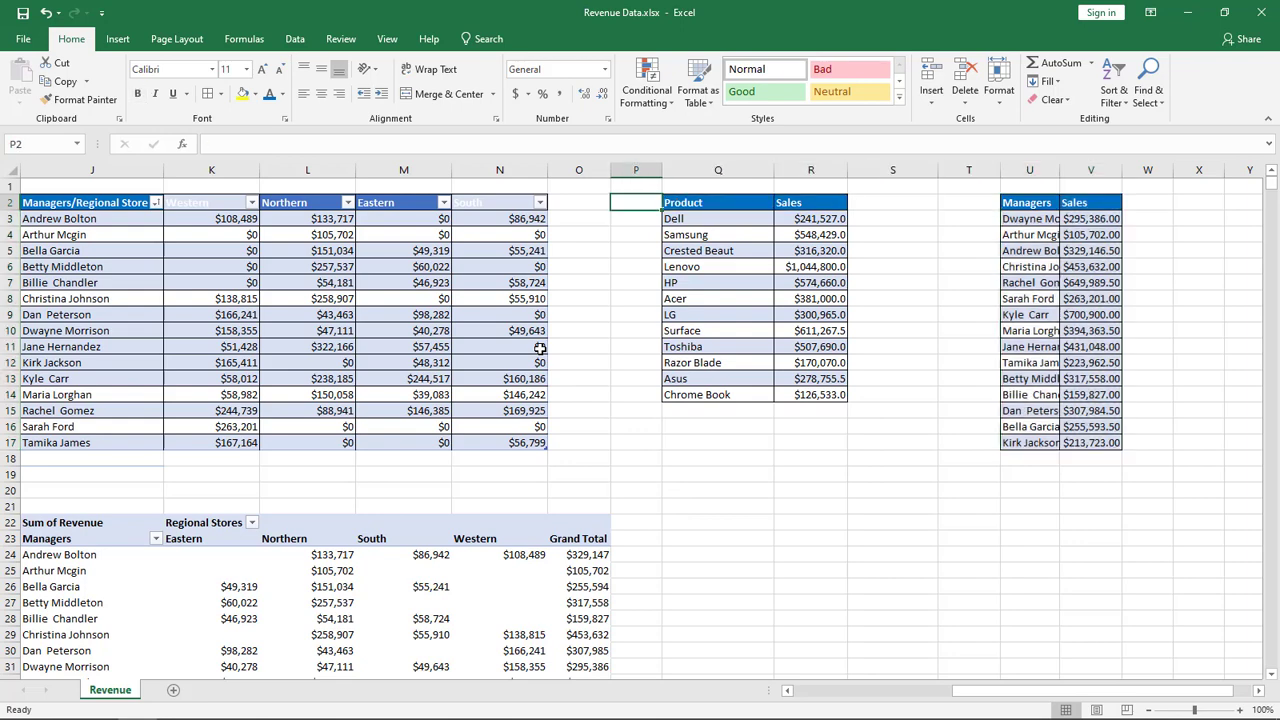
{"action": "key", "text": "Left"}
{"action": "key", "text": "Left"}
{"action": "key", "text": "Left"}
{"action": "key", "text": "Down"}
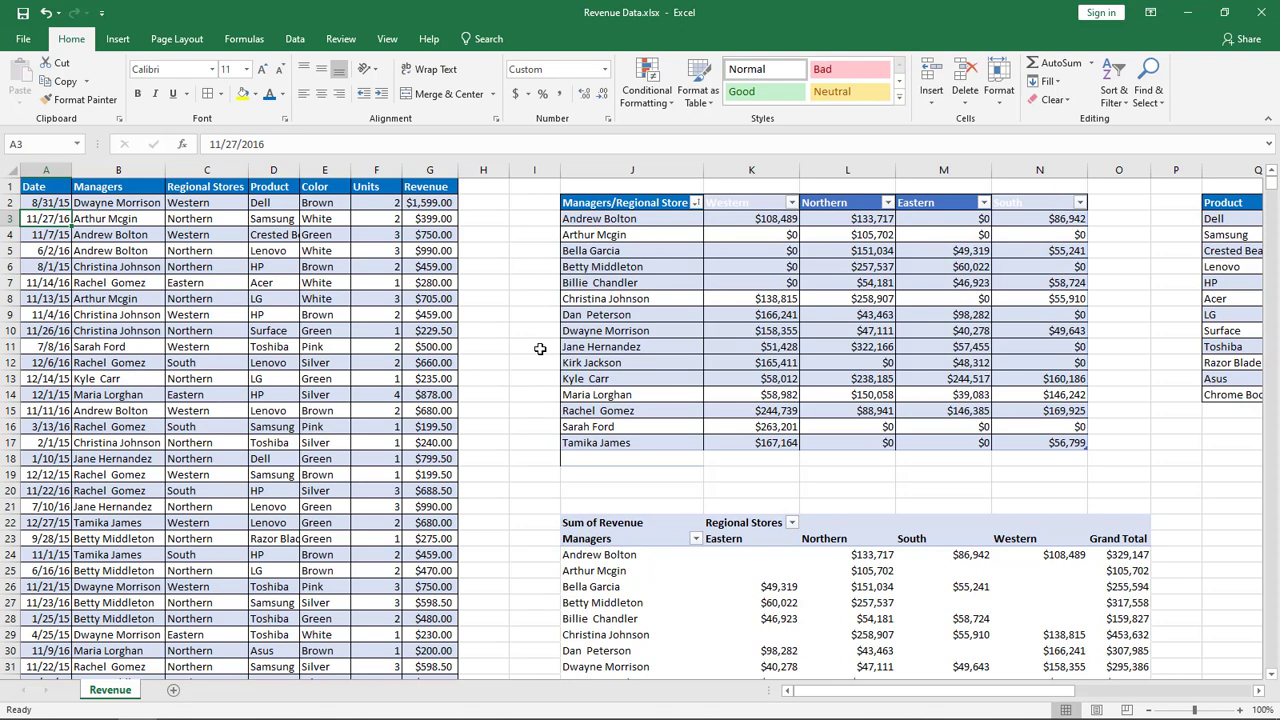
{"action": "key", "text": "alt"}
{"action": "key", "text": "n"}
{"action": "key", "text": "v"}
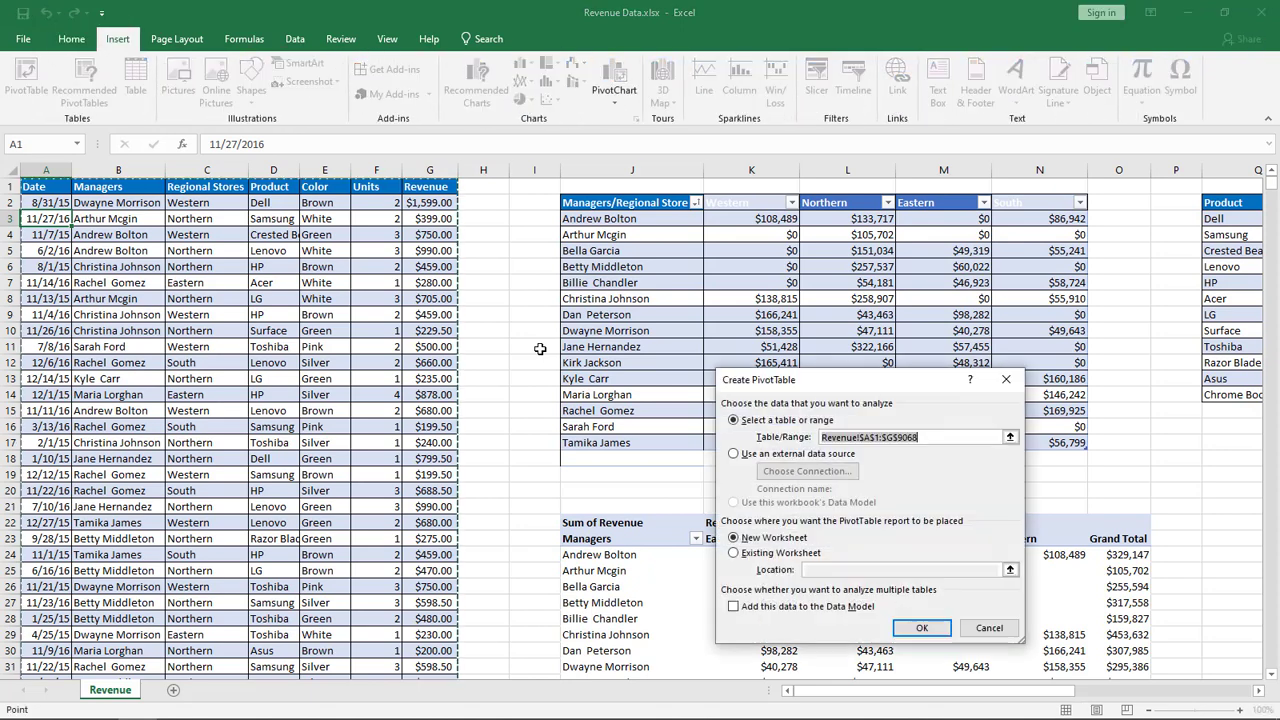
{"action": "left_click", "coordinate": [735, 553]}
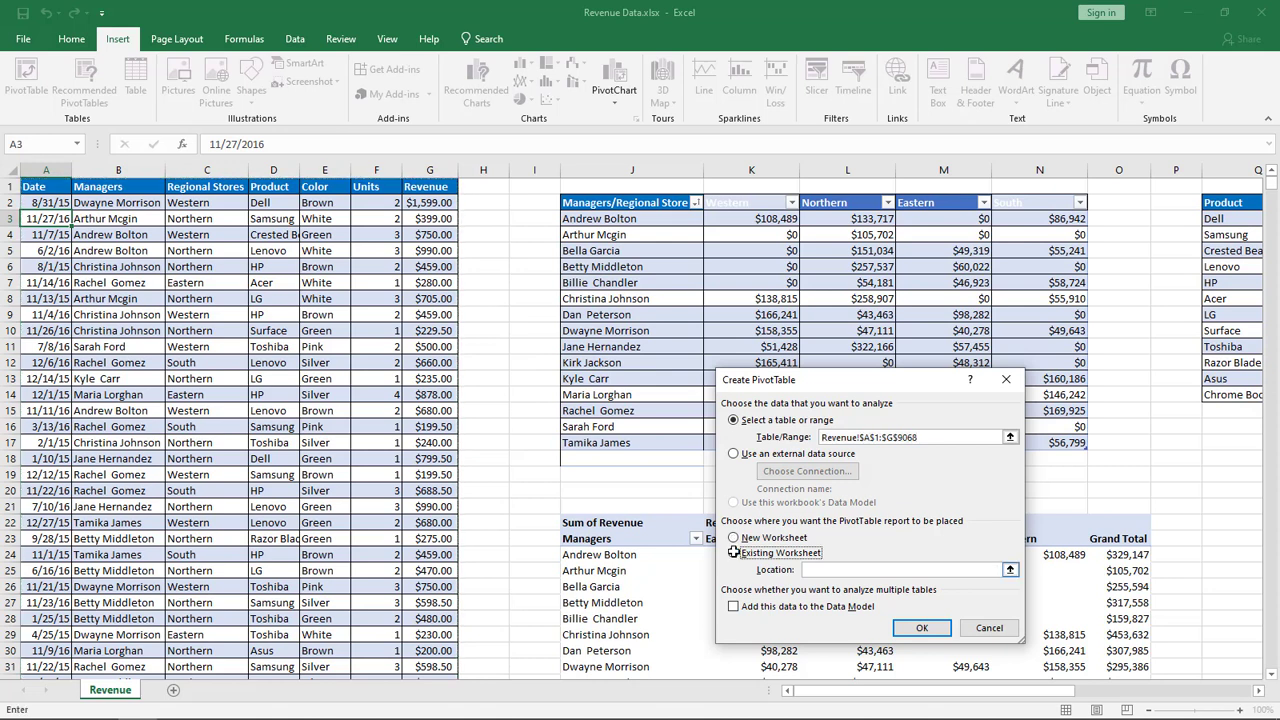
{"action": "left_click", "coordinate": [823, 569]}
{"action": "left_click", "coordinate": [1227, 519]}
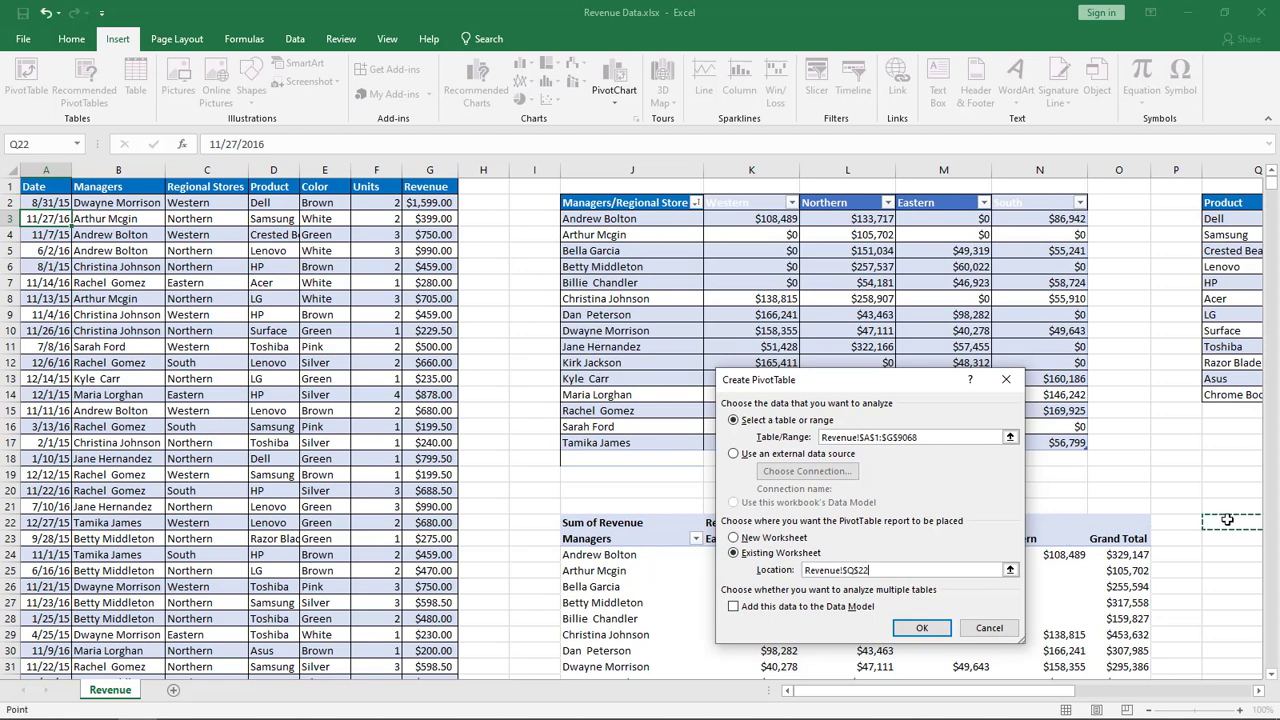
{"action": "left_click", "coordinate": [920, 630]}
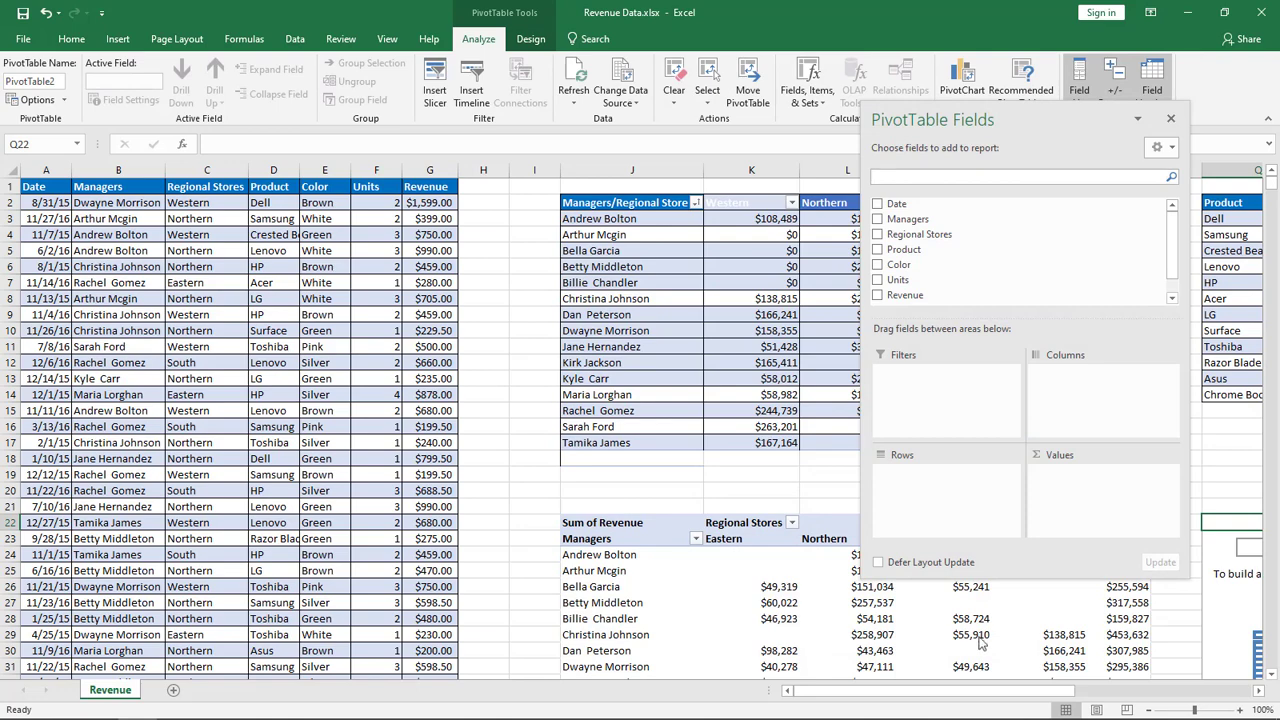
Step: Add Product to the rows and Revenue to the values of the new PivotTable at Q22
{"action": "left_click", "coordinate": [1261, 690]}
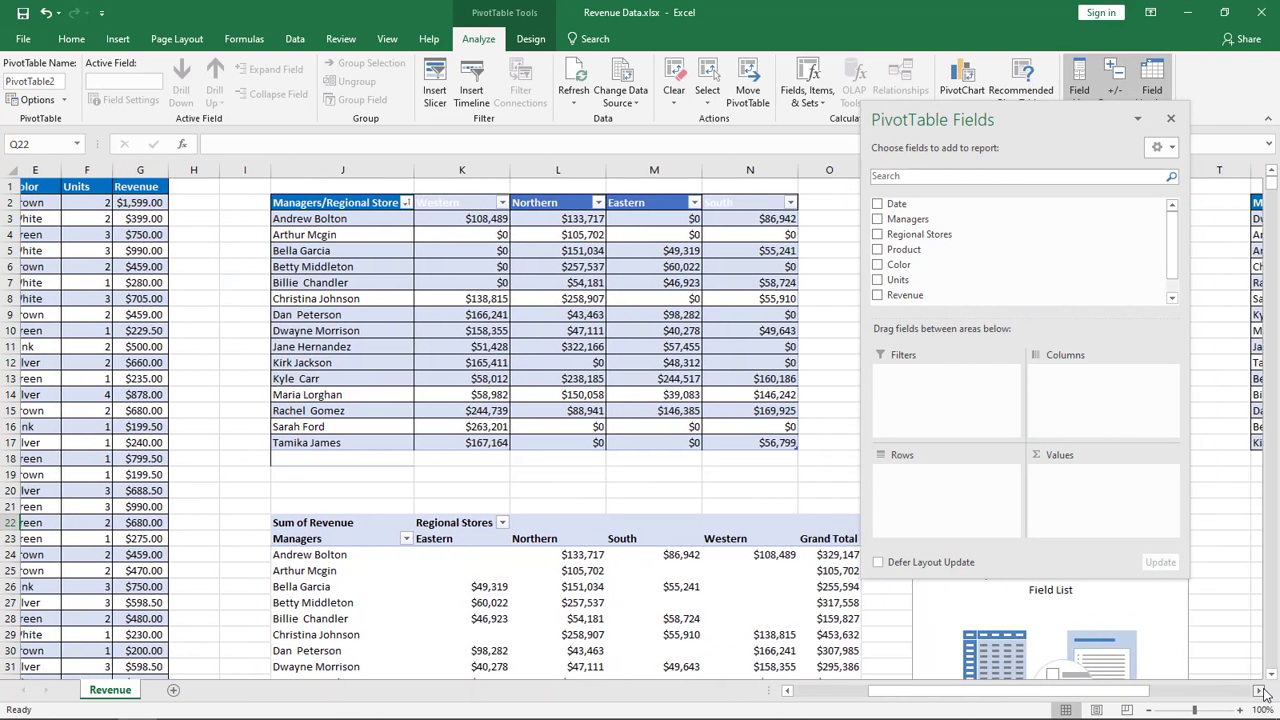
{"action": "left_click", "coordinate": [1261, 690]}
{"action": "left_click", "coordinate": [1261, 690]}
{"action": "left_click", "coordinate": [1261, 690]}
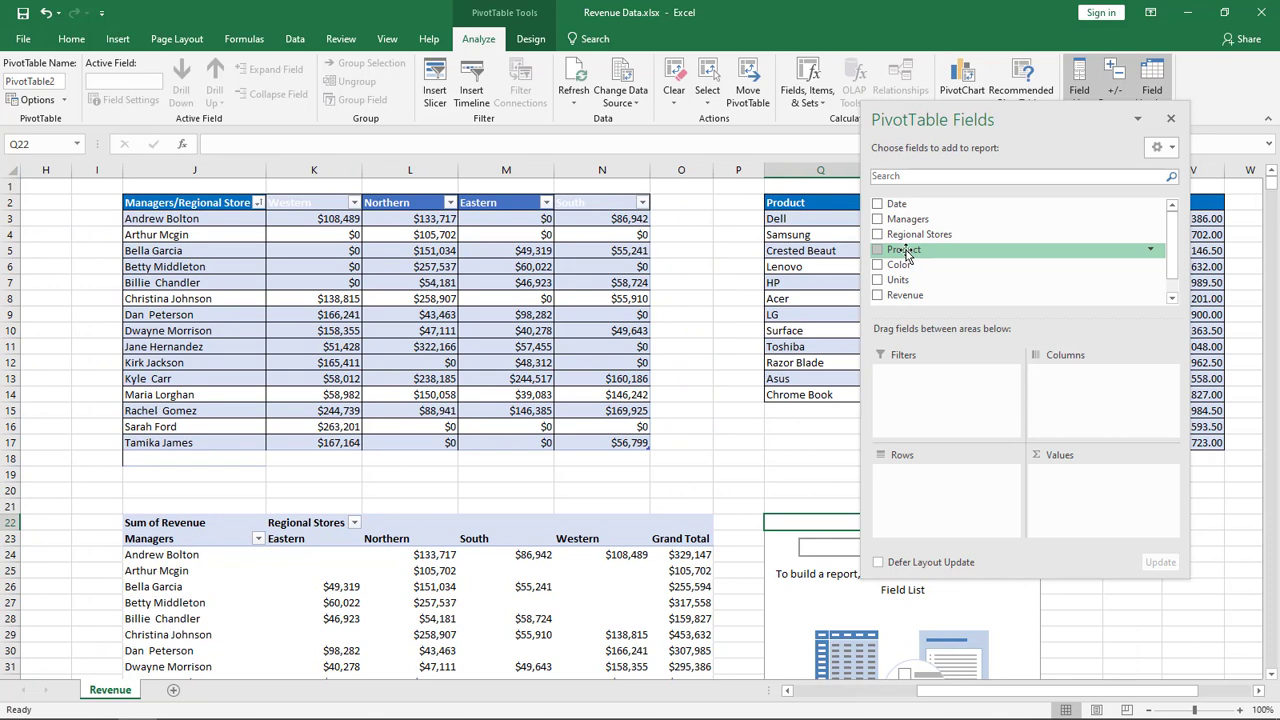
{"action": "left_click_drag", "start_coordinate": [913, 257], "coordinate": [941, 493]}
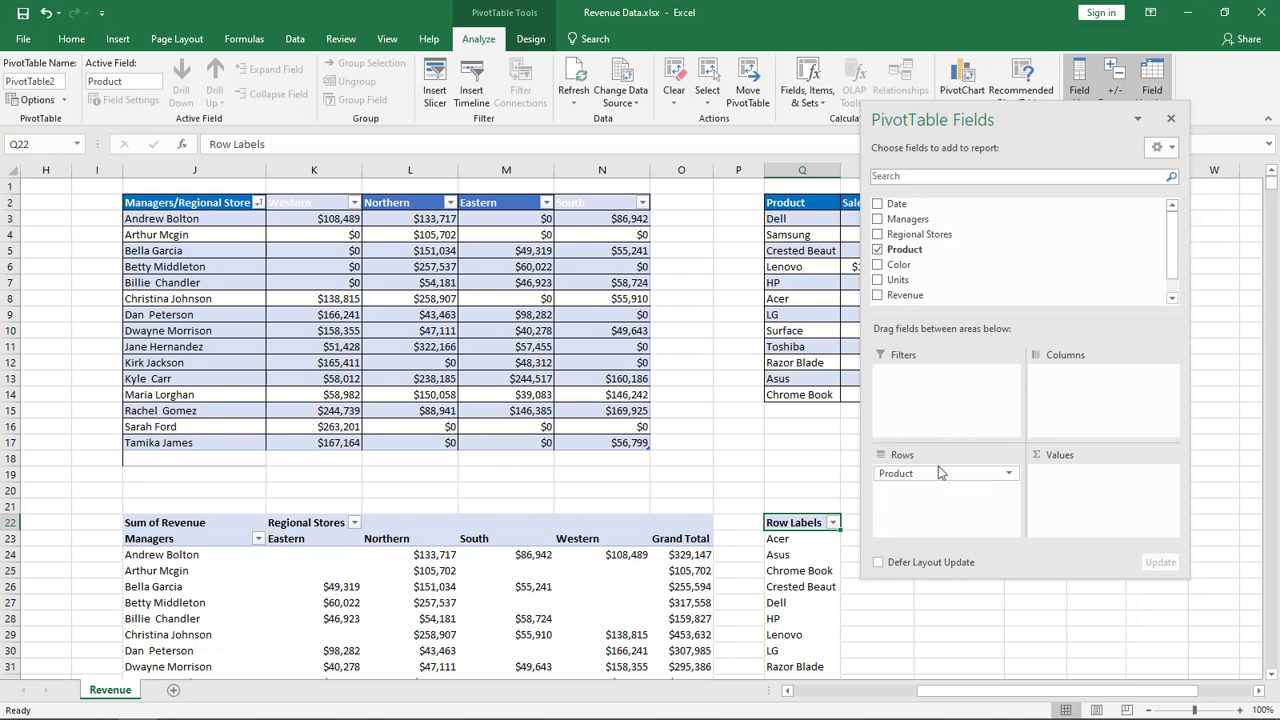
{"action": "left_click_drag", "start_coordinate": [913, 295], "coordinate": [1100, 507]}
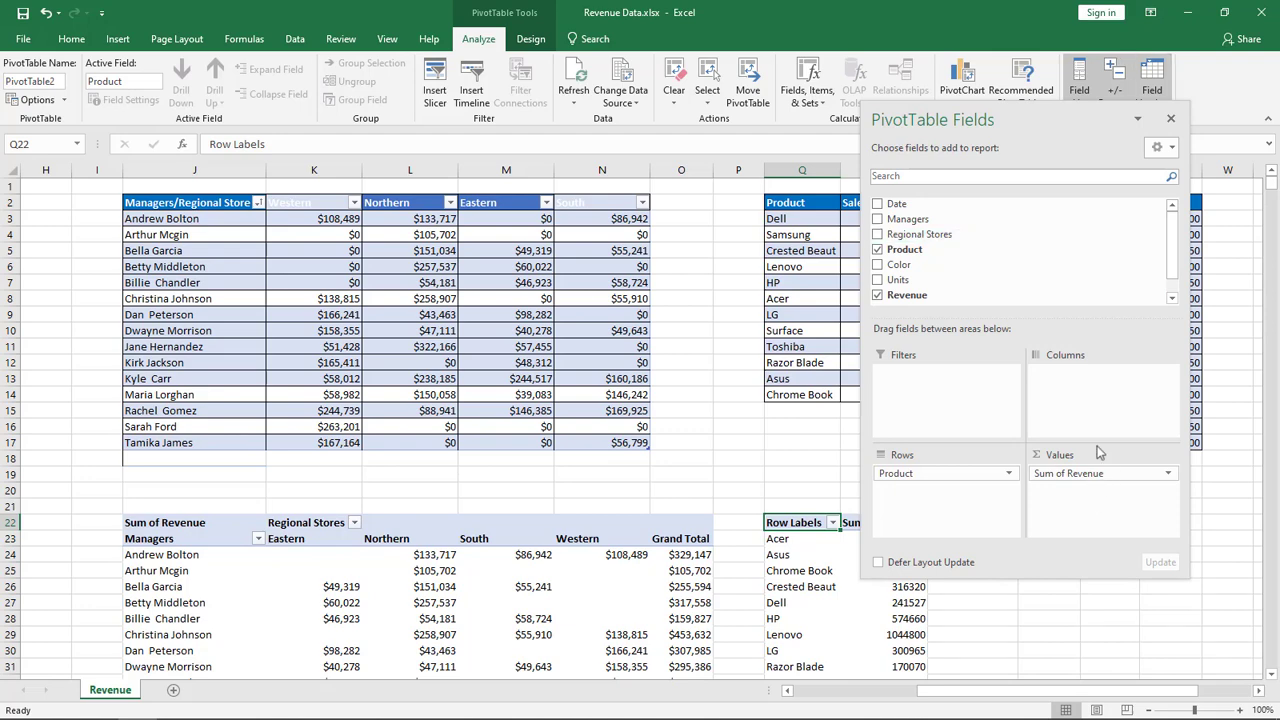
Step: Move the field list off the product PivotTable and show its report layout in Outline Form
{"action": "left_click_drag", "start_coordinate": [1080, 125], "coordinate": [649, 6]}
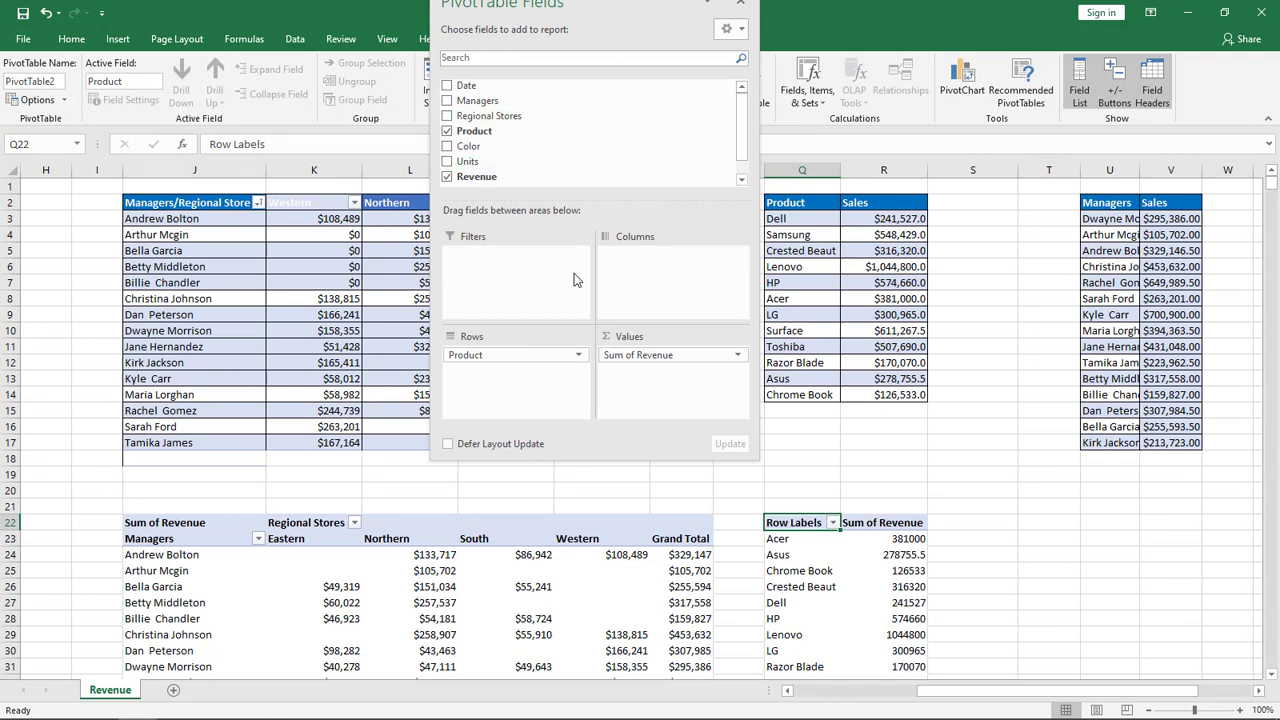
{"action": "left_click_drag", "start_coordinate": [538, 8], "coordinate": [540, 152]}
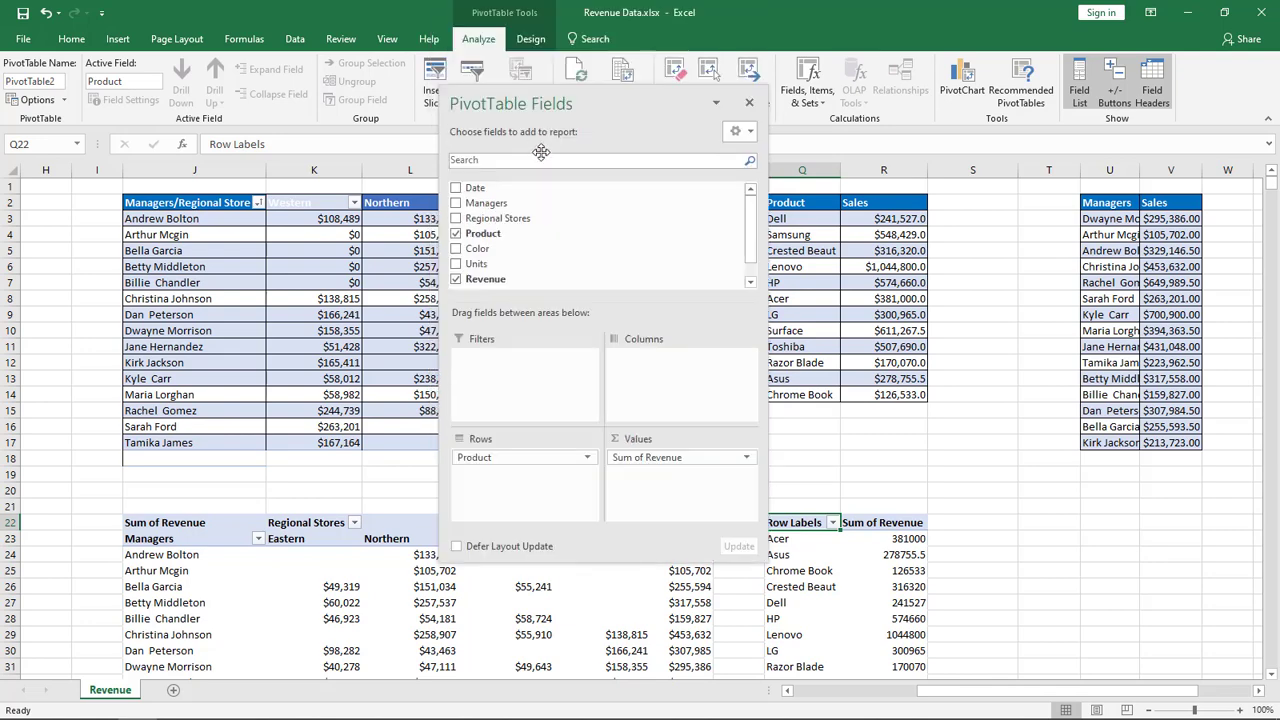
{"action": "left_click", "coordinate": [535, 38]}
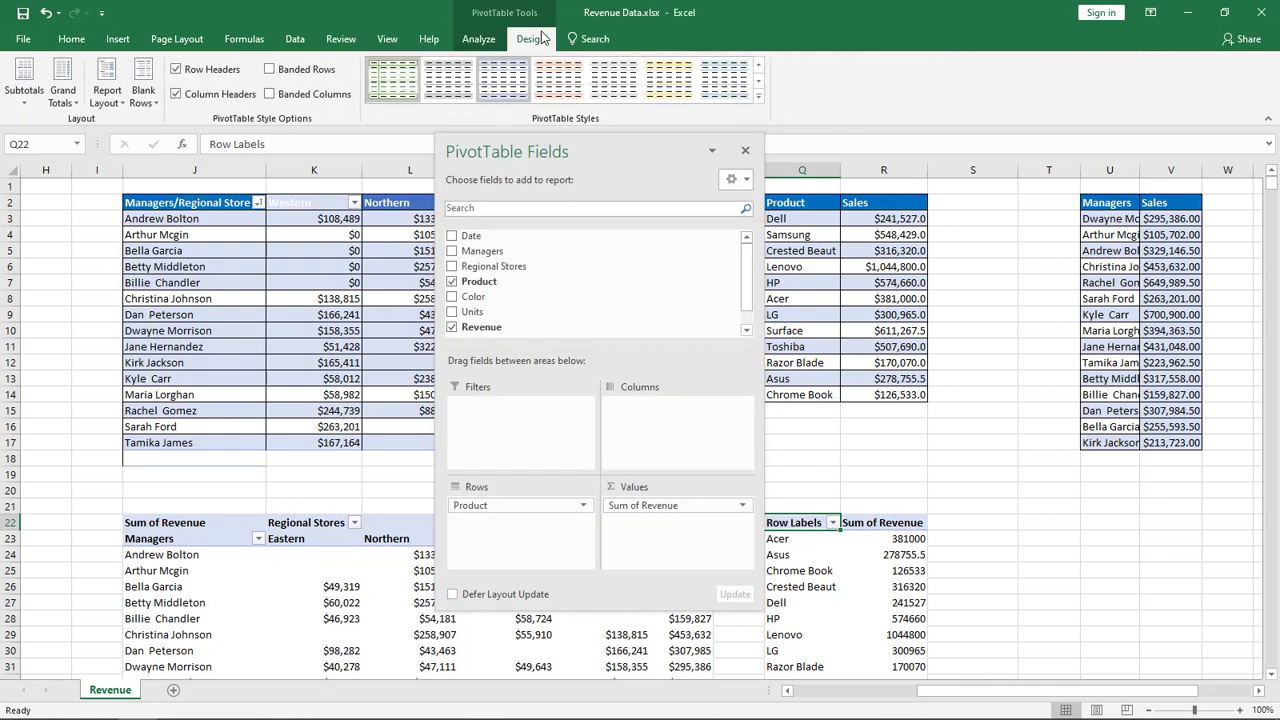
{"action": "left_click", "coordinate": [107, 92]}
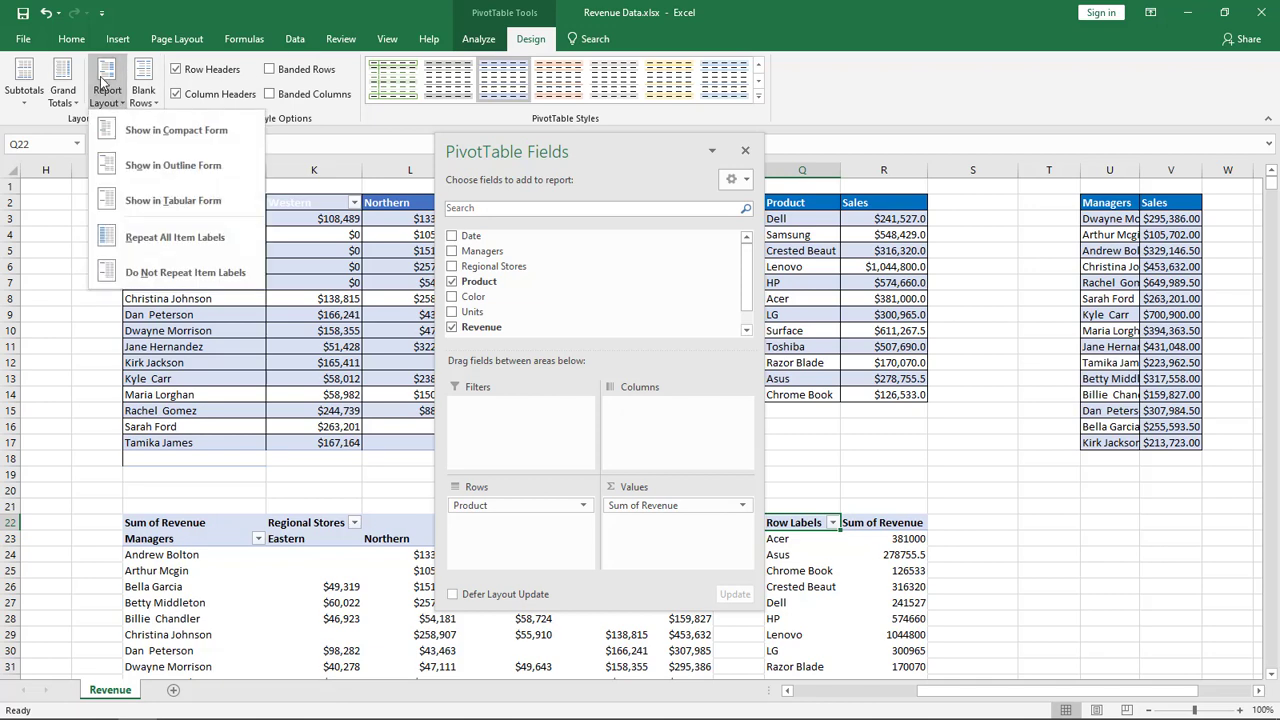
{"action": "left_click", "coordinate": [172, 168]}
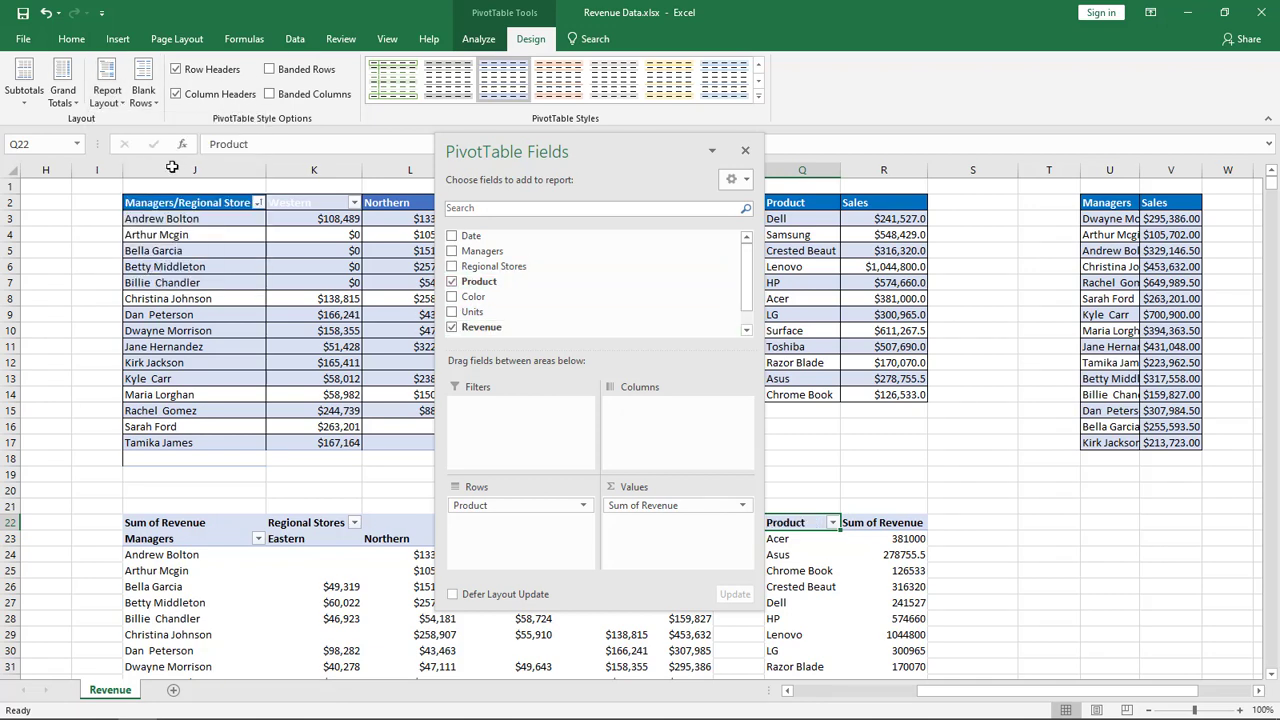
Step: Format the product PivotTable's Sum of Revenue values as Currency with one decimal place
{"action": "left_click", "coordinate": [903, 539]}
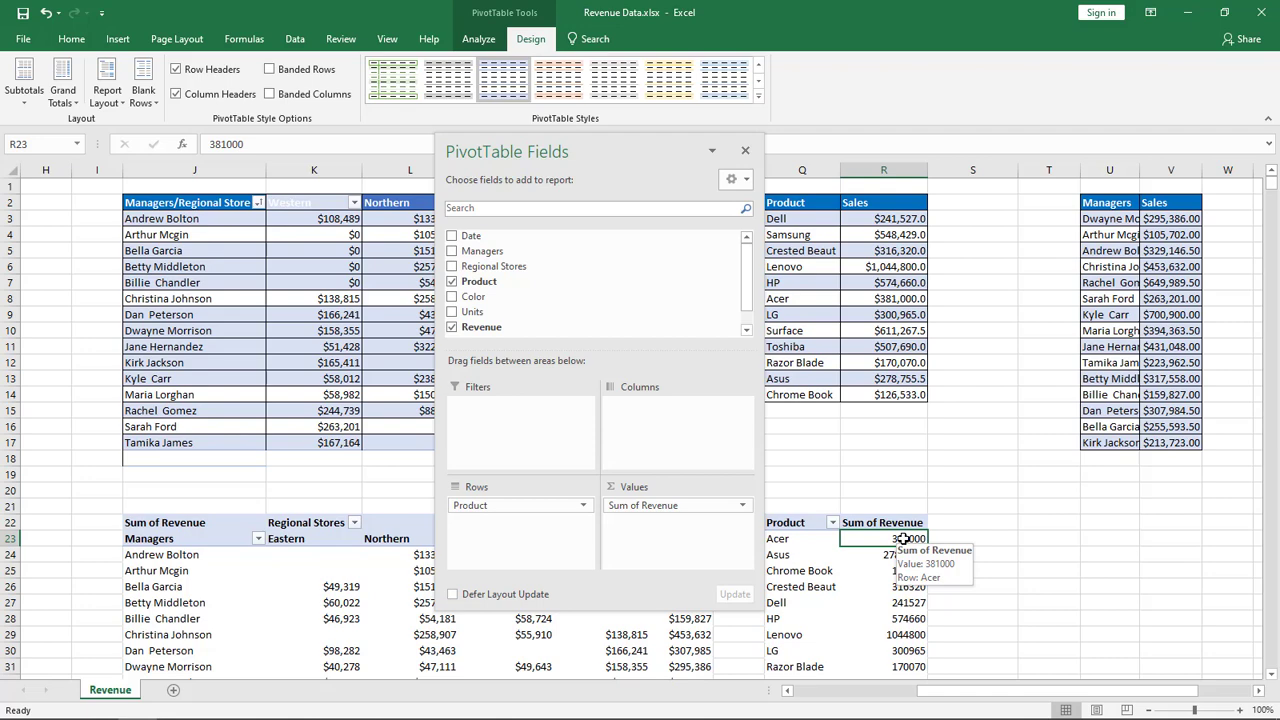
{"action": "right_click", "coordinate": [903, 539]}
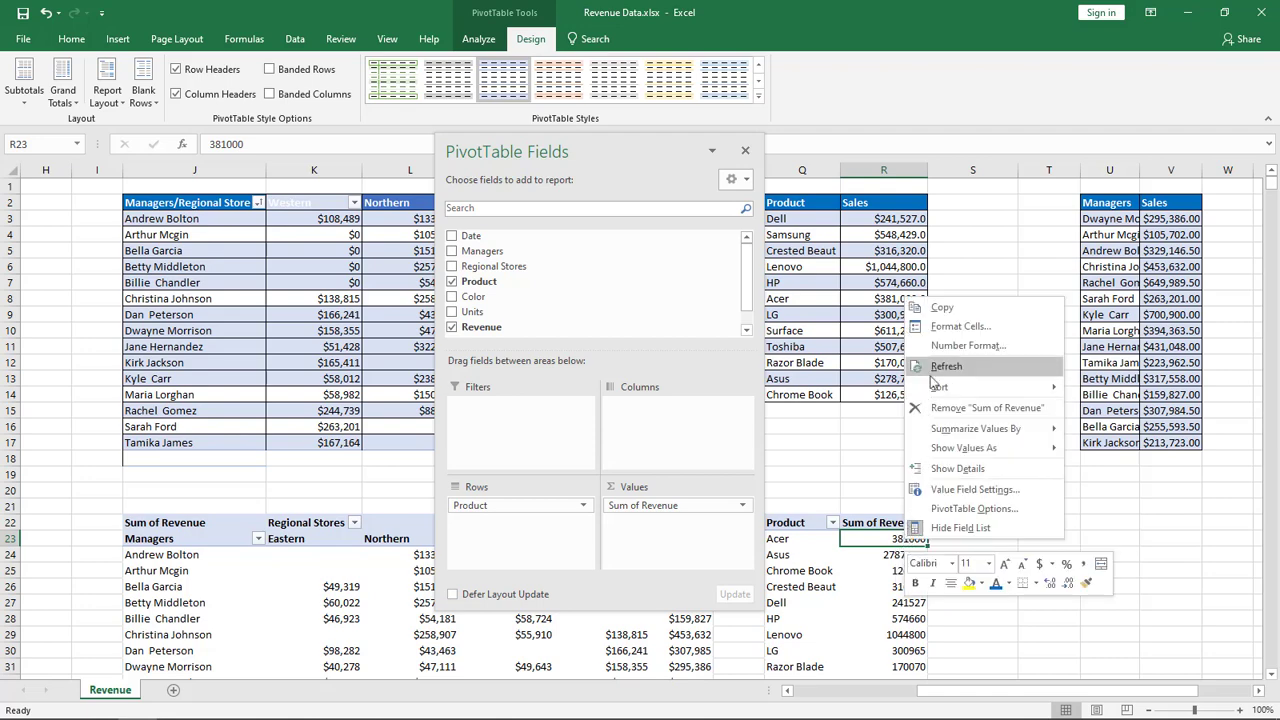
{"action": "left_click", "coordinate": [945, 345]}
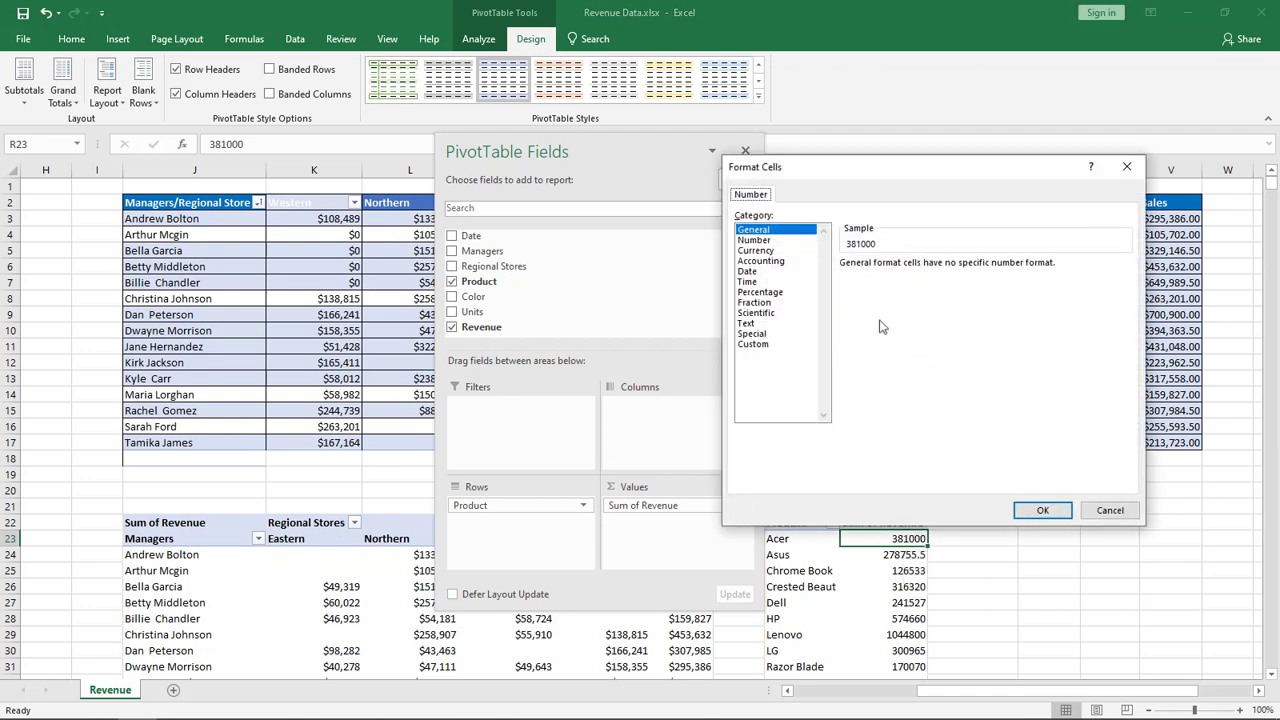
{"action": "left_click", "coordinate": [765, 251]}
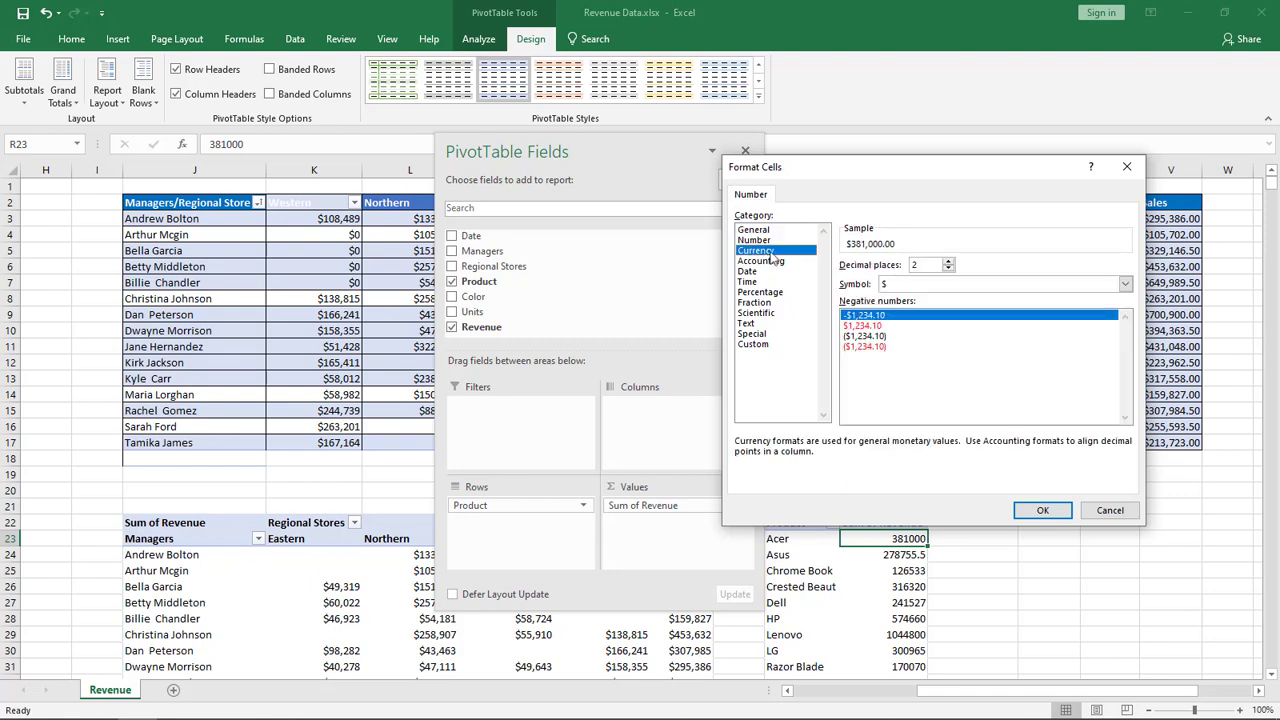
{"action": "left_click", "coordinate": [948, 268]}
{"action": "left_click", "coordinate": [1042, 510]}
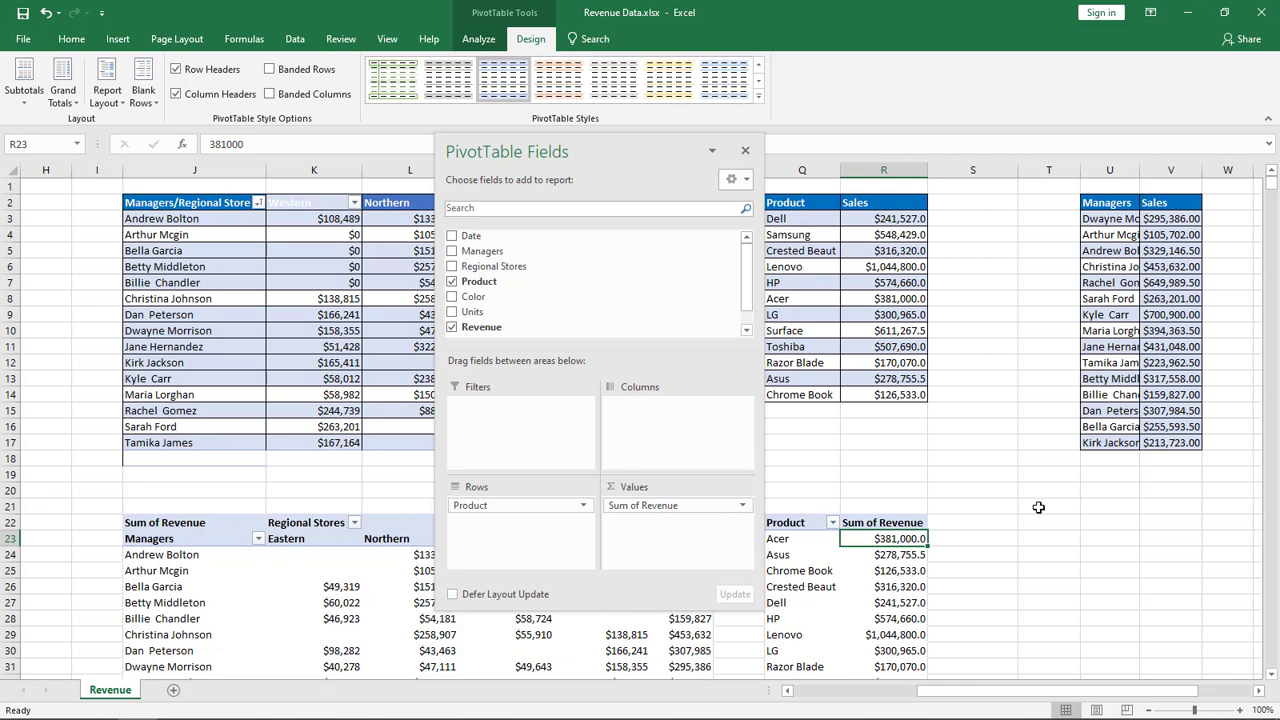
Step: Create another PivotTable from $A$1:$G$9068 on the existing Revenue worksheet at cell U22, below the Managers sales table
{"action": "left_click", "coordinate": [1104, 521]}
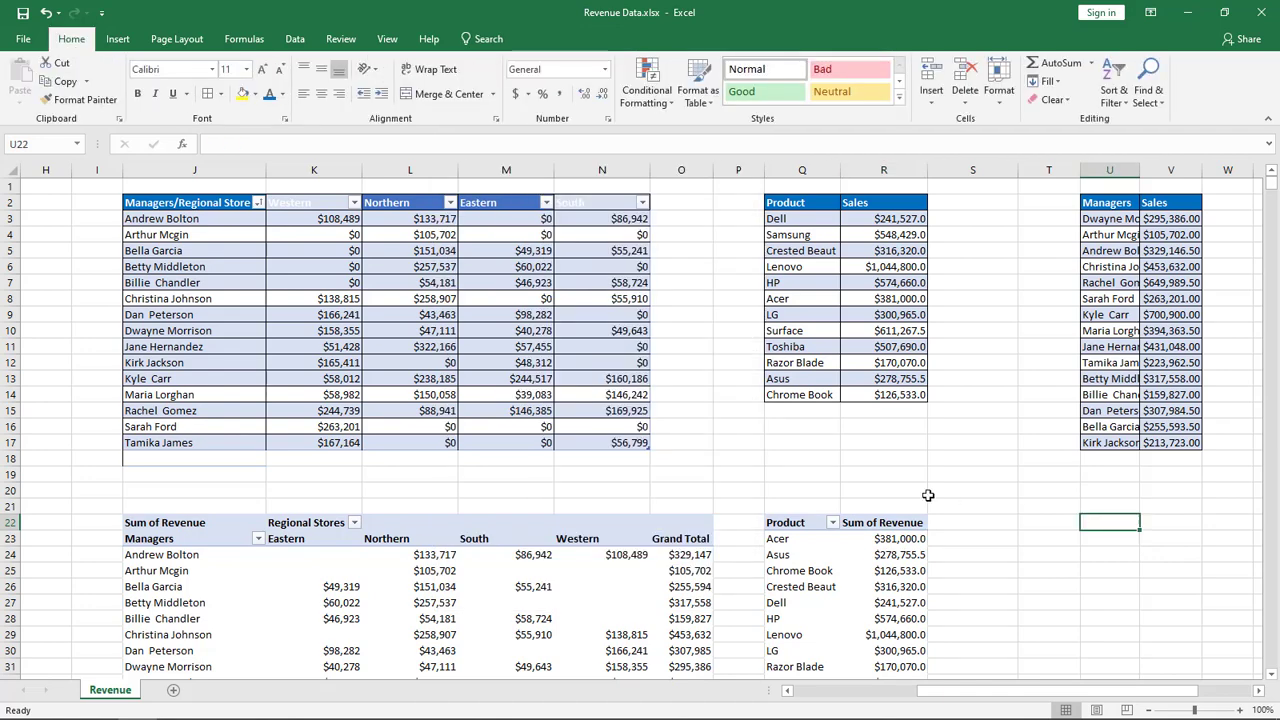
{"action": "key", "text": "Left"}
{"action": "key", "text": "Left"}
{"action": "key", "text": "Left"}
{"action": "key", "text": "Left"}
{"action": "key", "text": "Left"}
{"action": "key", "text": "Left"}
{"action": "key", "text": "Left"}
{"action": "key", "text": "Left"}
{"action": "key", "text": "Left"}
{"action": "key", "text": "Left"}
{"action": "key", "text": "Left"}
{"action": "key", "text": "Left"}
{"action": "key", "text": "Left"}
{"action": "key", "text": "Left"}
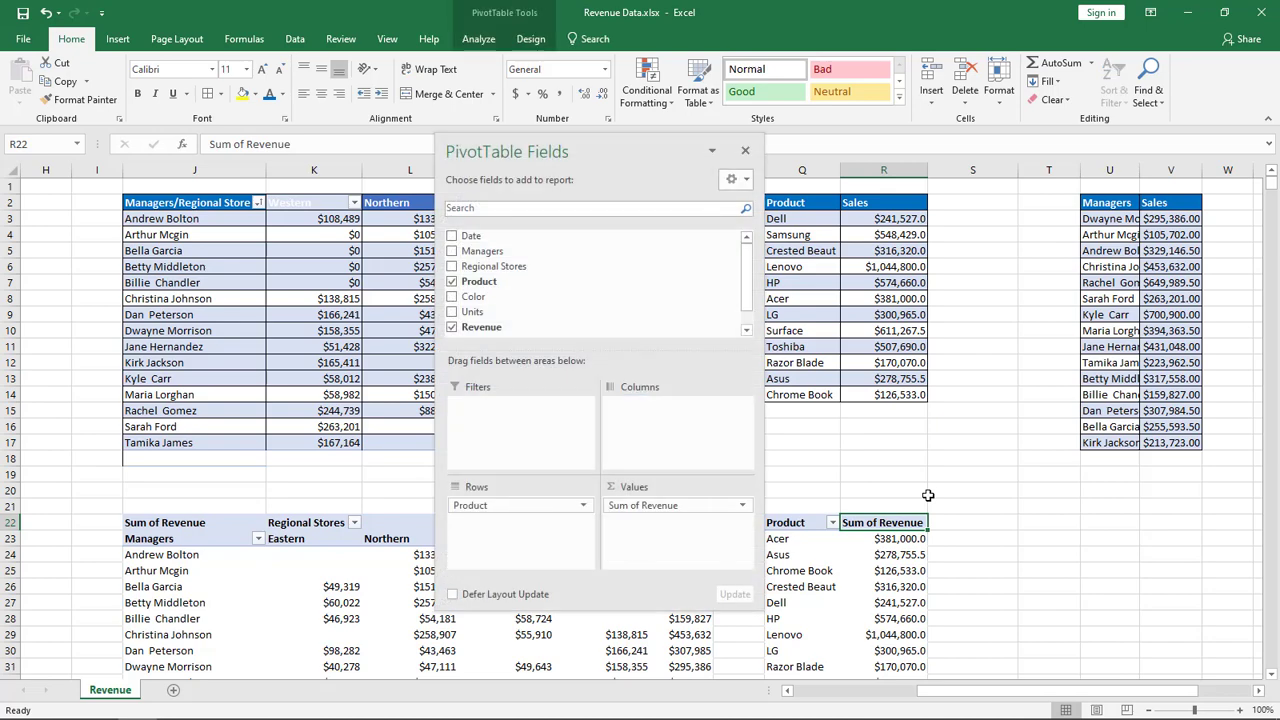
{"action": "key", "text": "Left"}
{"action": "key", "text": "Left"}
{"action": "key", "text": "Left"}
{"action": "key", "text": "Left"}
{"action": "key", "text": "Left"}
{"action": "key", "text": "Left"}
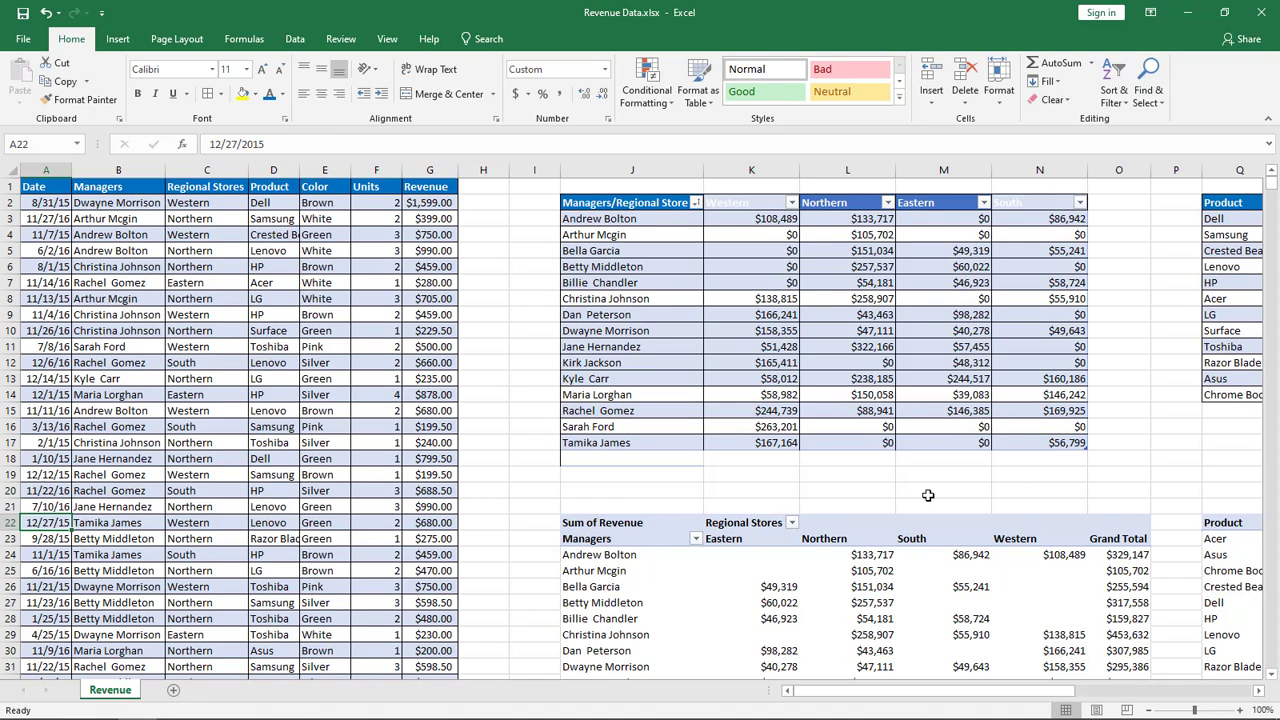
{"action": "key", "text": "alt"}
{"action": "key", "text": "n"}
{"action": "key", "text": "v"}
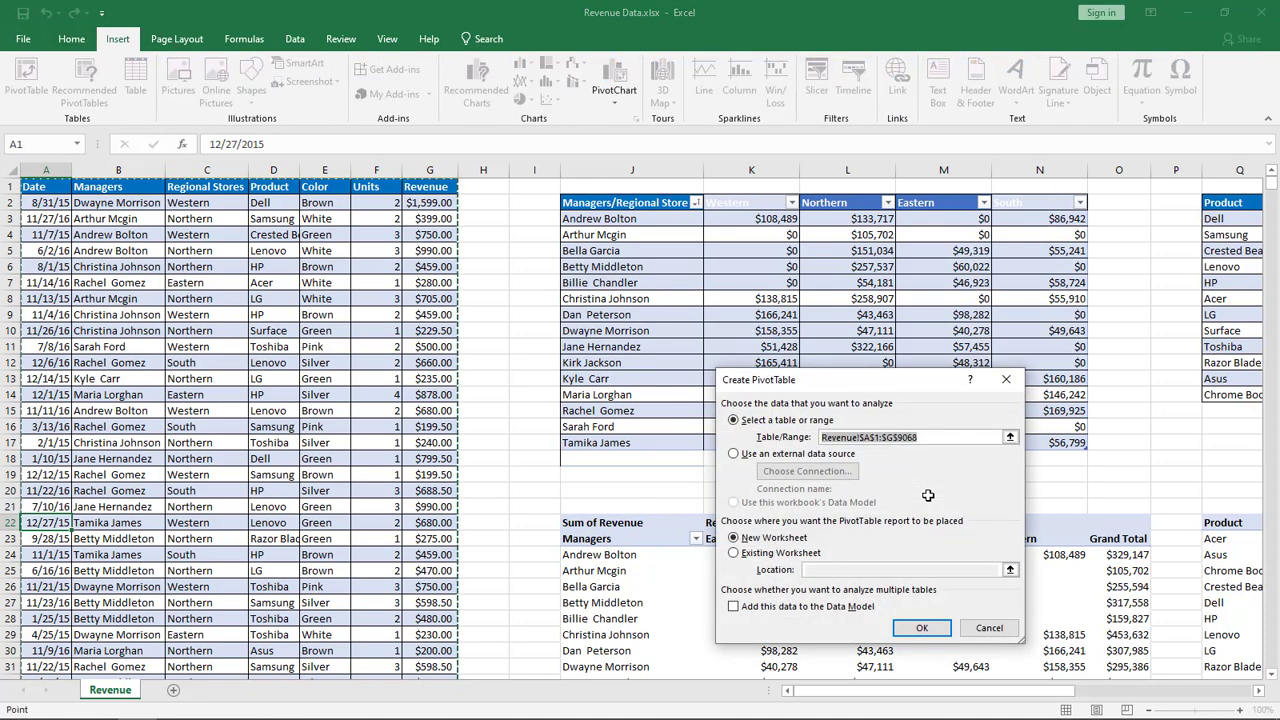
{"action": "left_click", "coordinate": [733, 555]}
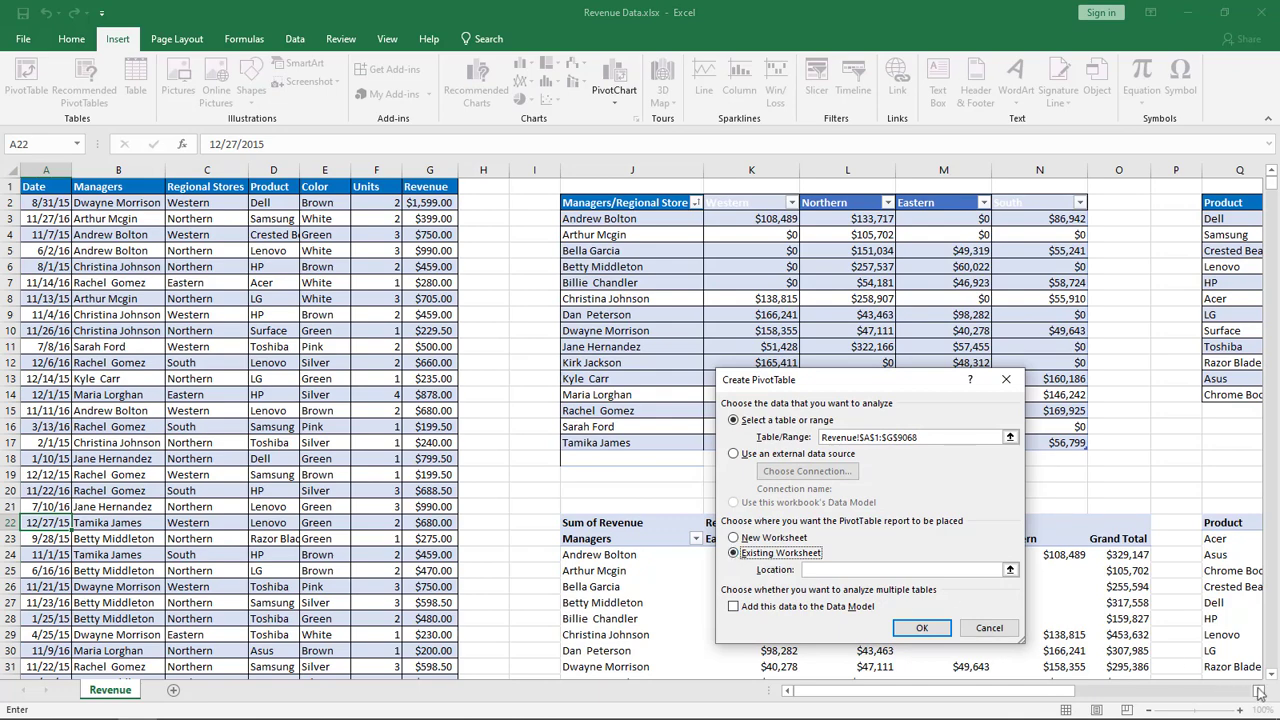
{"action": "scroll", "coordinate": [1259, 692], "scroll_direction": "right", "scroll_amount": 5}
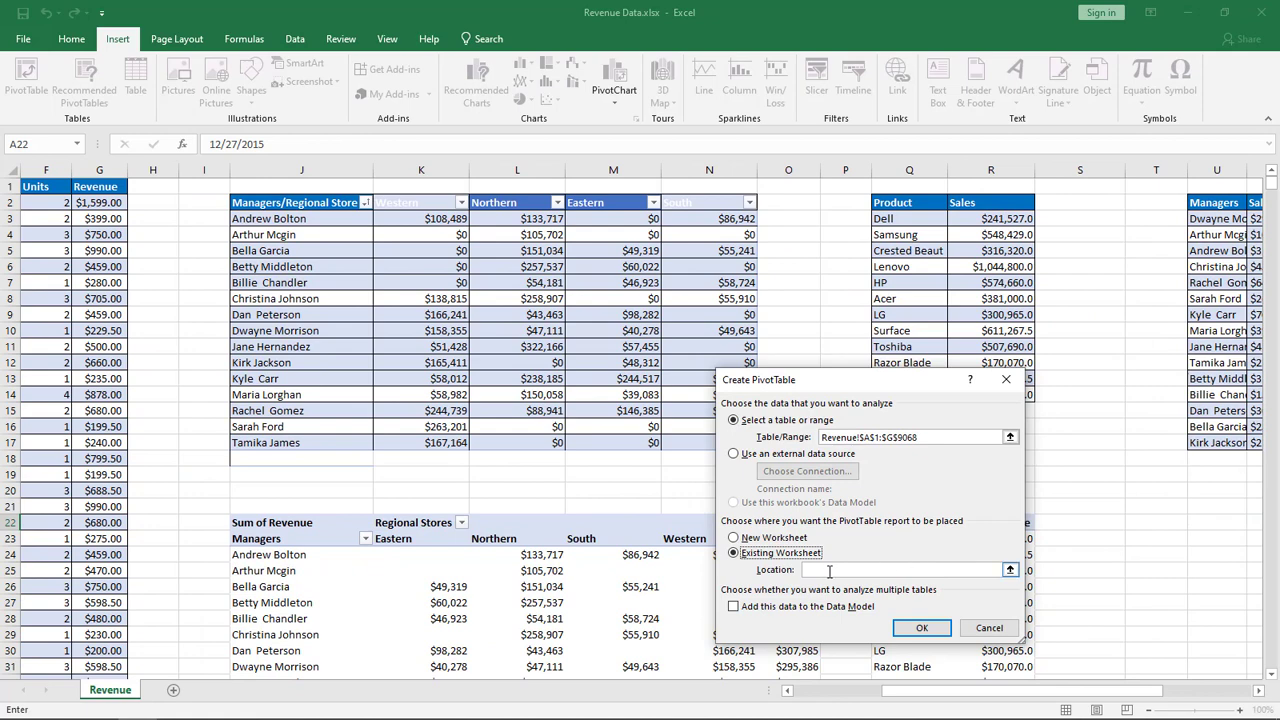
{"action": "left_click", "coordinate": [1000, 569]}
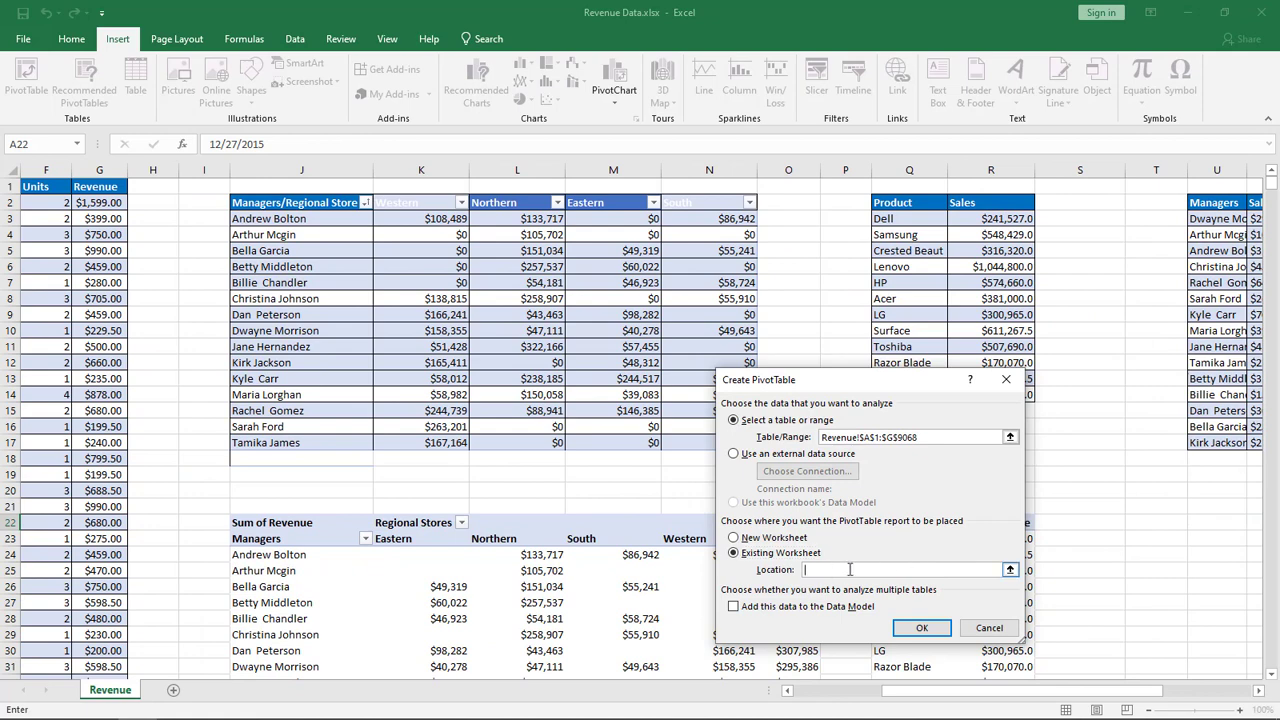
{"action": "left_click", "coordinate": [1193, 523]}
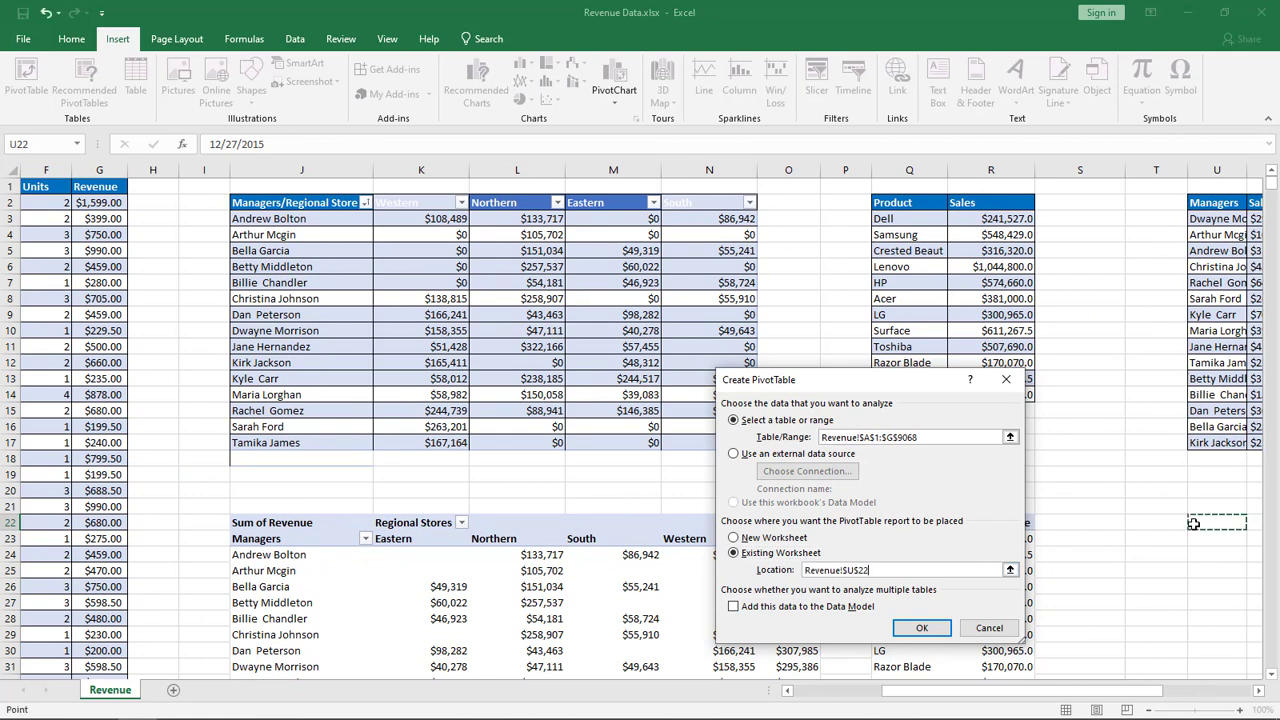
{"action": "left_click", "coordinate": [922, 628]}
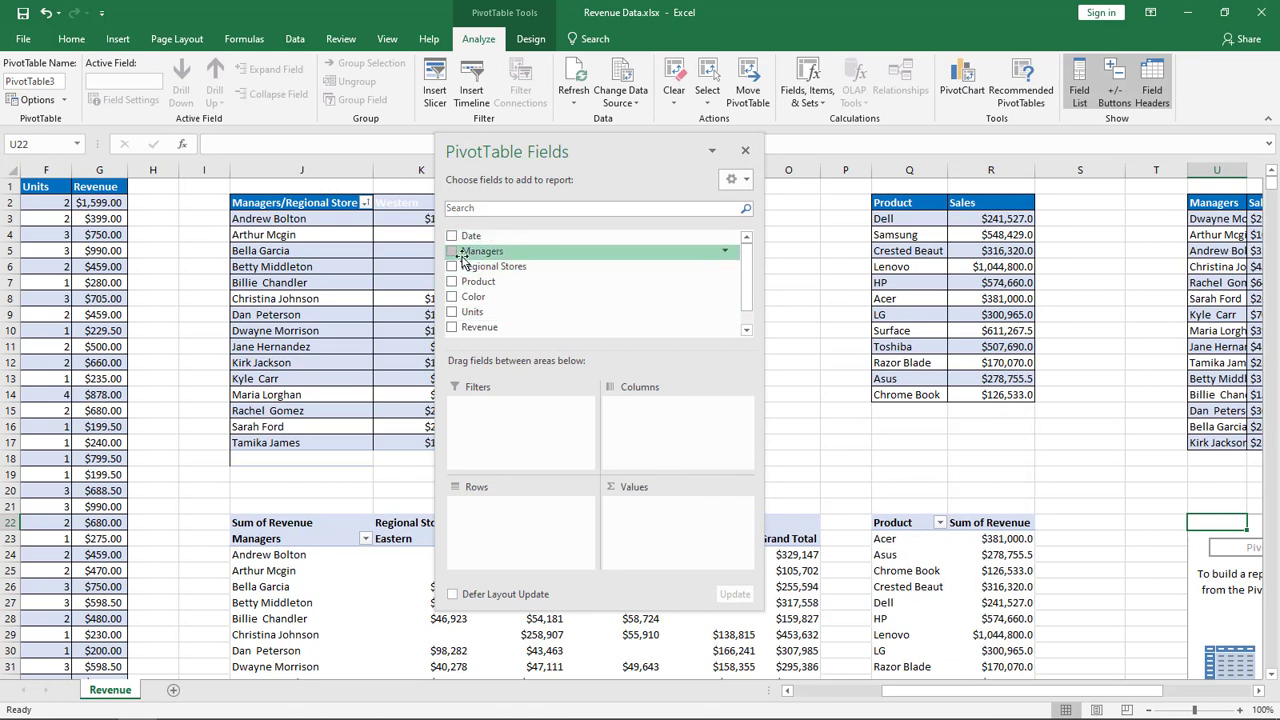
Step: Add Managers to the rows and Revenue to the values of the new PivotTable at U22
{"action": "scroll", "coordinate": [471, 251], "scroll_direction": "down", "scroll_amount": 1}
{"action": "left_click_drag", "start_coordinate": [471, 251], "coordinate": [488, 512]}
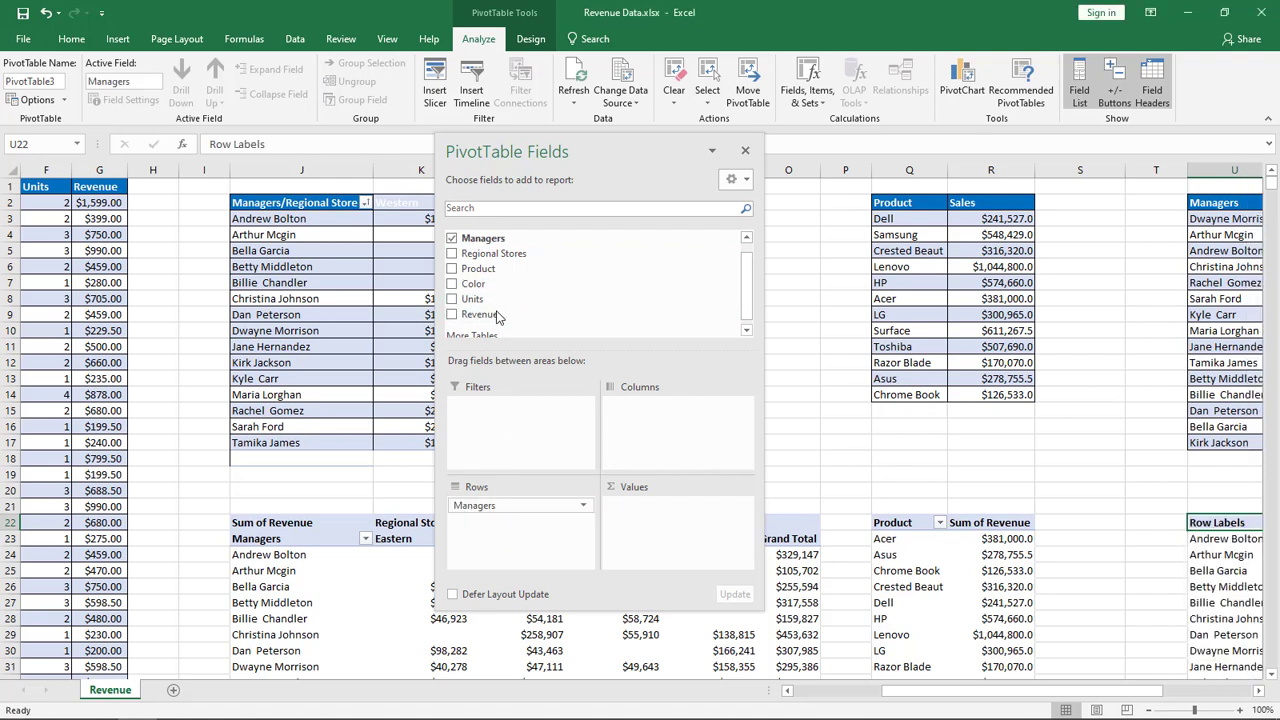
{"action": "left_click_drag", "start_coordinate": [492, 314], "coordinate": [651, 531]}
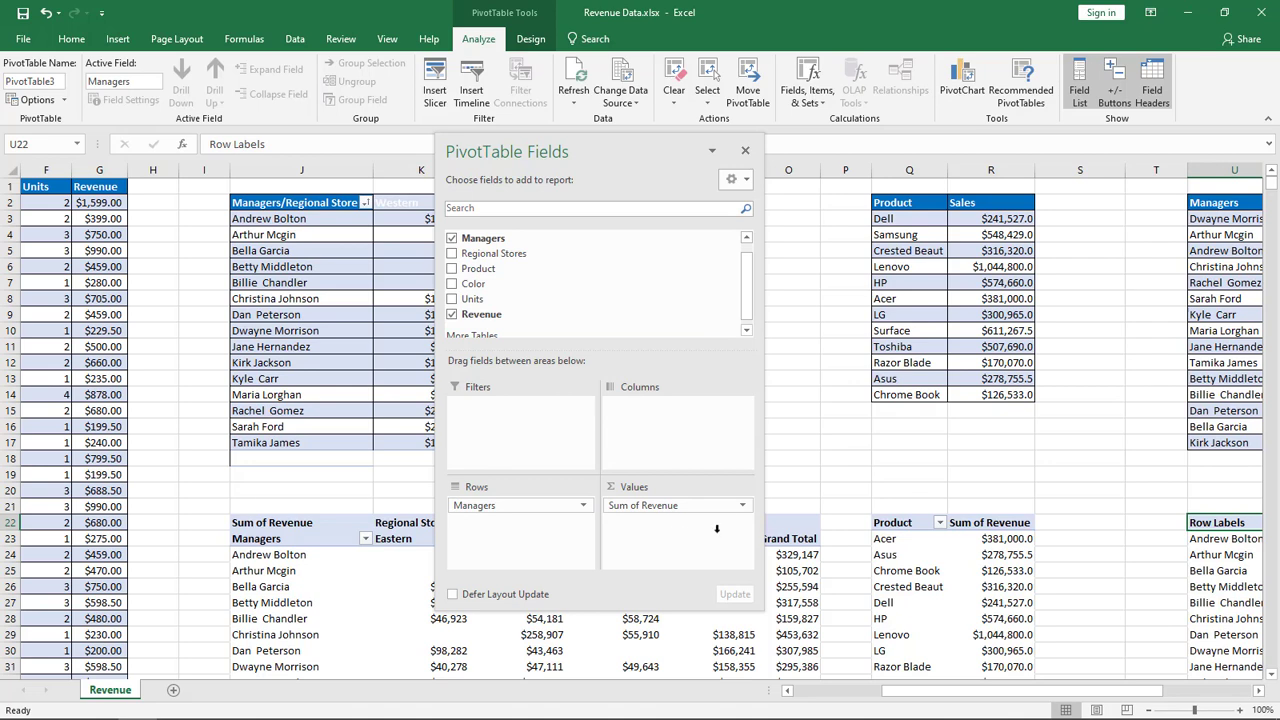
Step: Show the managers PivotTable's report layout in Outline Form
{"action": "right_click", "coordinate": [1218, 540]}
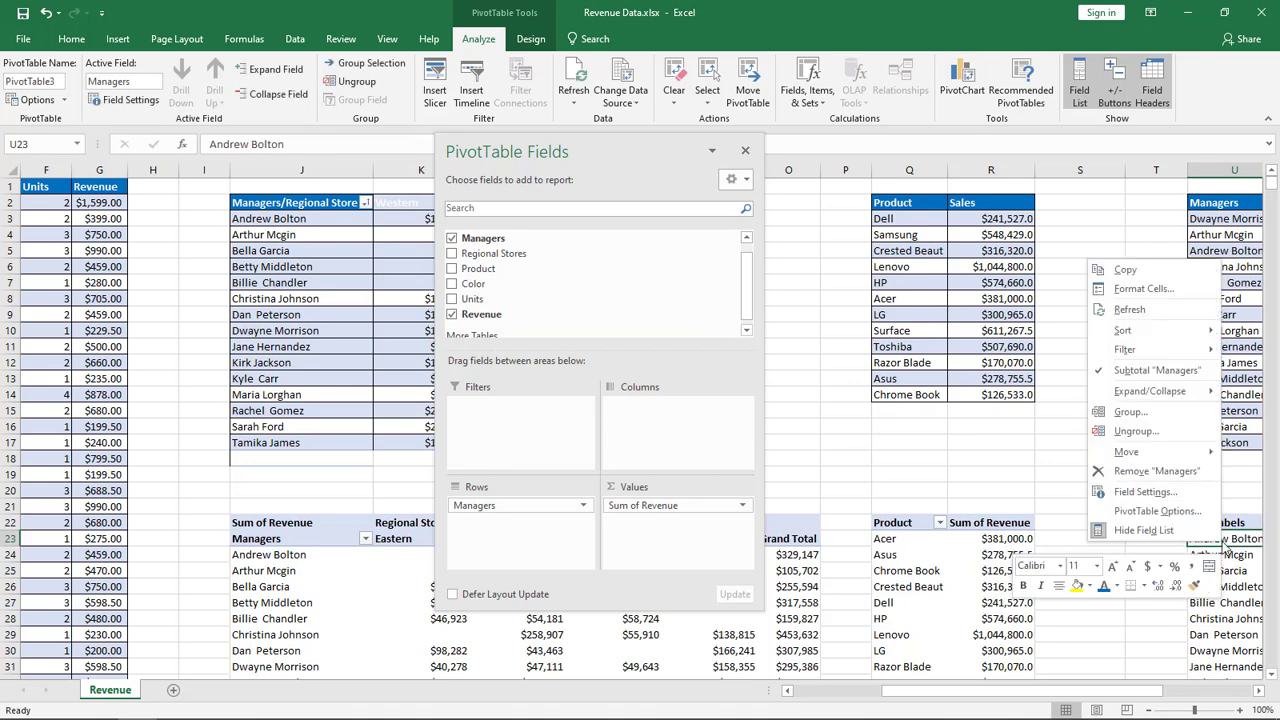
{"action": "left_click", "coordinate": [528, 40]}
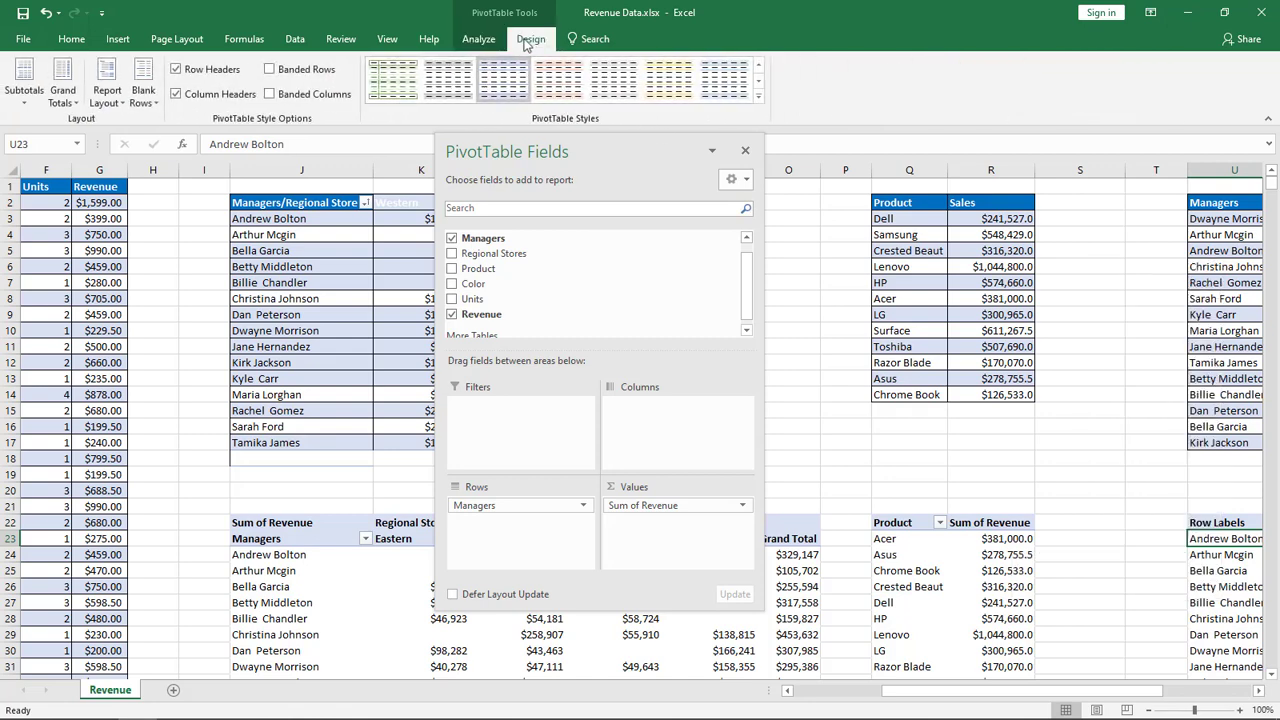
{"action": "left_click", "coordinate": [107, 90]}
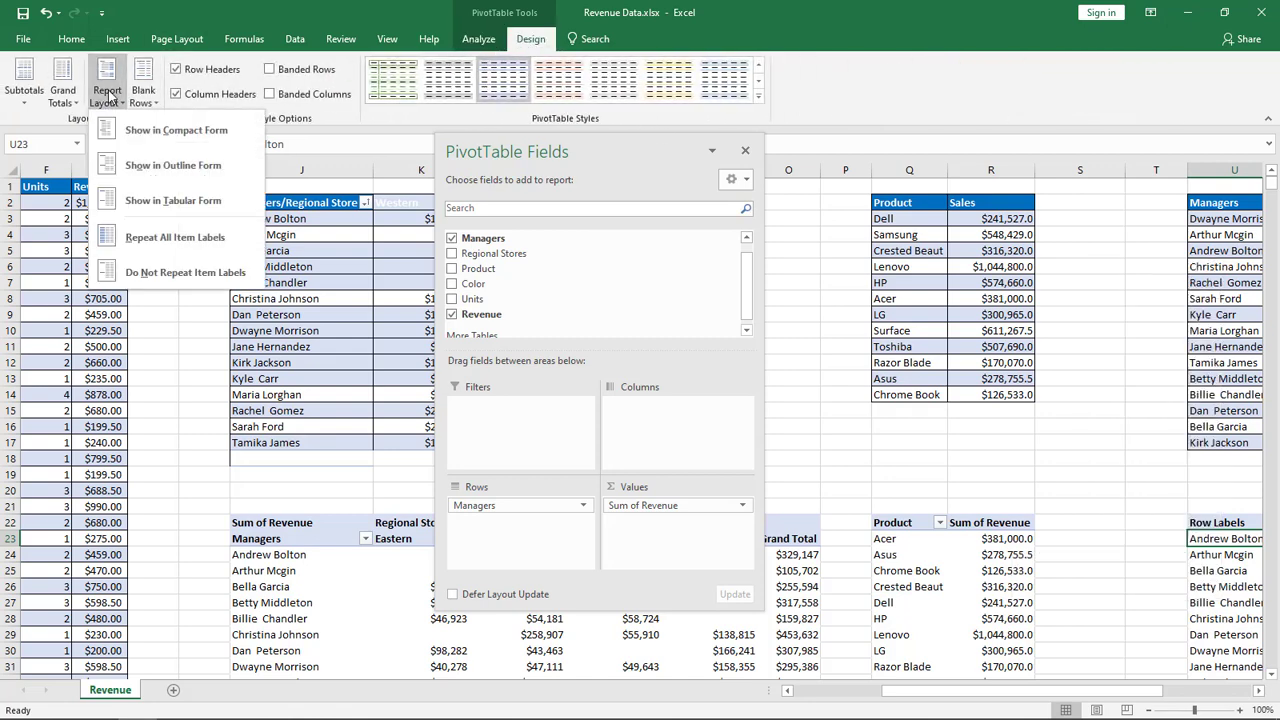
{"action": "left_click", "coordinate": [148, 165]}
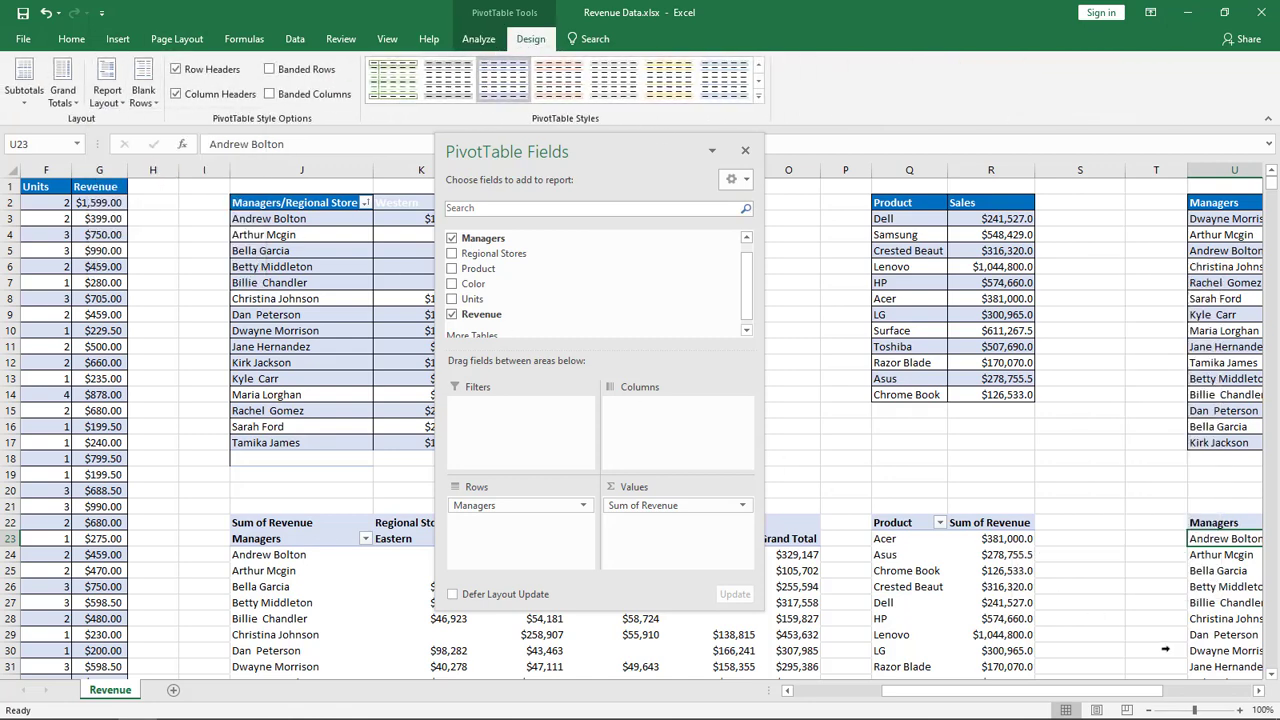
Step: Format the managers PivotTable's Sum of Revenue values as Currency with two decimal places
{"action": "left_click", "coordinate": [1259, 691]}
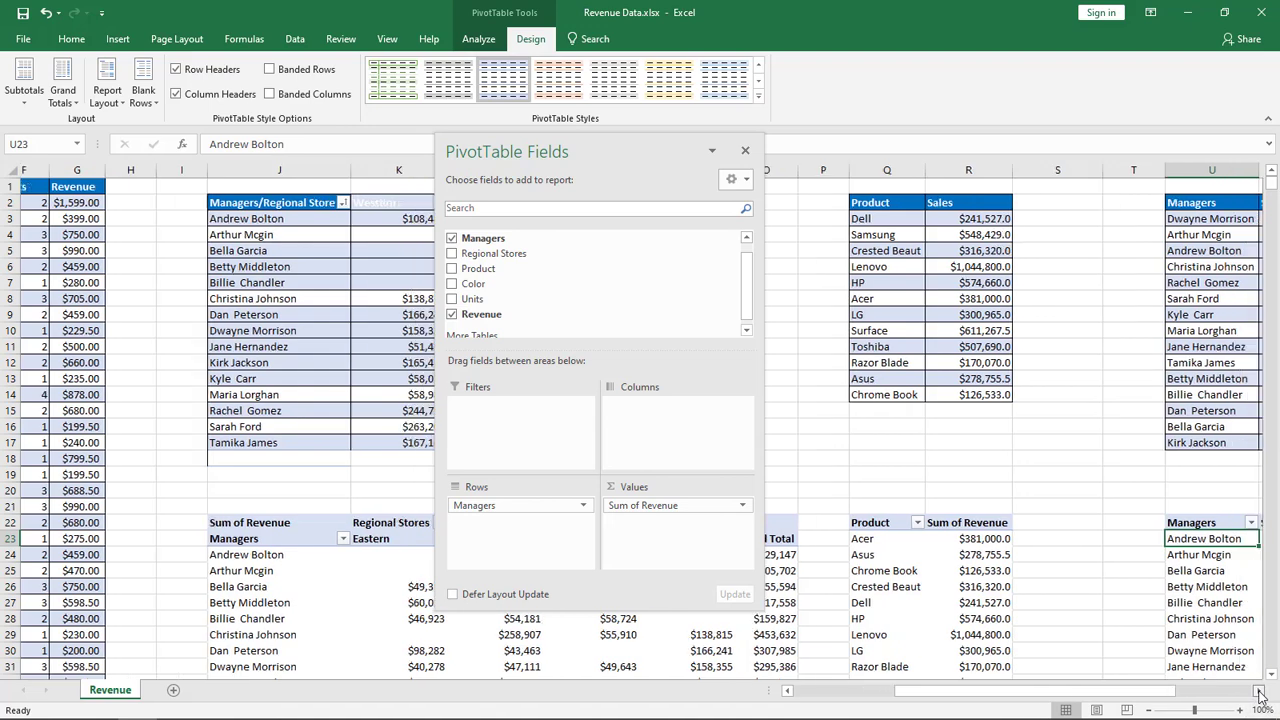
{"action": "left_click", "coordinate": [1259, 692]}
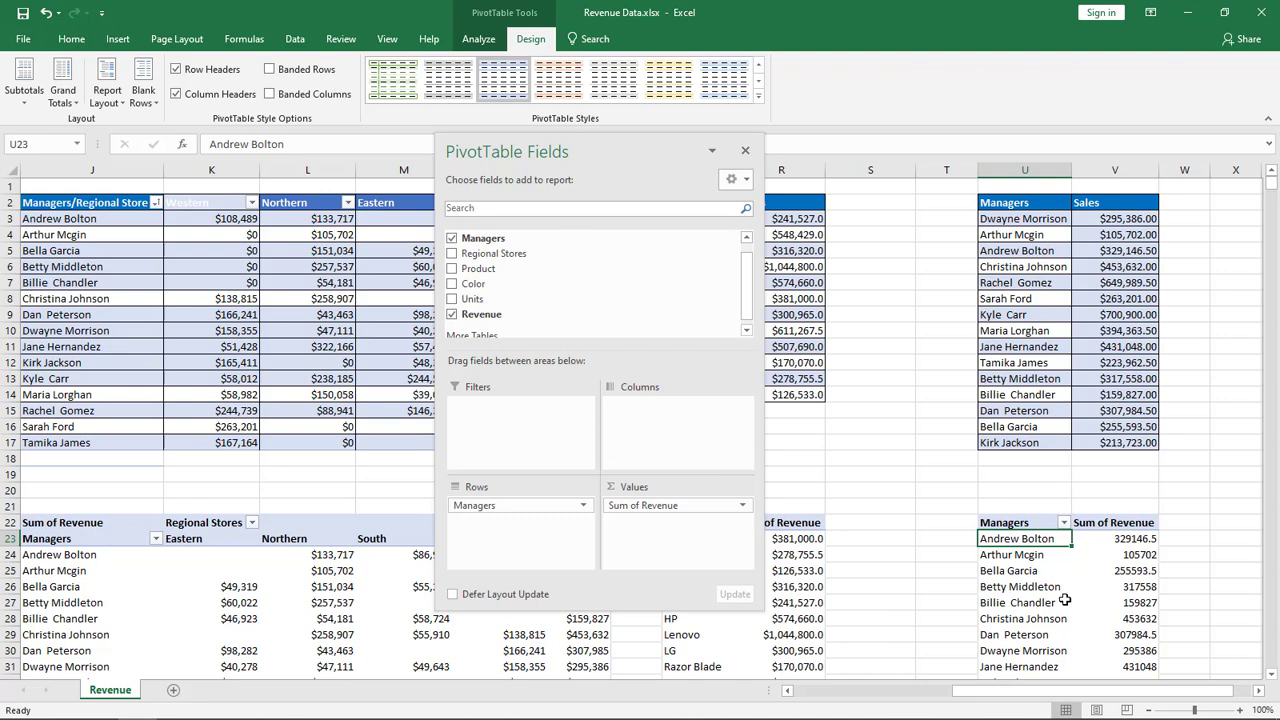
{"action": "right_click", "coordinate": [1124, 538]}
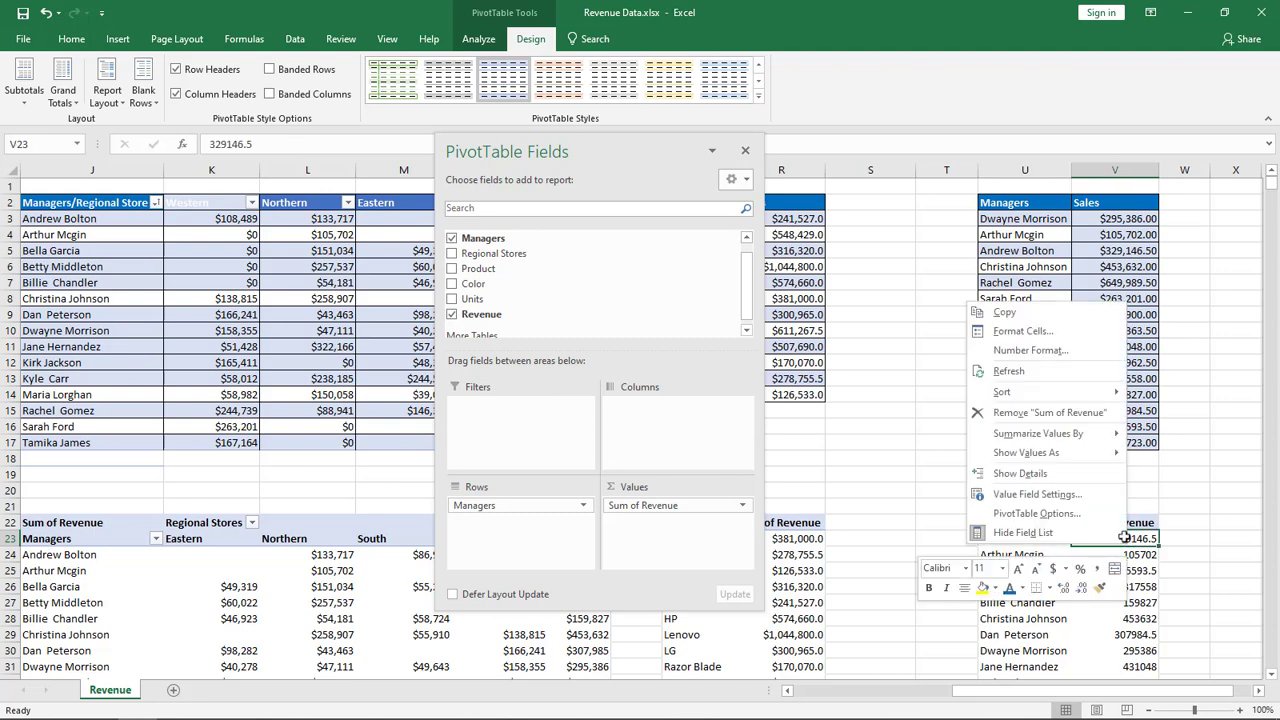
{"action": "left_click", "coordinate": [1040, 351]}
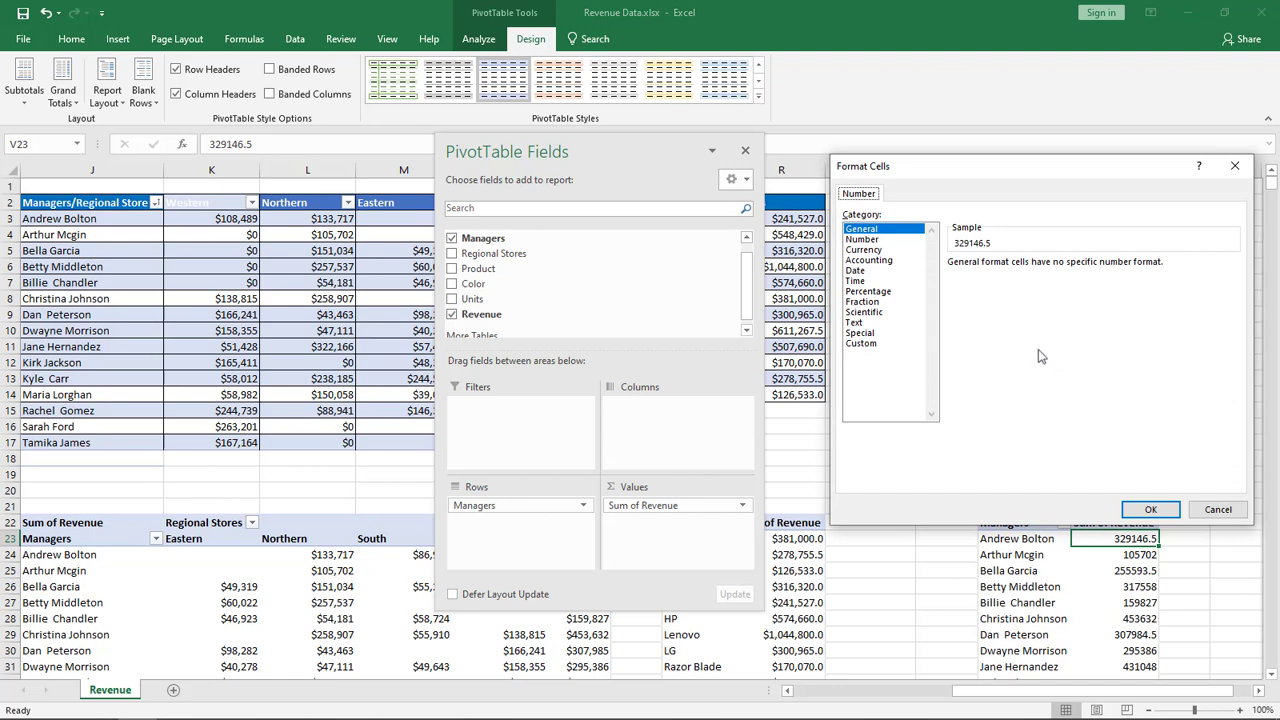
{"action": "left_click", "coordinate": [864, 250]}
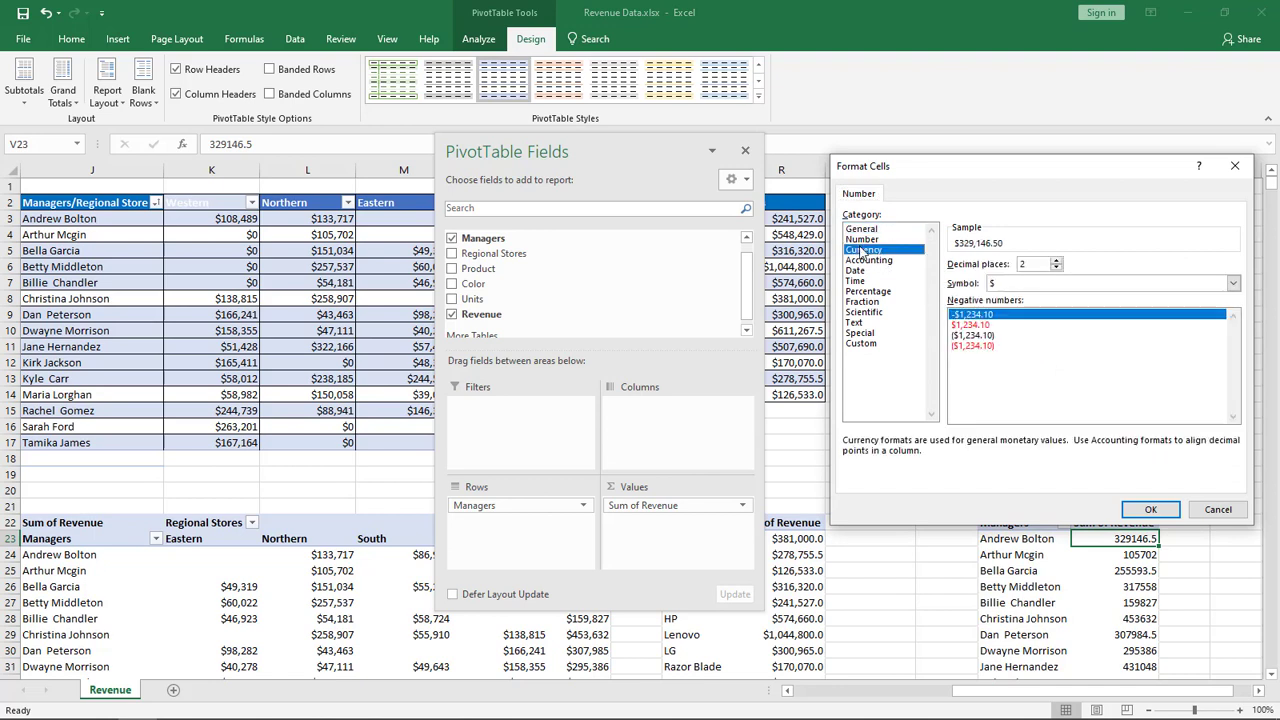
{"action": "left_click", "coordinate": [1151, 511]}
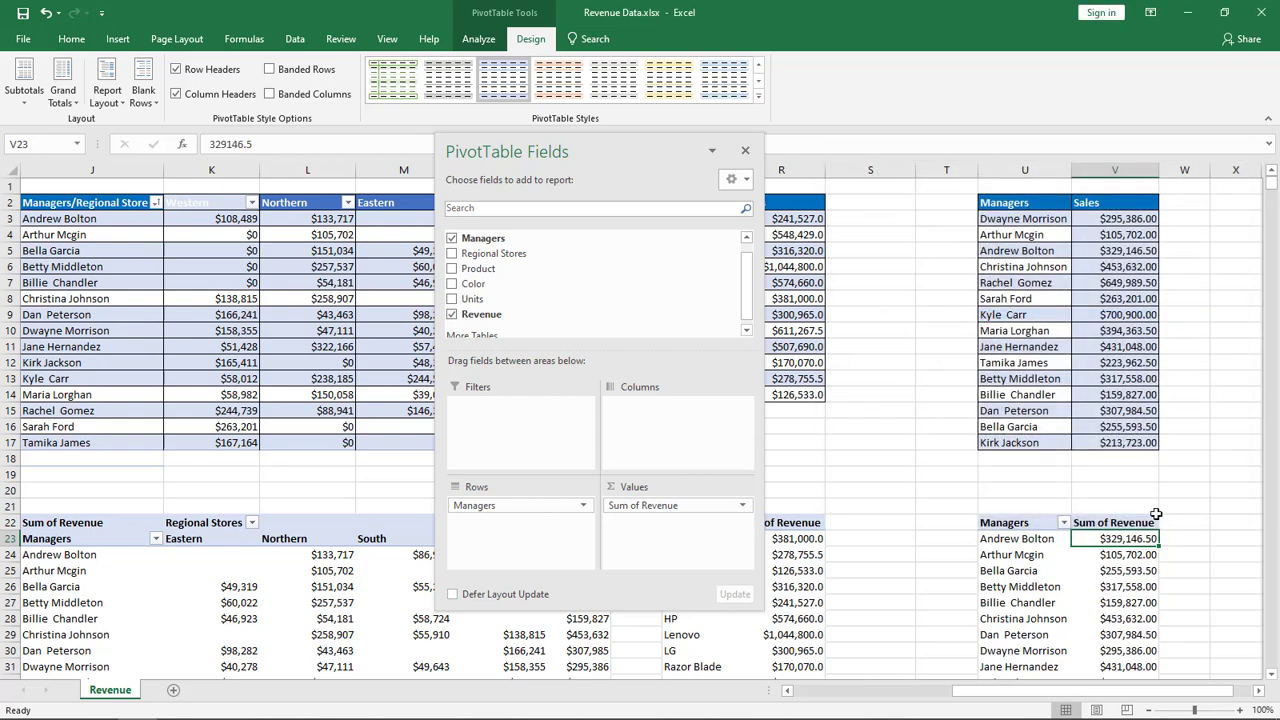
Step: Close the field list and give the managers PivotTable the blue solid-header style from the second row of the Medium styles
{"action": "left_click", "coordinate": [745, 151]}
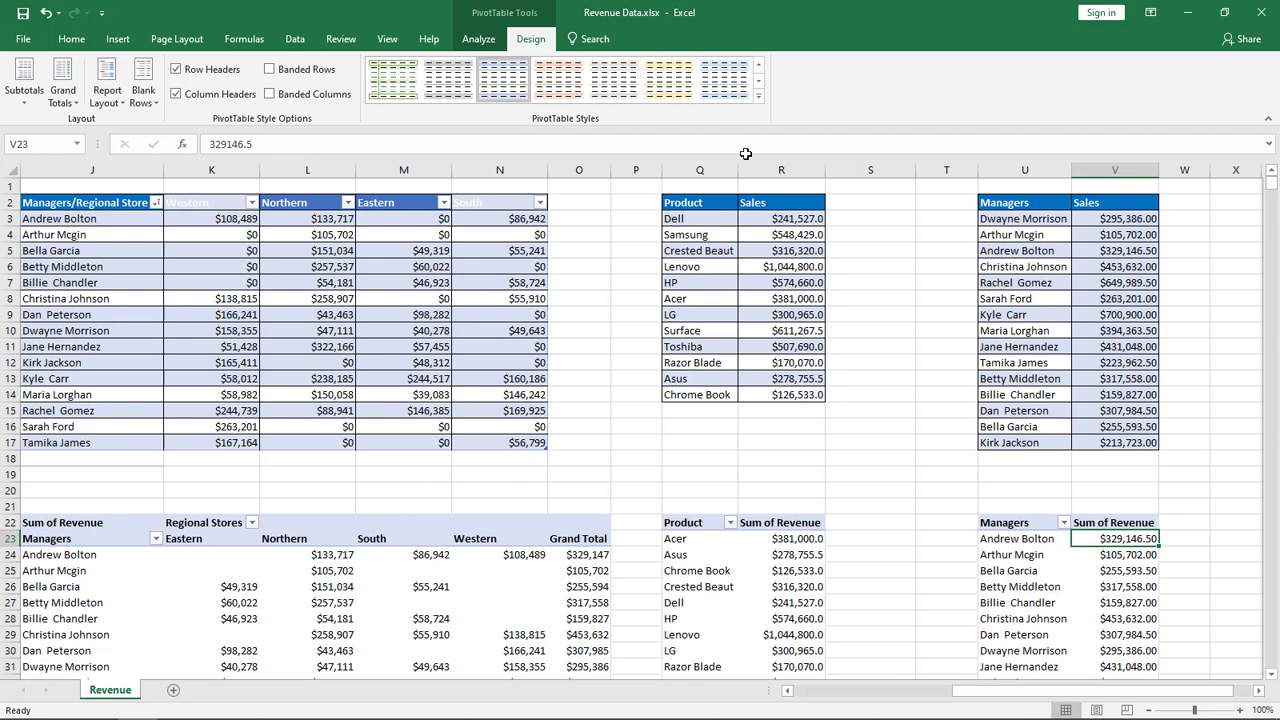
{"action": "left_click", "coordinate": [758, 96]}
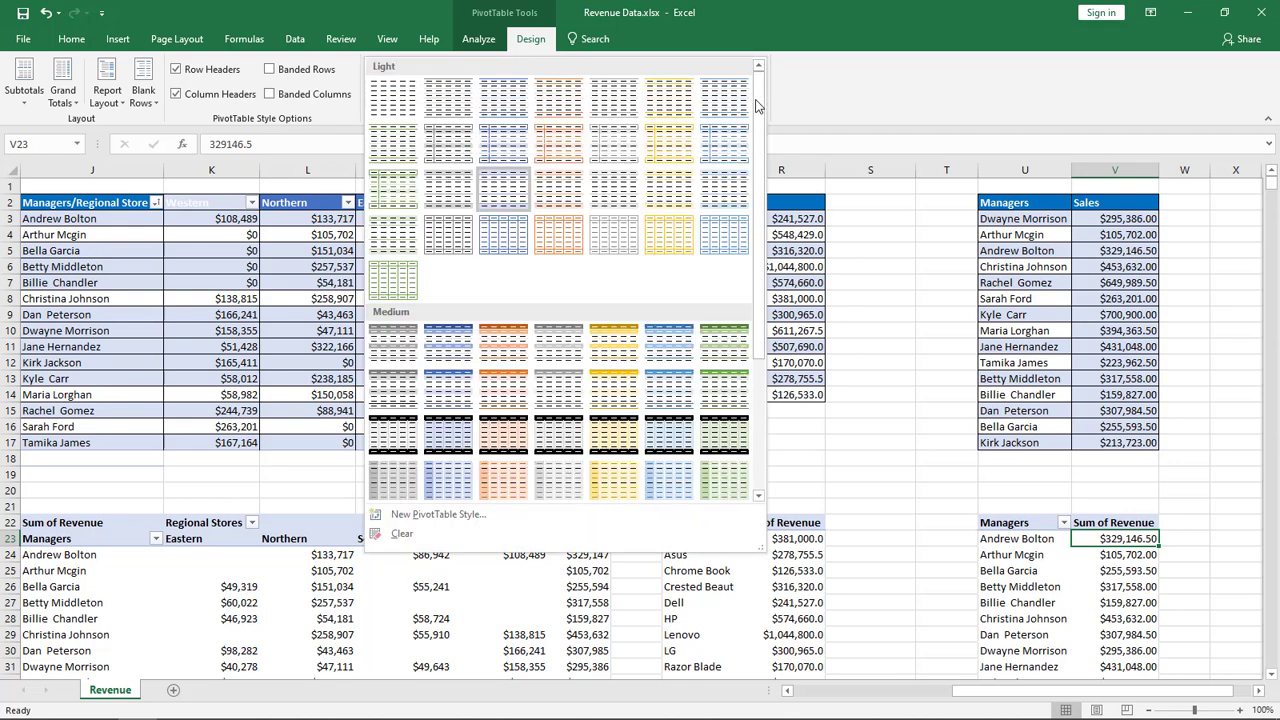
{"action": "left_click", "coordinate": [441, 392]}
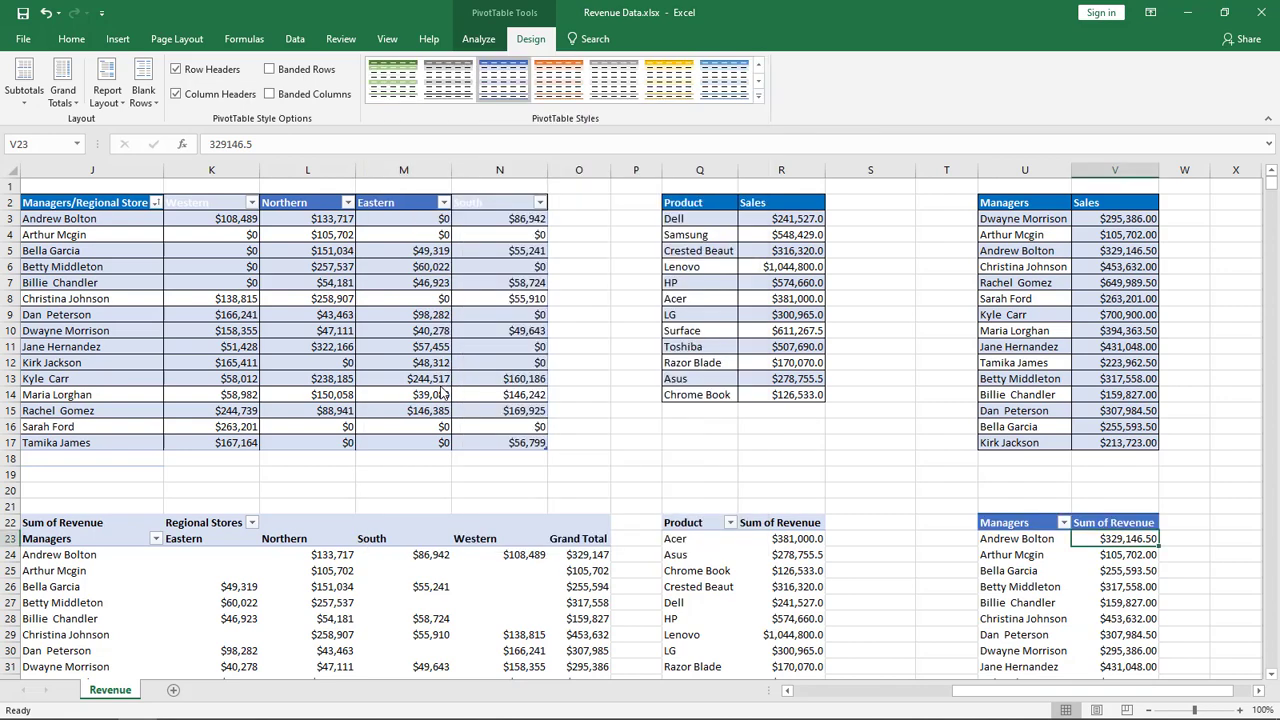
Step: Apply the same blue solid-header Medium style to the product PivotTable and the managers-by-regional-stores PivotTable
{"action": "left_click", "coordinate": [718, 541]}
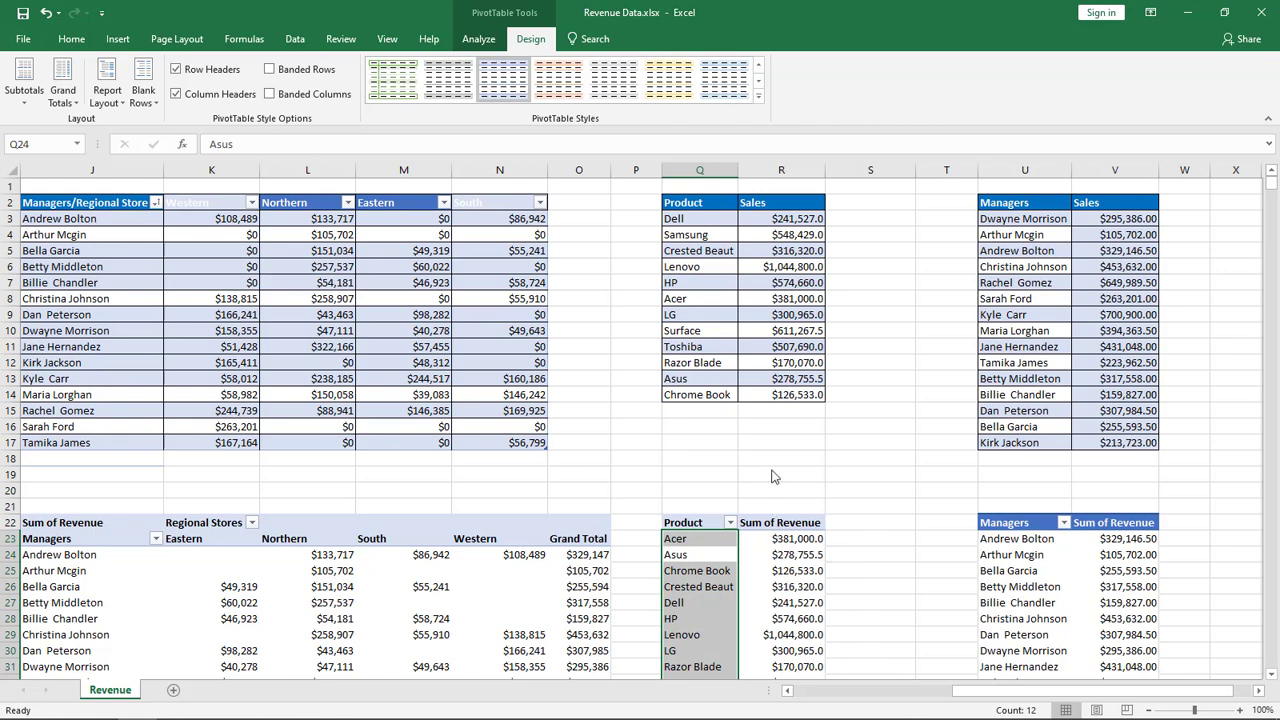
{"action": "left_click", "coordinate": [759, 97]}
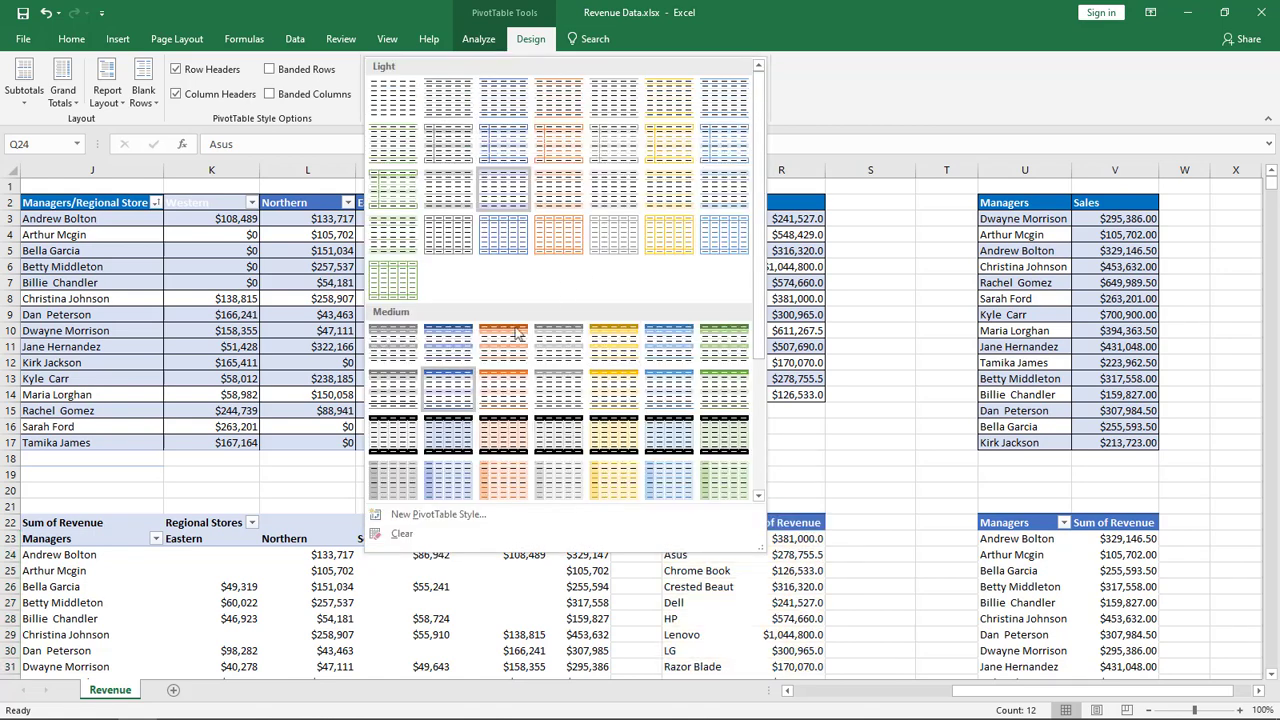
{"action": "left_click", "coordinate": [447, 397]}
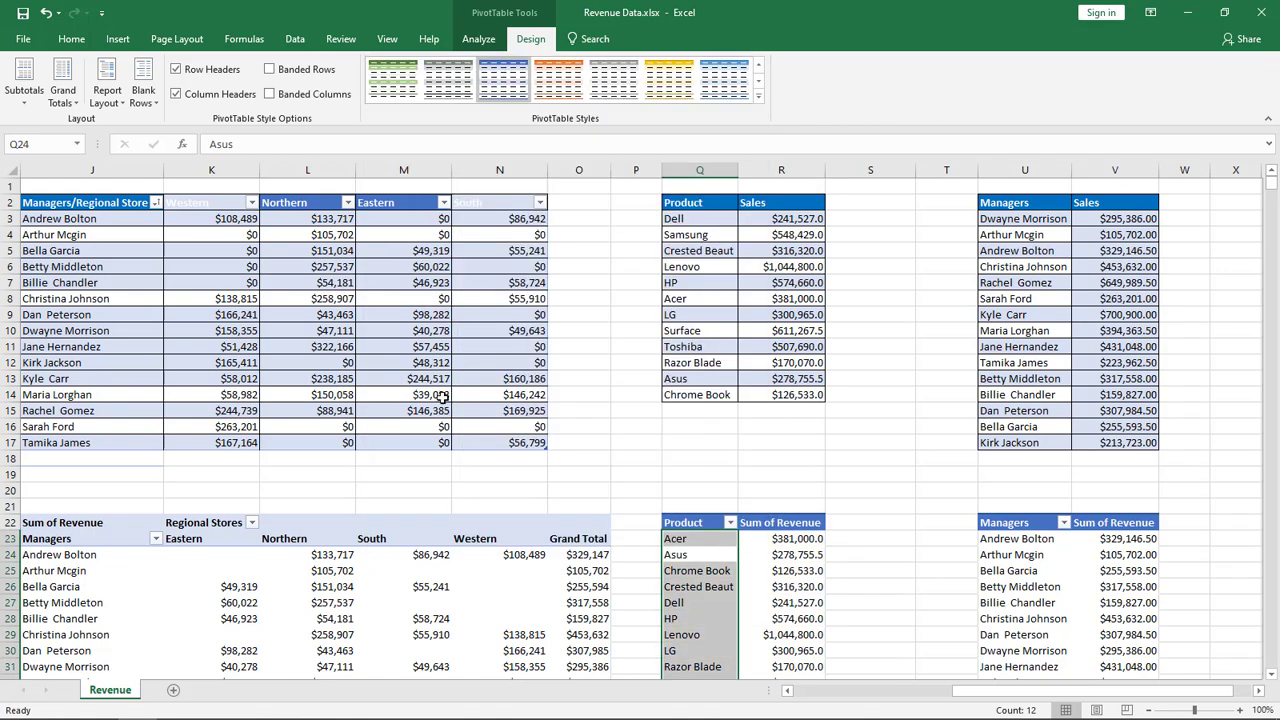
{"action": "left_click", "coordinate": [377, 553]}
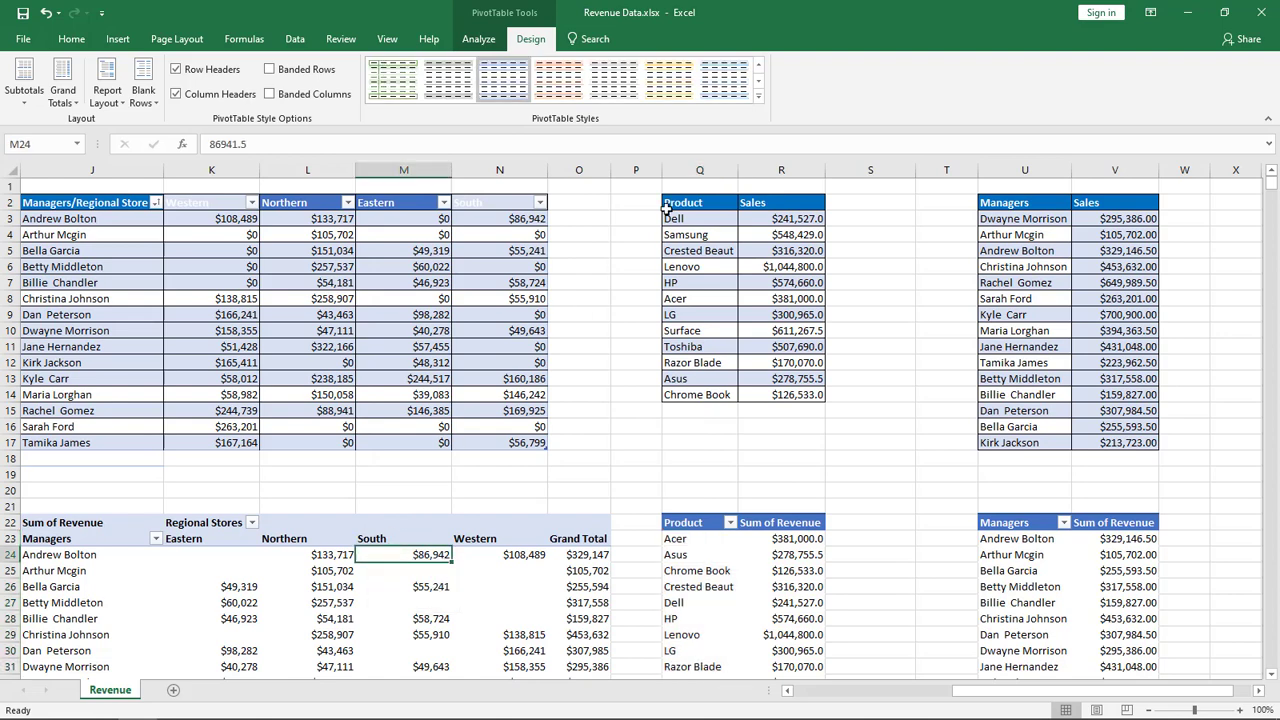
{"action": "left_click", "coordinate": [758, 100]}
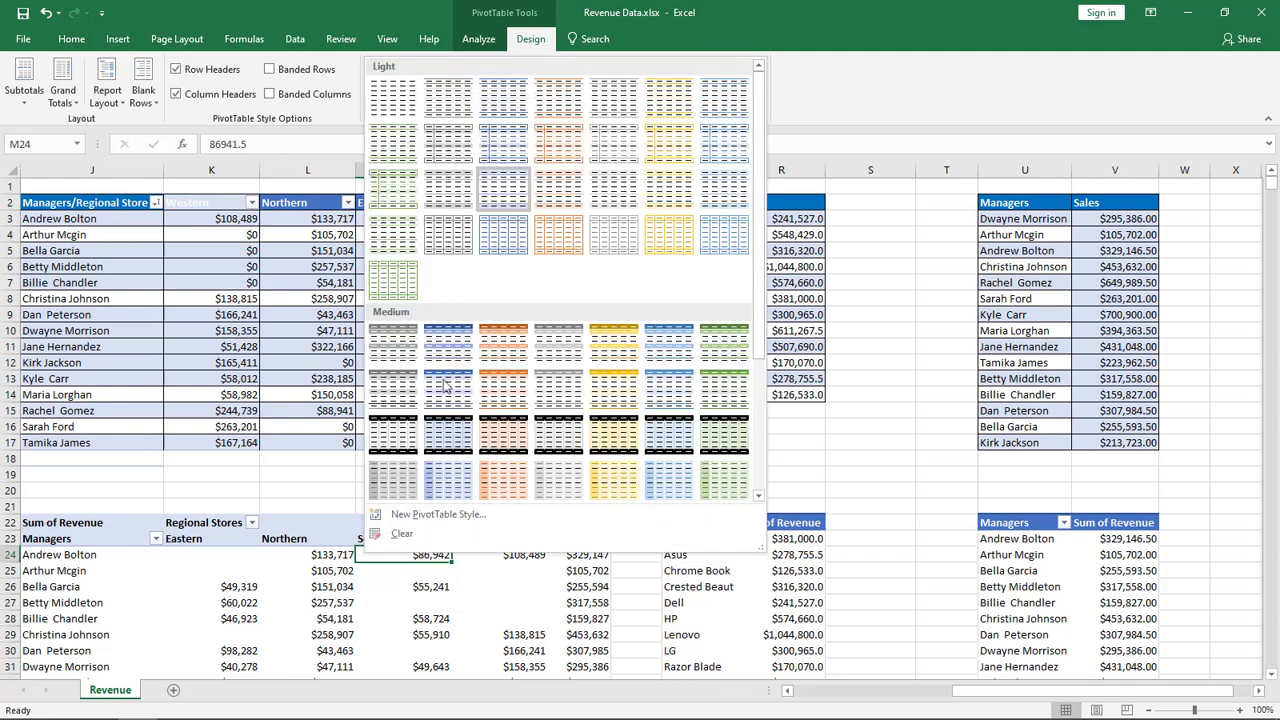
{"action": "left_click", "coordinate": [443, 388]}
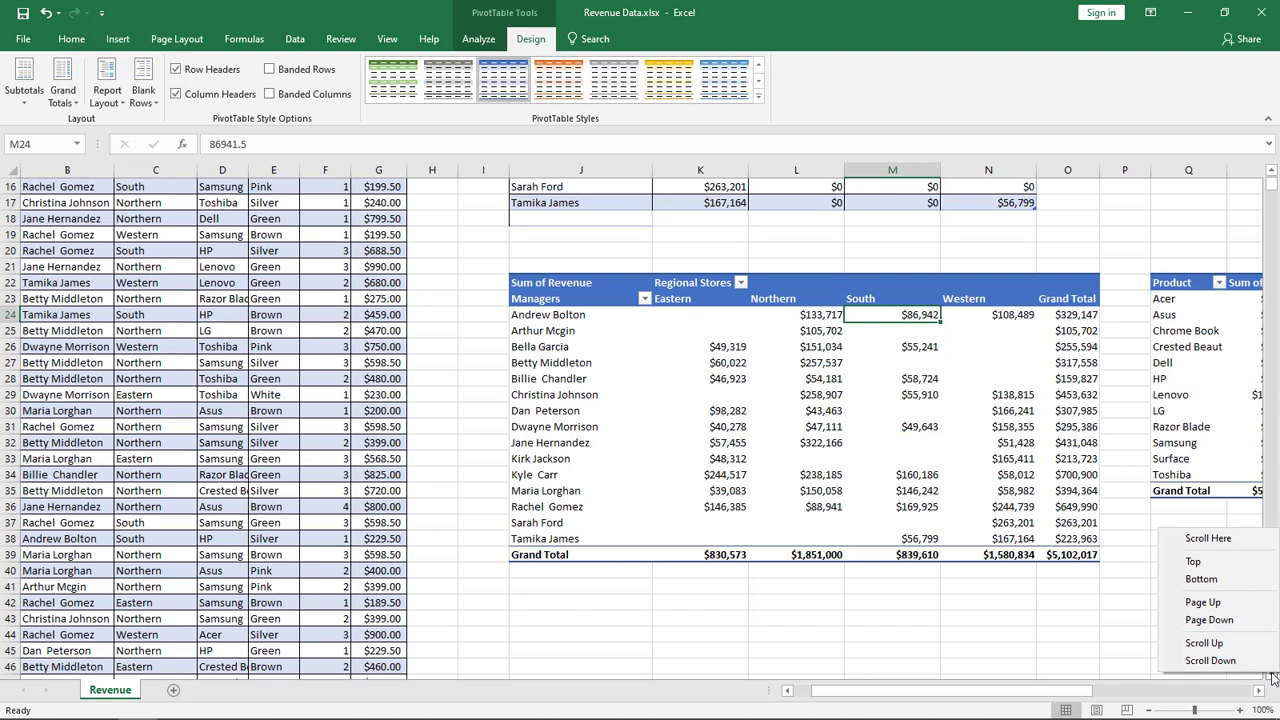
Step: Set the revenue in cell G4 of the source data to 5000
{"action": "left_click", "coordinate": [1273, 402]}
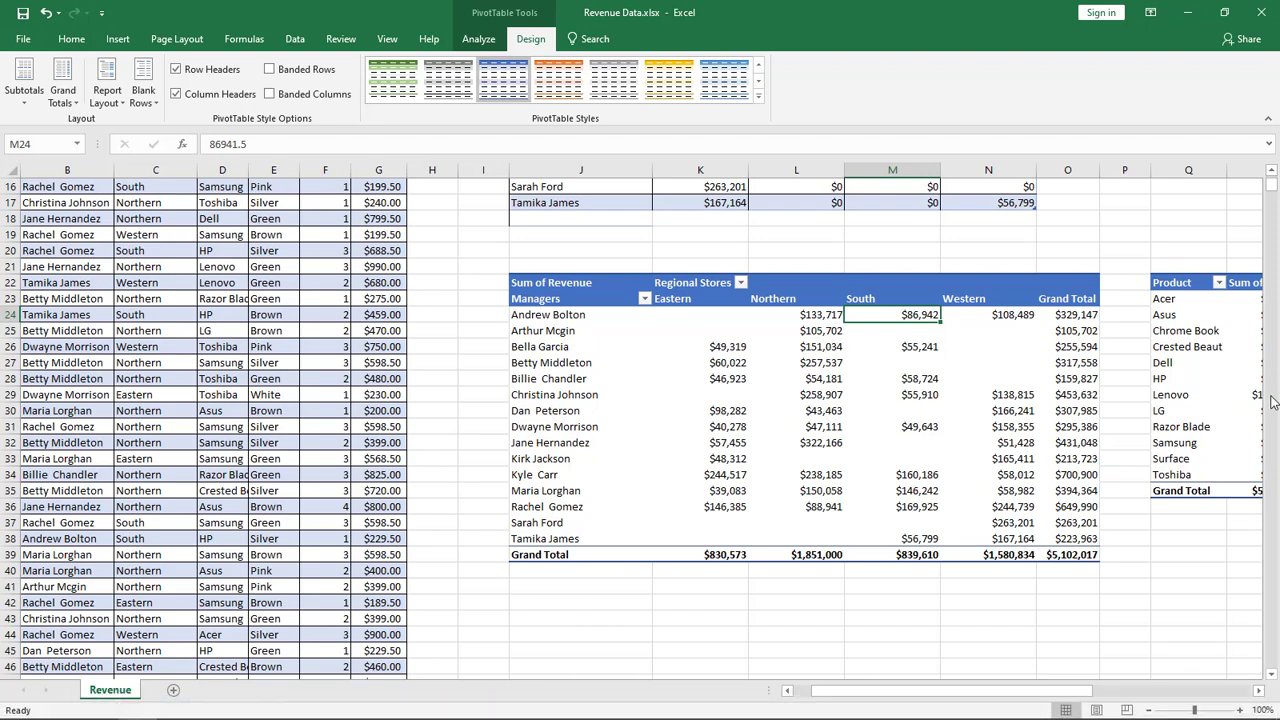
{"action": "left_click", "coordinate": [1273, 402]}
{"action": "left_click", "coordinate": [1276, 376]}
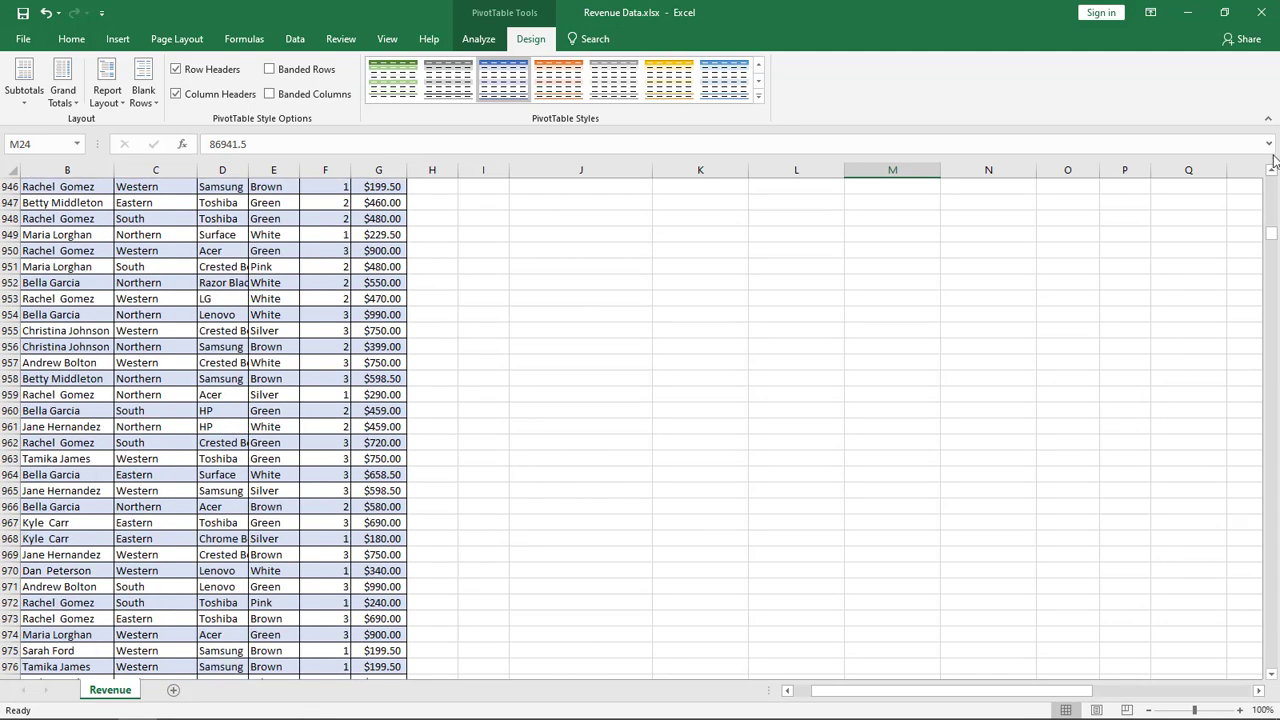
{"action": "left_click_drag", "start_coordinate": [1274, 237], "coordinate": [1276, 105]}
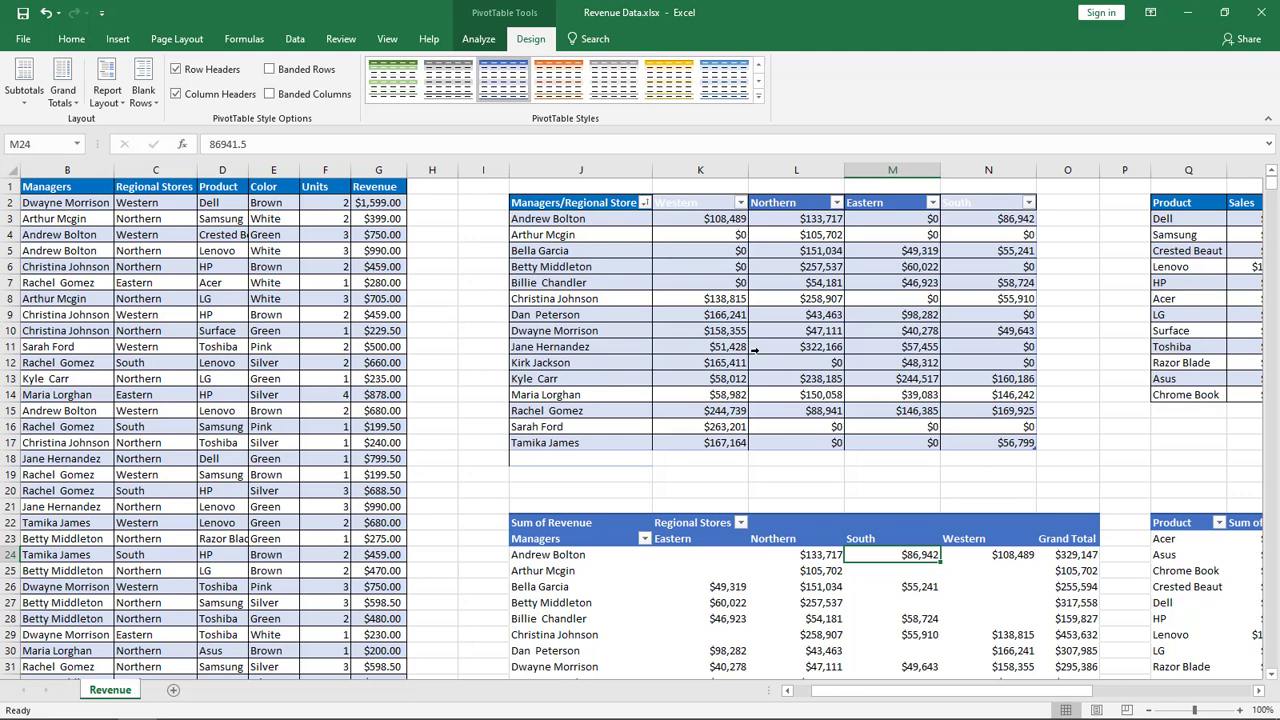
{"action": "left_click", "coordinate": [389, 235]}
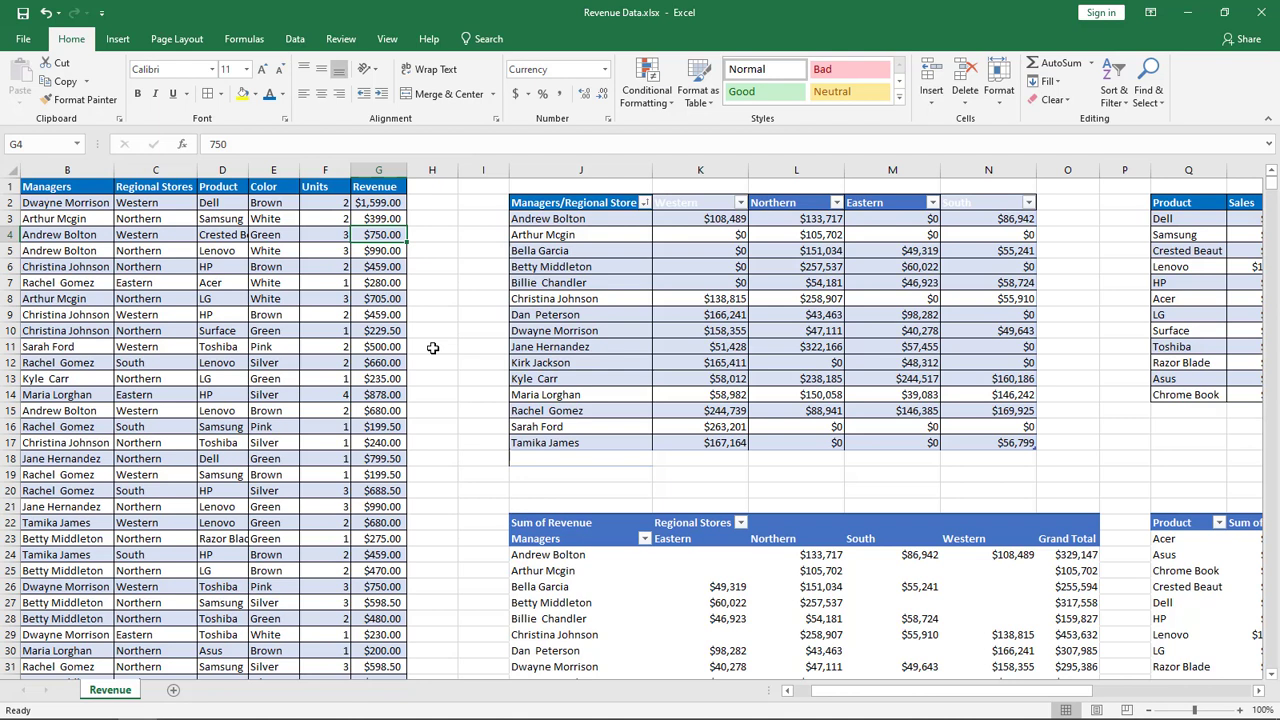
{"action": "type", "text": "500"}
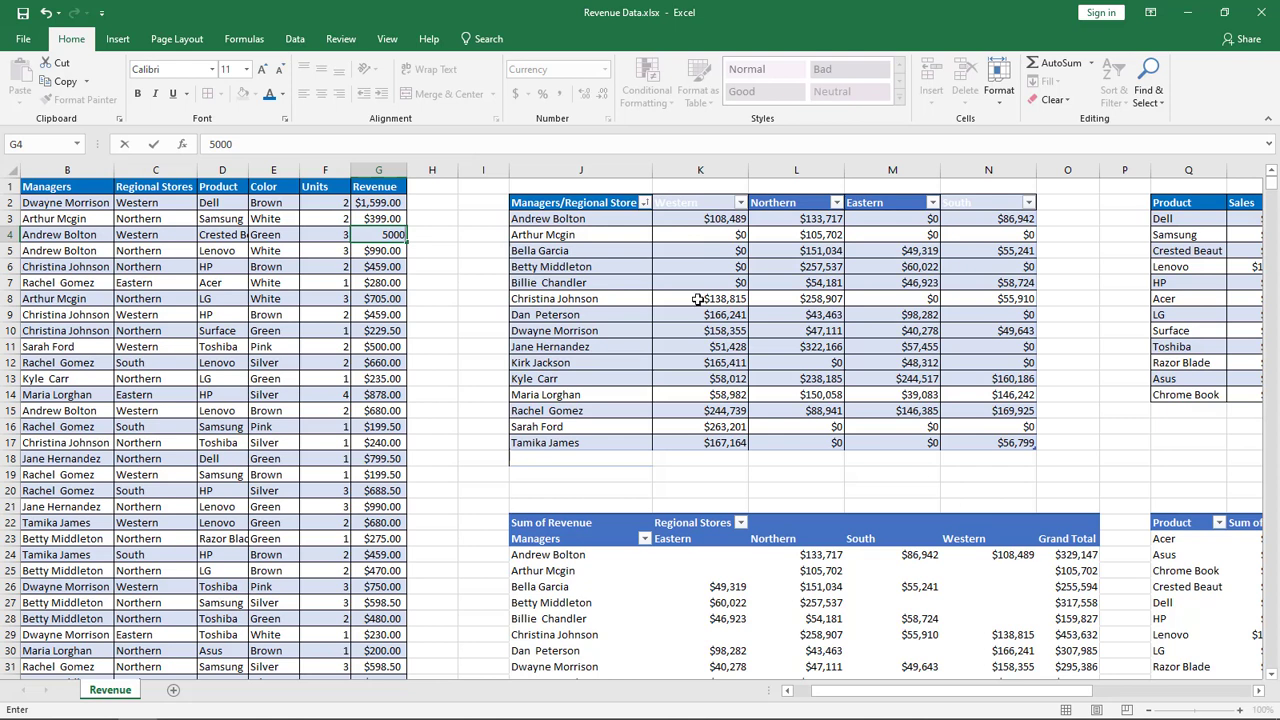
{"action": "key", "text": "Return"}
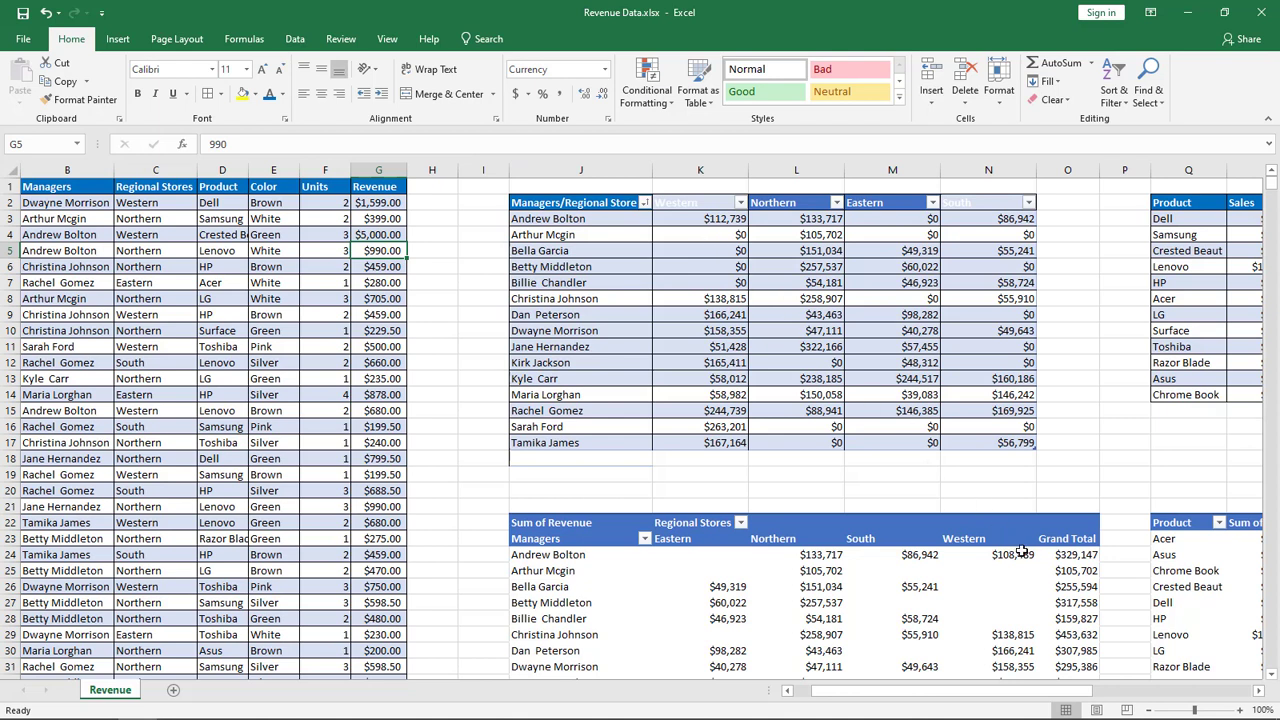
Step: Refresh the managers-by-regional-stores PivotTable and check the Western value in its first manager row
{"action": "left_click", "coordinate": [907, 556]}
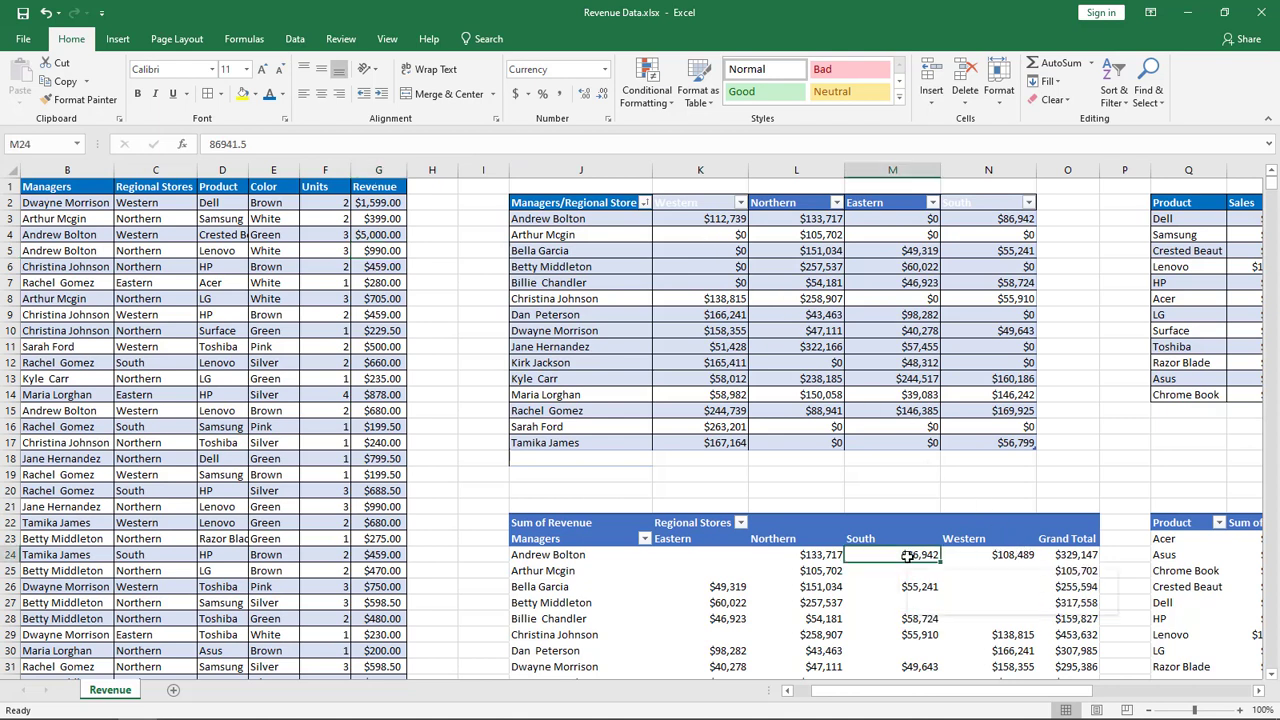
{"action": "right_click", "coordinate": [907, 556]}
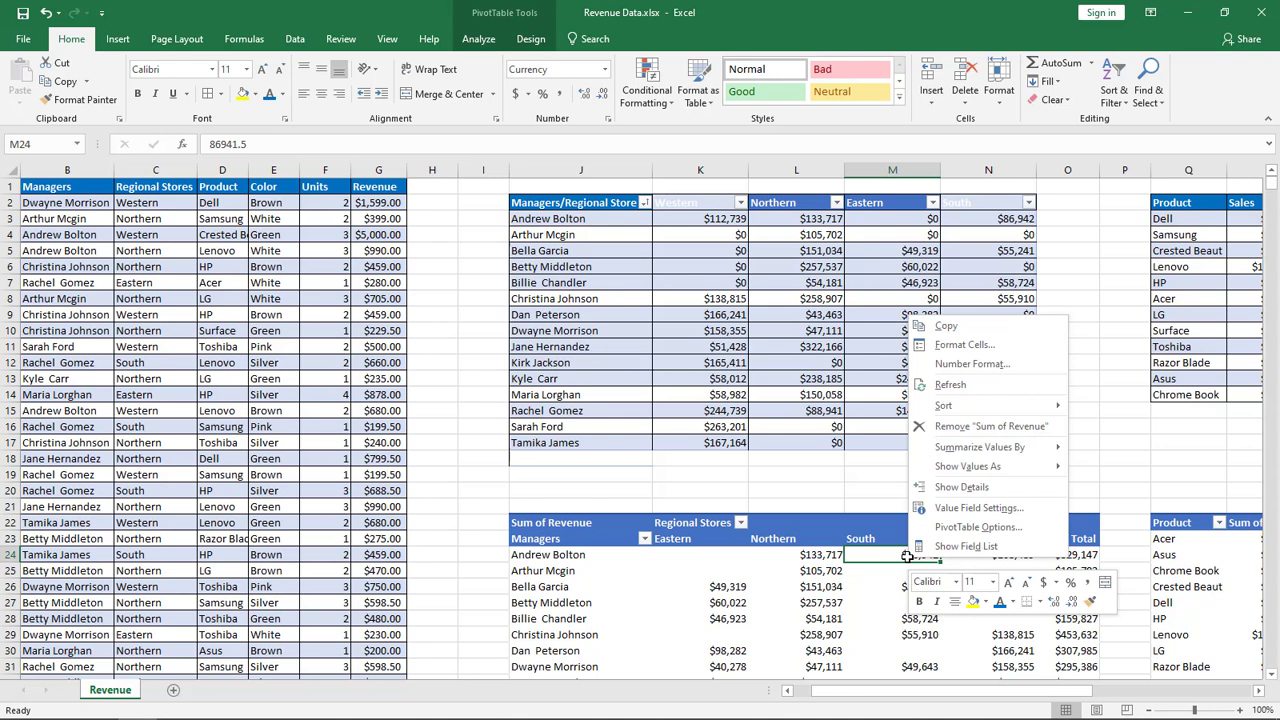
{"action": "left_click", "coordinate": [968, 390]}
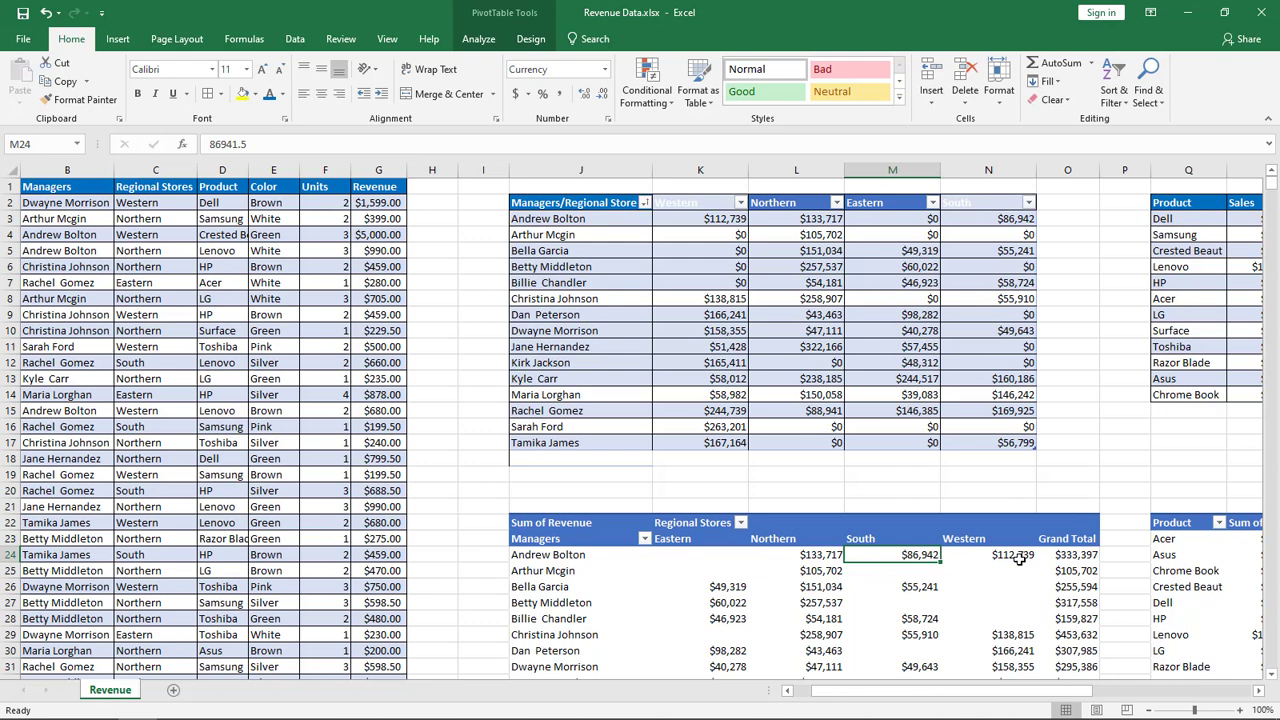
{"action": "mouse_move", "coordinate": [1018, 560]}
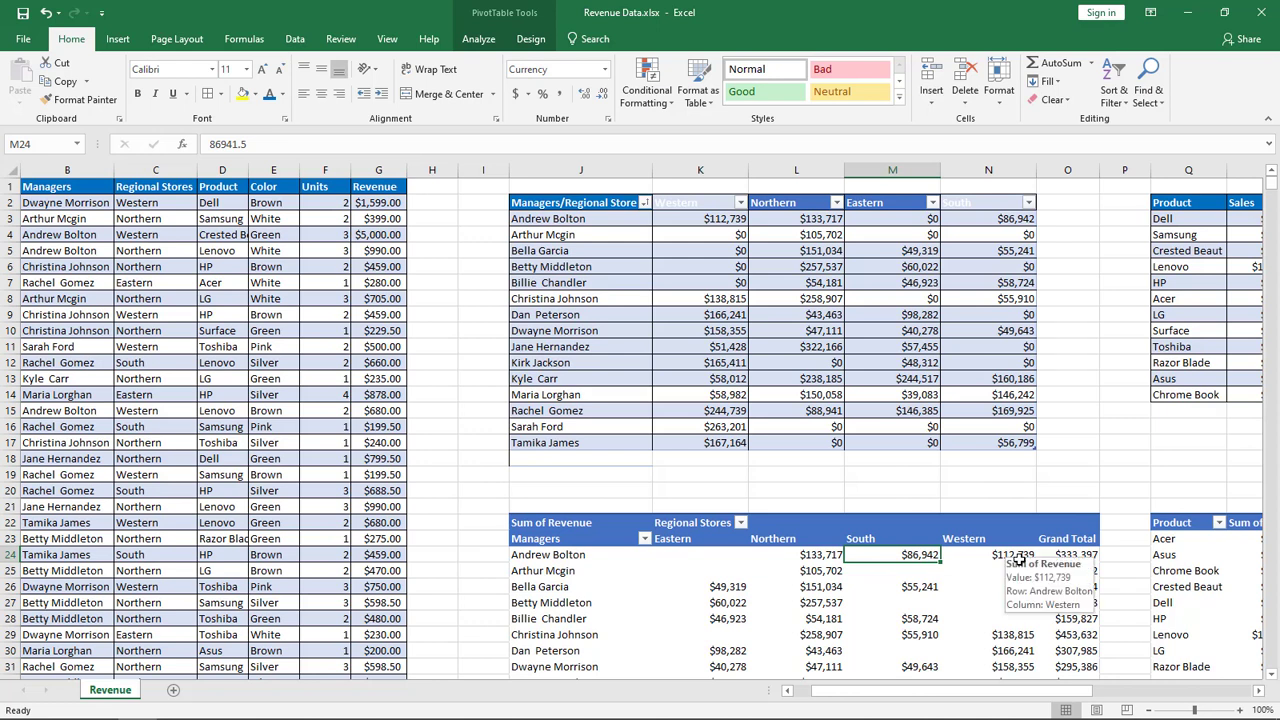
Step: Undo the PivotTable refresh and the revenue change in cell G4
{"action": "key", "text": "ctrl+z"}
{"action": "key", "text": "ctrl+z"}
{"action": "key", "text": "ctrl+z"}
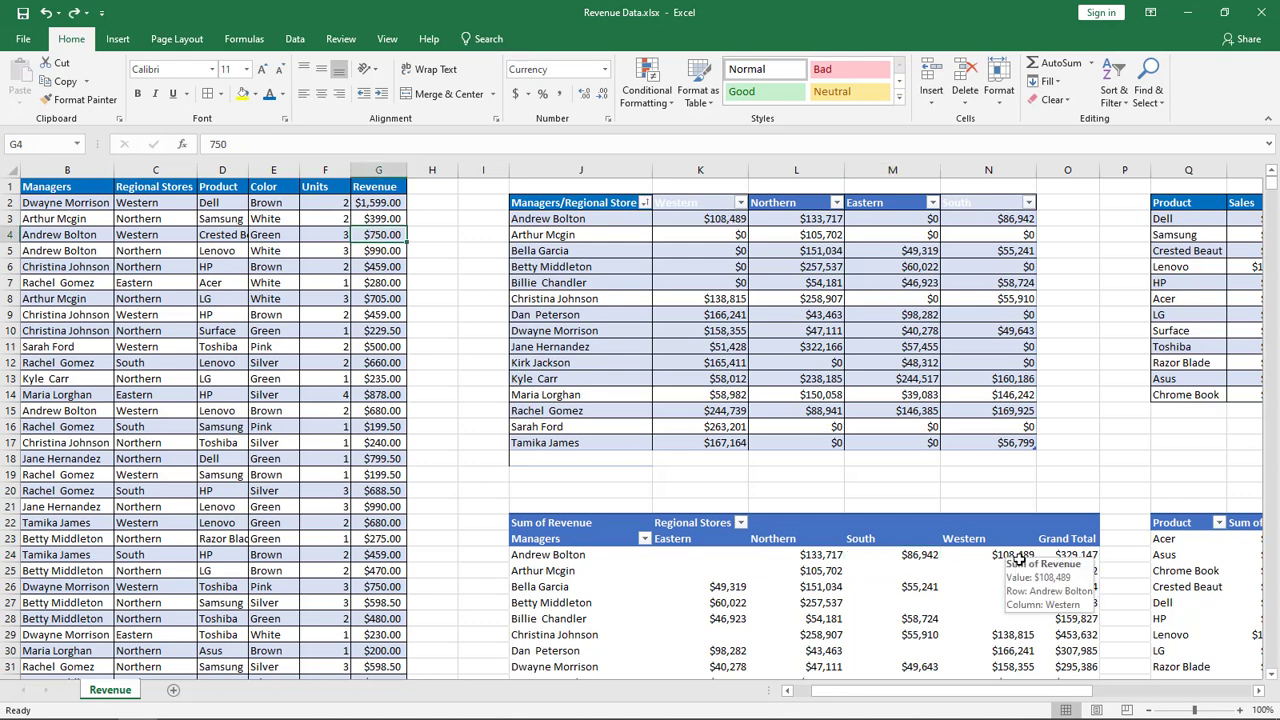